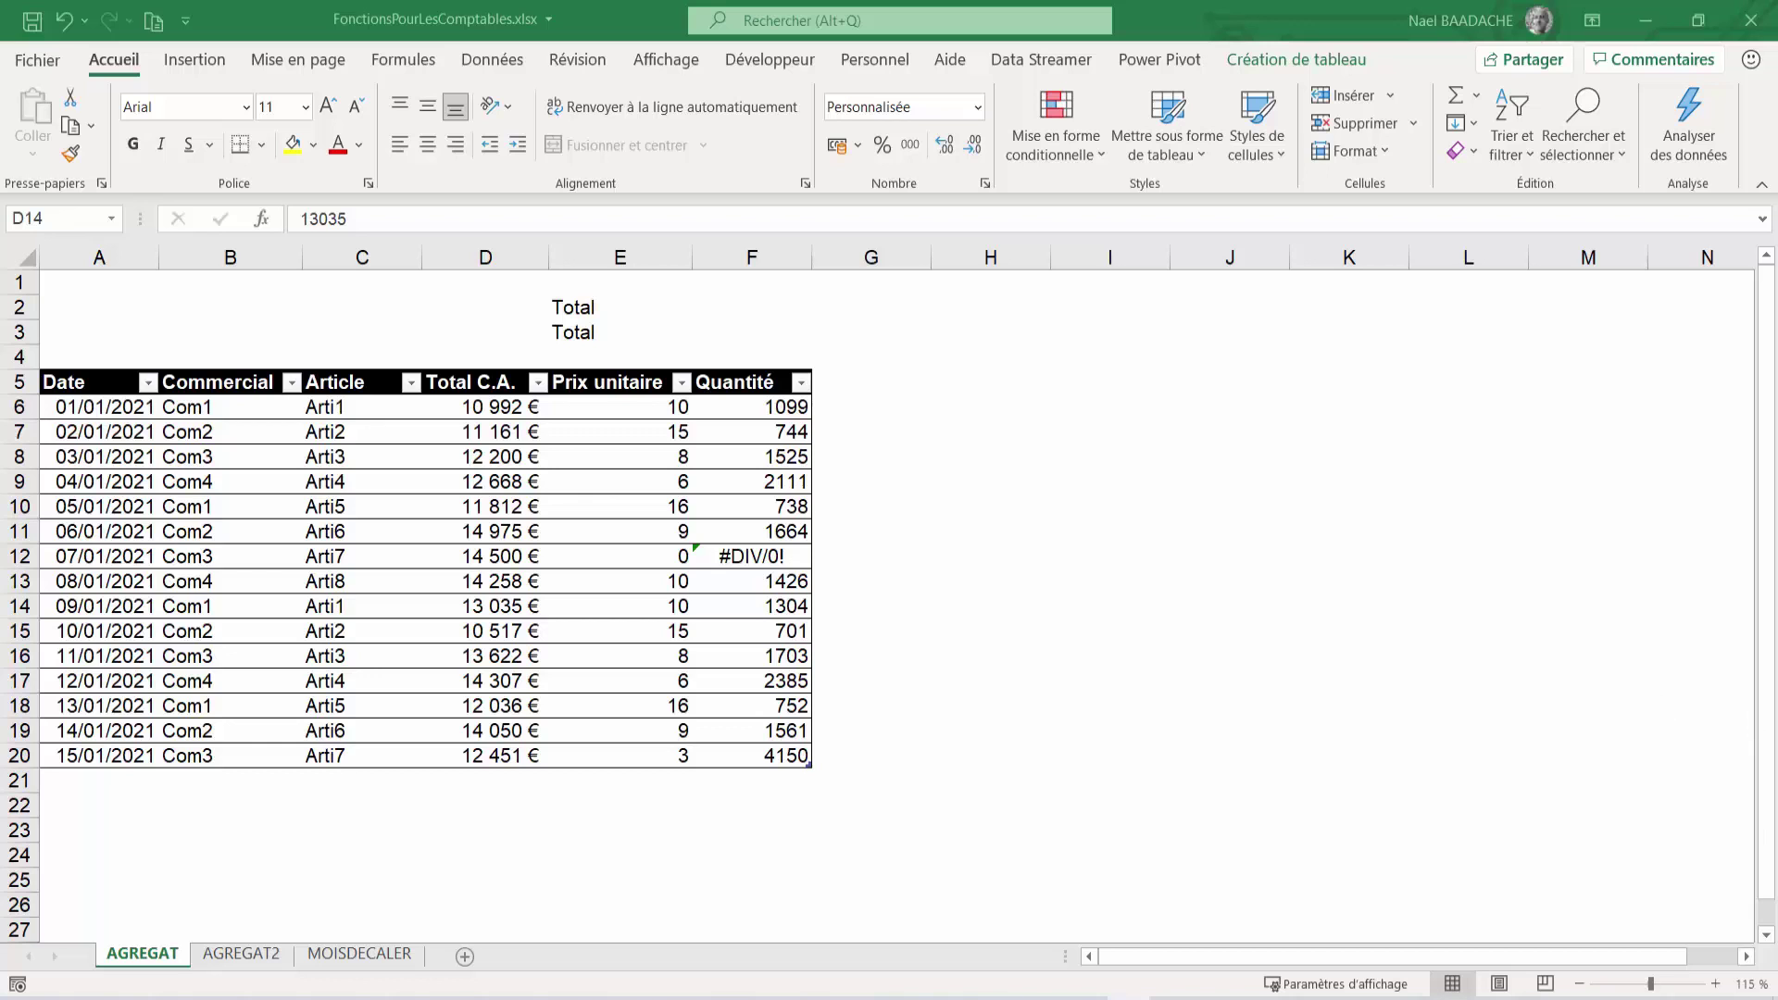
Step: Enter =SOMME(Tableau1[Quantité]) in F3, which returns #DIV/0! because of the error row
drag(749, 404, 760, 756)
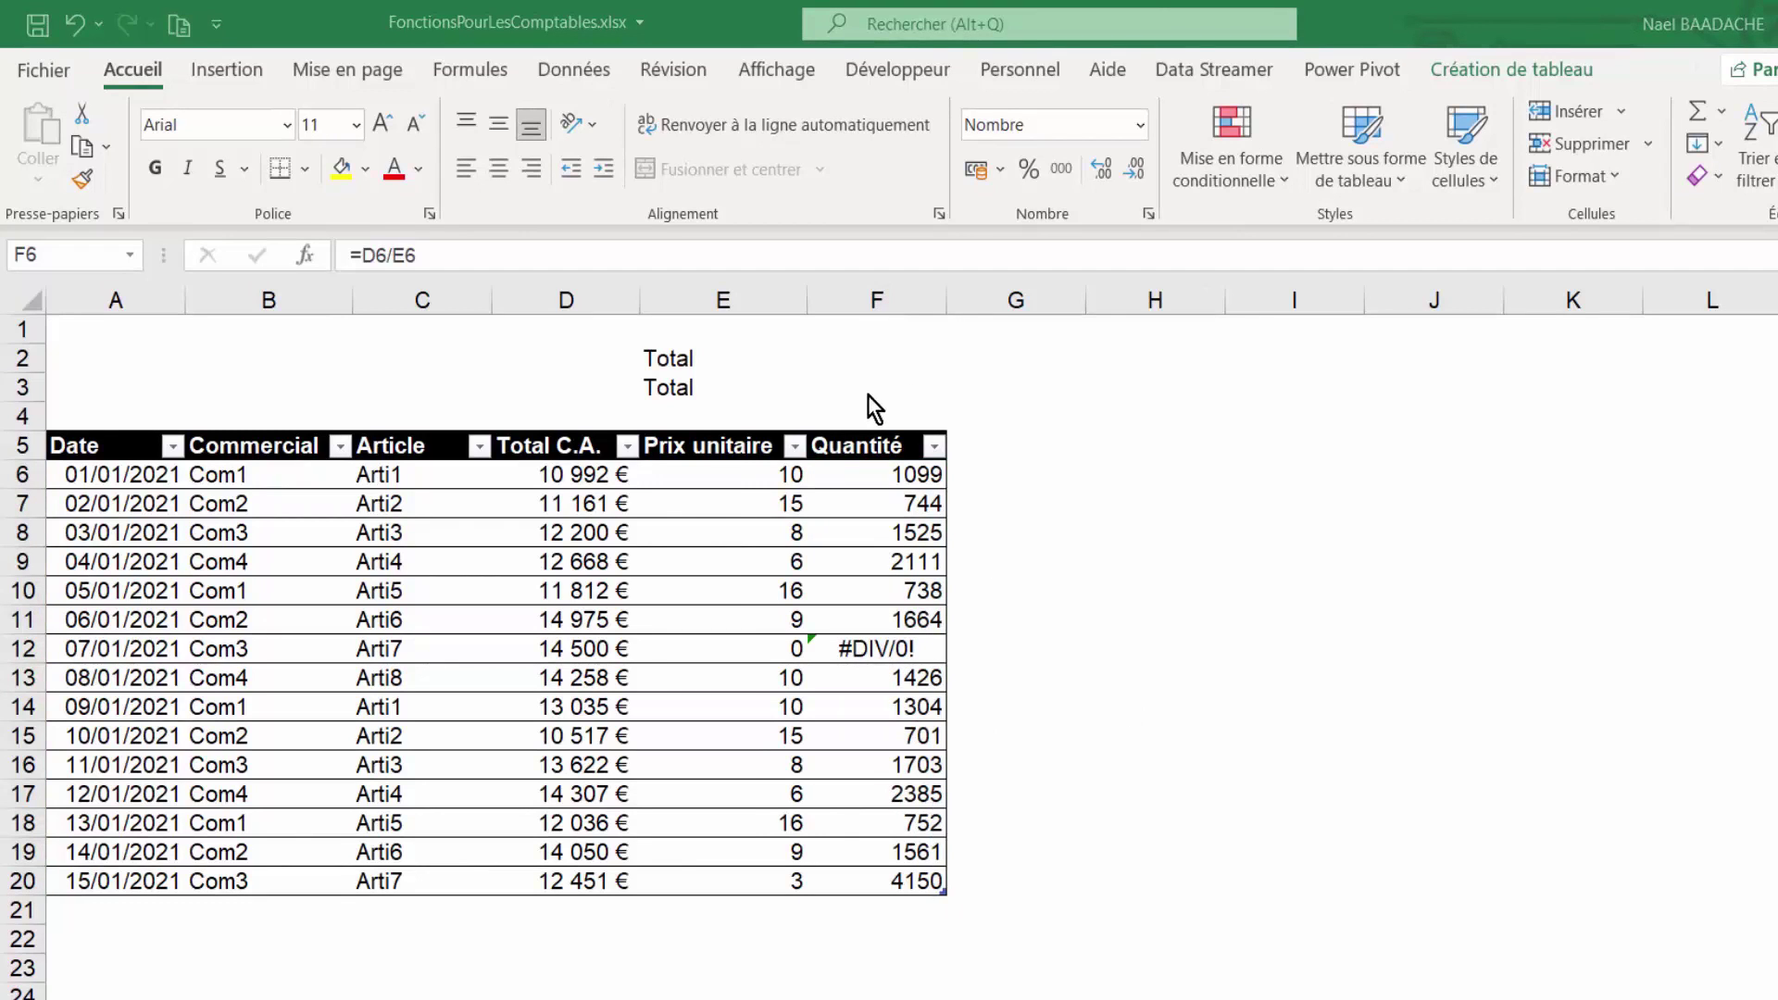
click(870, 388)
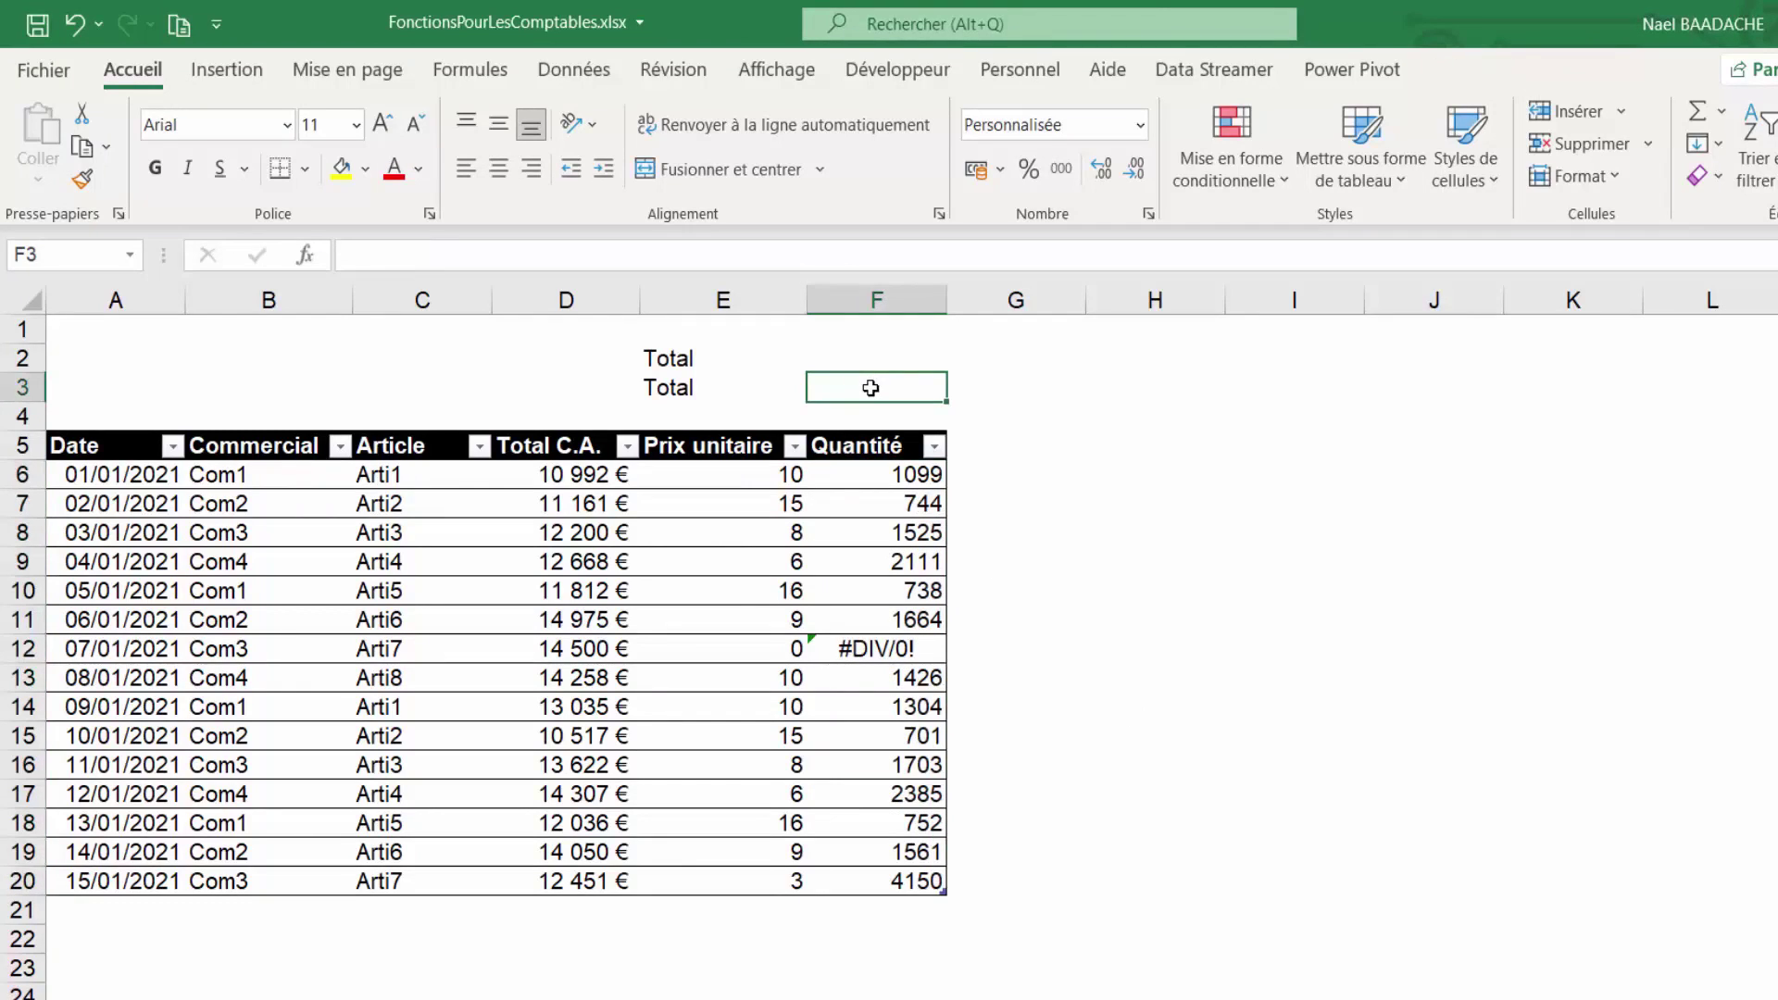
text(=som)
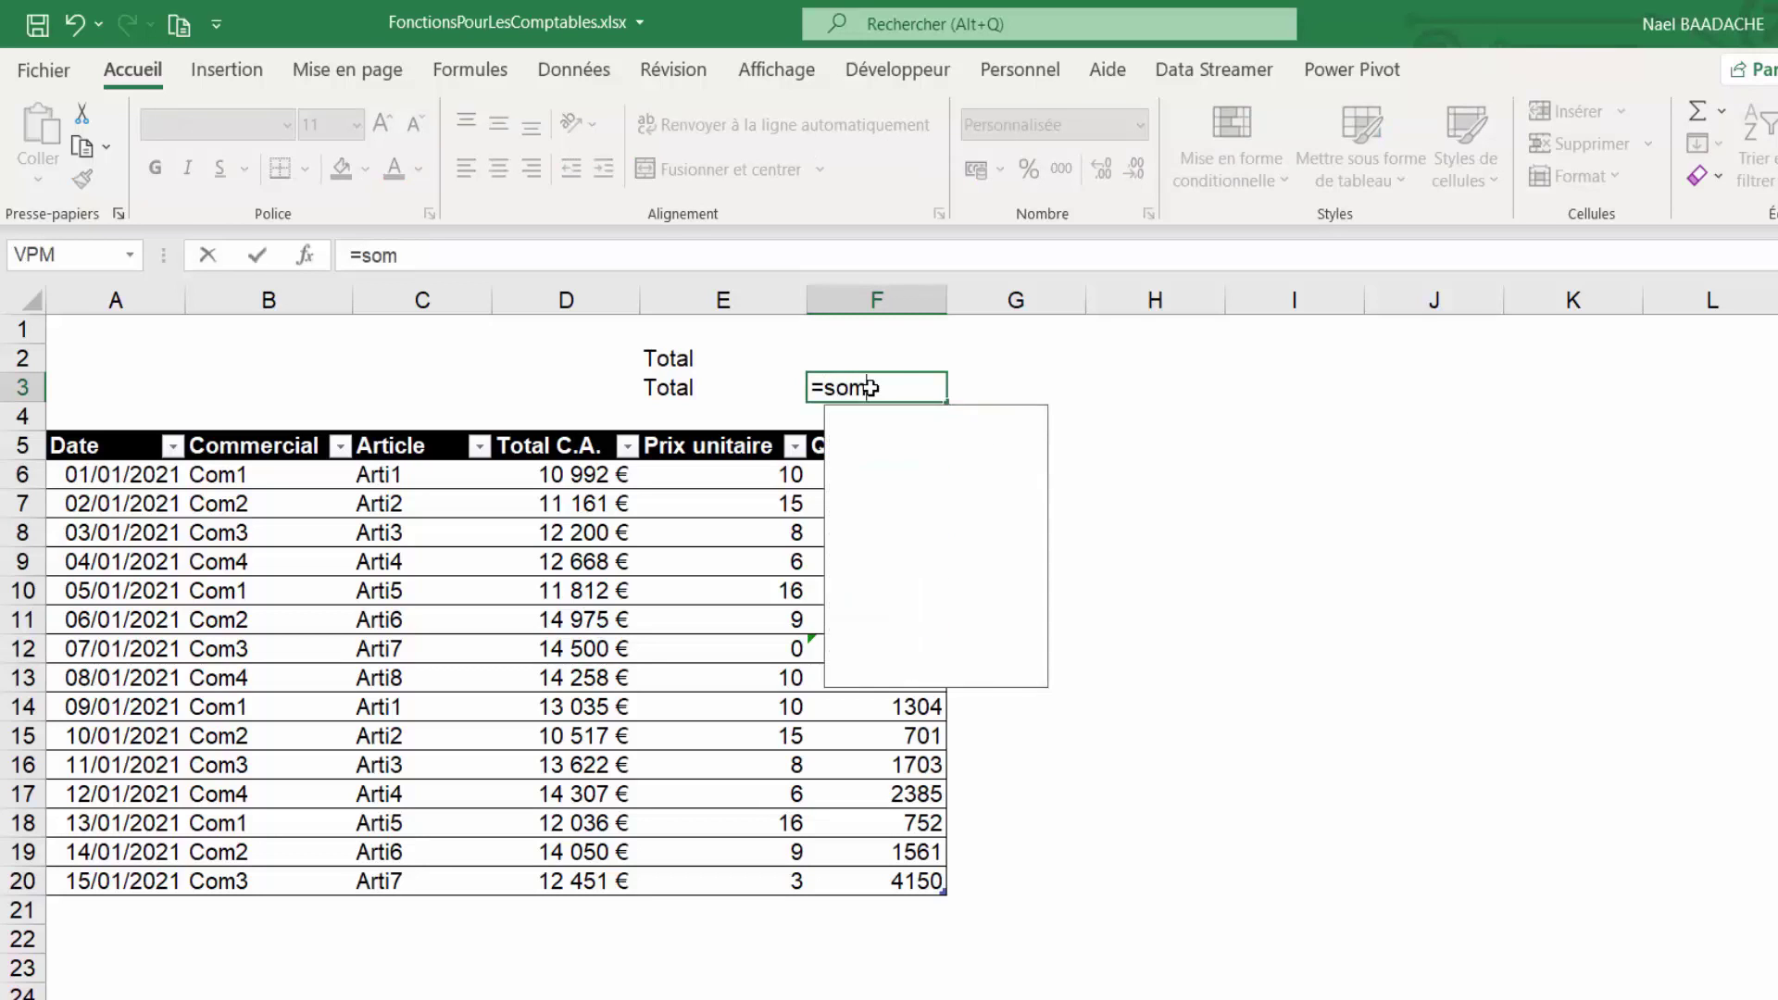
text(me()
click(887, 474)
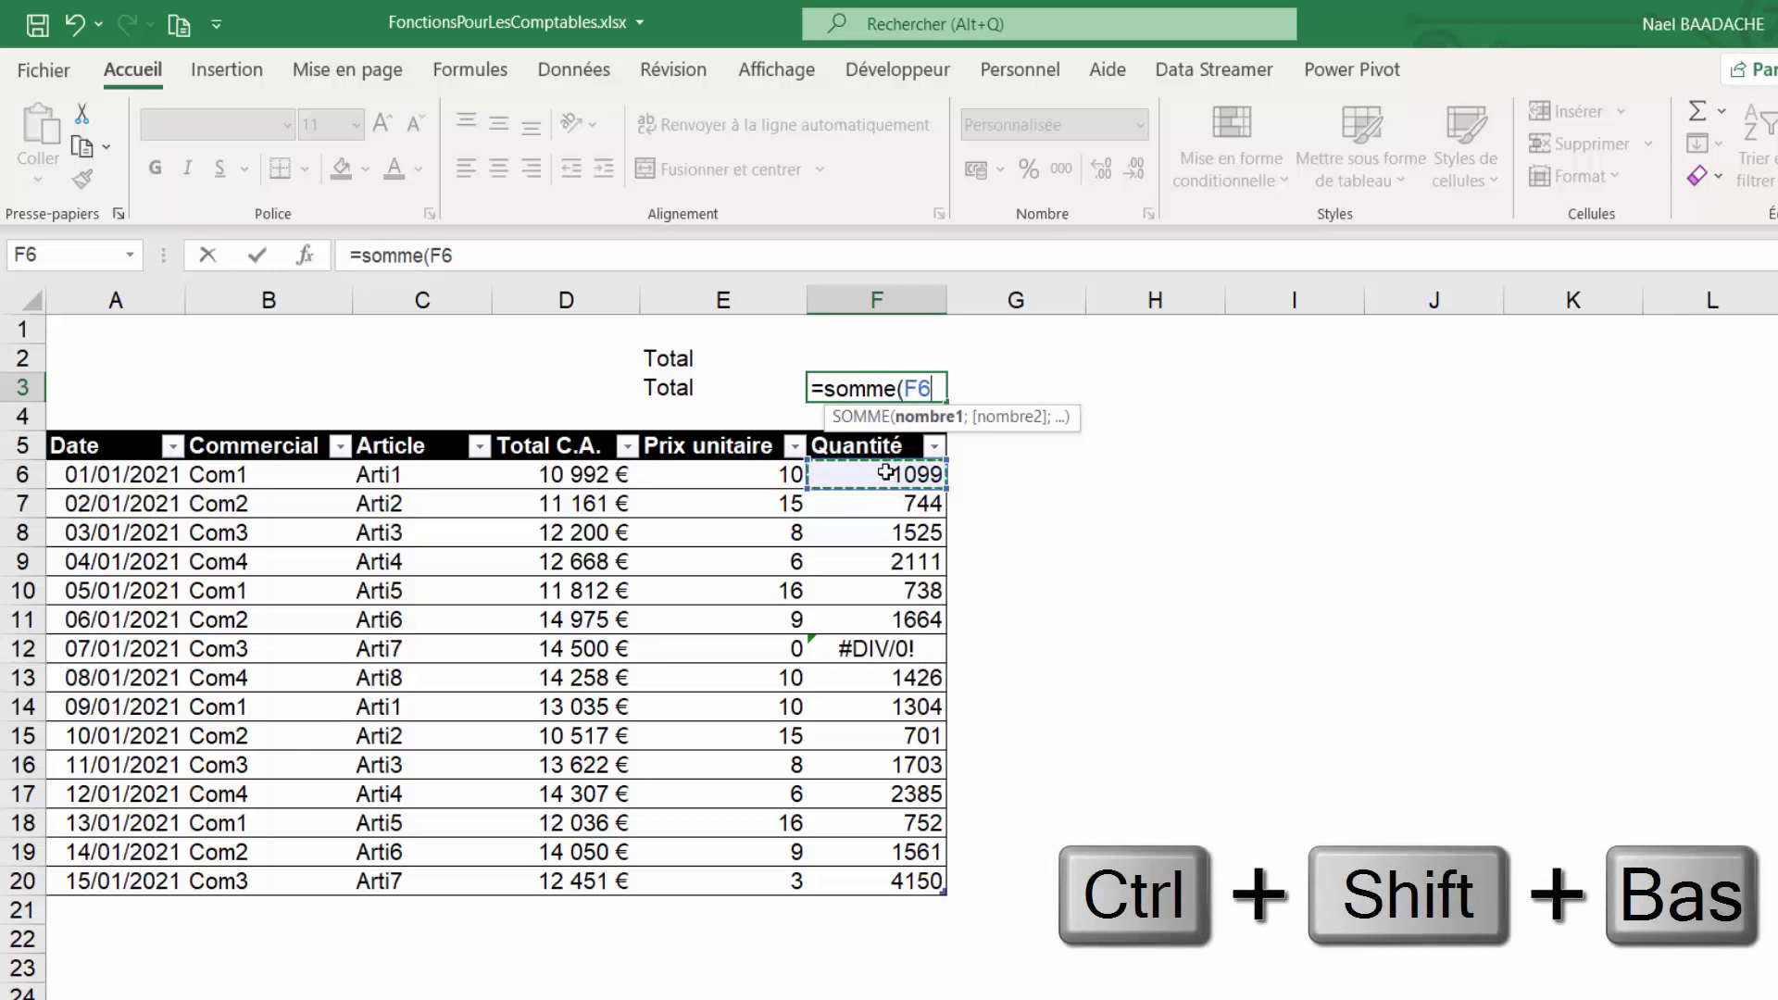
key(ctrl+shift+Down)
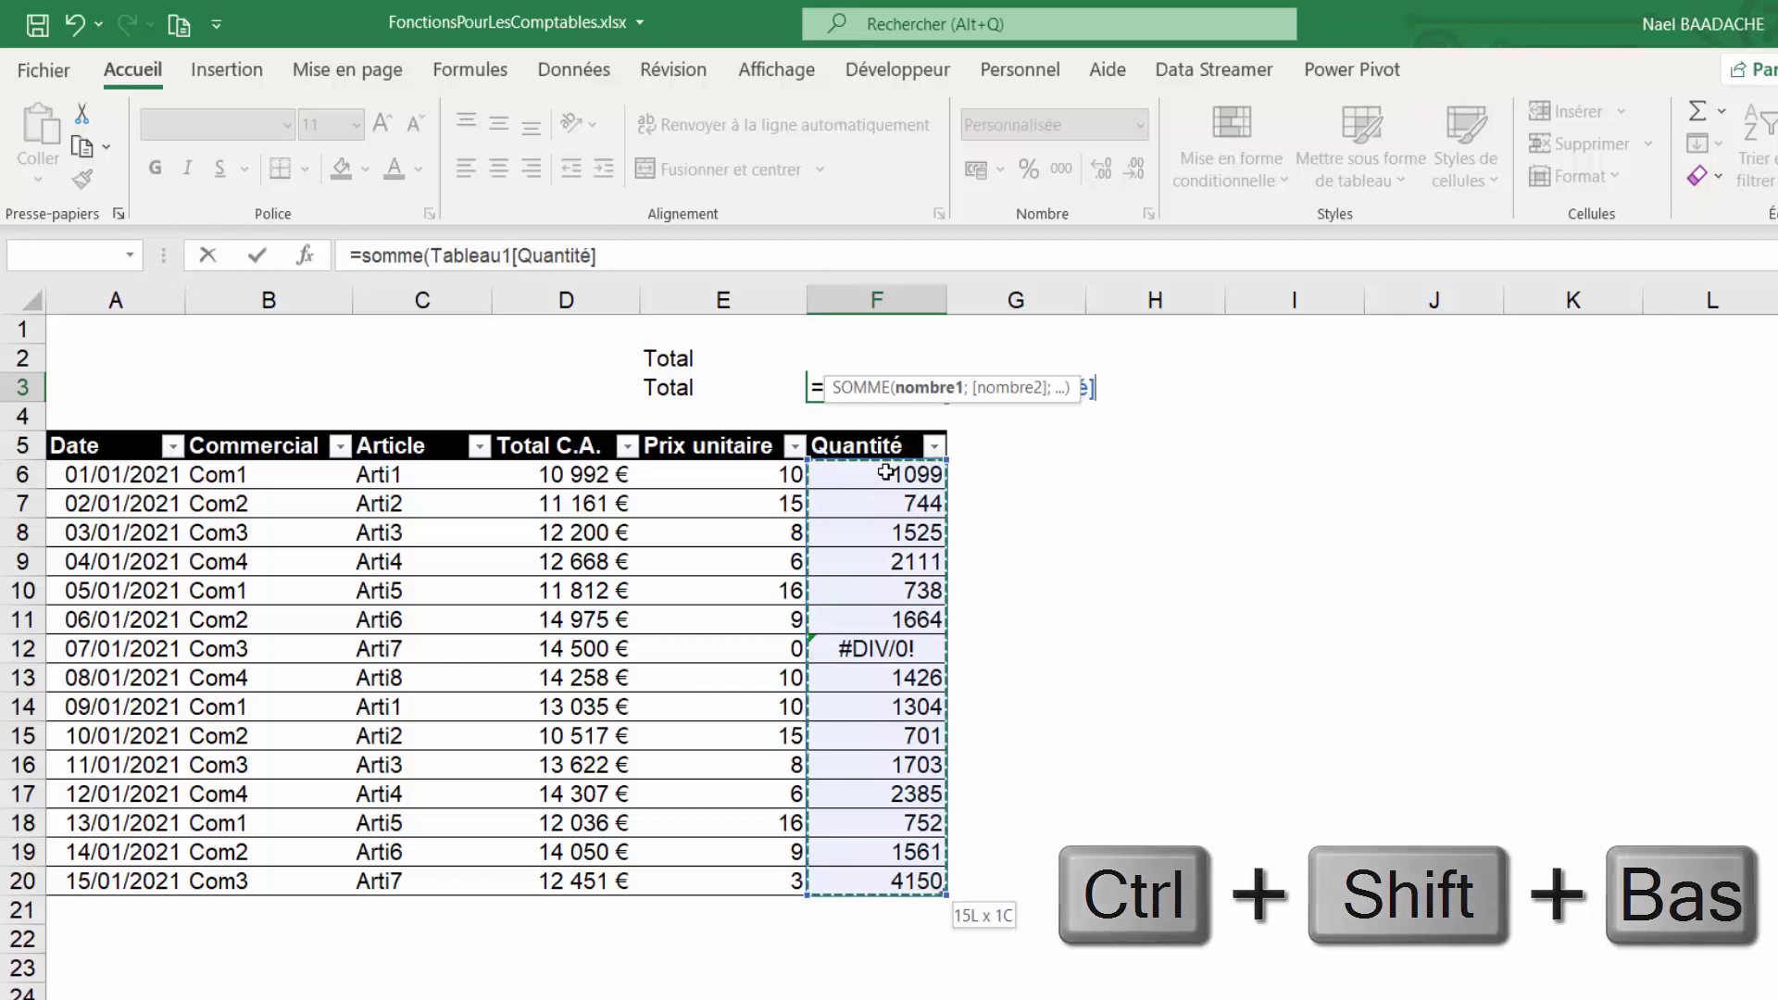
key(Return)
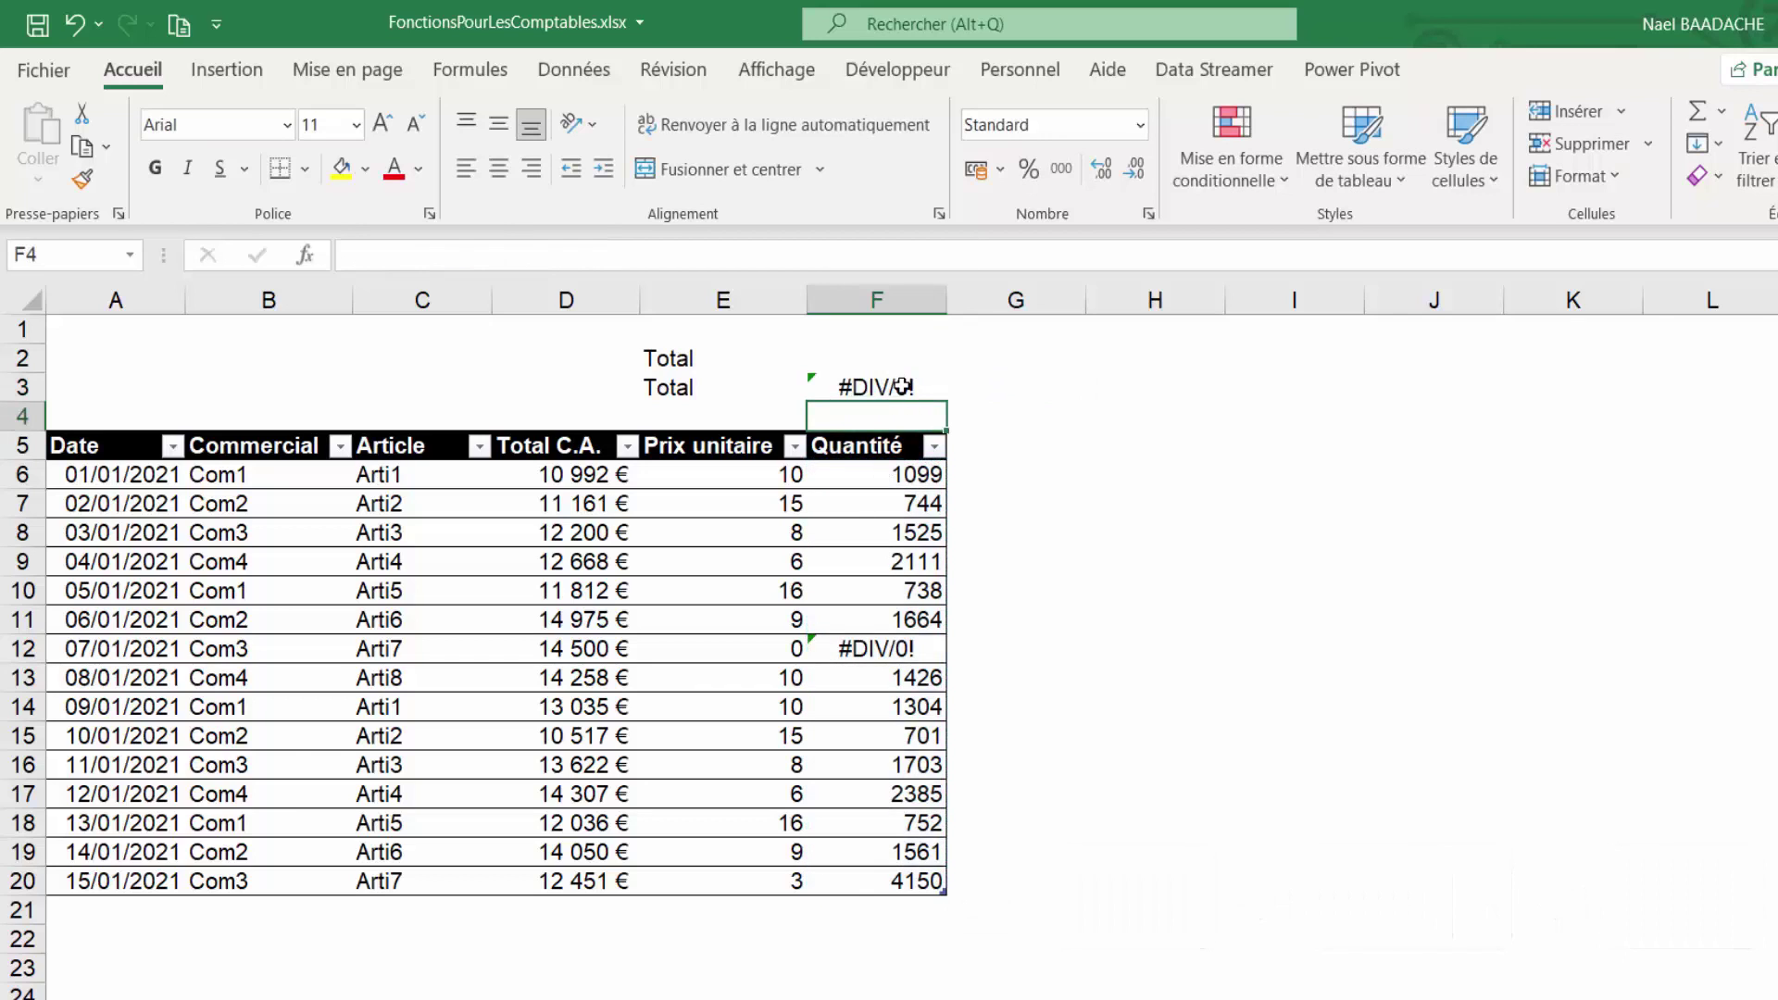
click(901, 380)
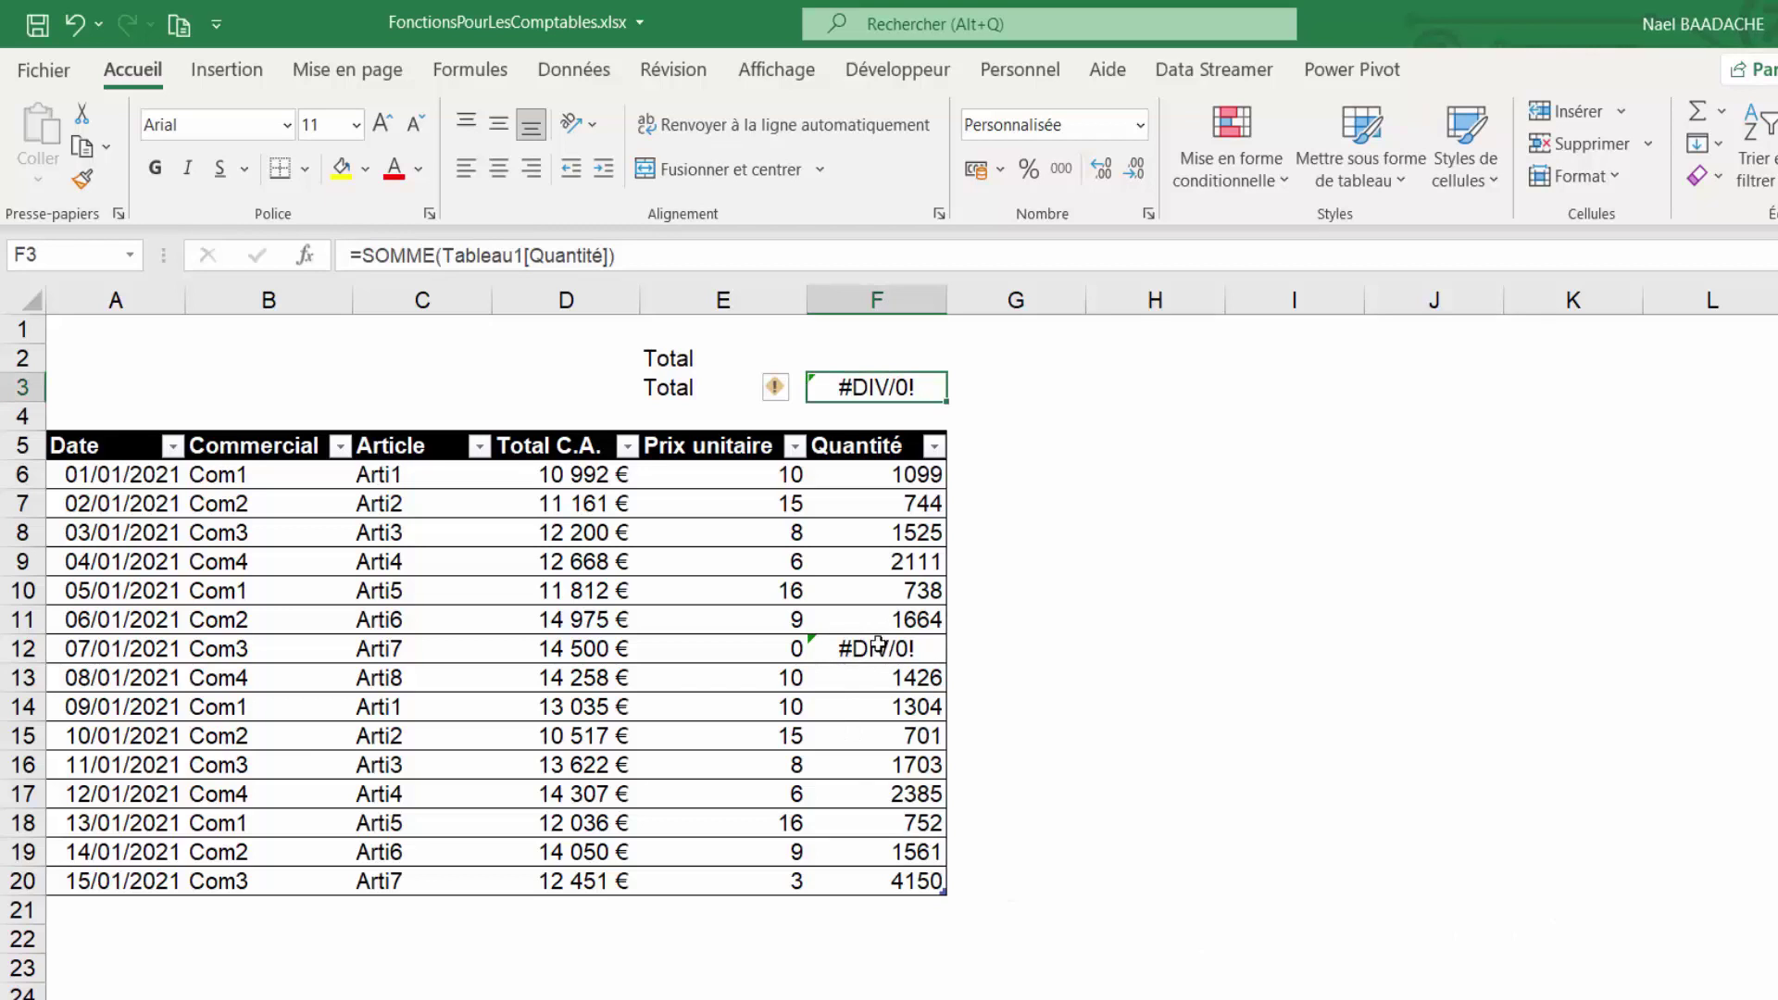
click(880, 648)
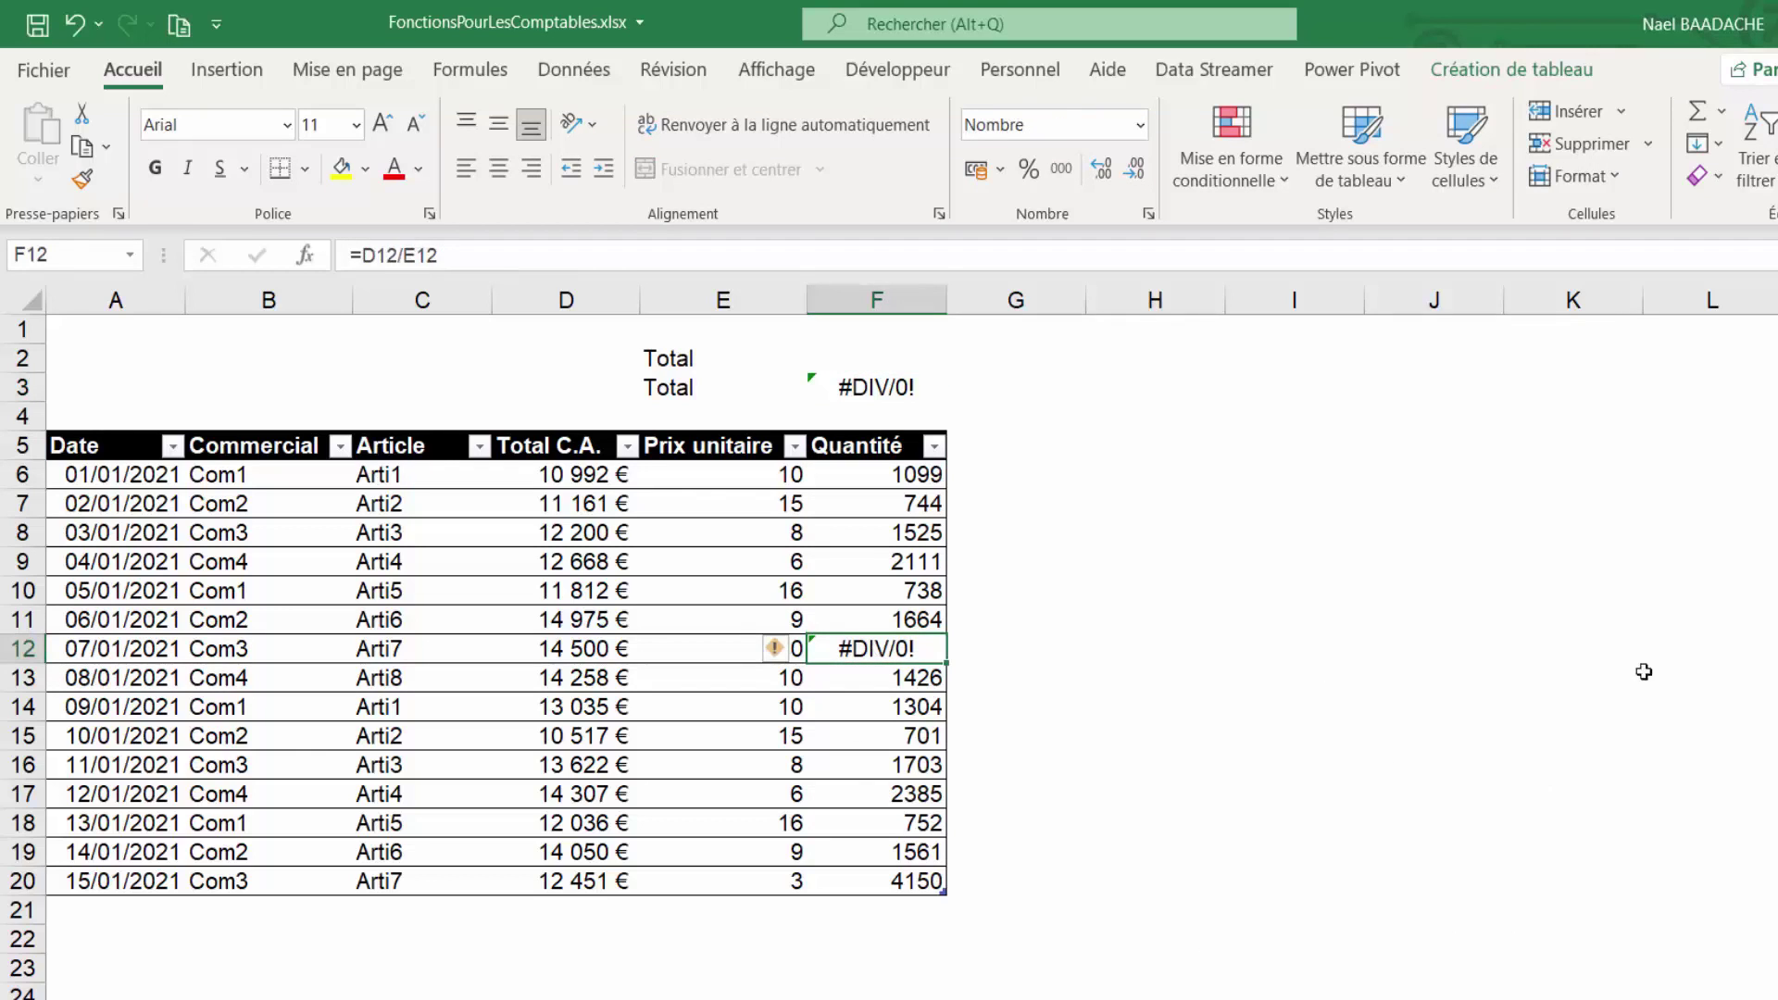
drag(898, 473, 887, 879)
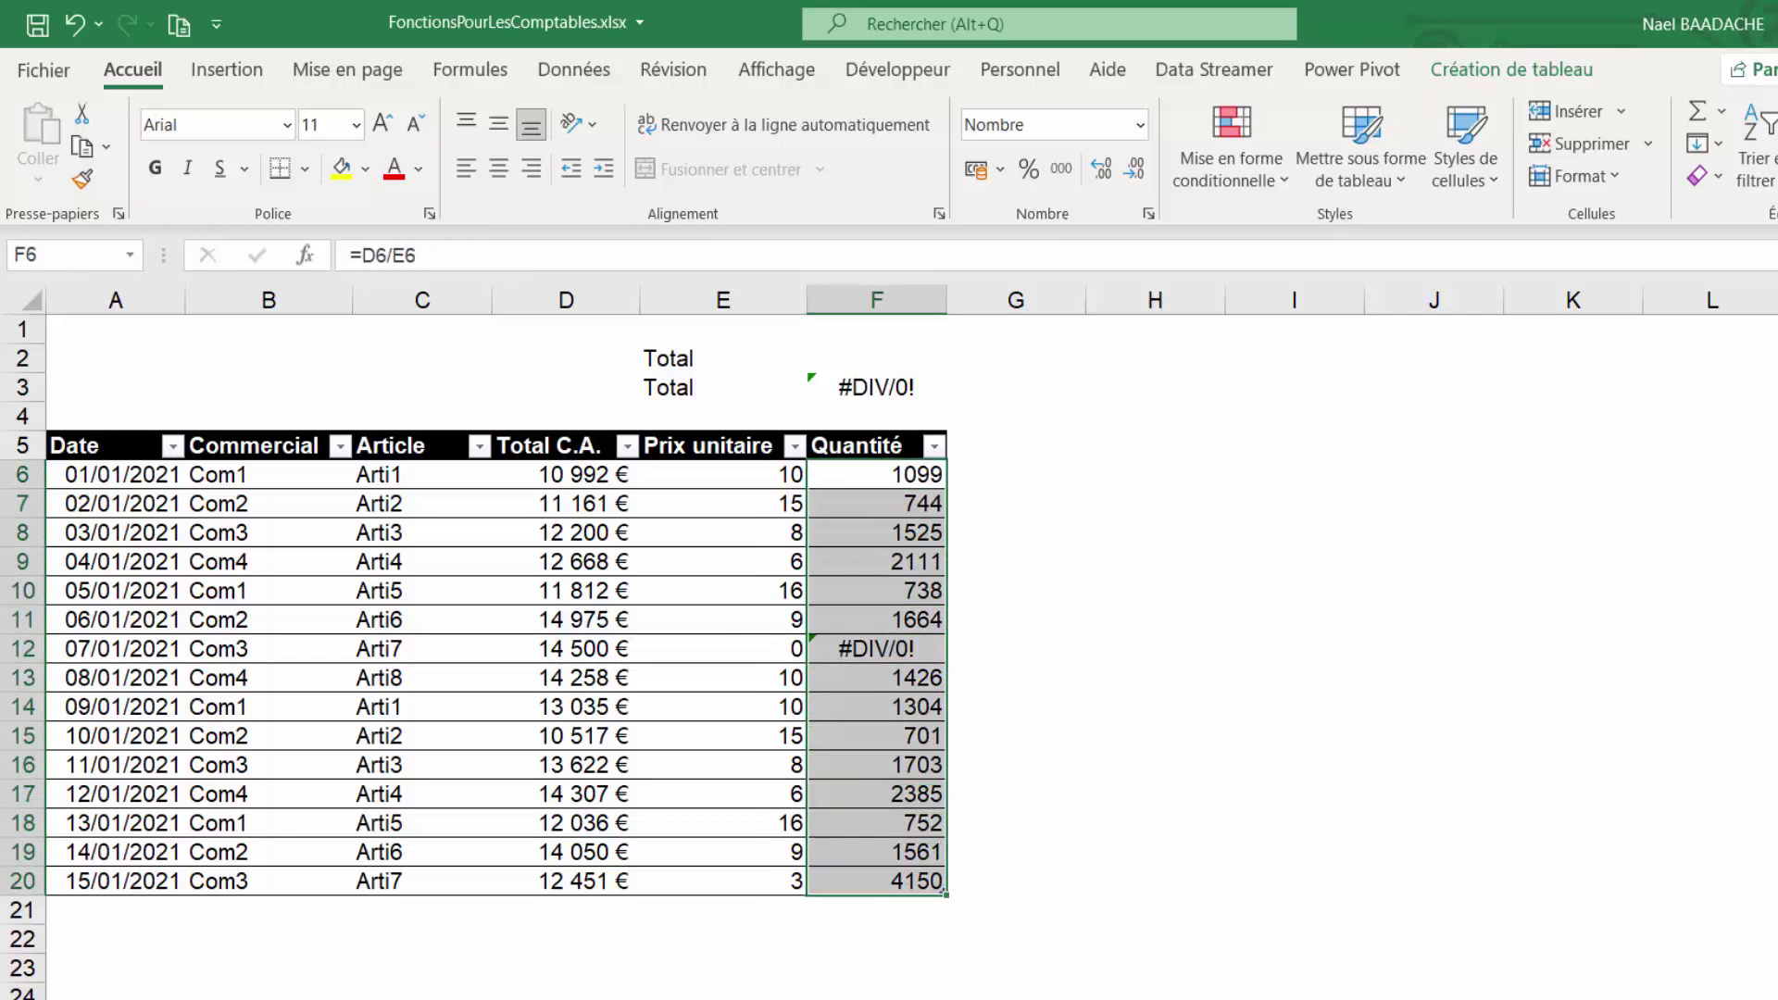
click(869, 592)
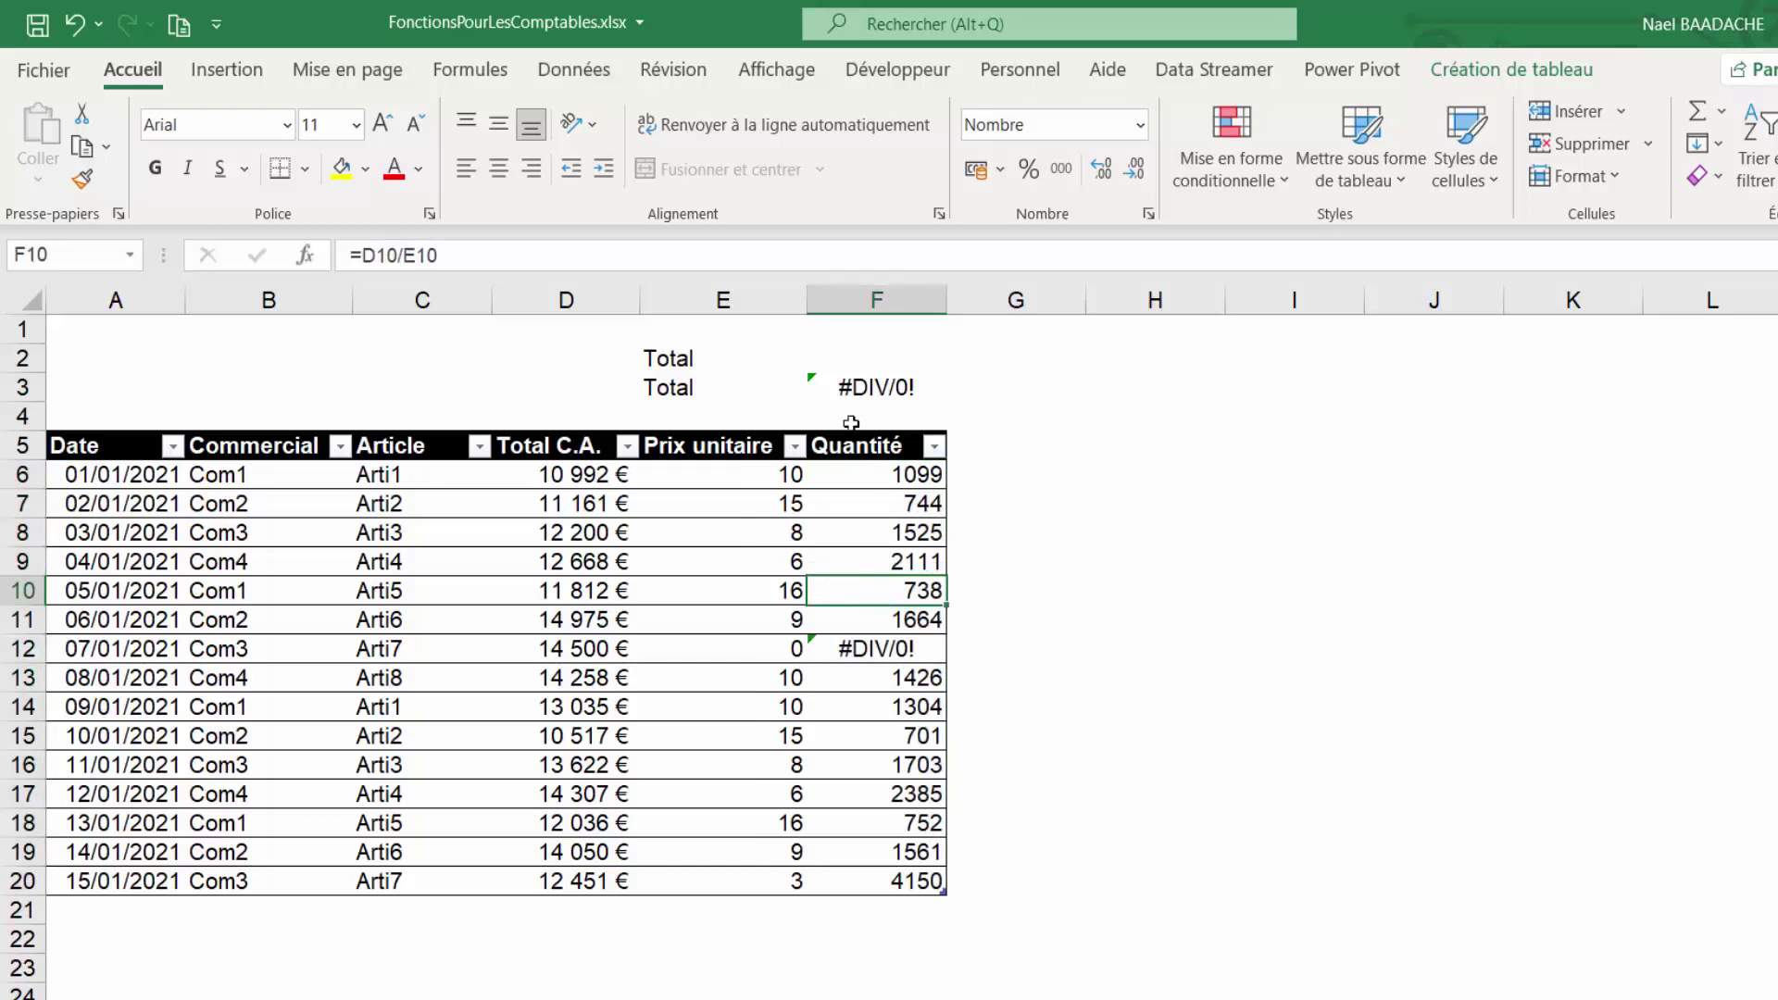
click(851, 354)
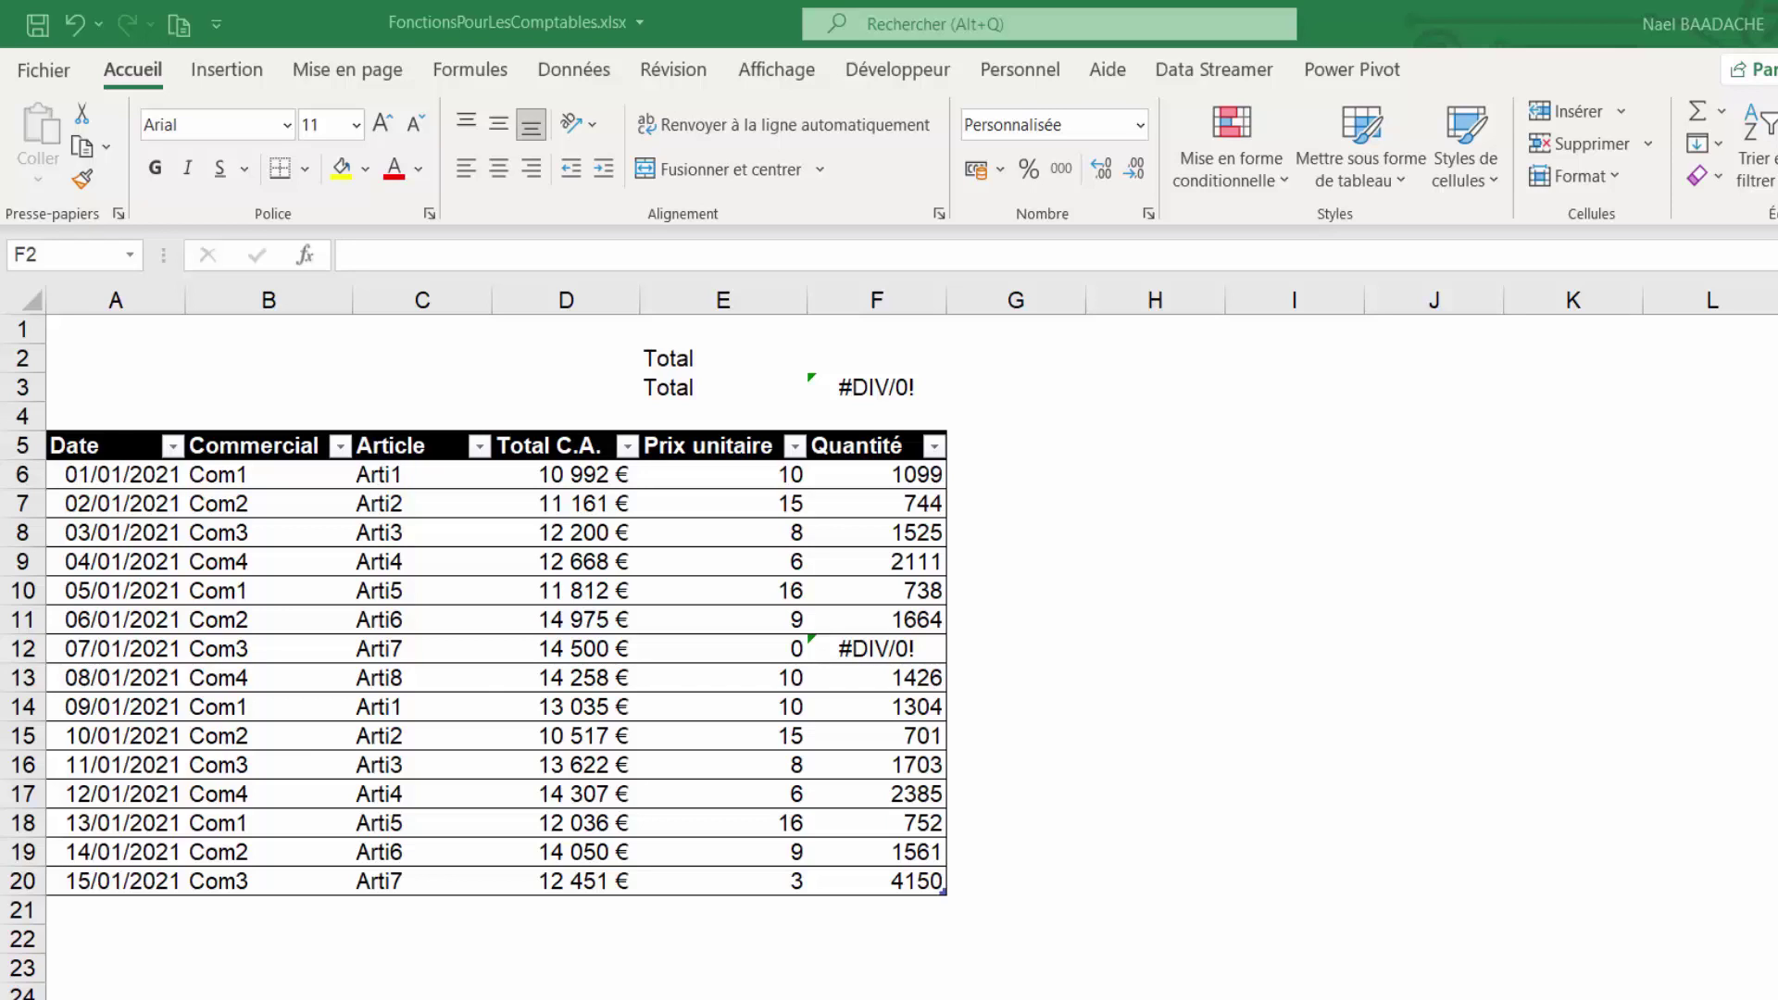
Step: Start =AGREGAT(9; in F2, choosing 9 - SOMME as the calculation
click(882, 352)
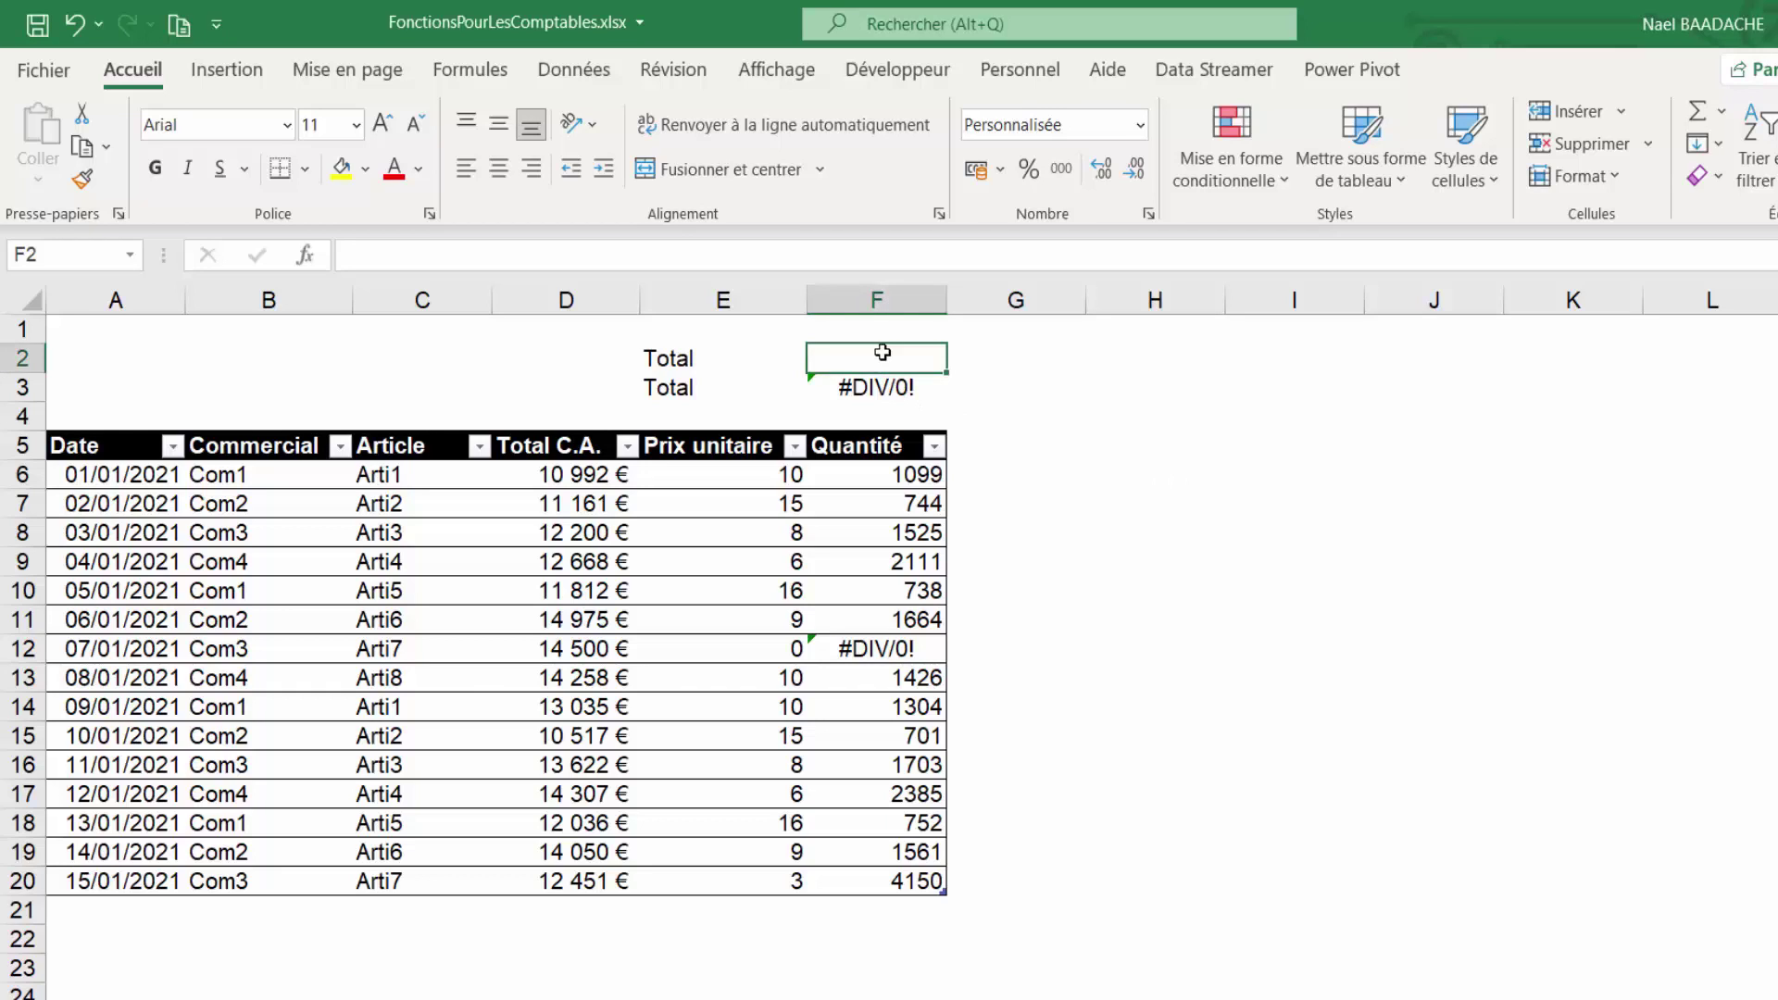
text(=)
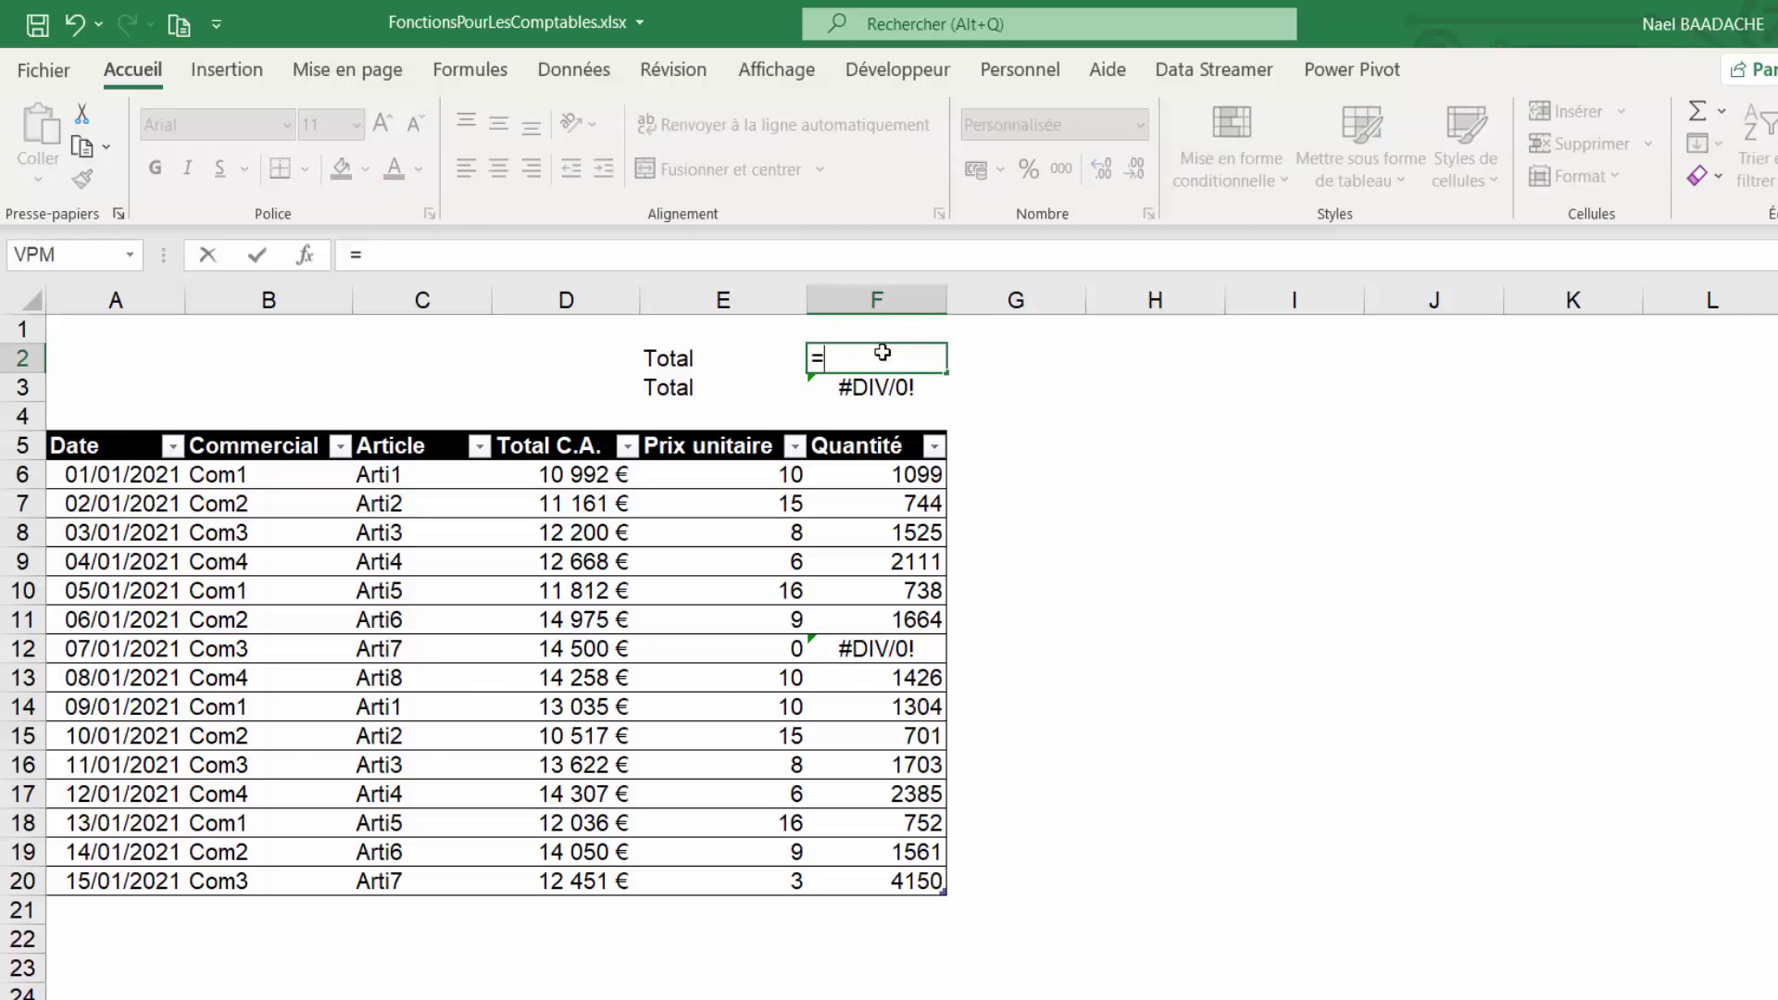
text(agre)
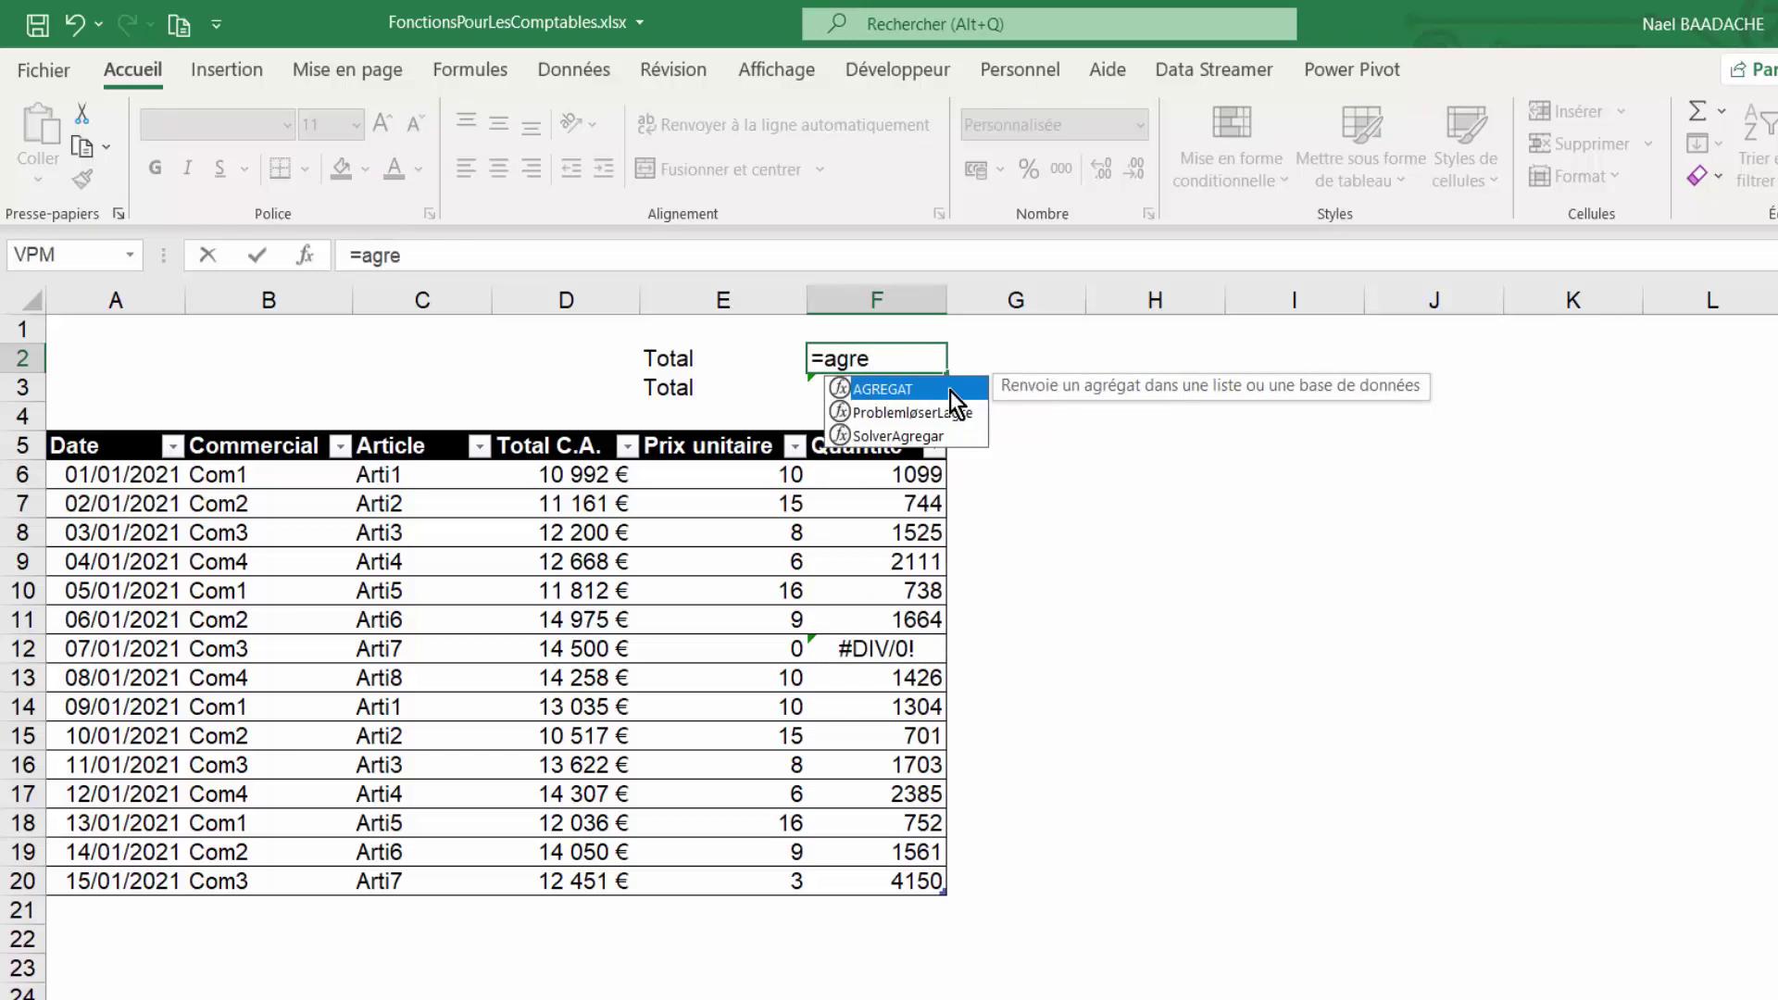
double_click(908, 390)
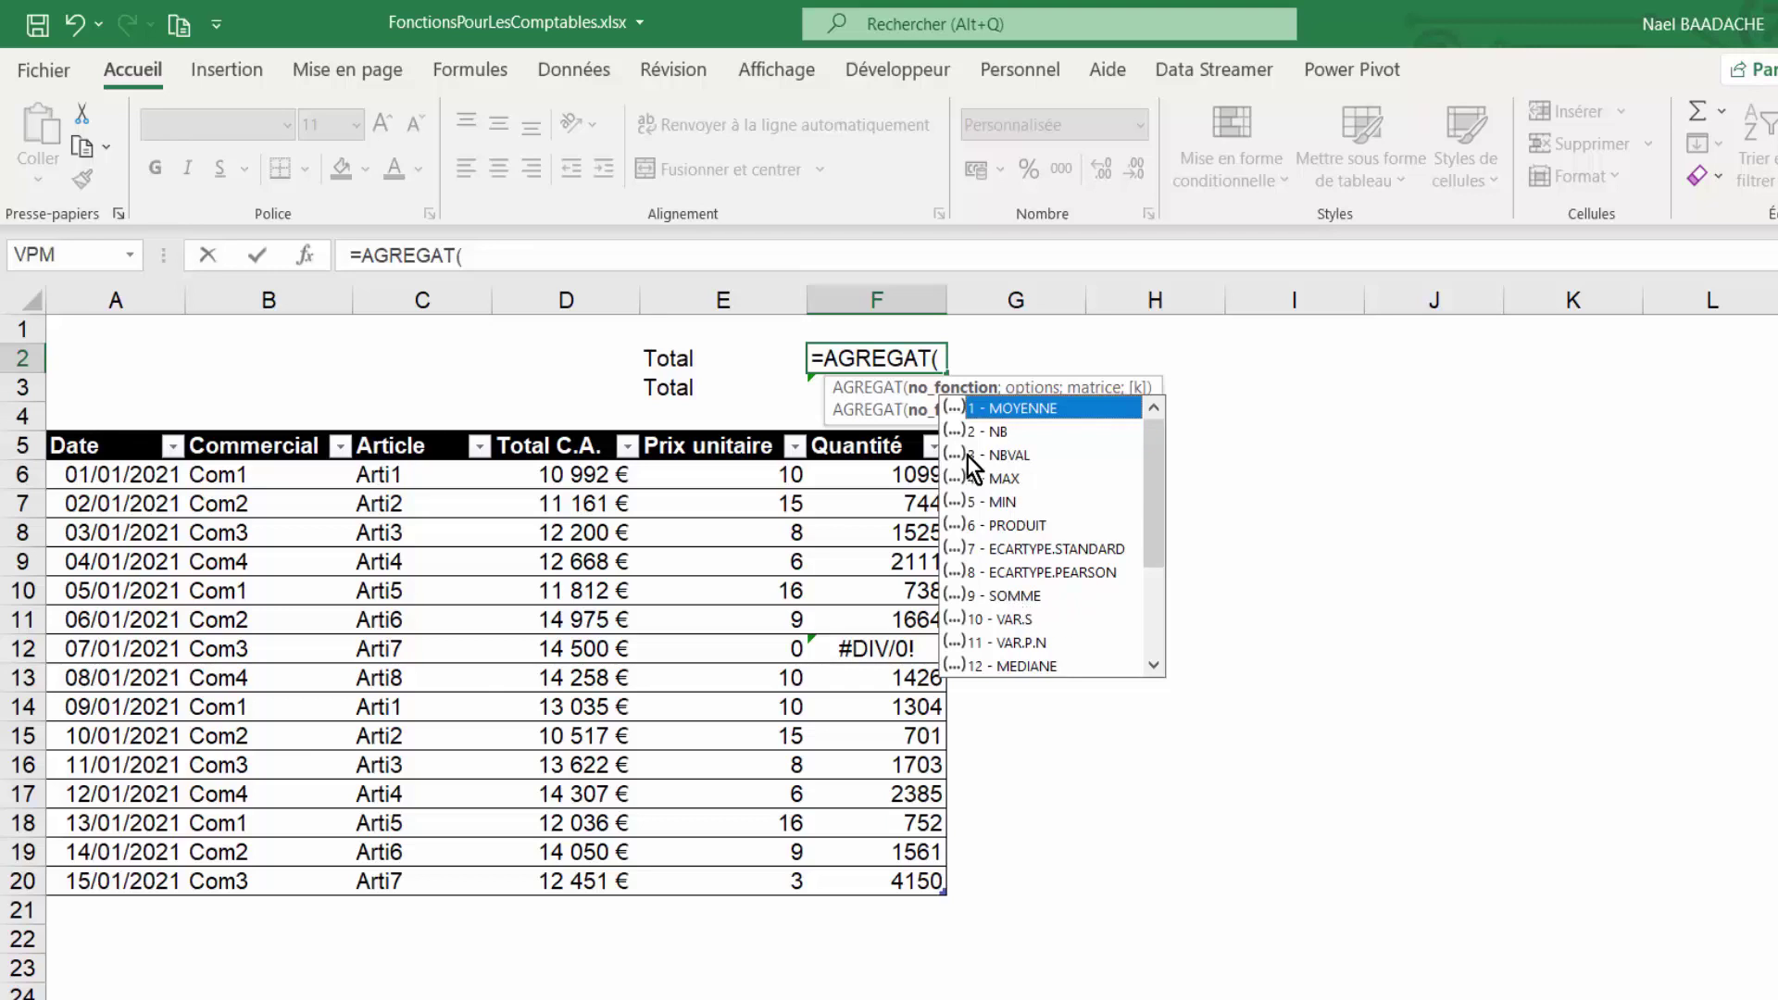
double_click(1017, 597)
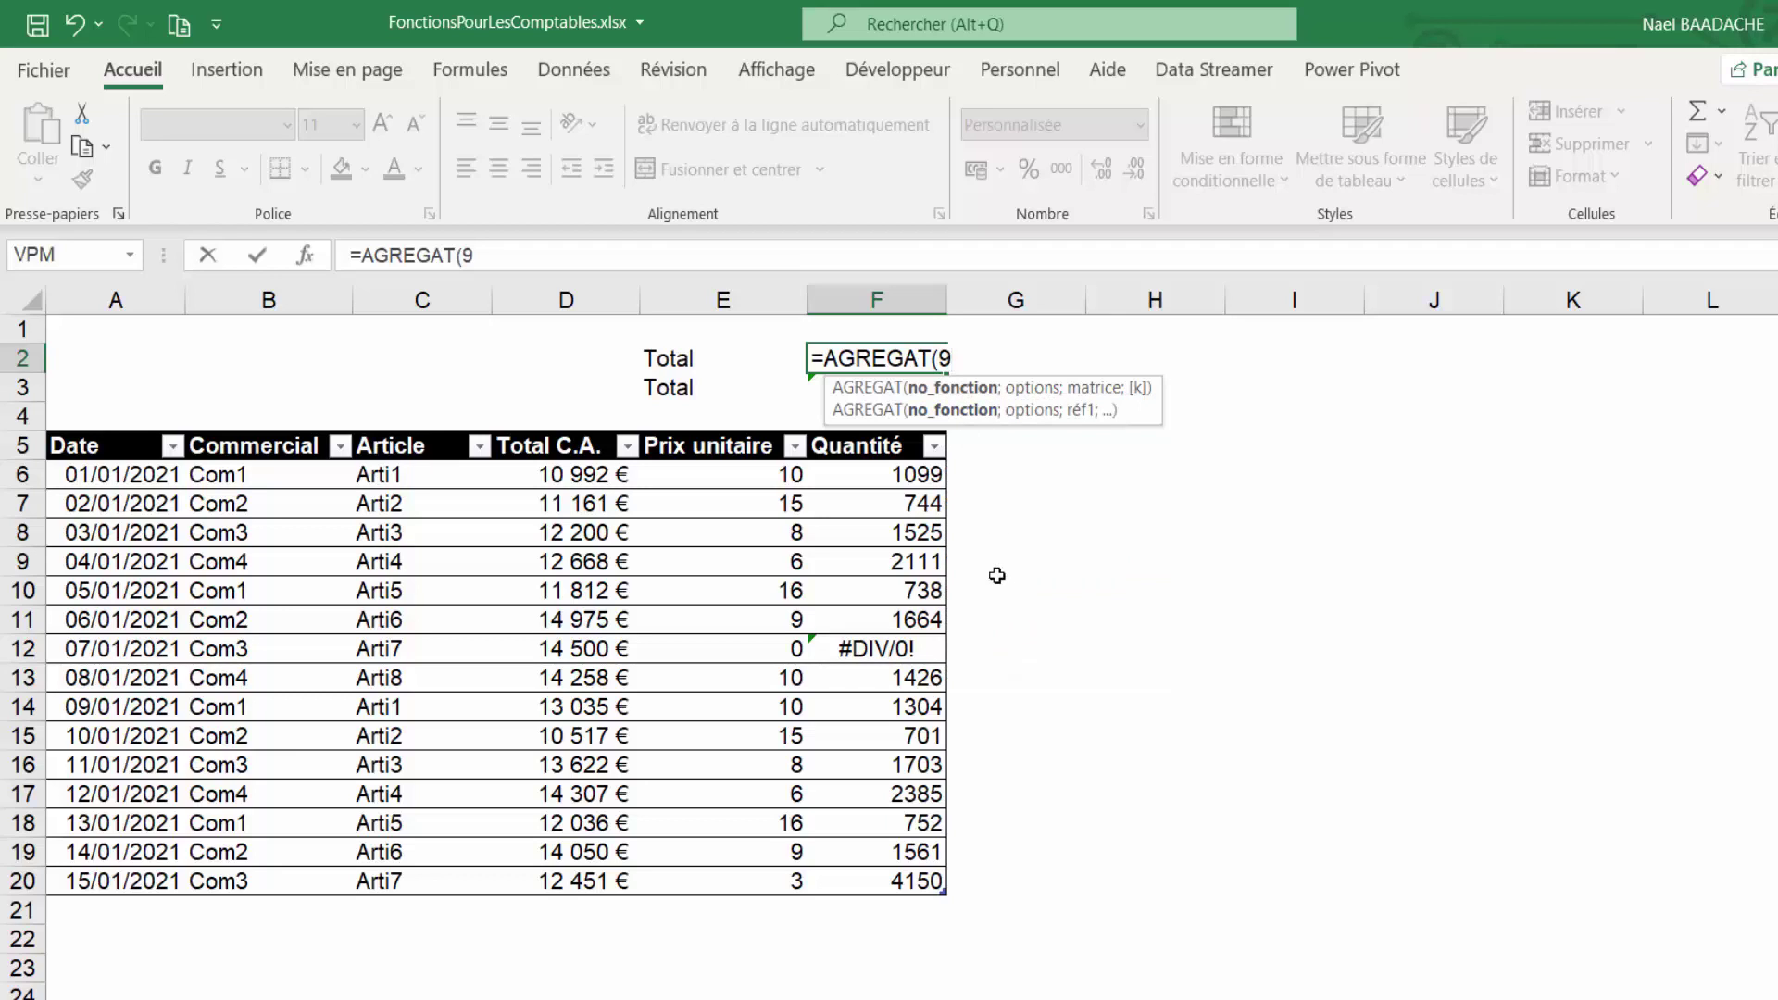
text(;)
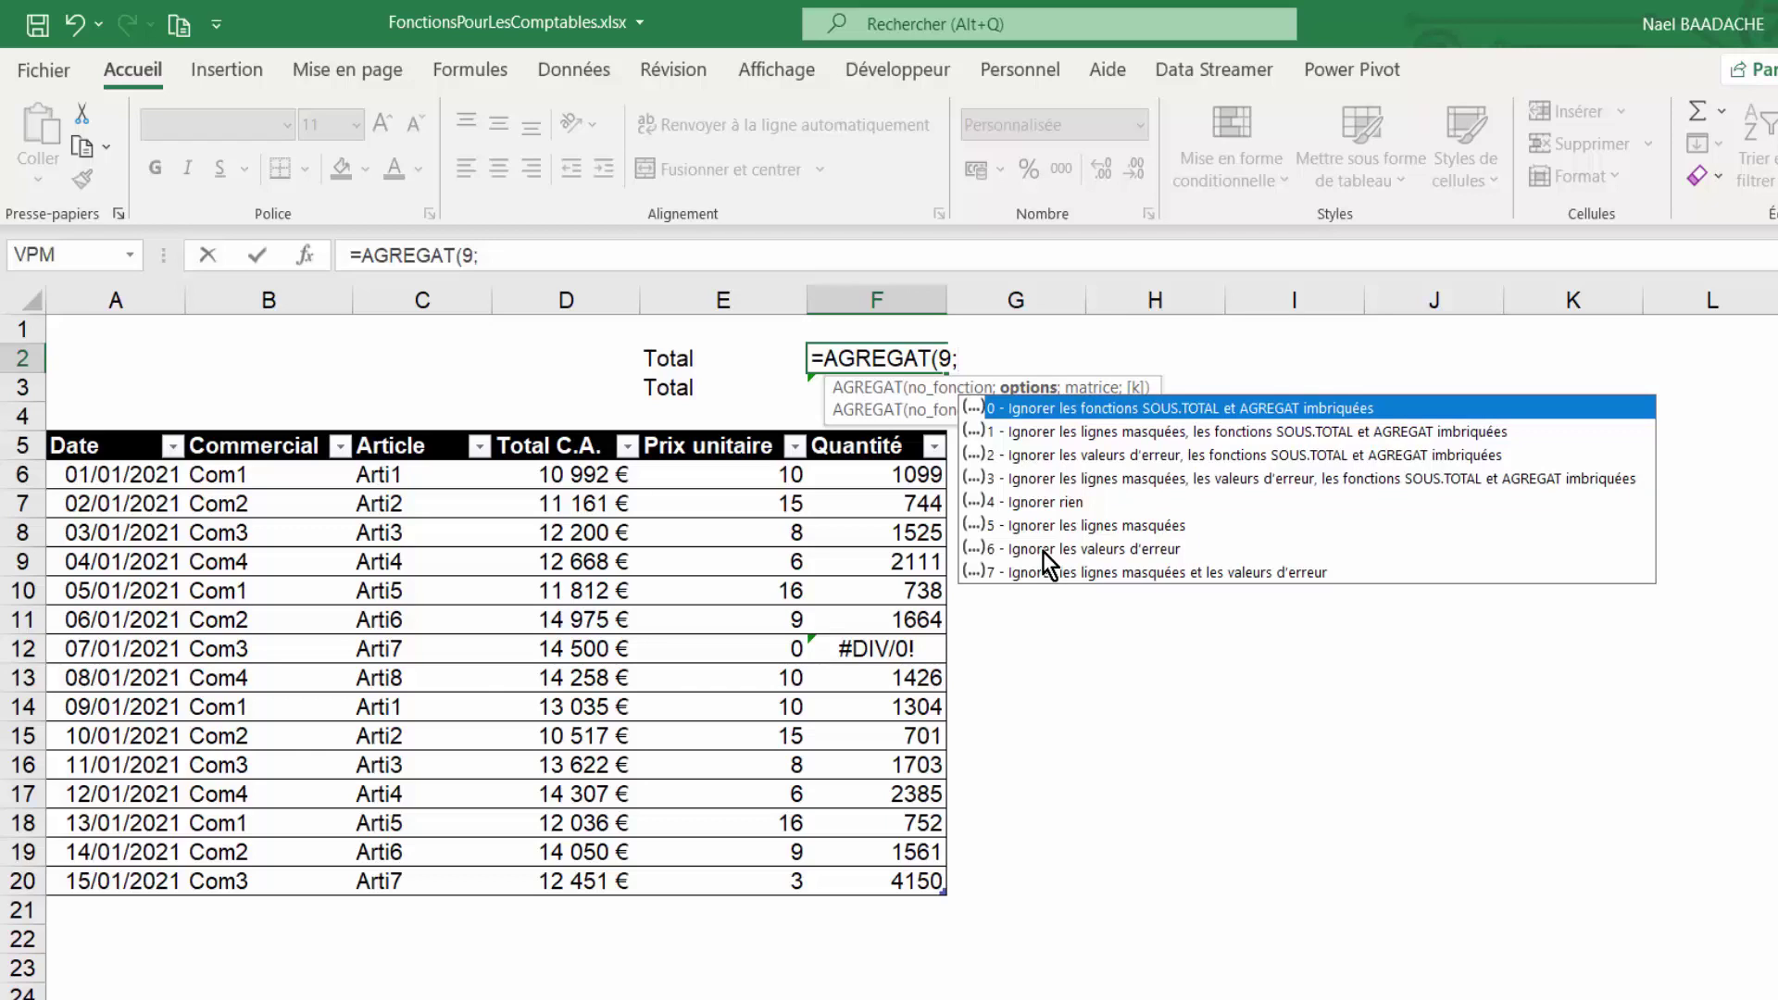
Step: Complete F2 as =AGREGAT(9;6;Tableau1[Quantité]) to ignore errors, giving 21 863,12
click(1043, 552)
double_click(1043, 552)
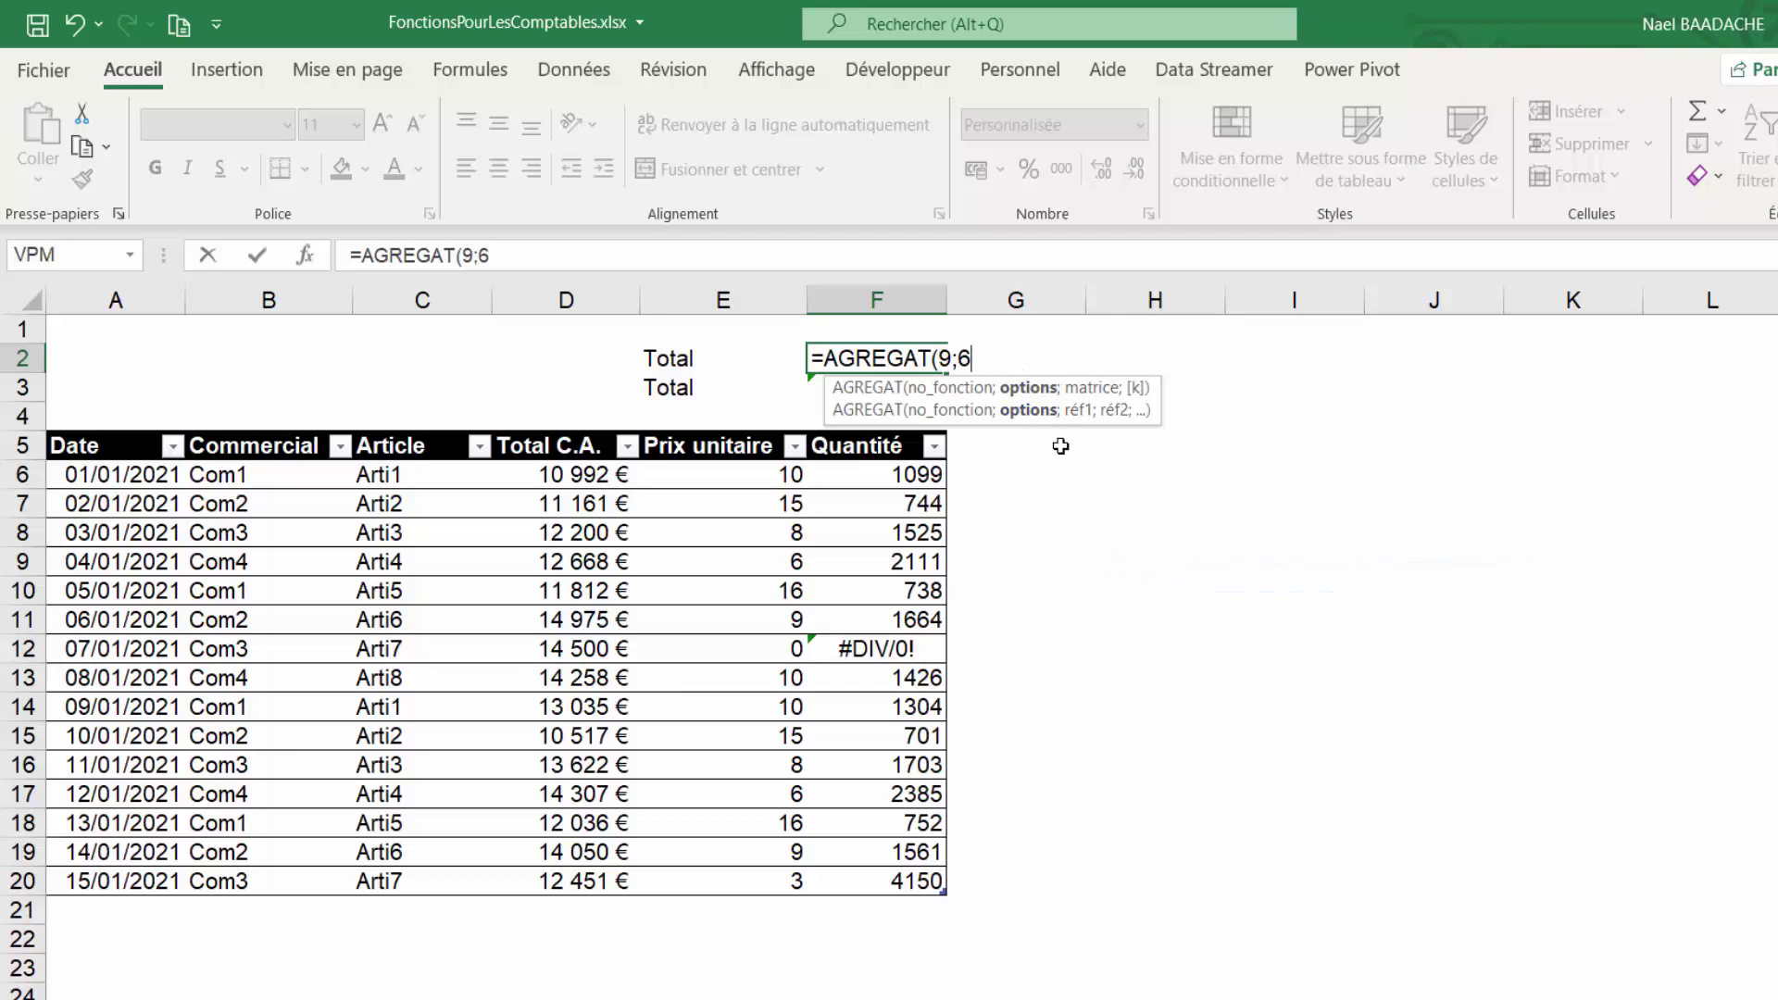
text(;)
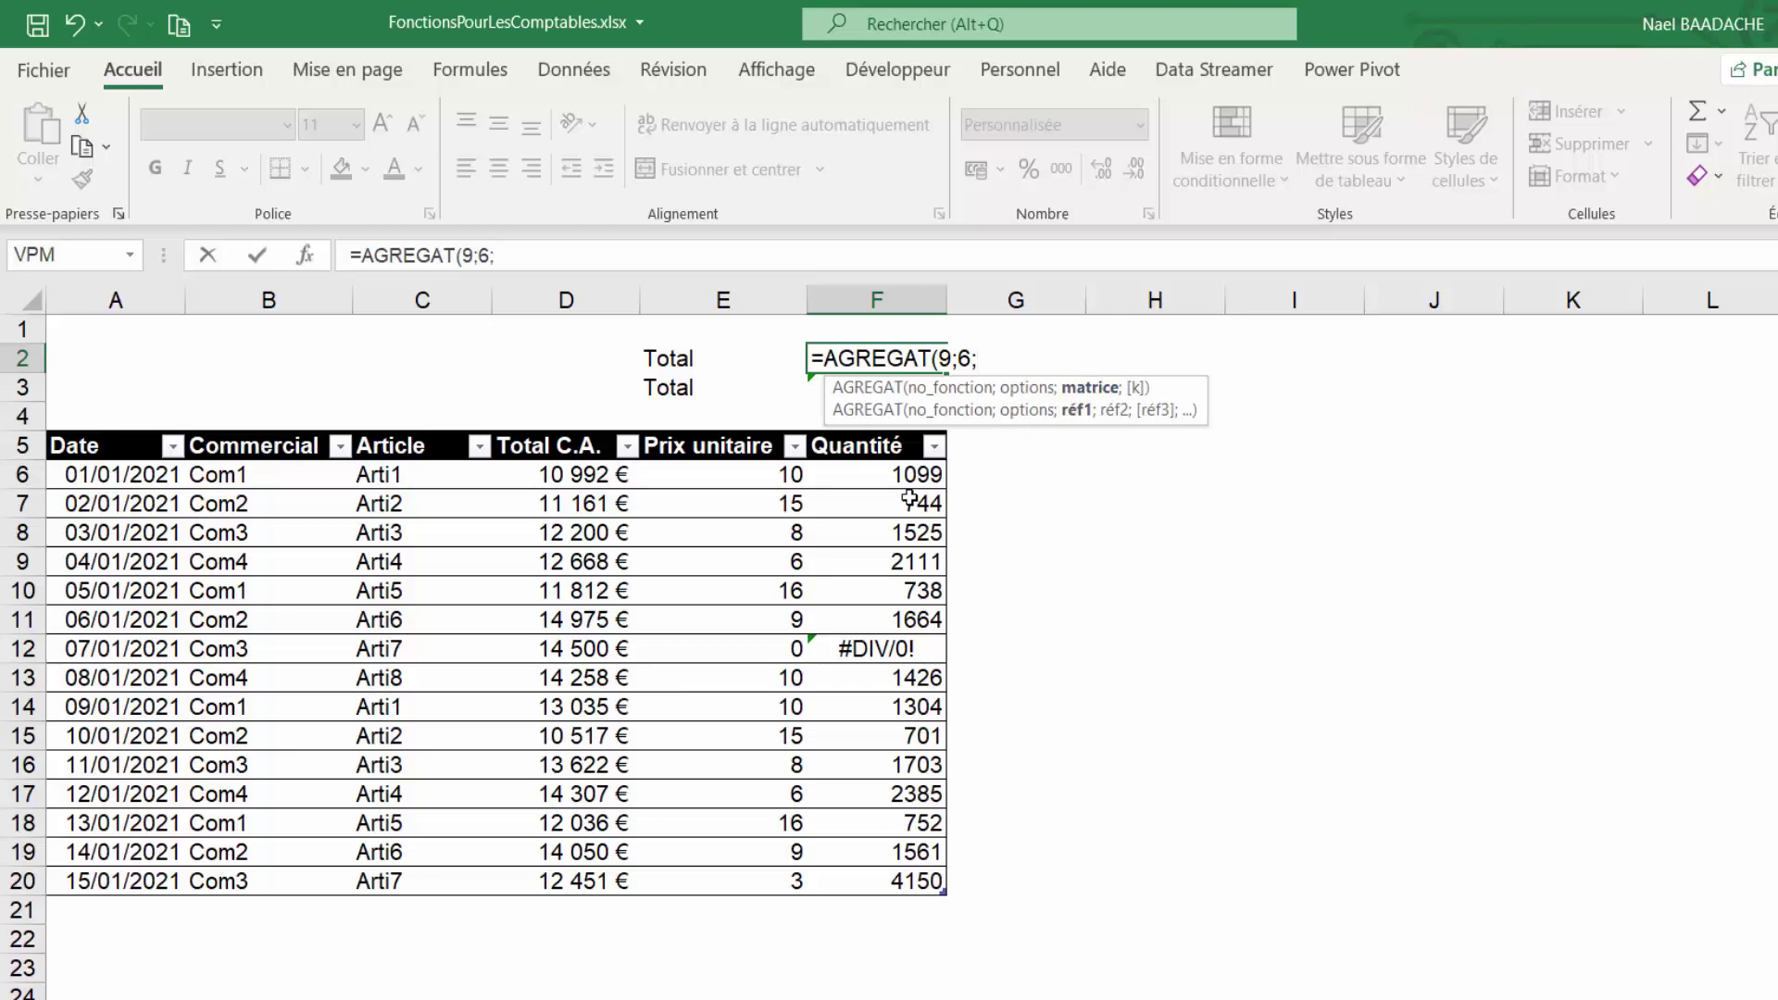
click(920, 473)
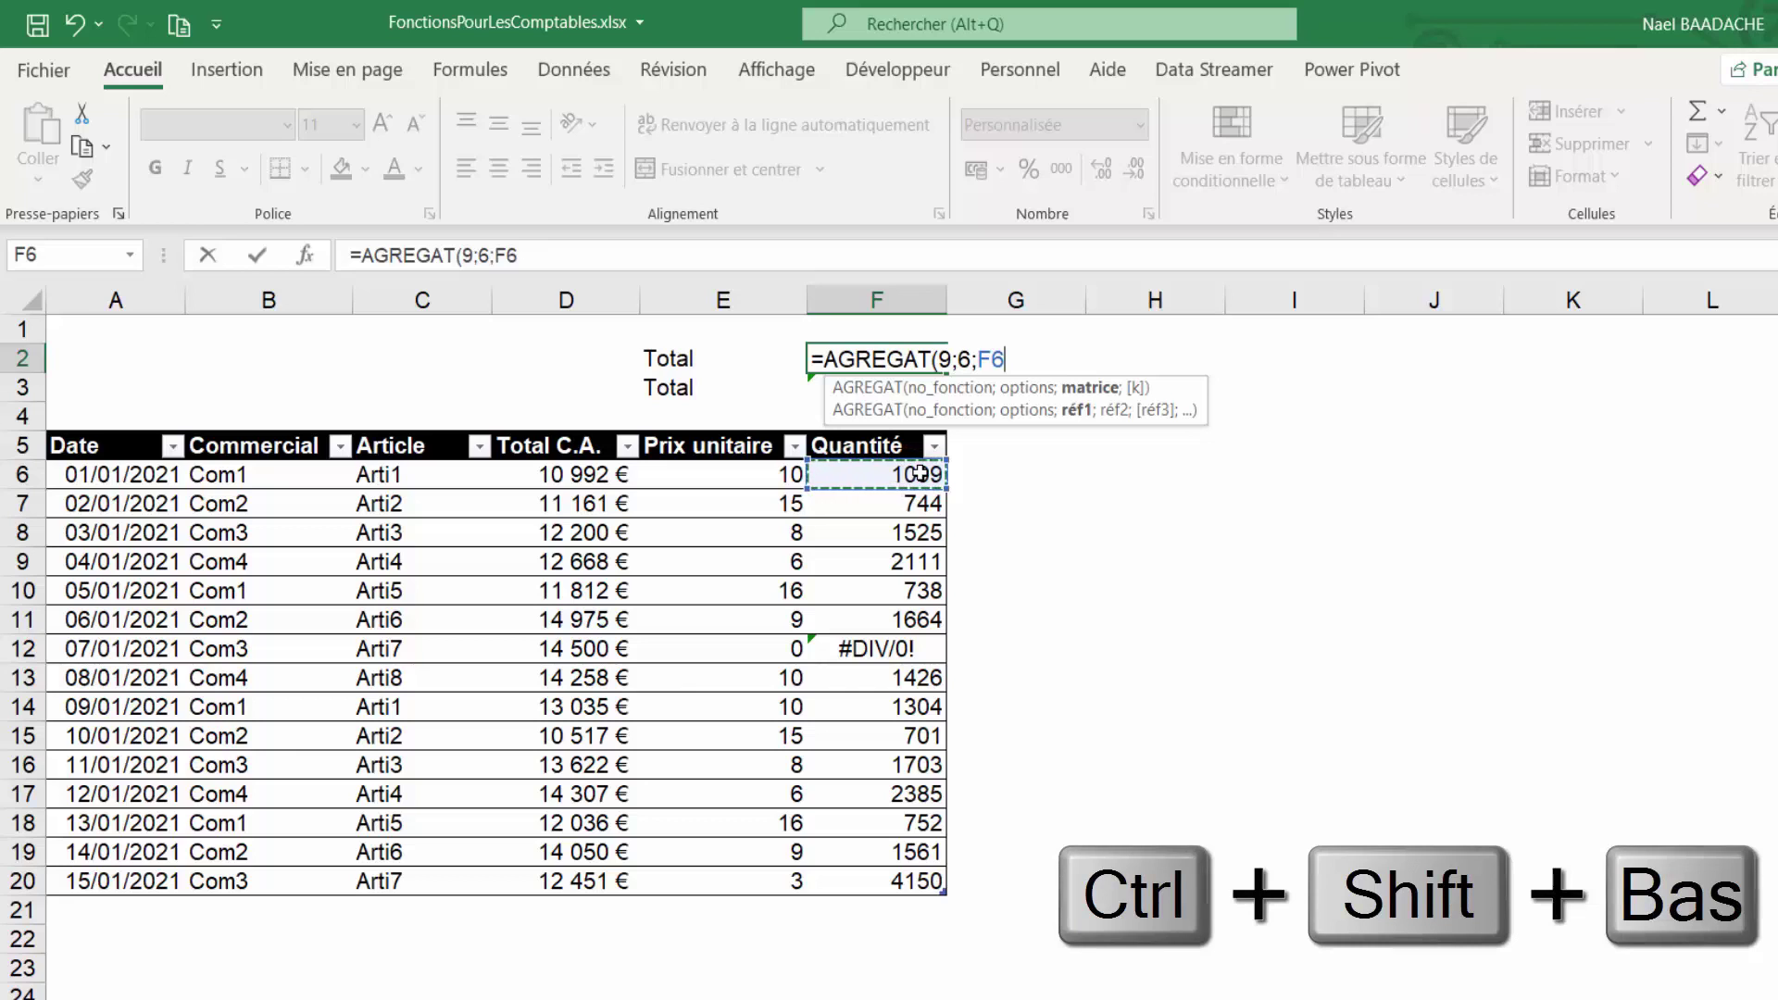
key(ctrl+shift+Down)
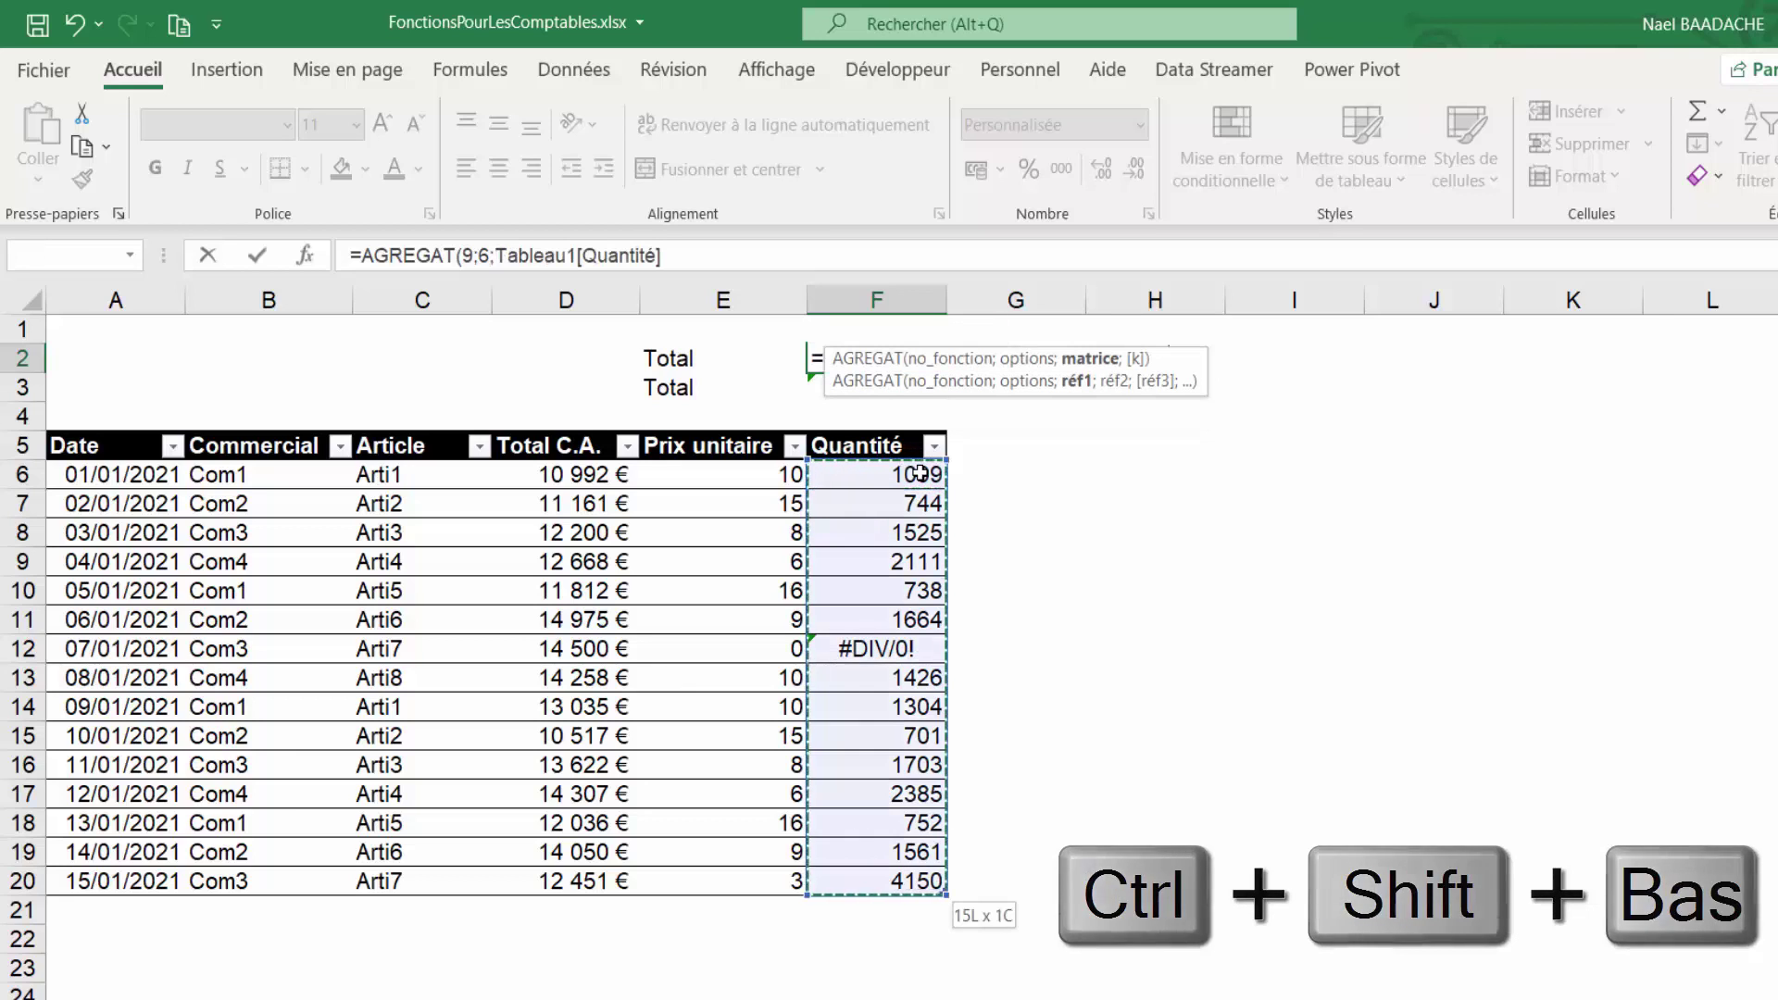
key(Return)
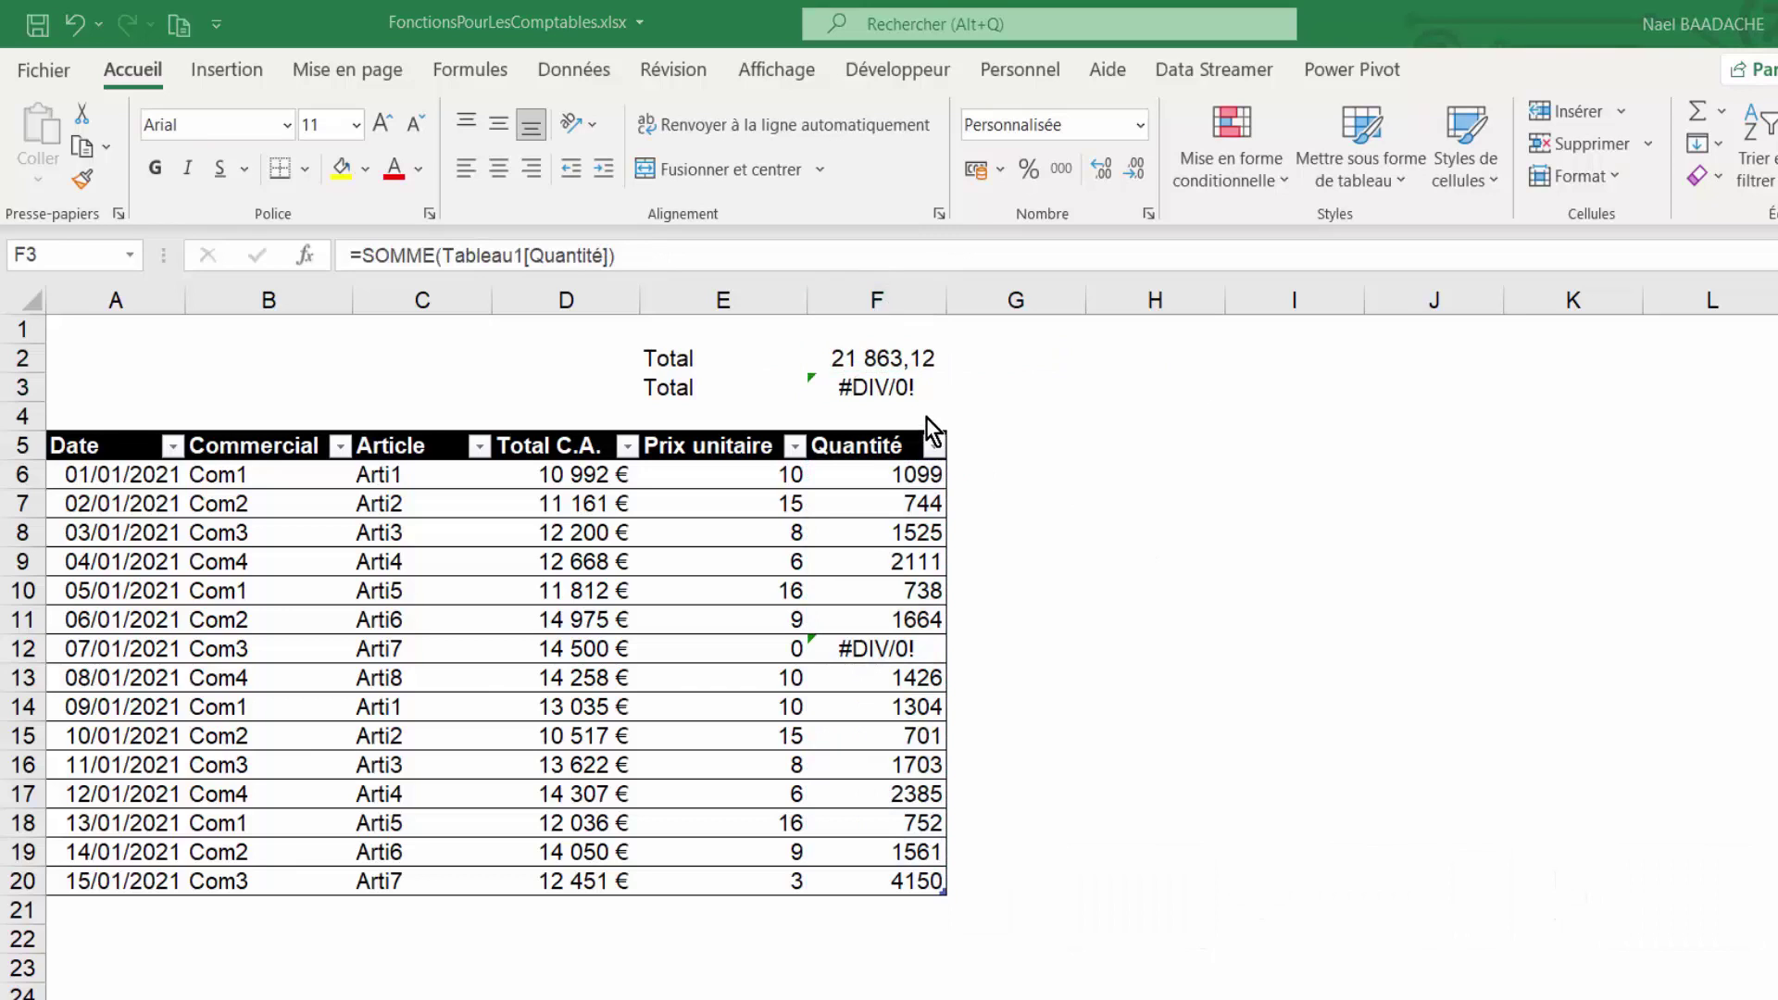
click(909, 356)
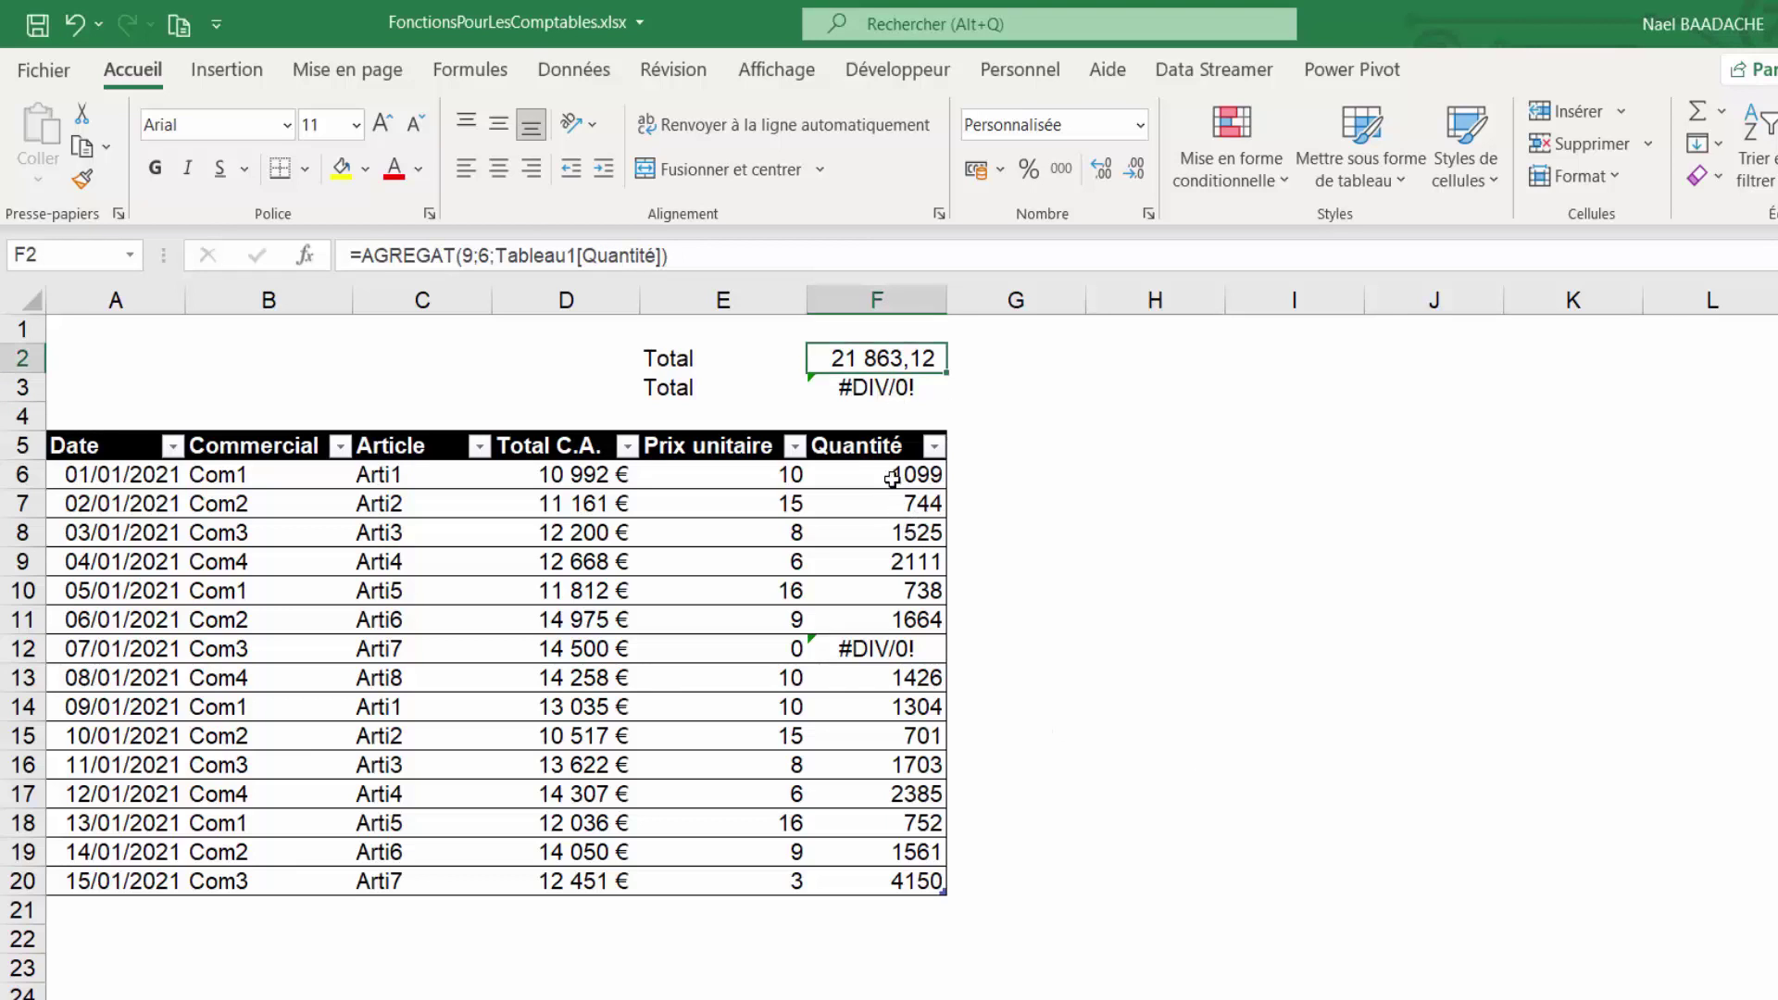
drag(891, 479, 887, 880)
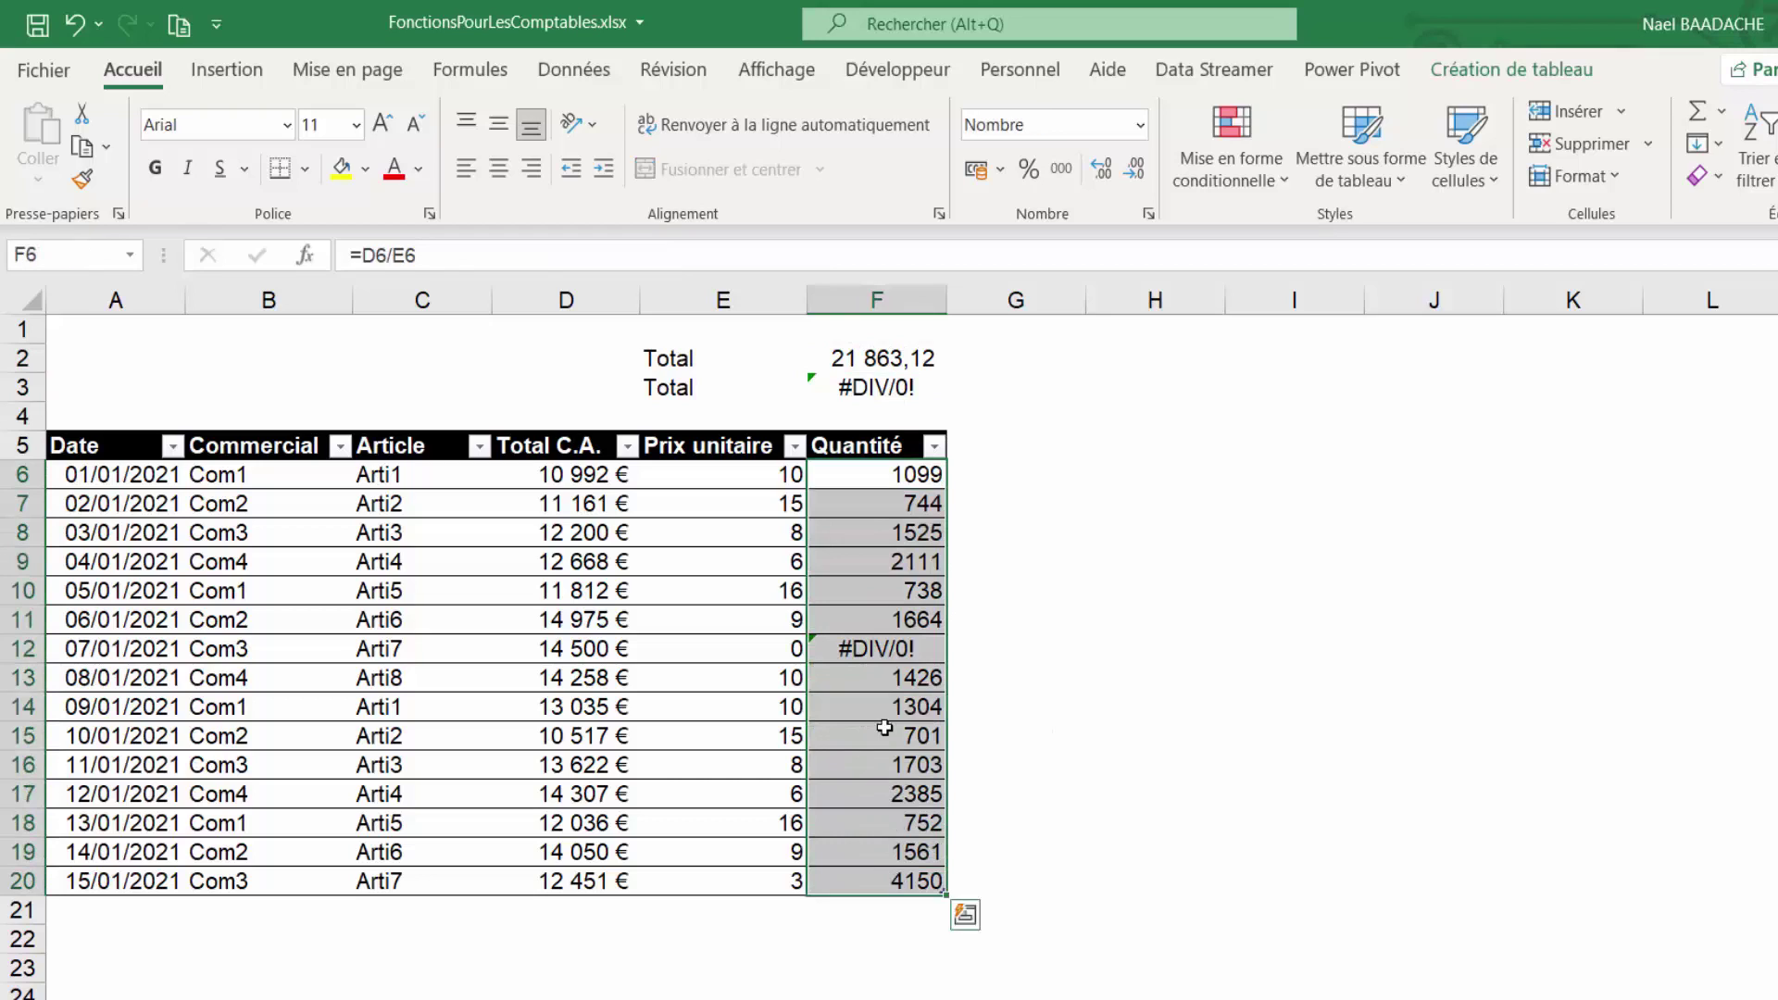
click(881, 654)
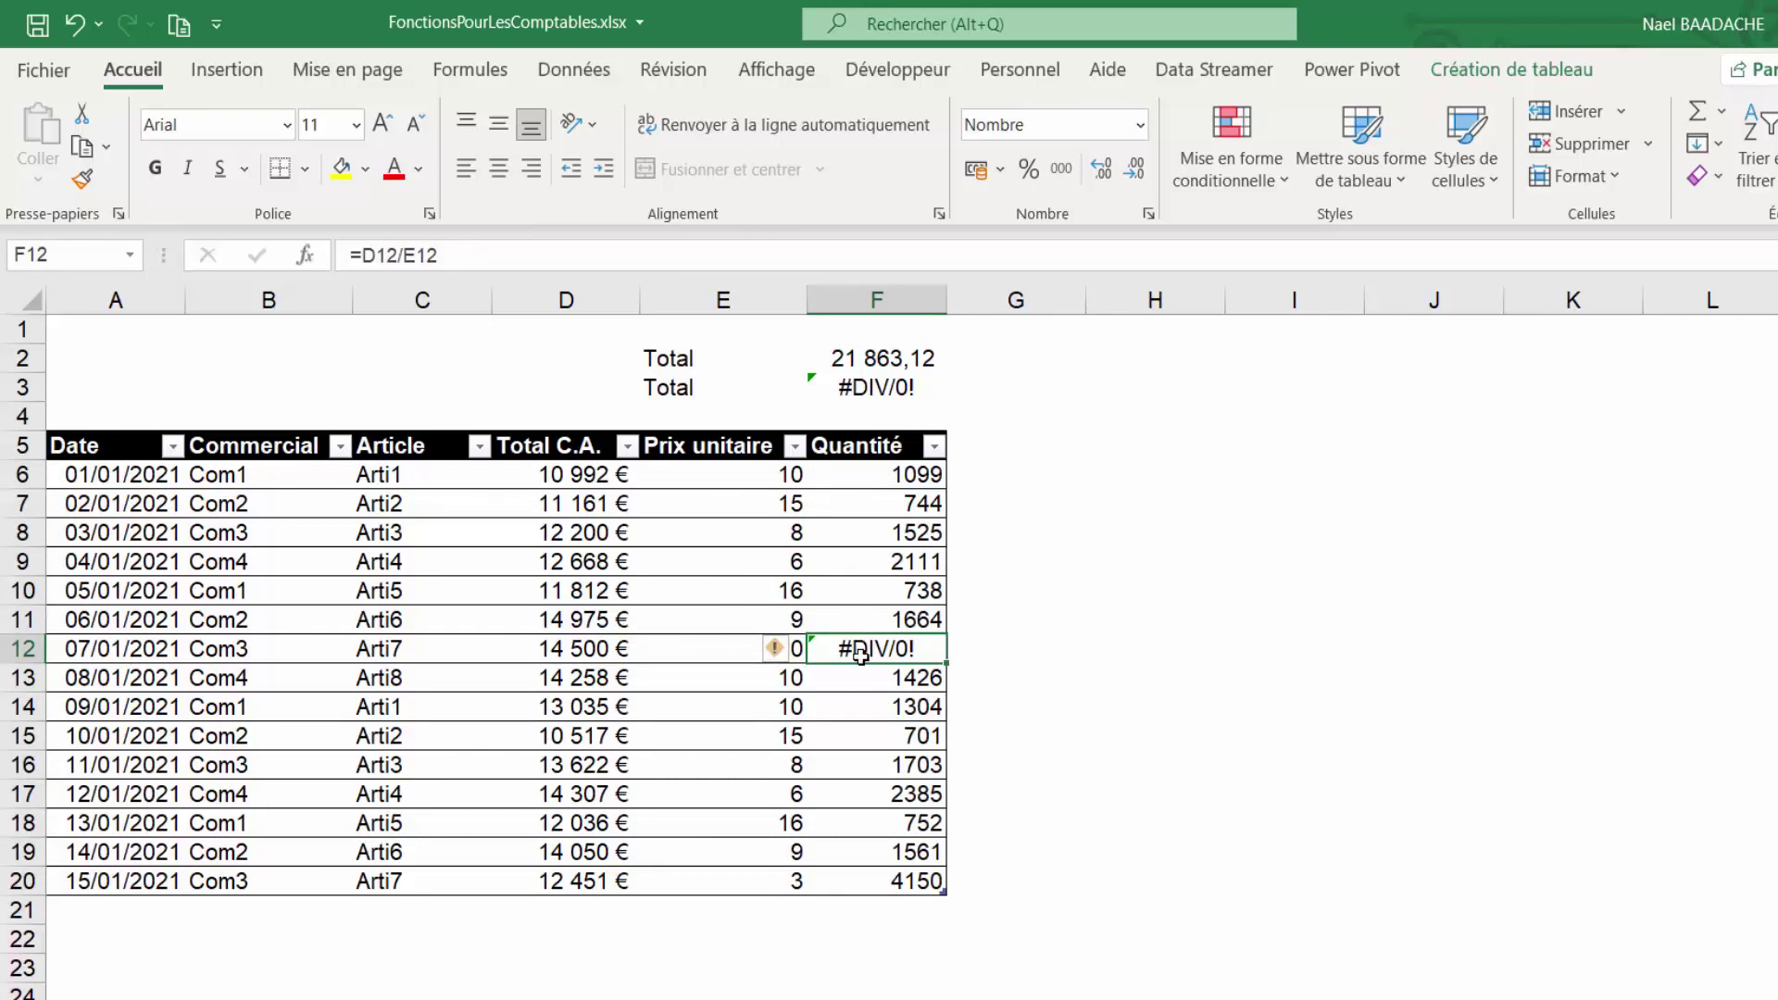
click(877, 361)
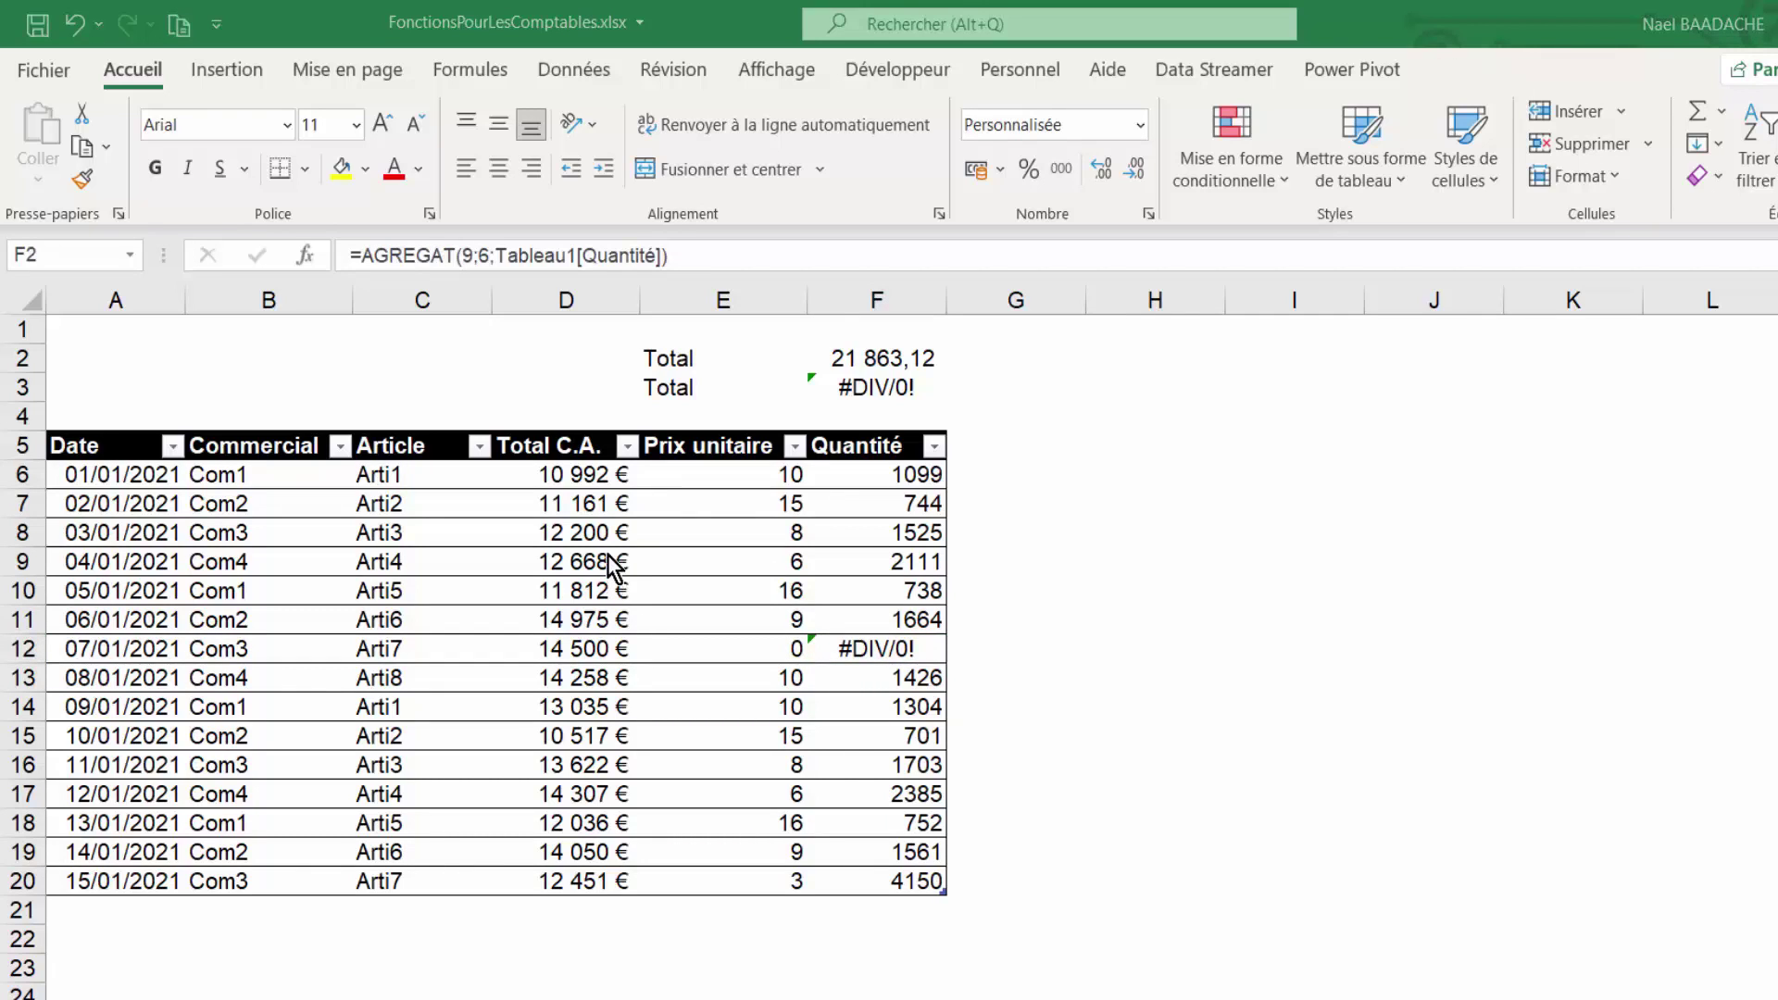
click(528, 554)
click(383, 521)
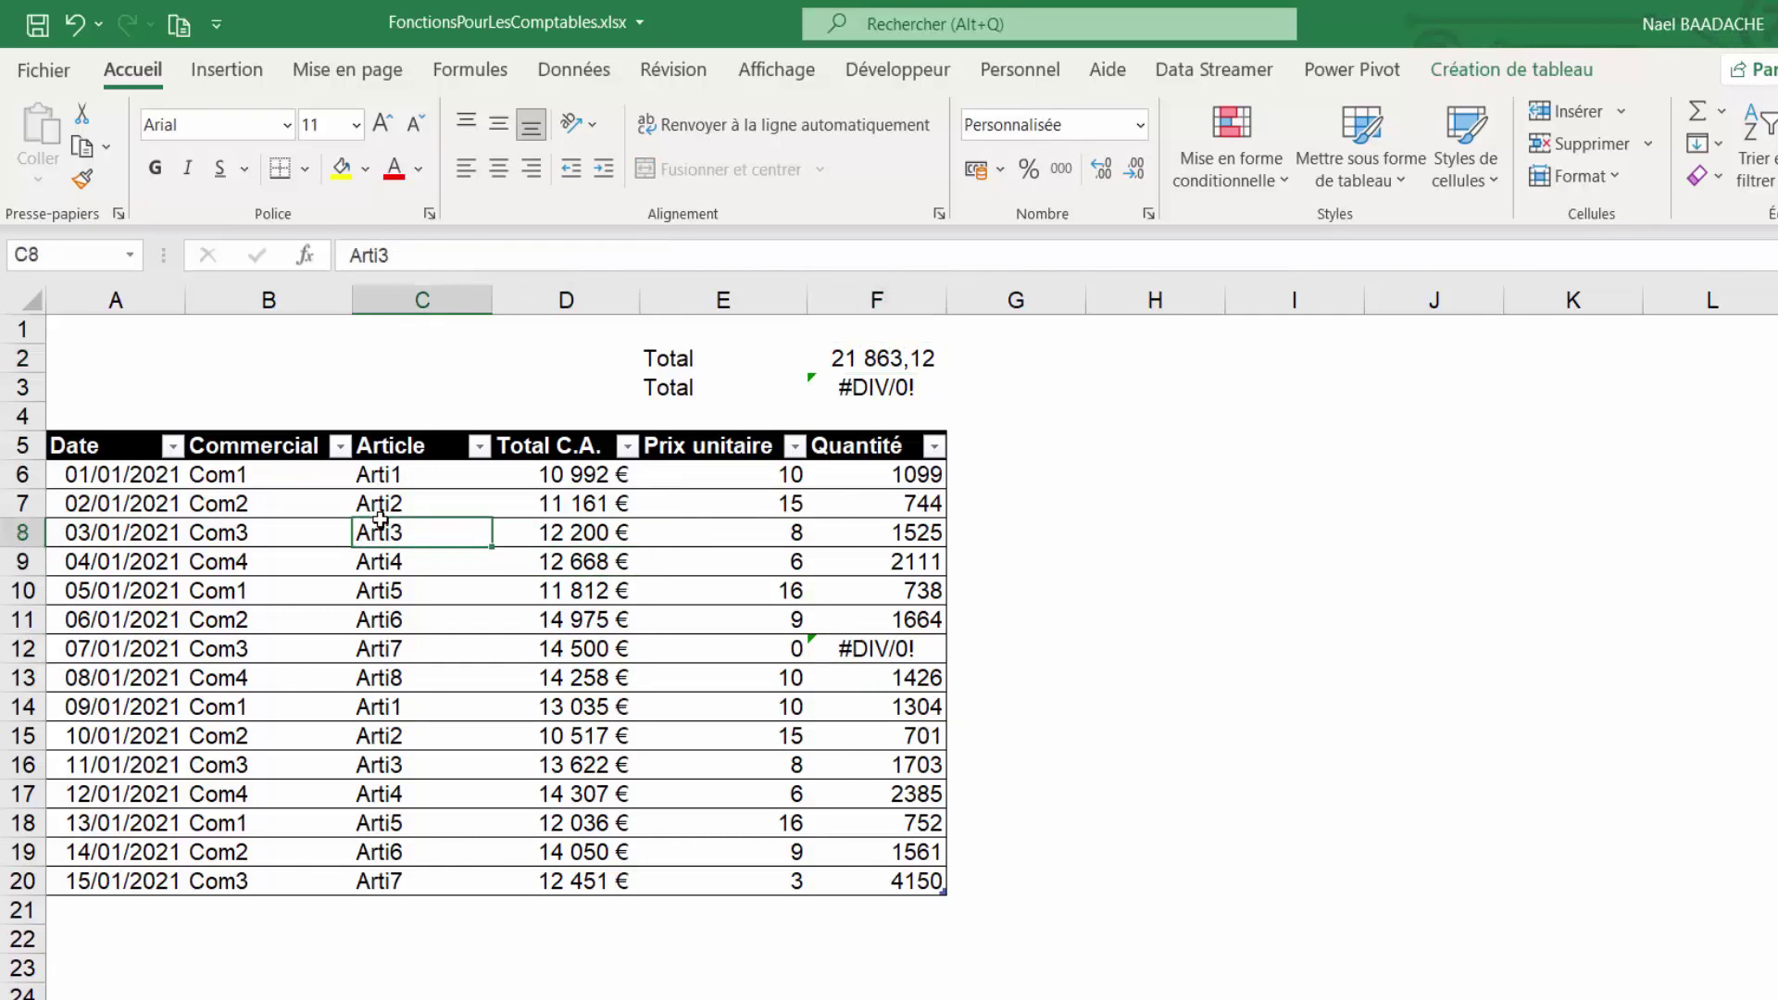
click(198, 515)
shift+click(593, 618)
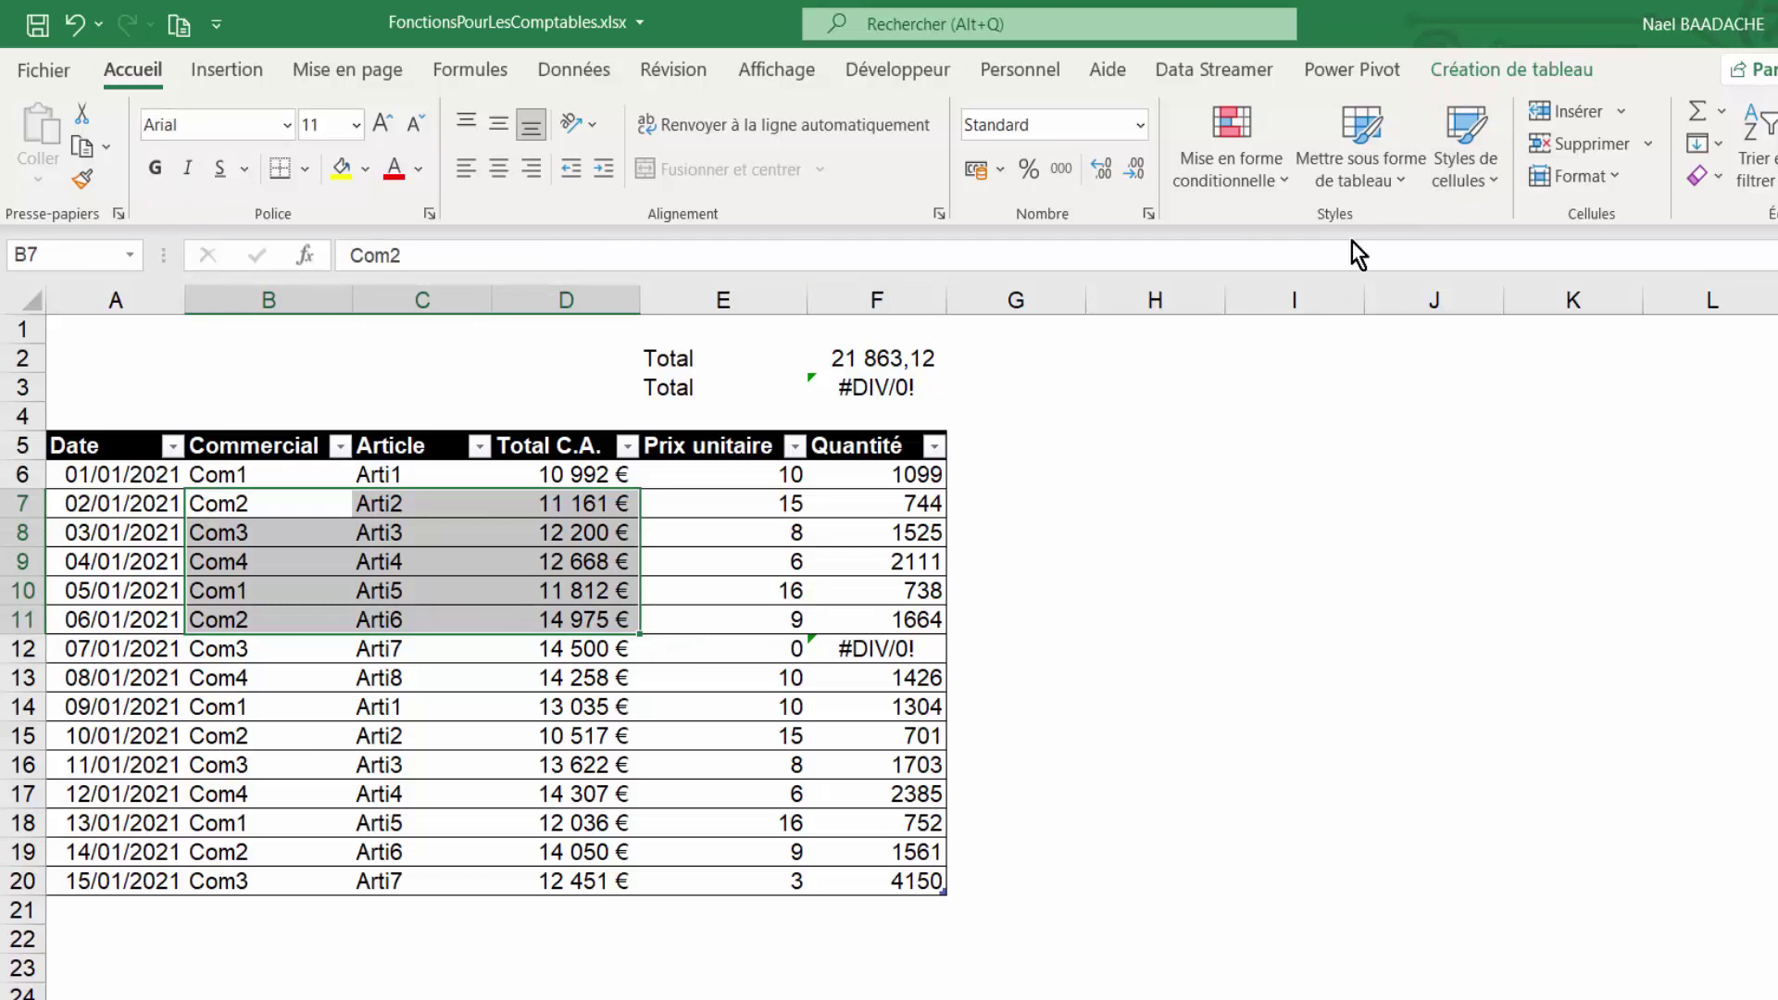
click(1388, 181)
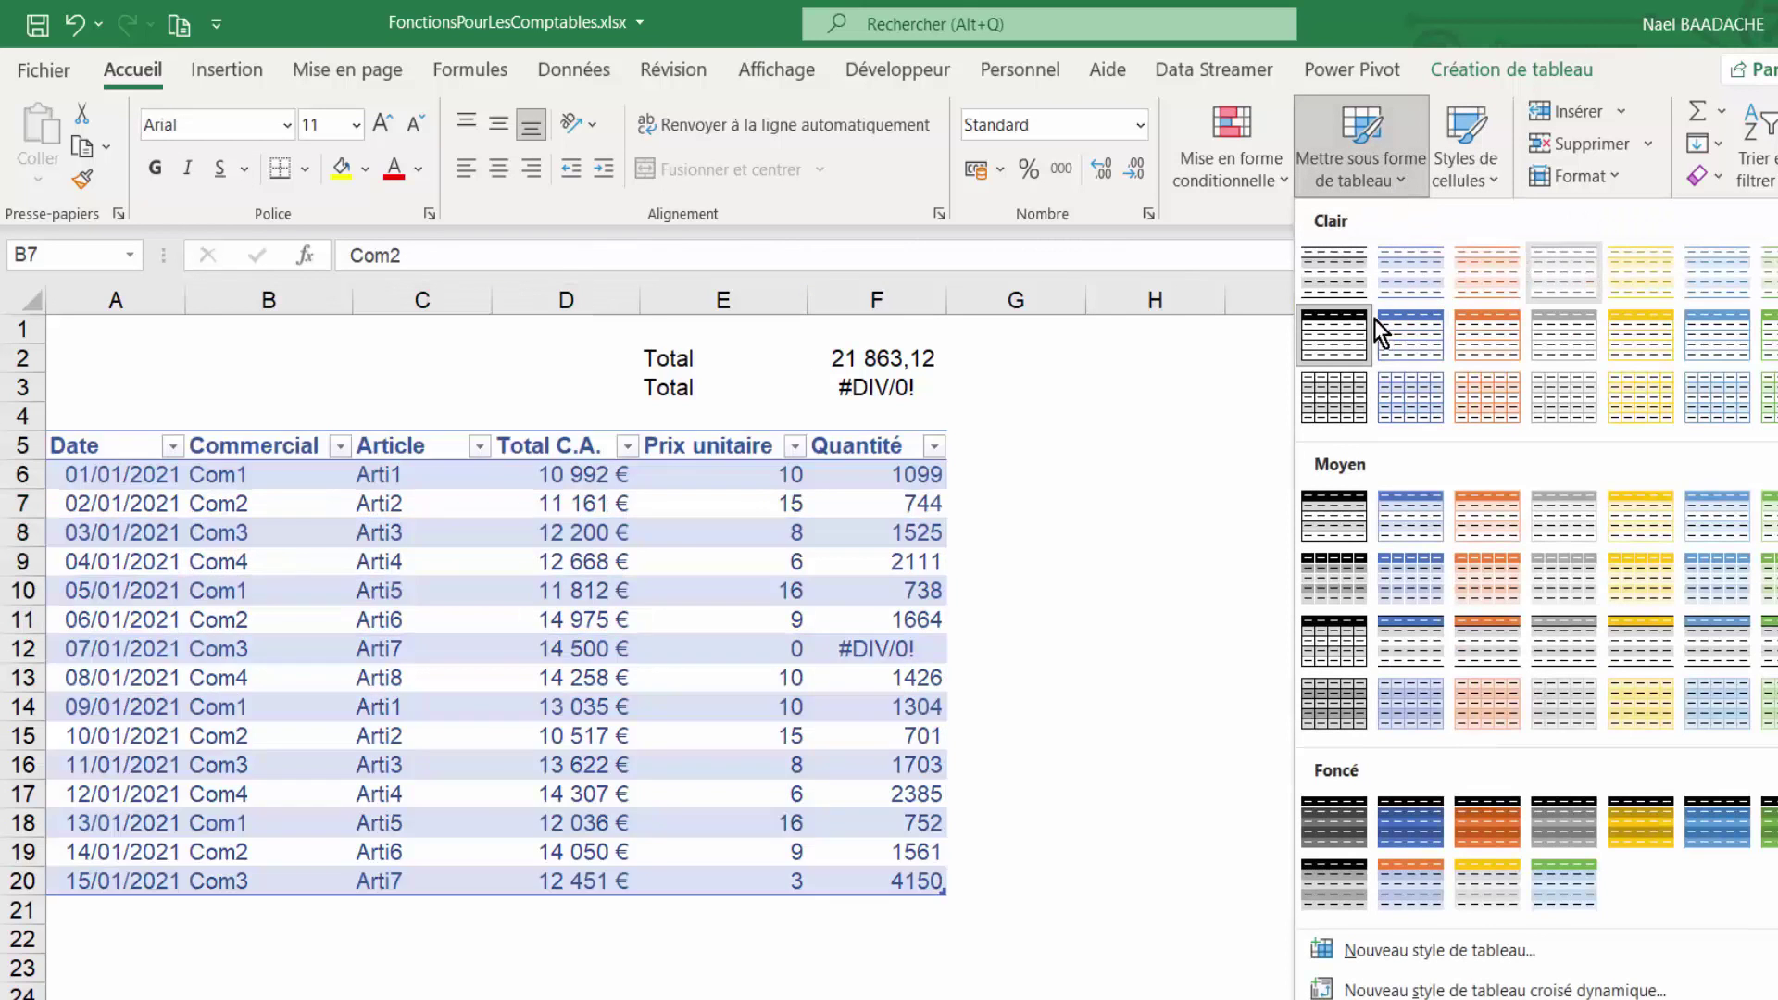
click(654, 654)
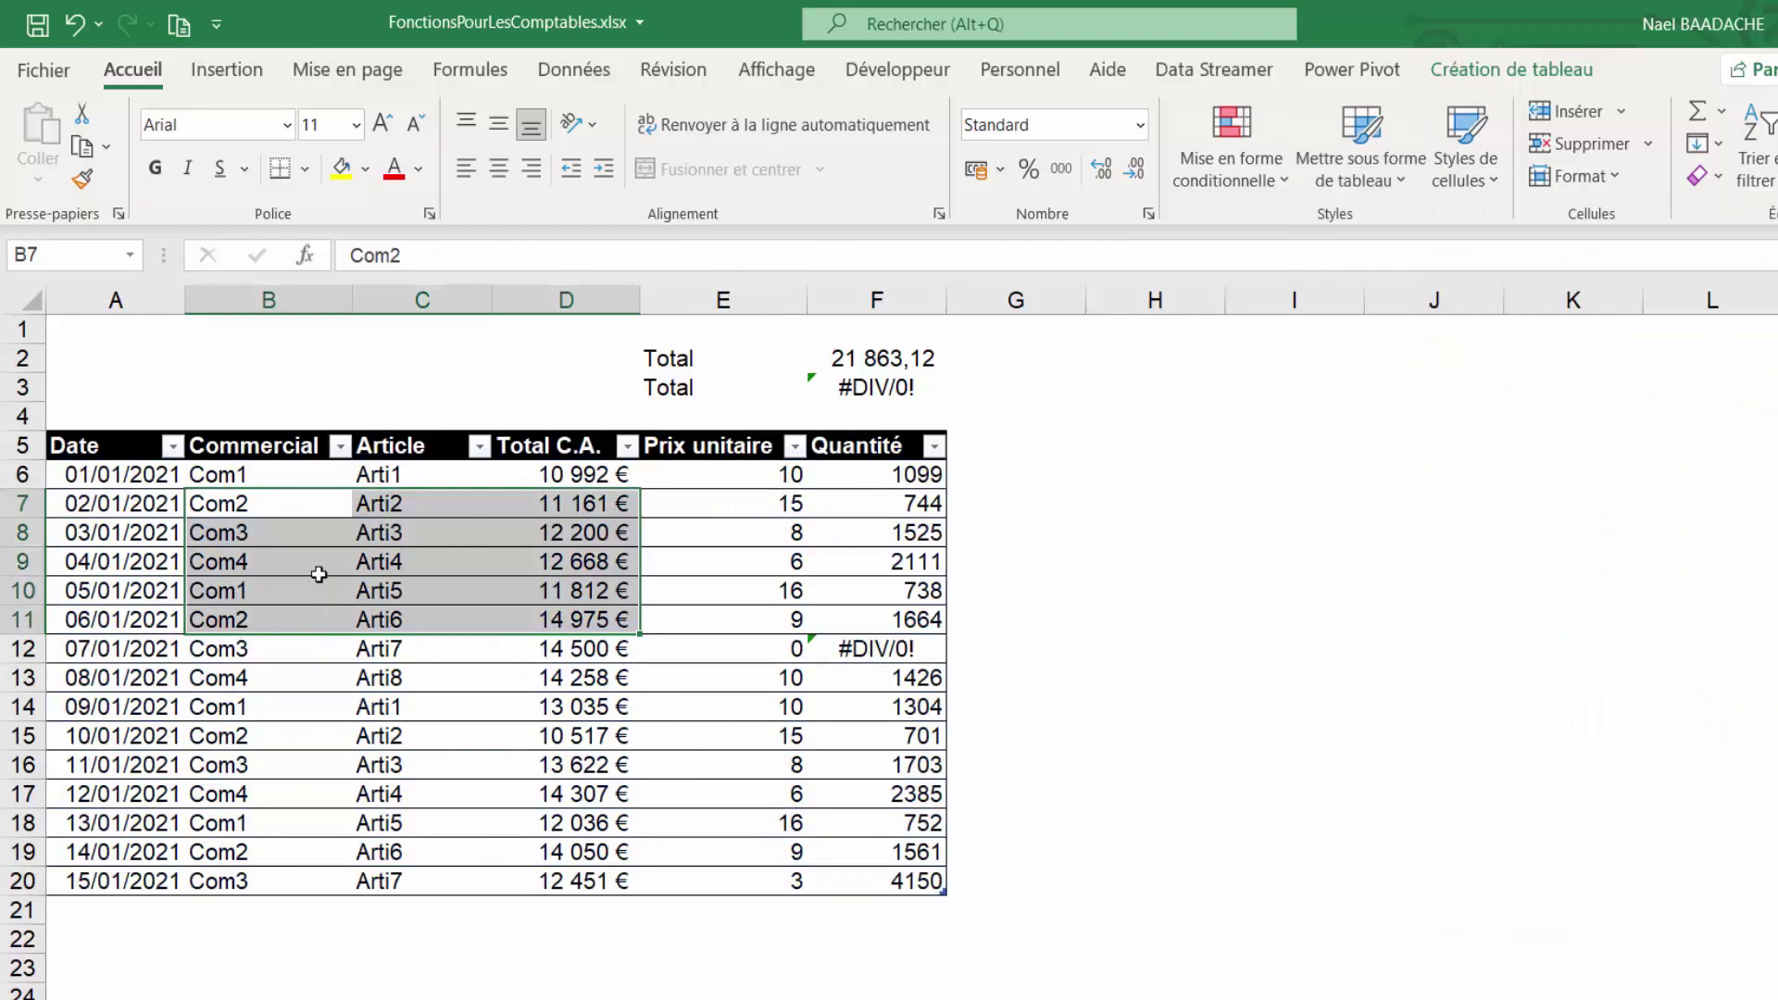
click(402, 528)
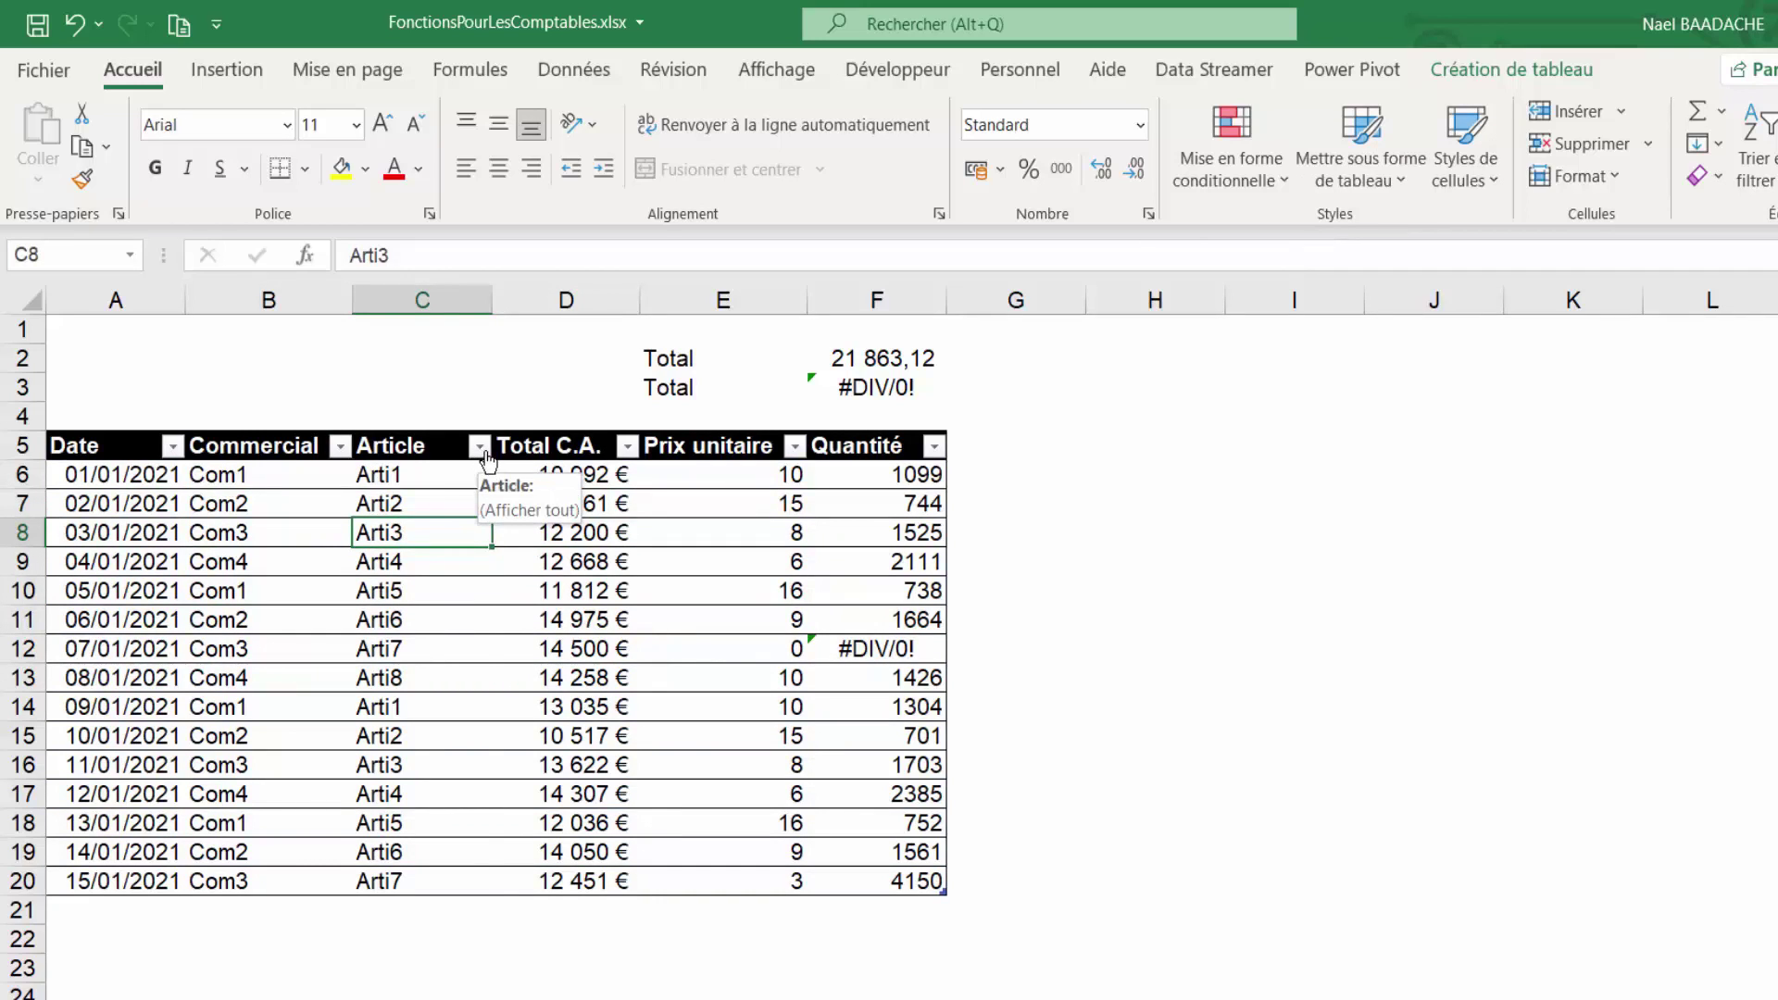
Step: Filter the Article column to Arti1 only, leaving rows 6 and 14 visible
click(488, 458)
click(202, 776)
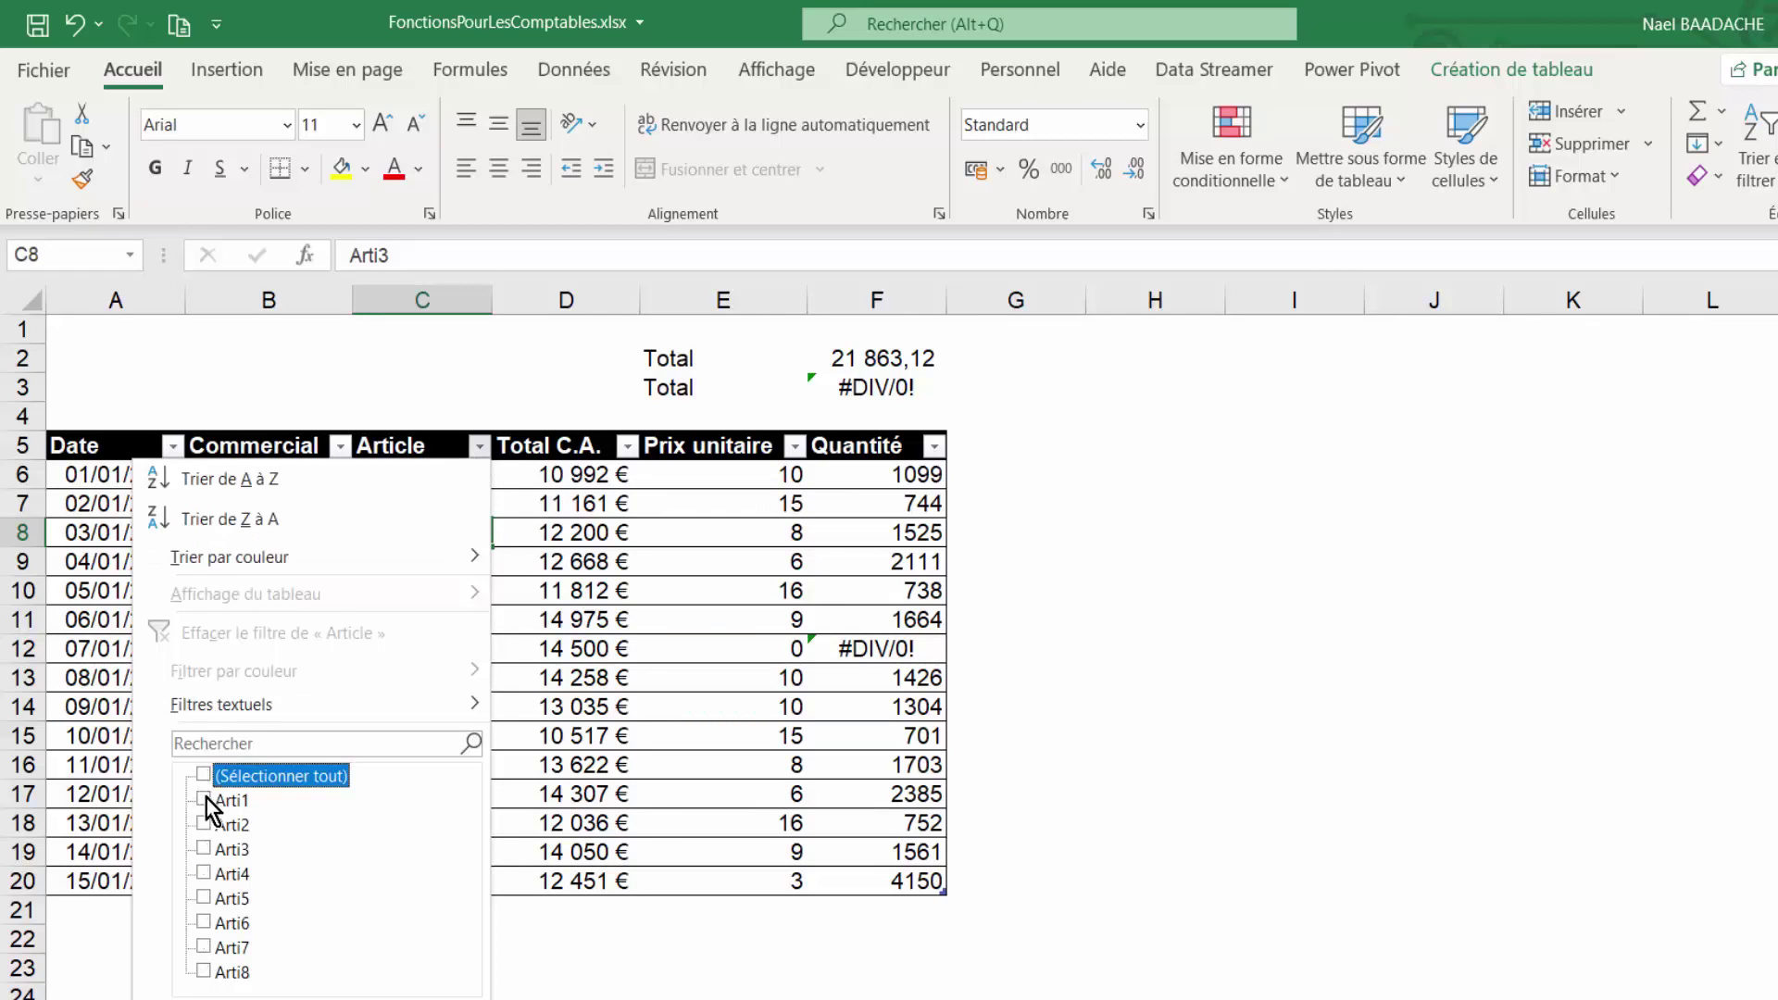
click(204, 799)
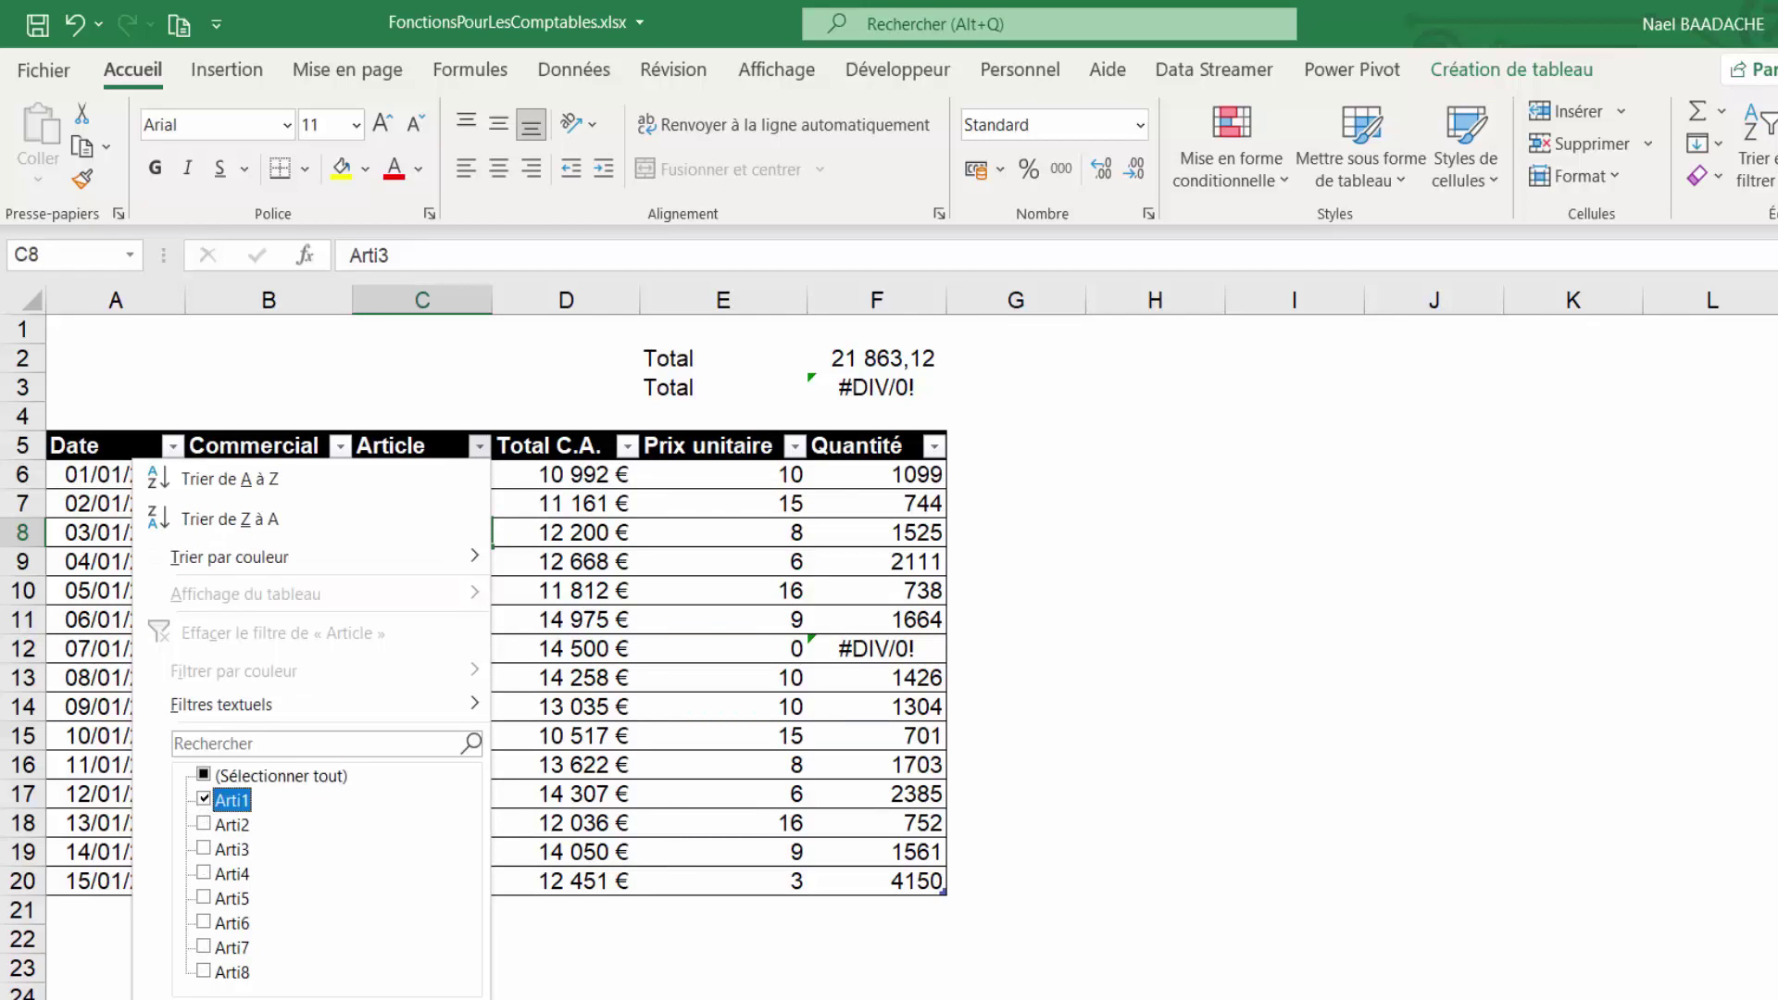
key(Return)
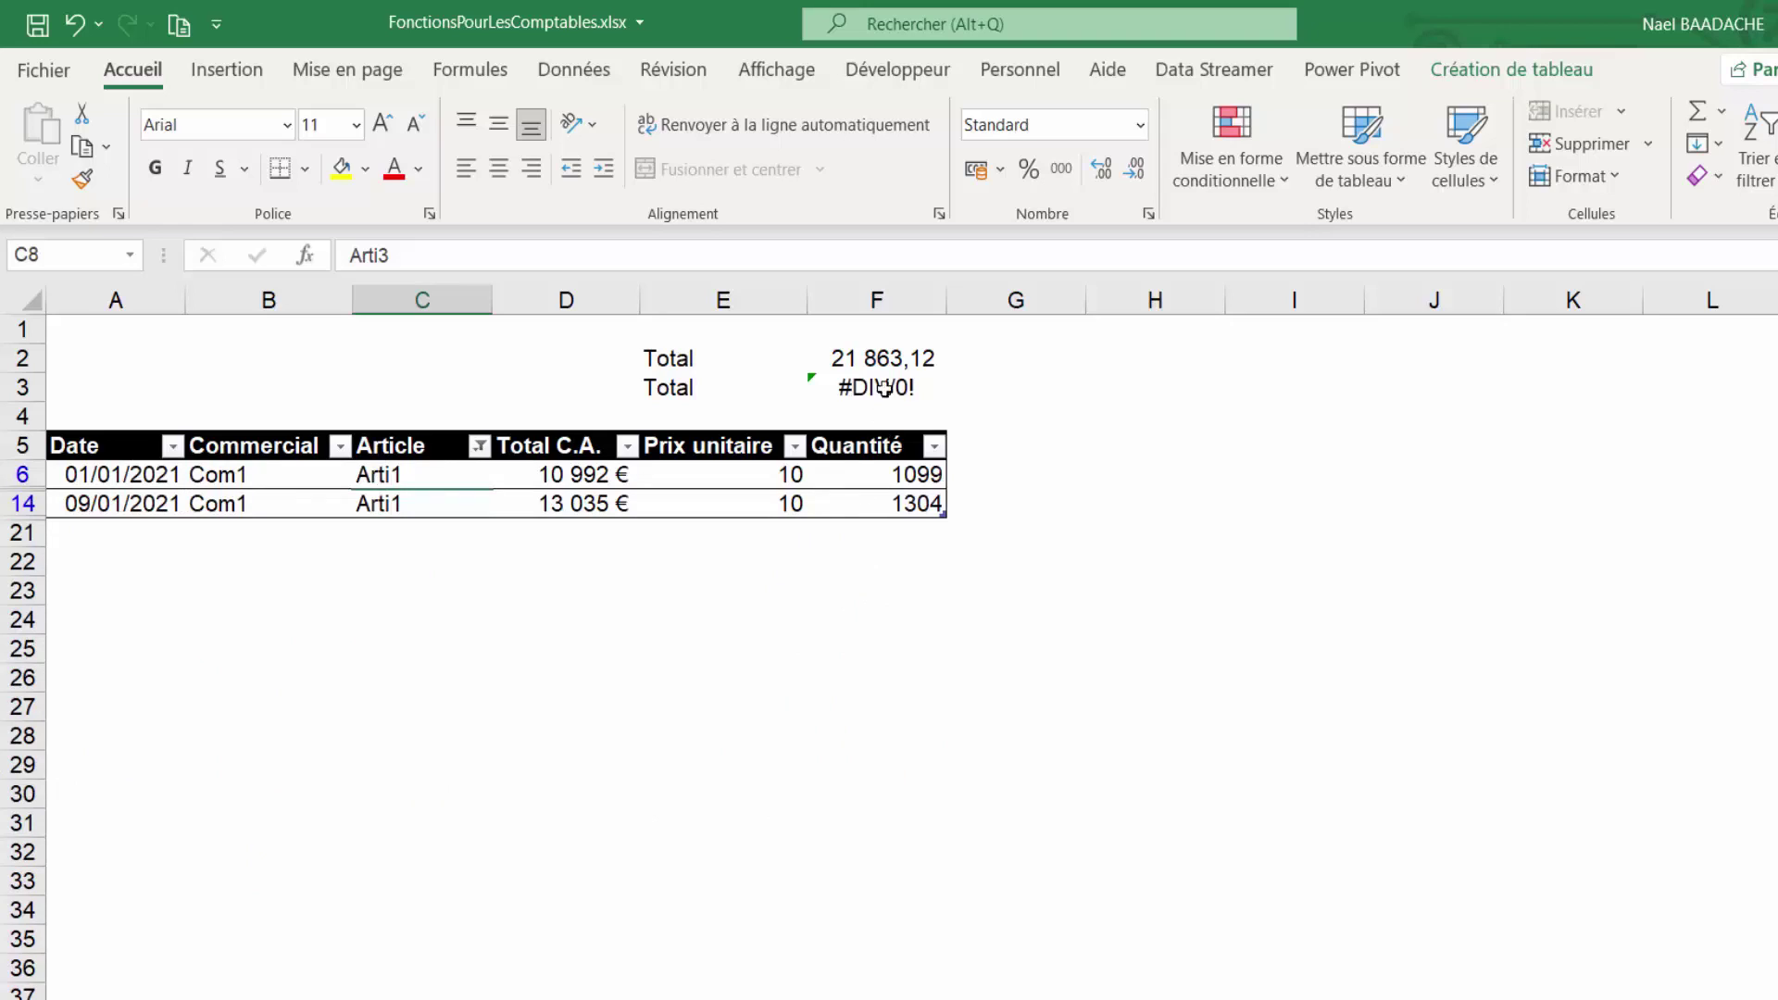
click(892, 357)
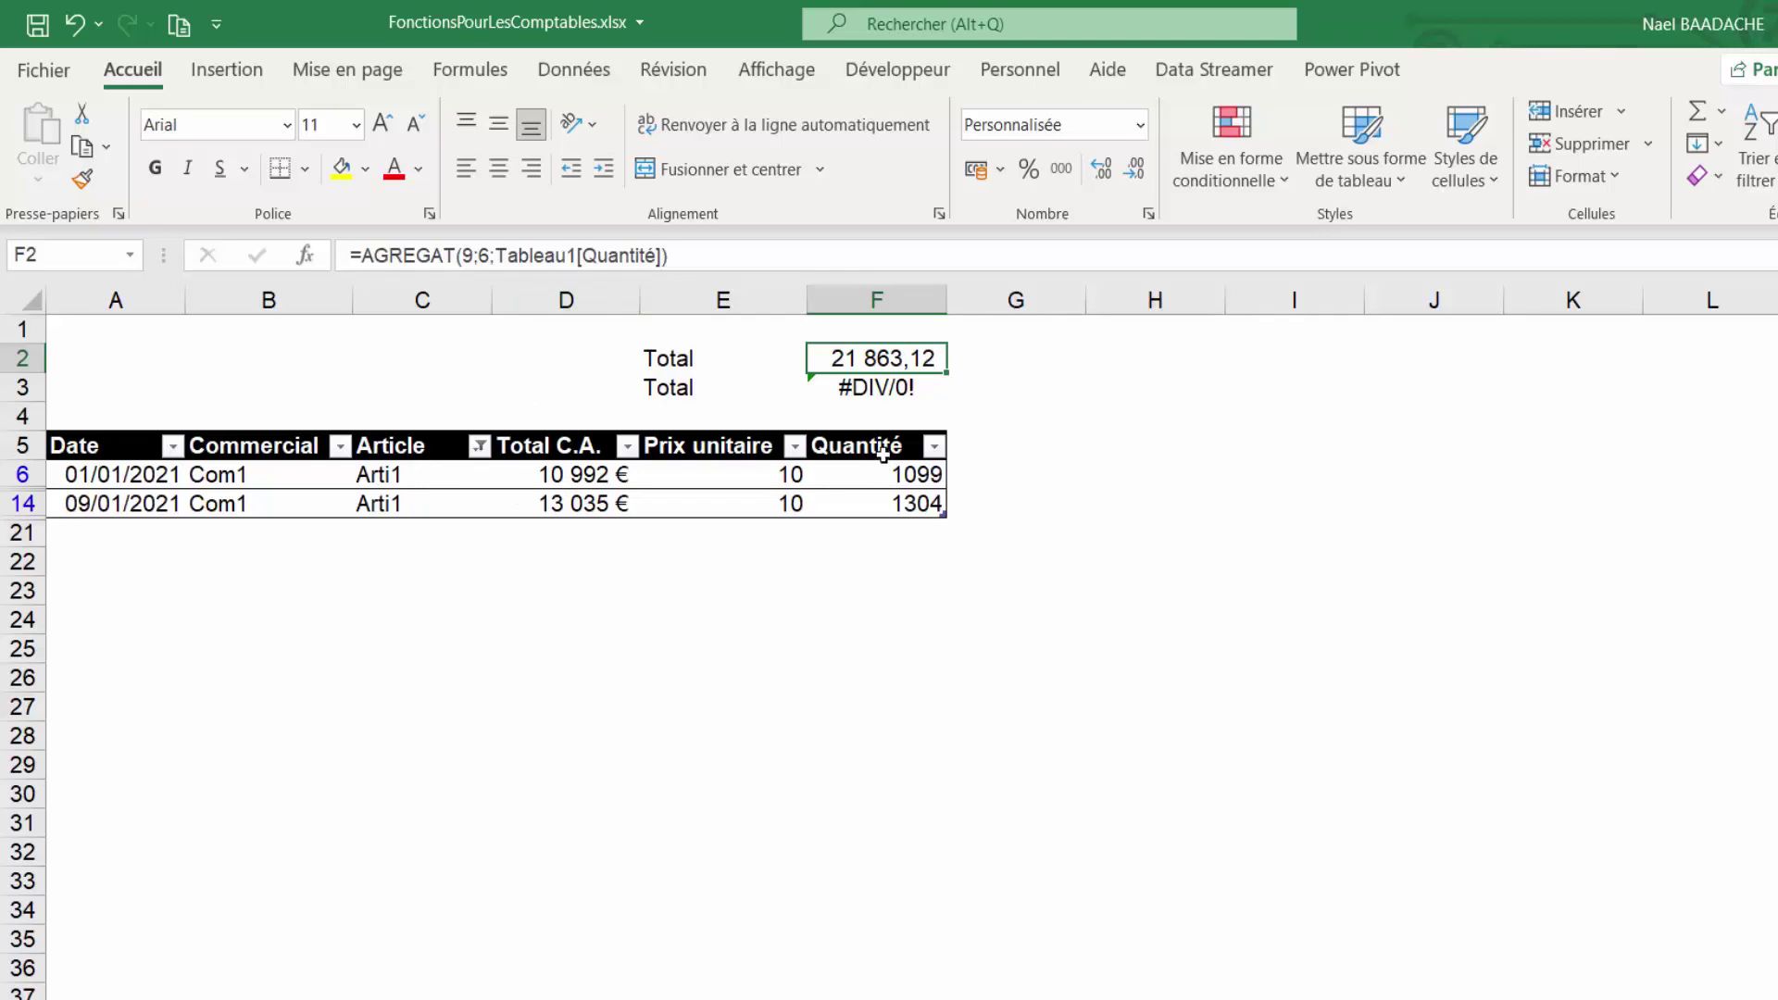
Step: Change F2's AGREGAT option from 6 to 3 so hidden rows are ignored
double_click(902, 357)
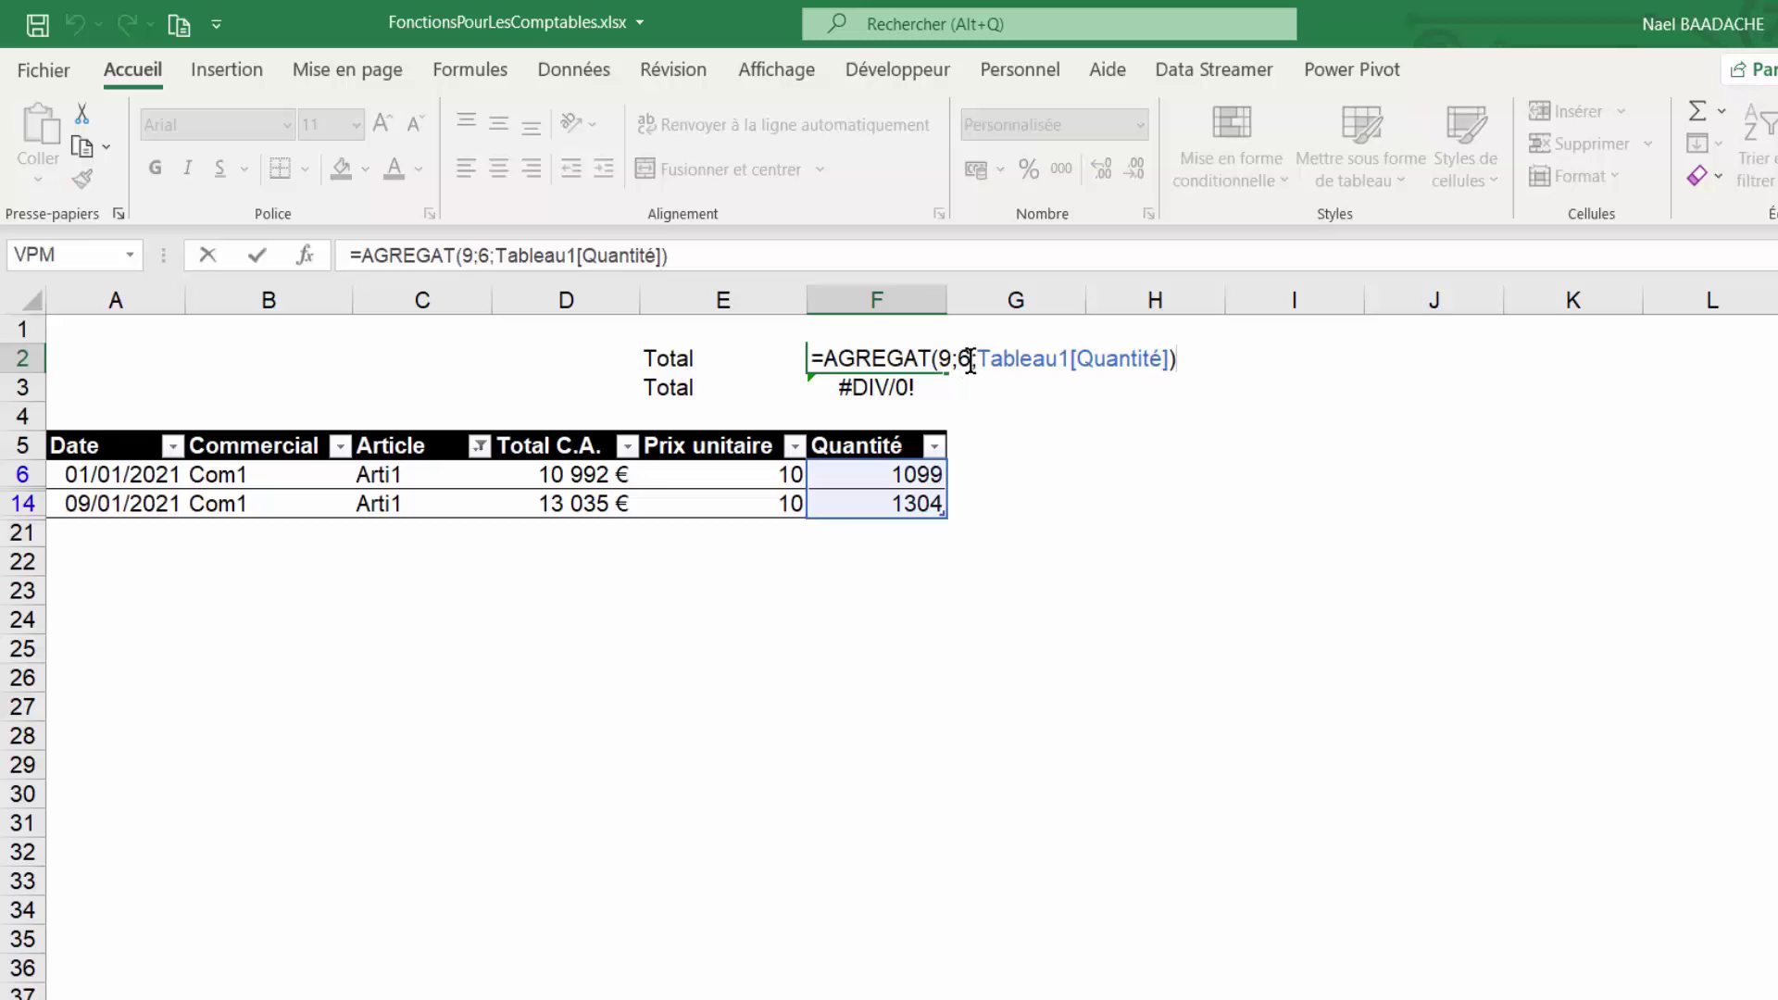
click(485, 255)
key(BackSpace)
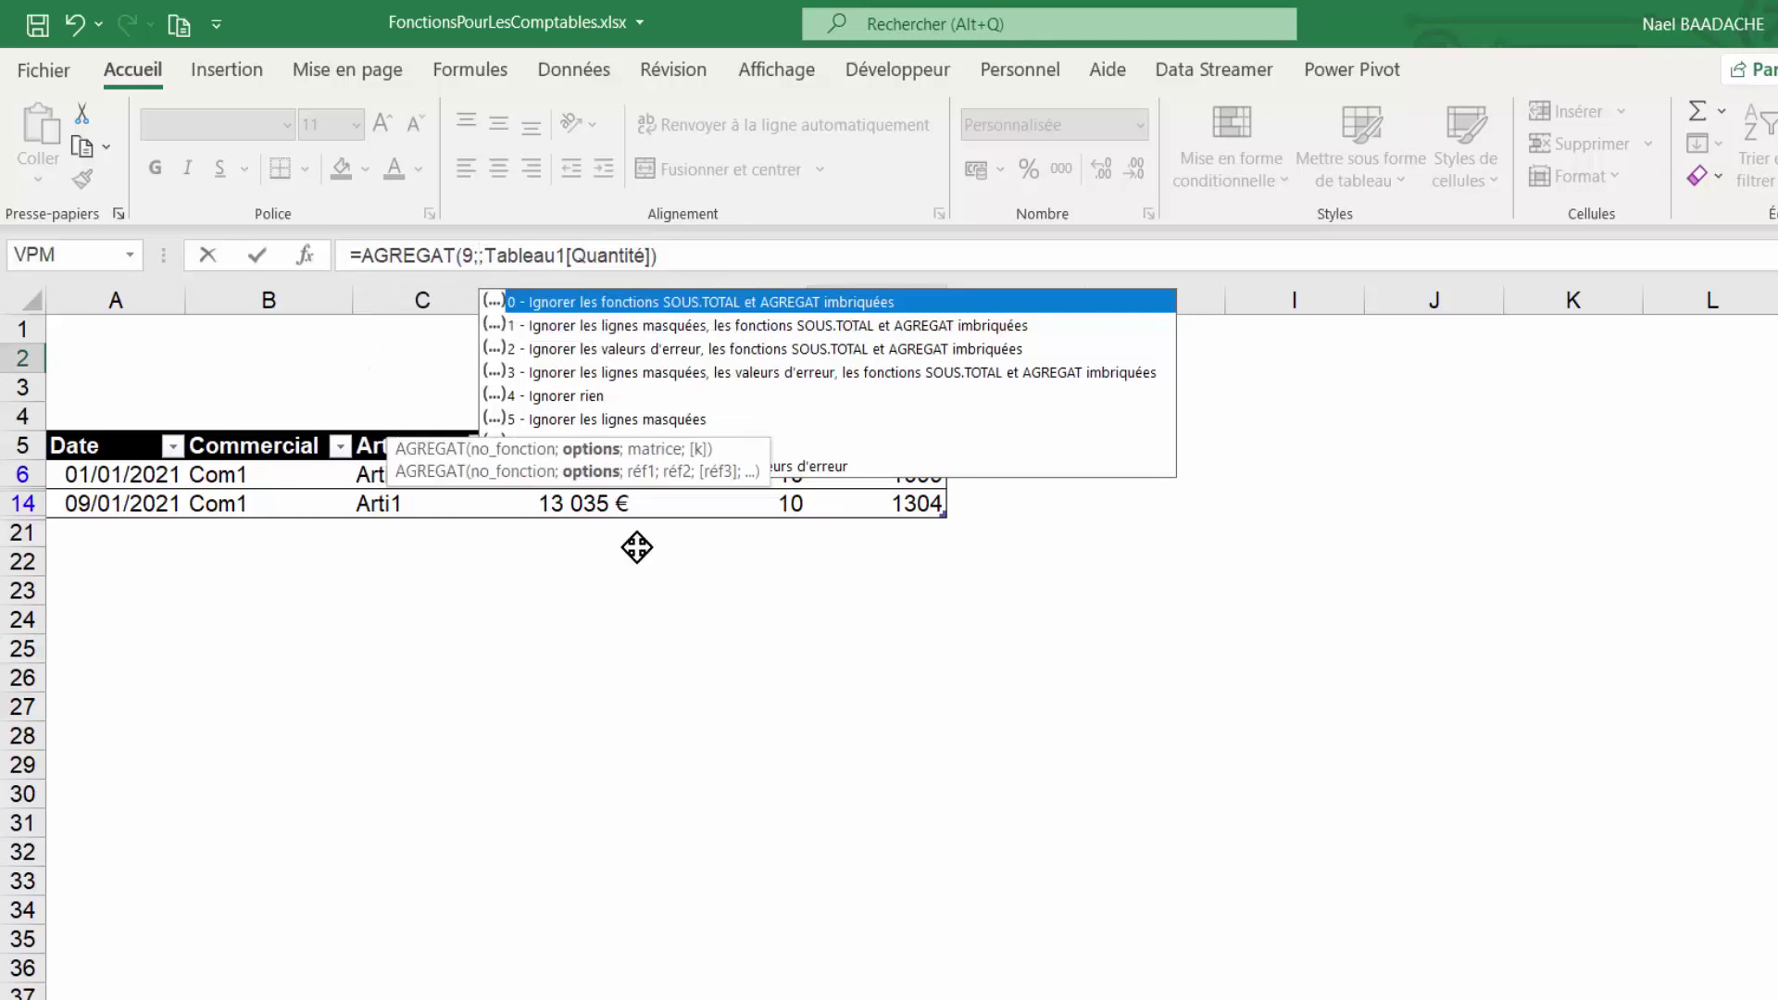
drag(596, 330, 657, 663)
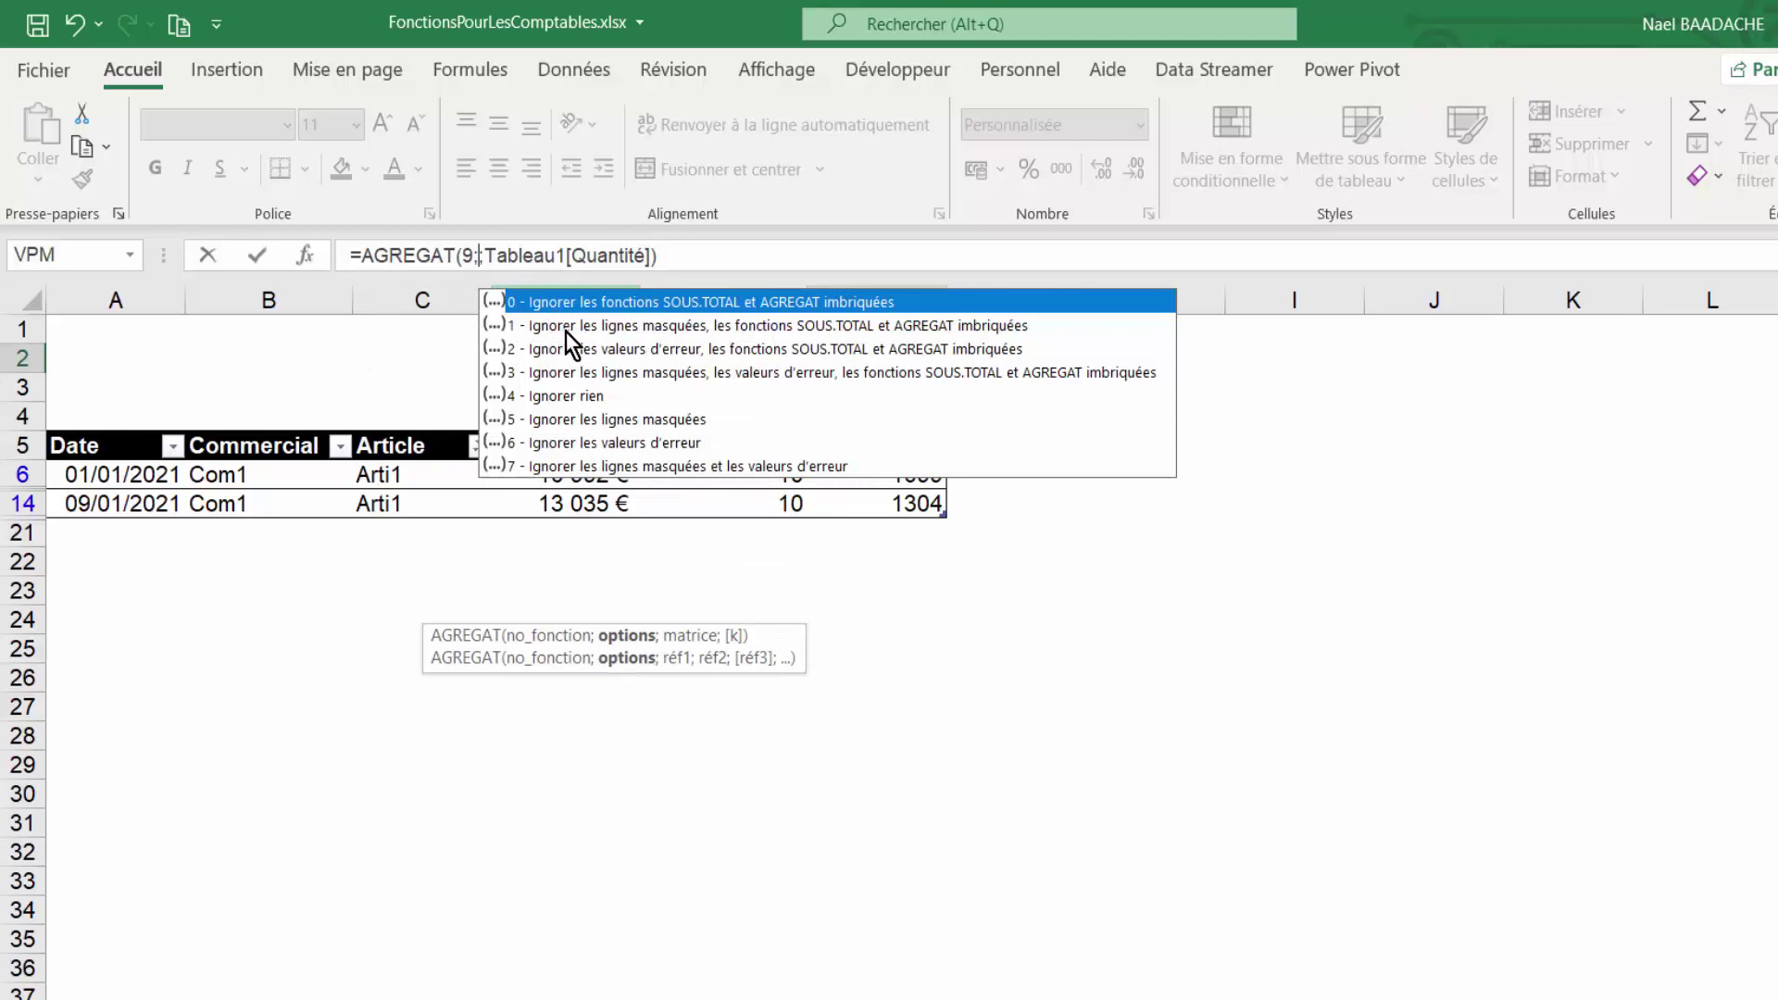
click(543, 375)
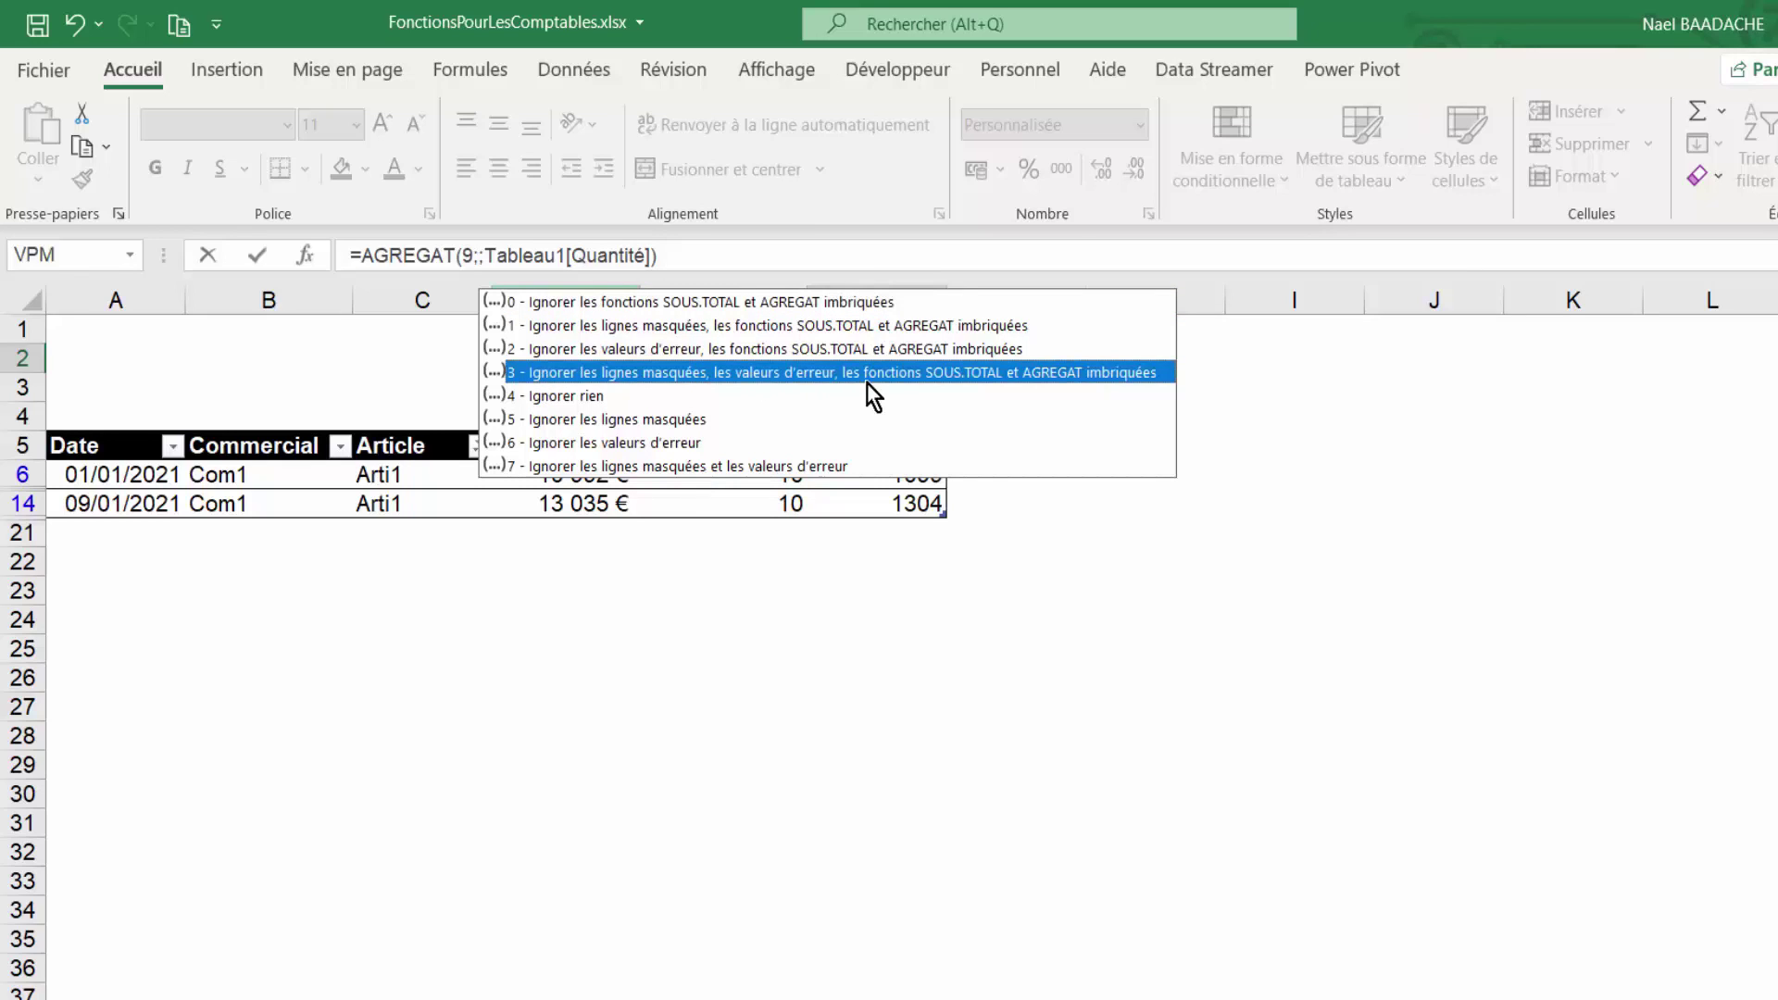
double_click(1060, 375)
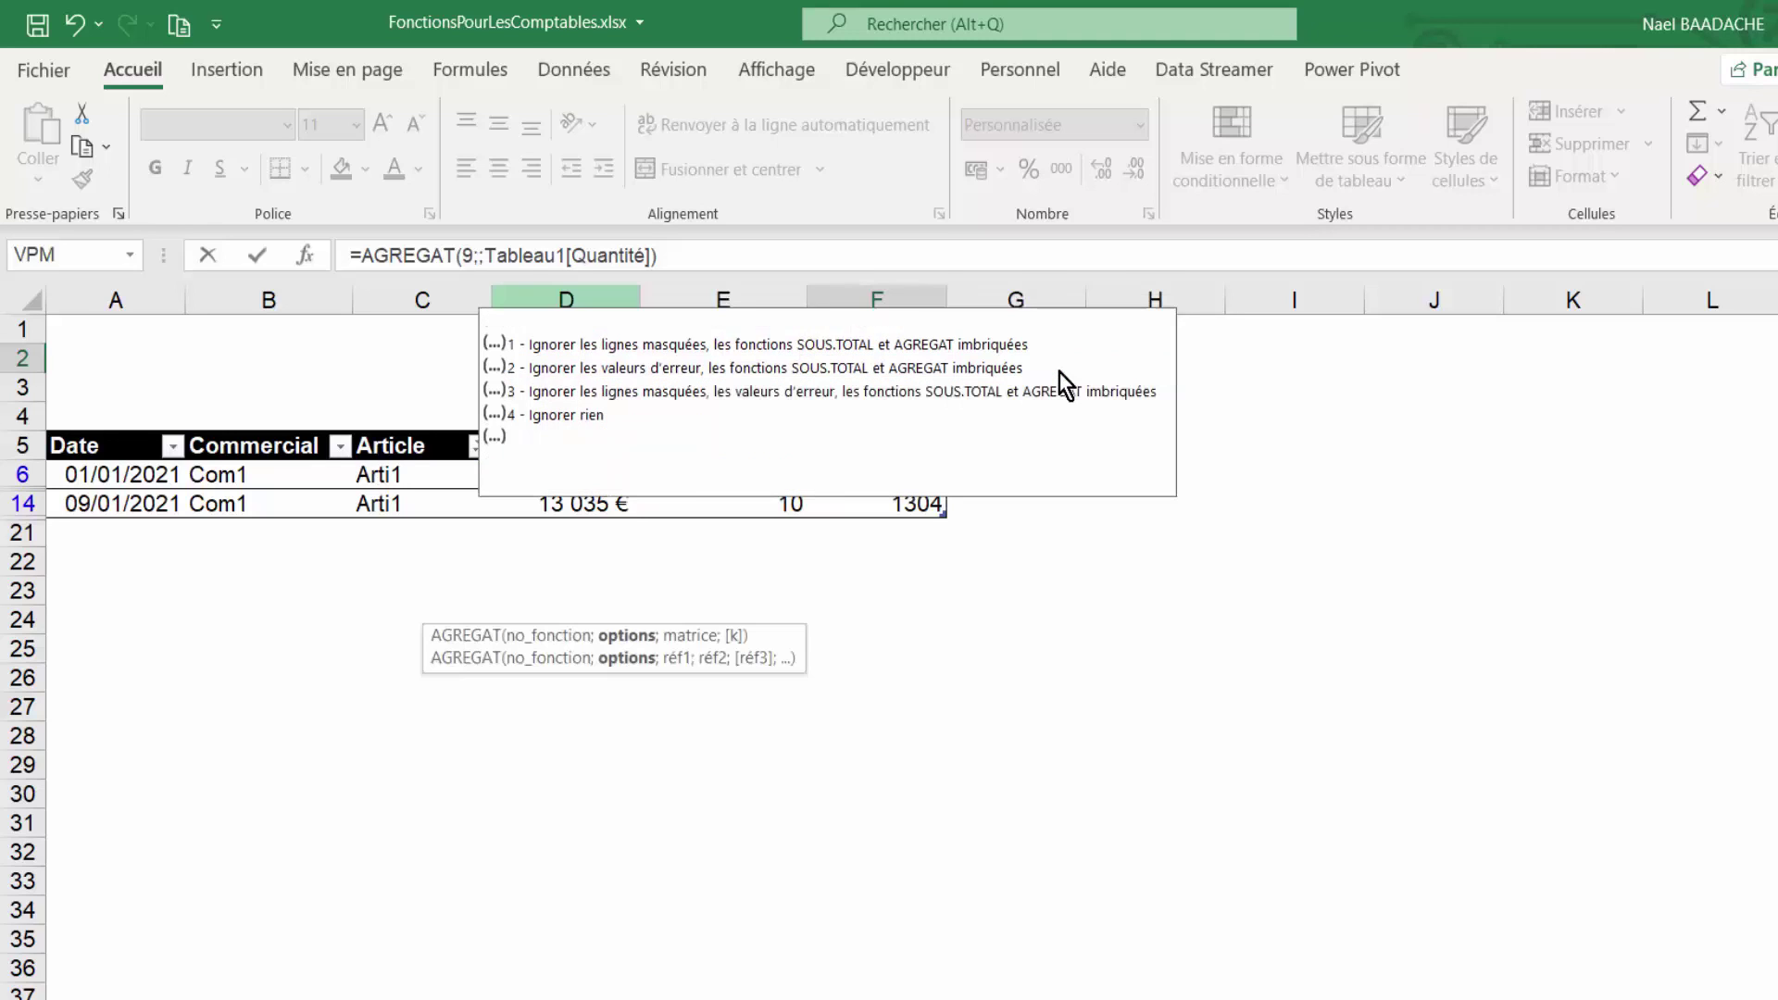
key(Return)
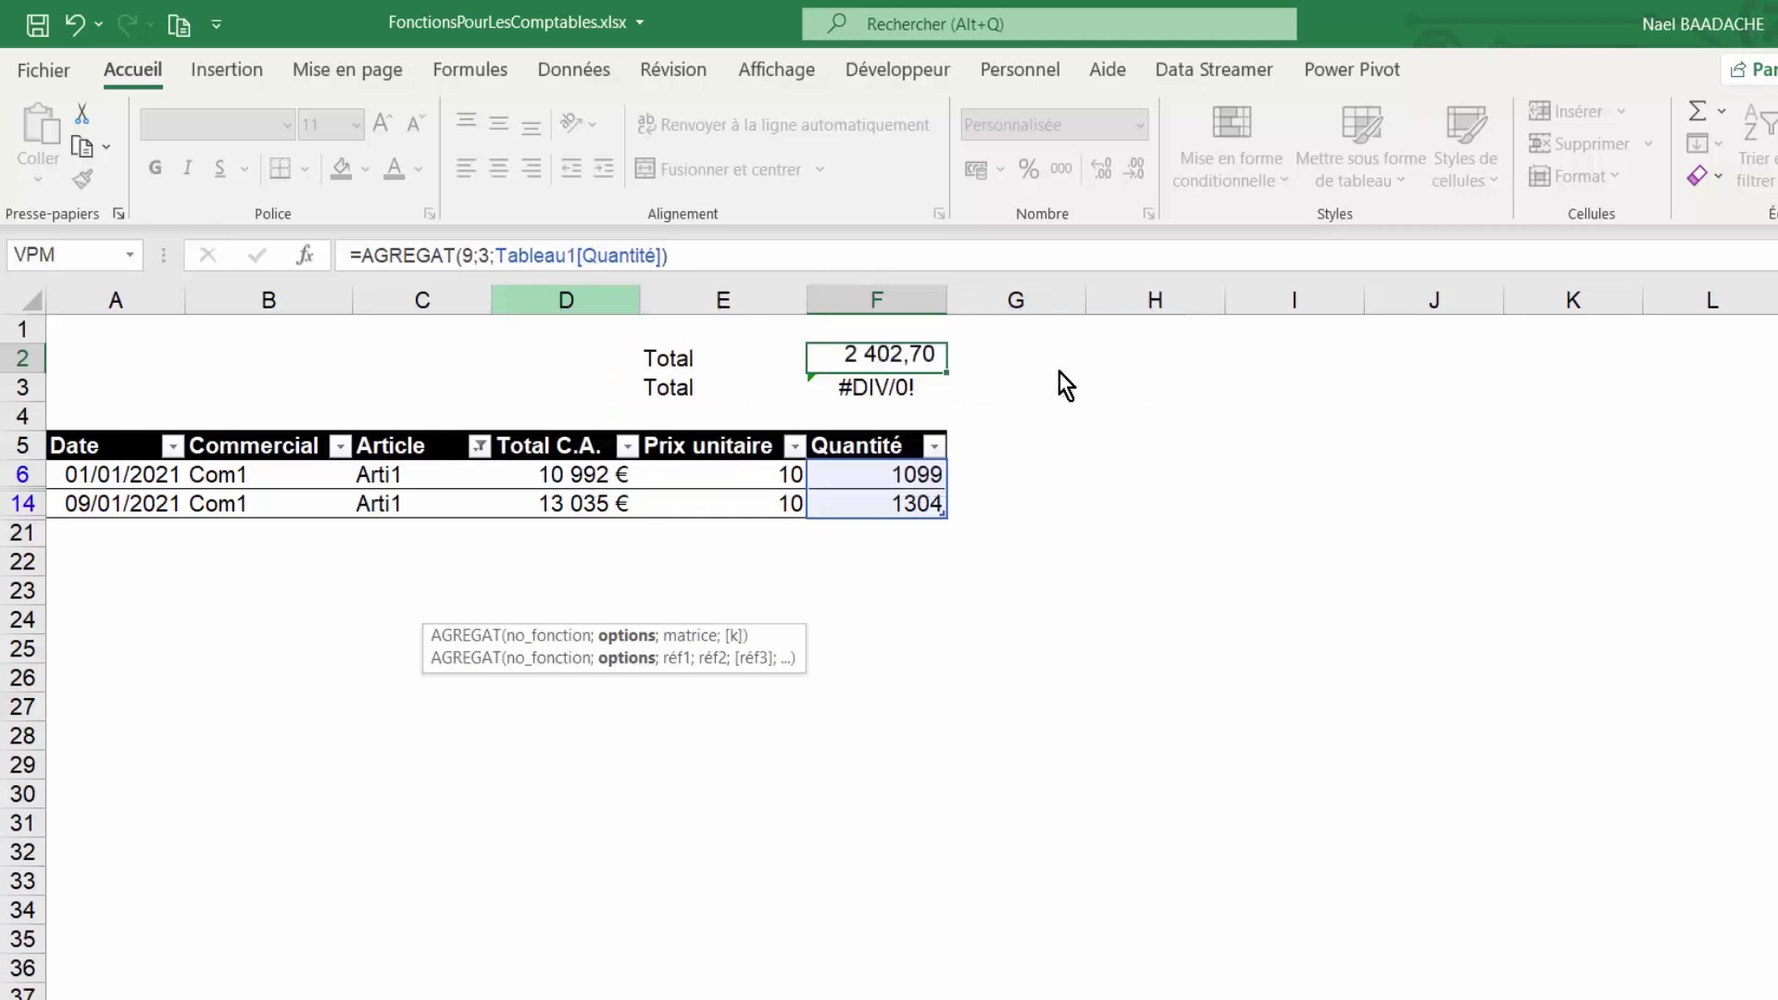
Step: Check F2's 2 402,70 total against the visible Arti1 Quantité values
click(882, 353)
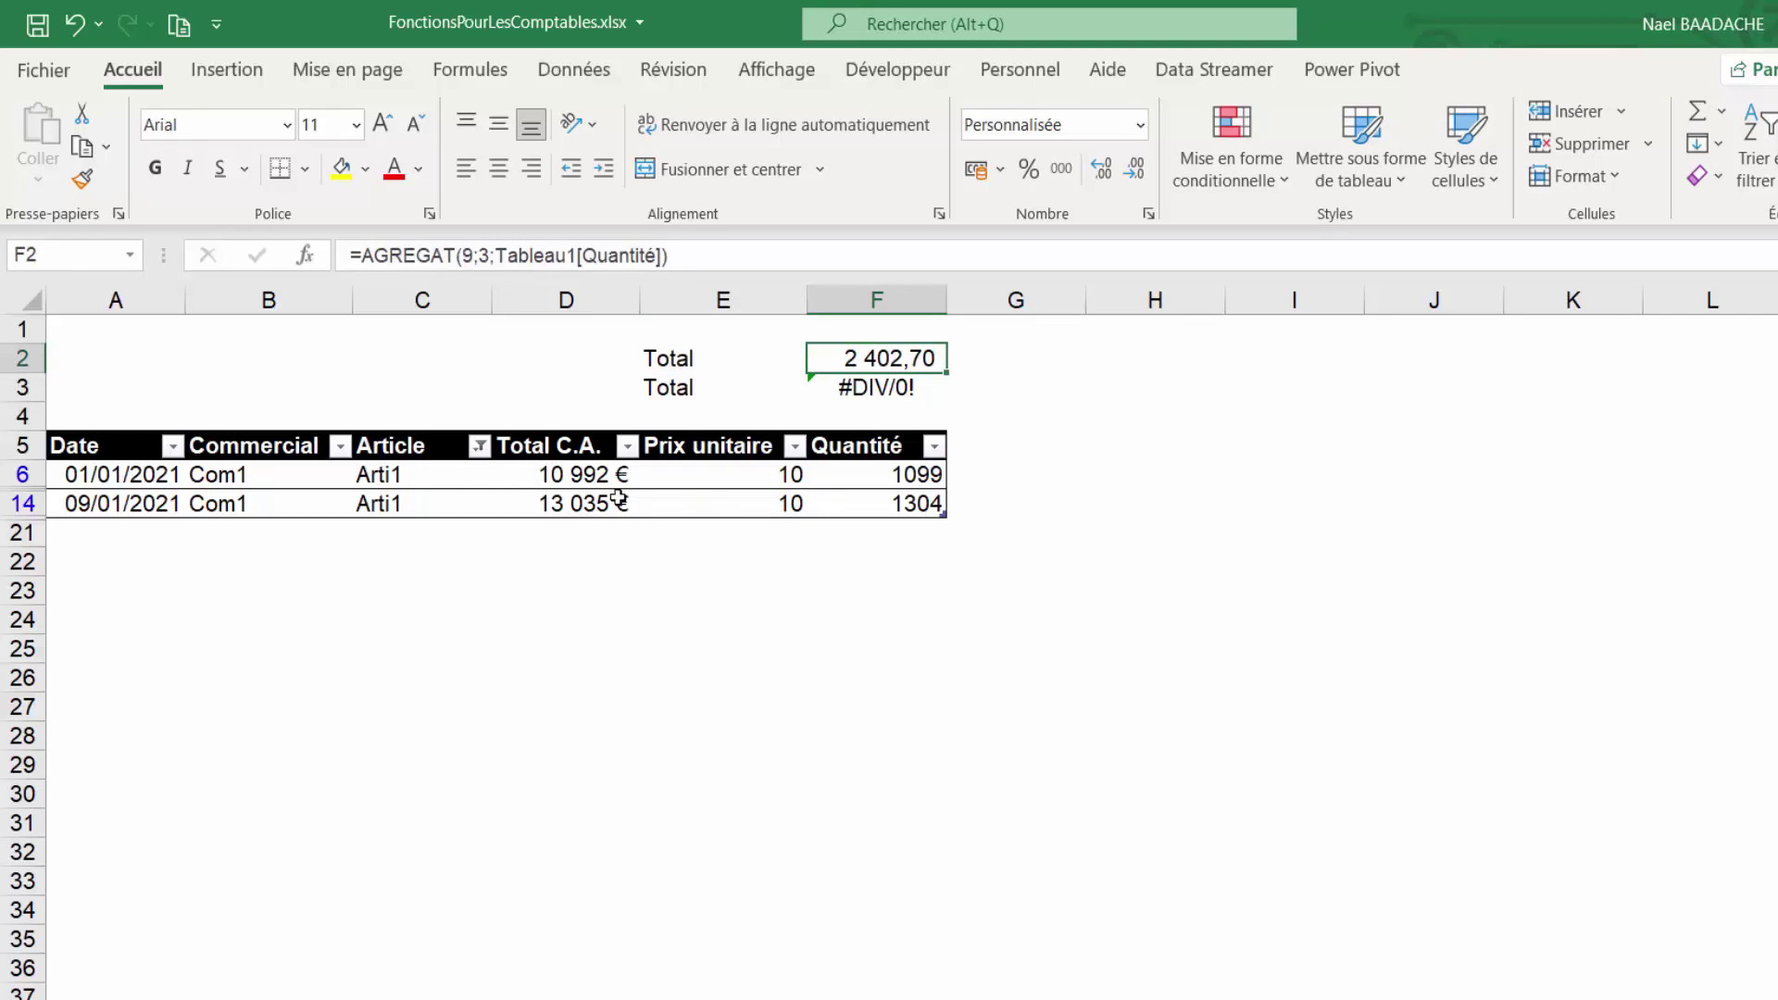
click(393, 479)
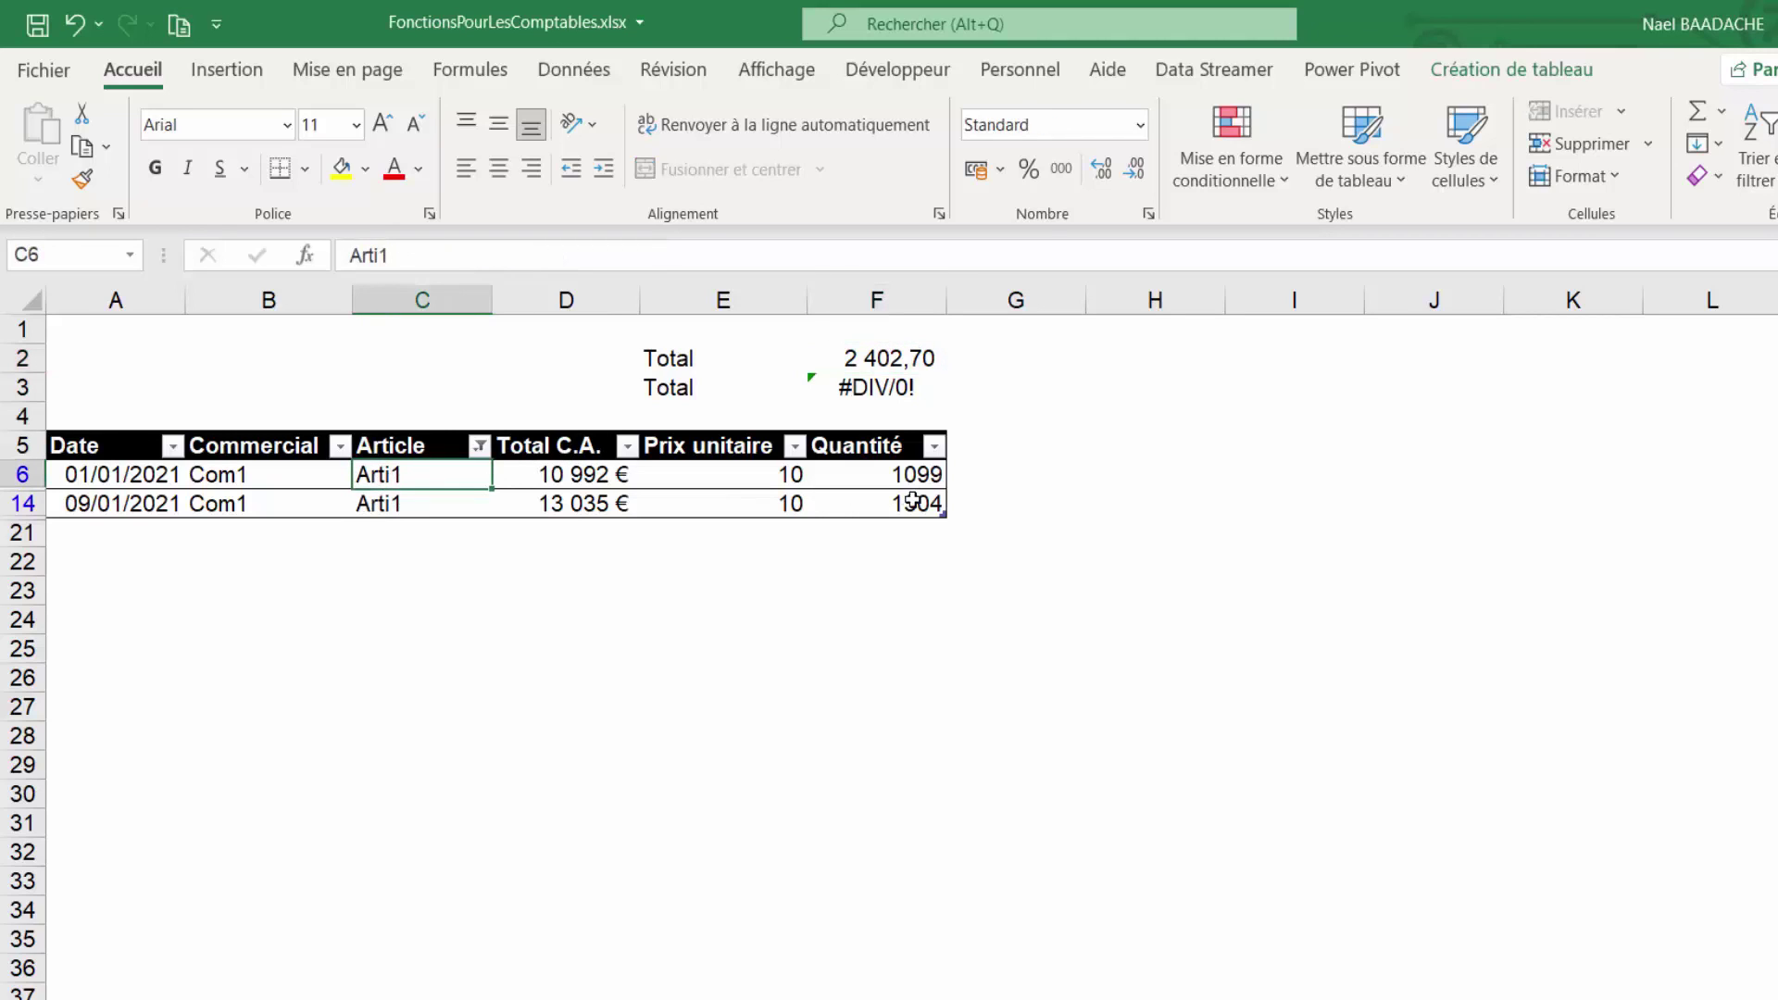
click(872, 359)
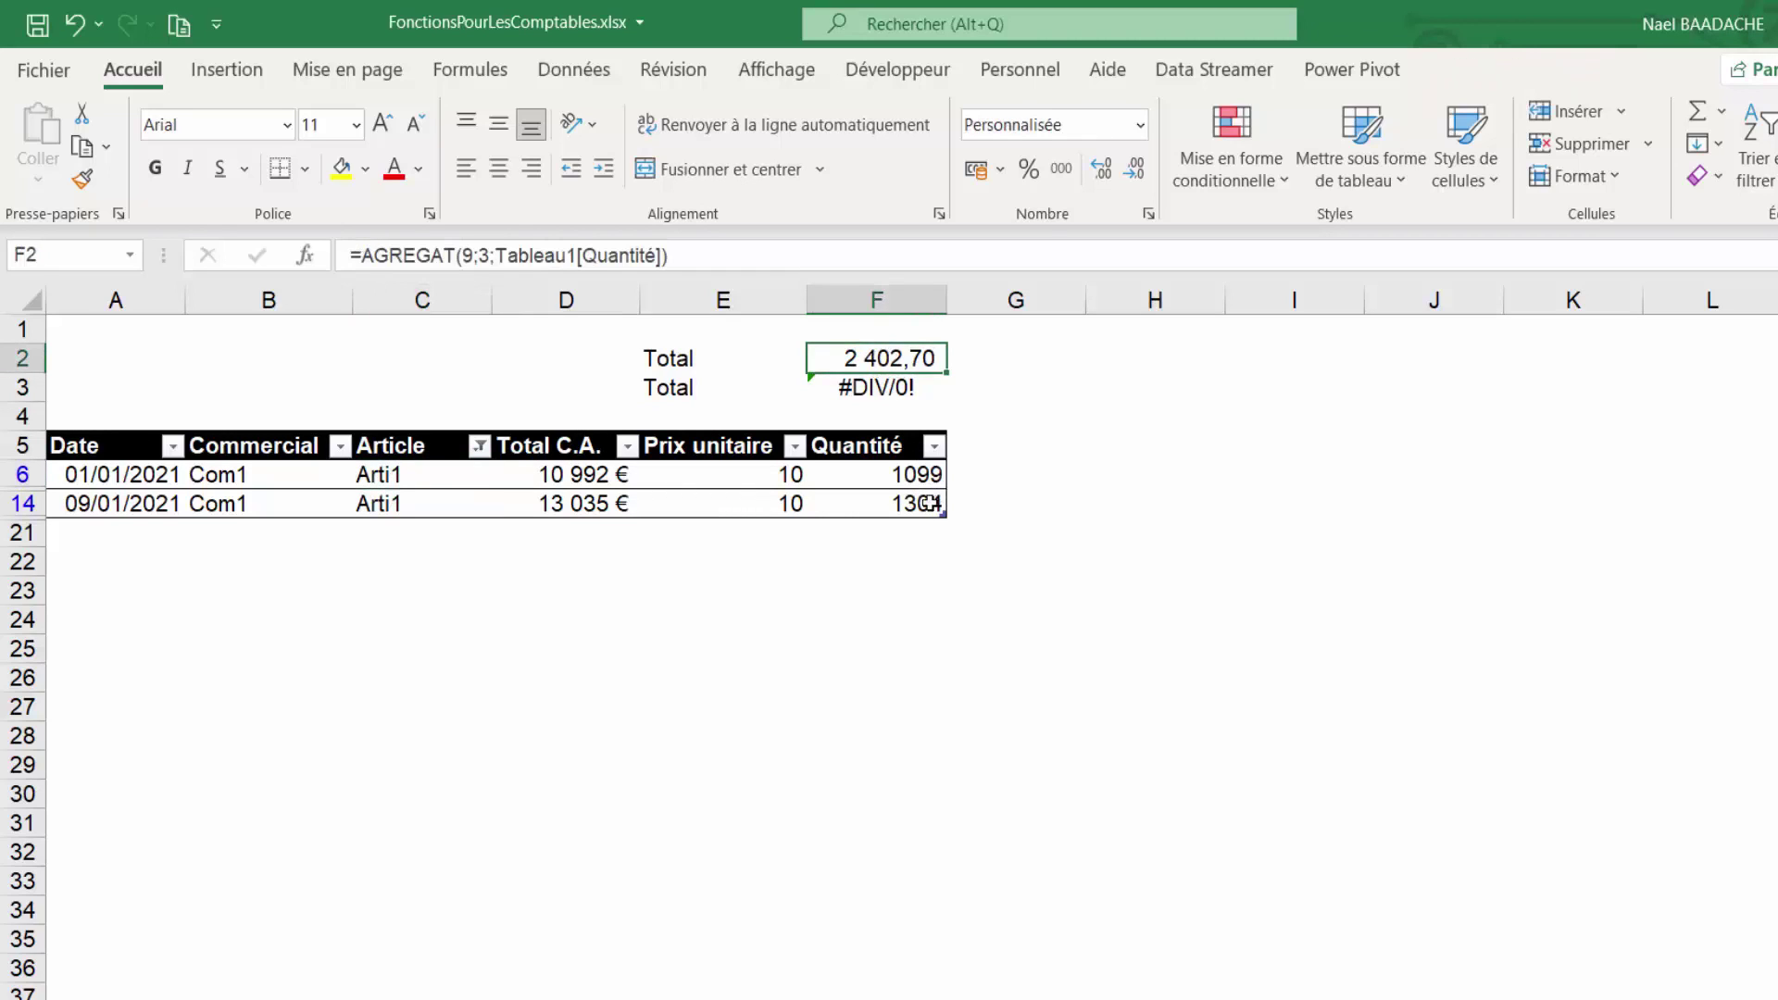
drag(910, 475, 908, 491)
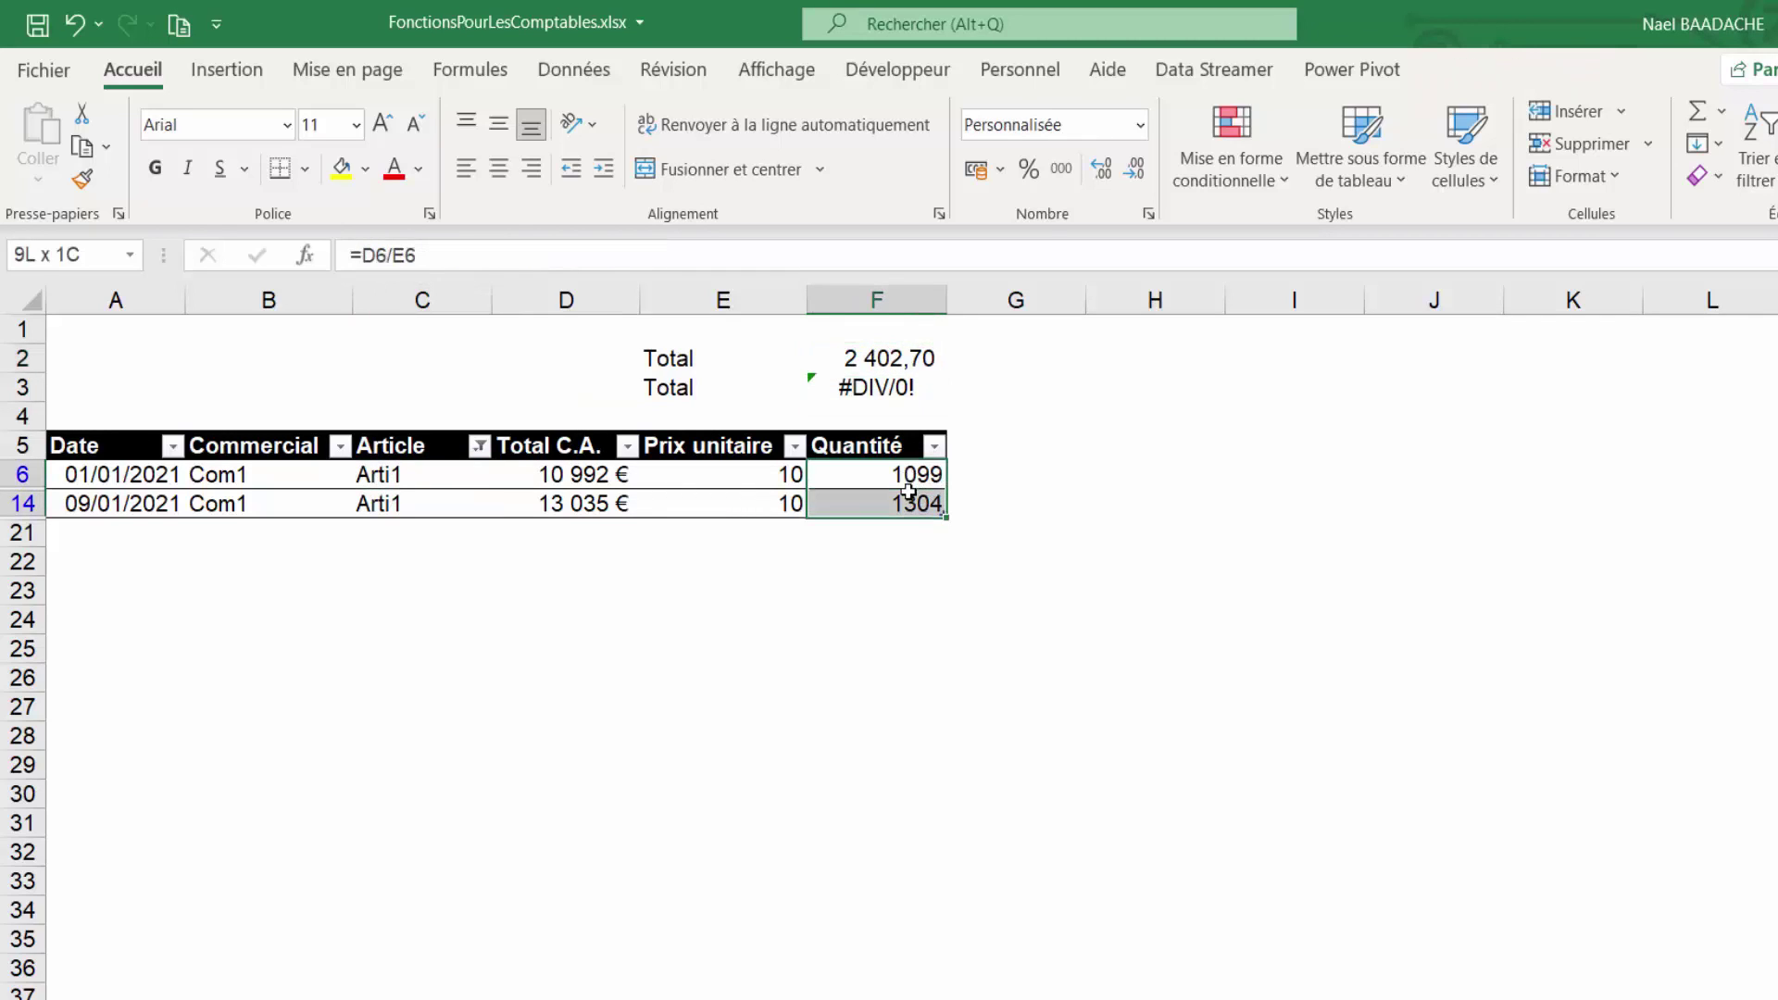
click(480, 445)
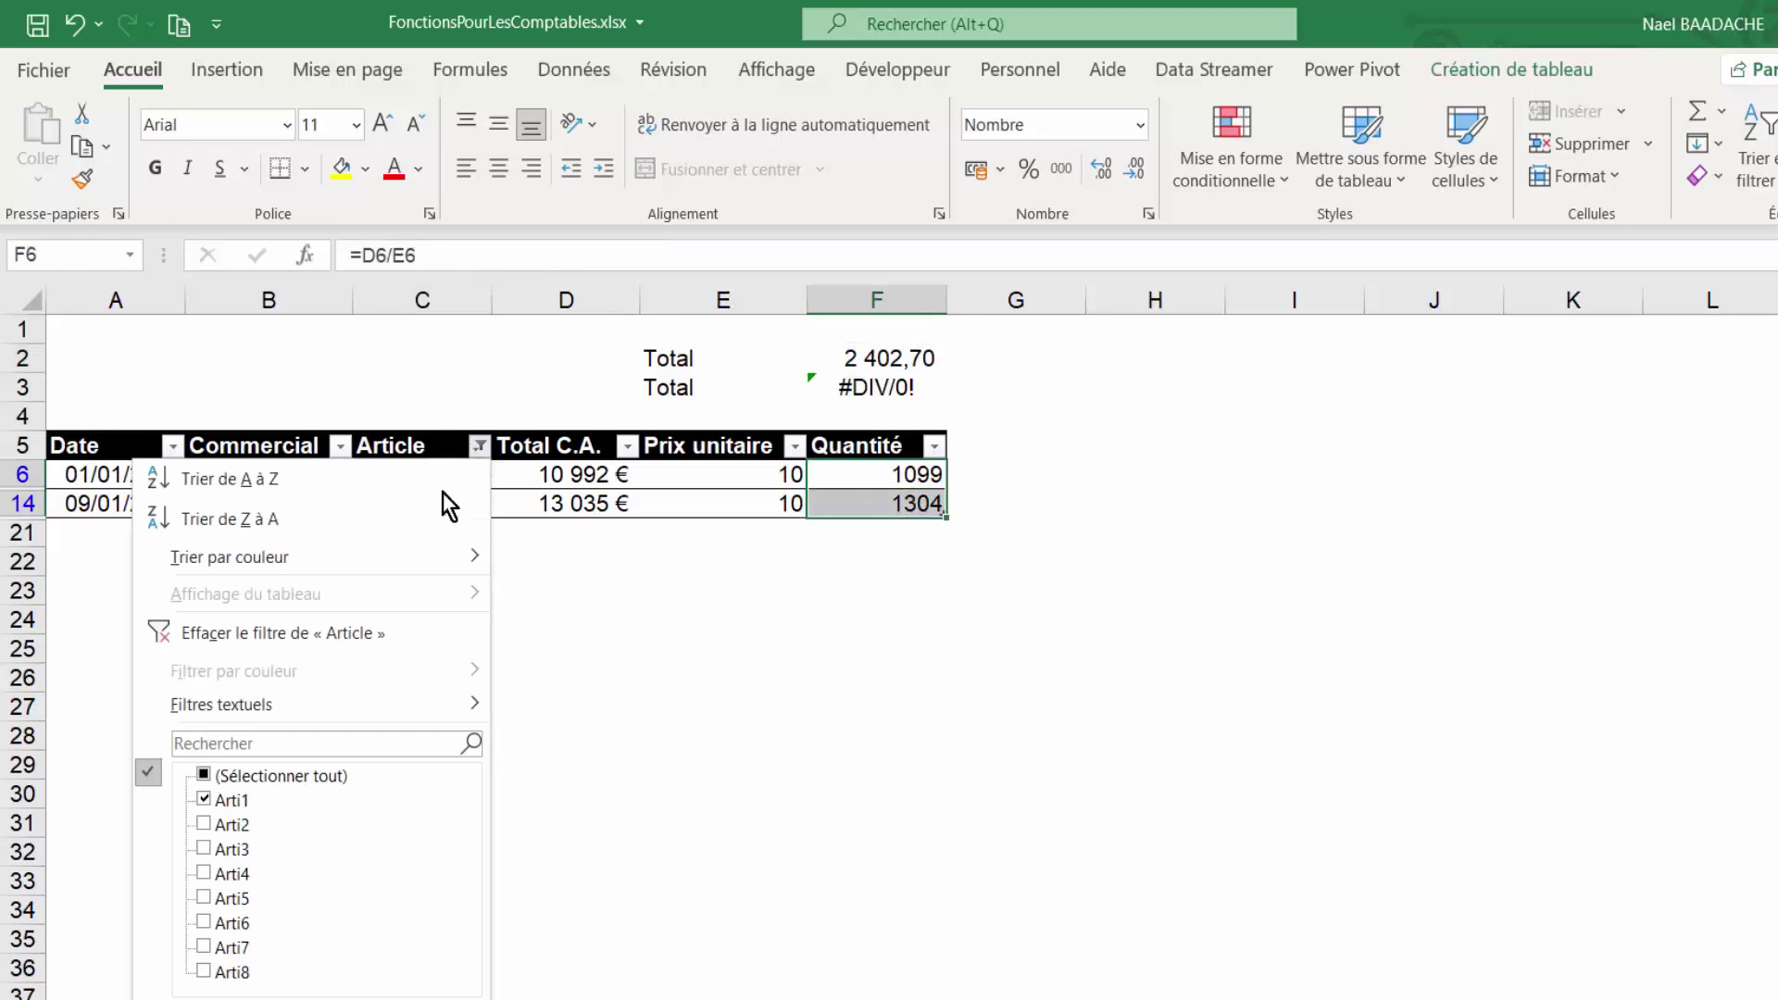
Step: Clear the Article filter to show all 15 rows and confirm F2 returns to 21 863,12
click(204, 776)
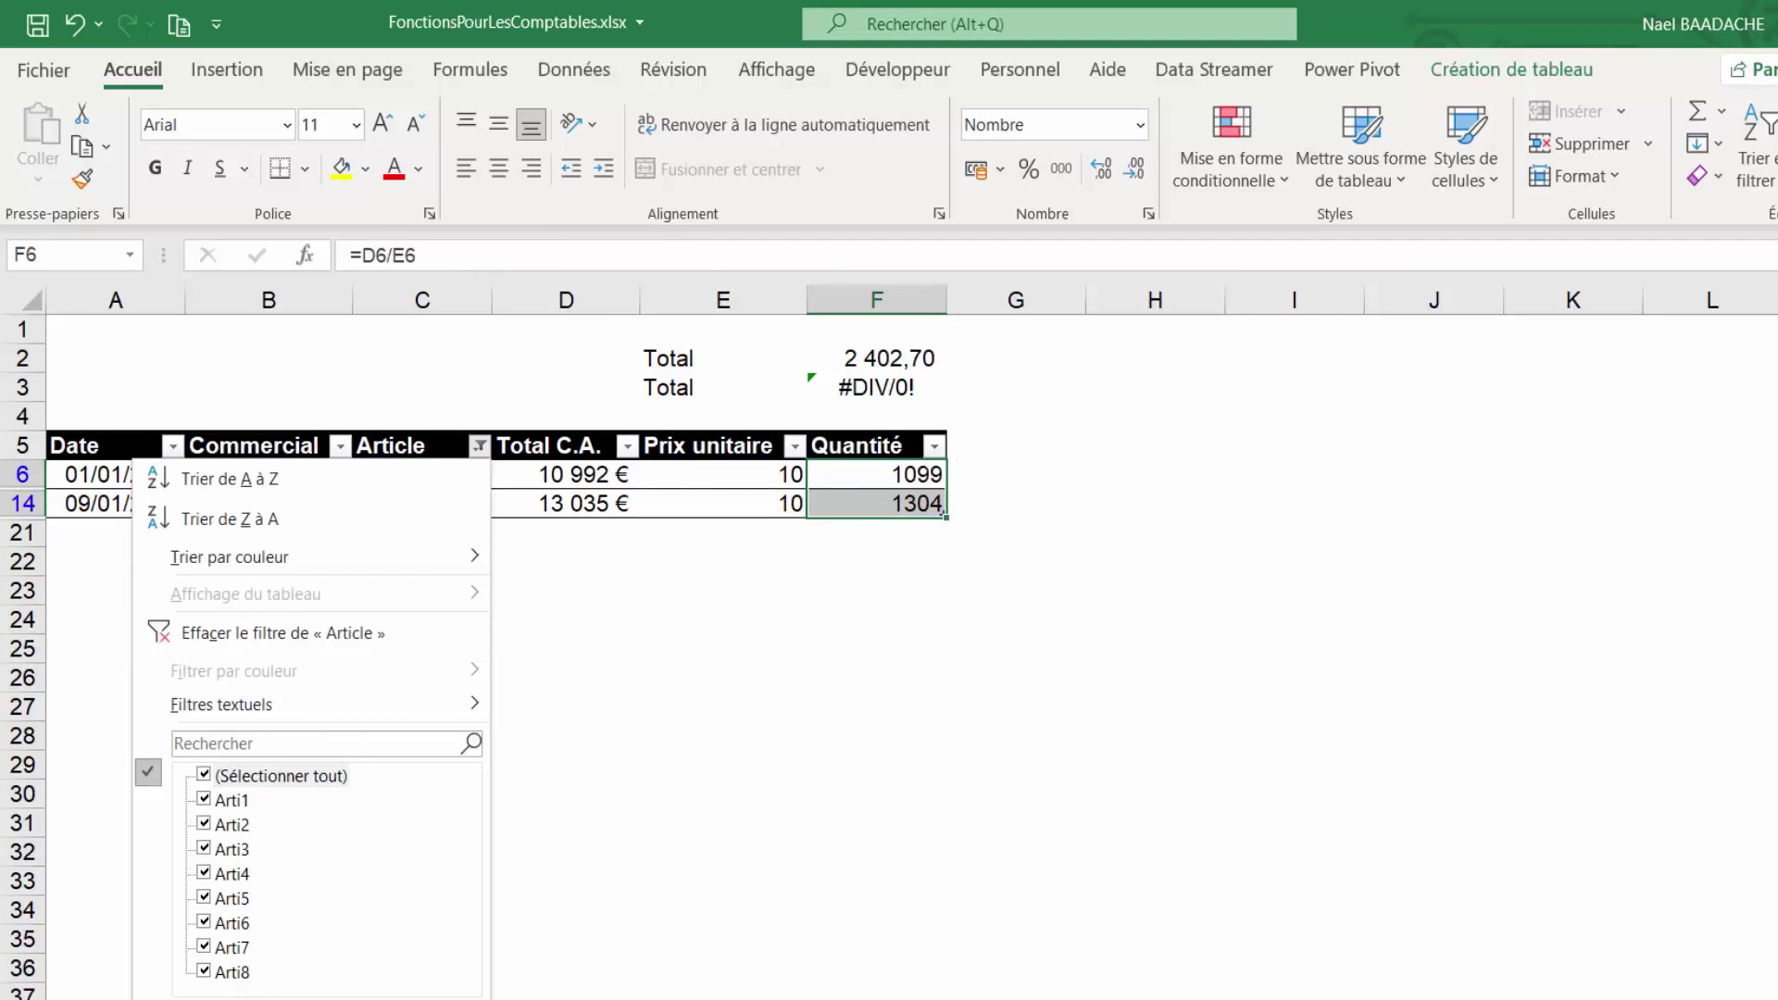
key(Return)
click(875, 359)
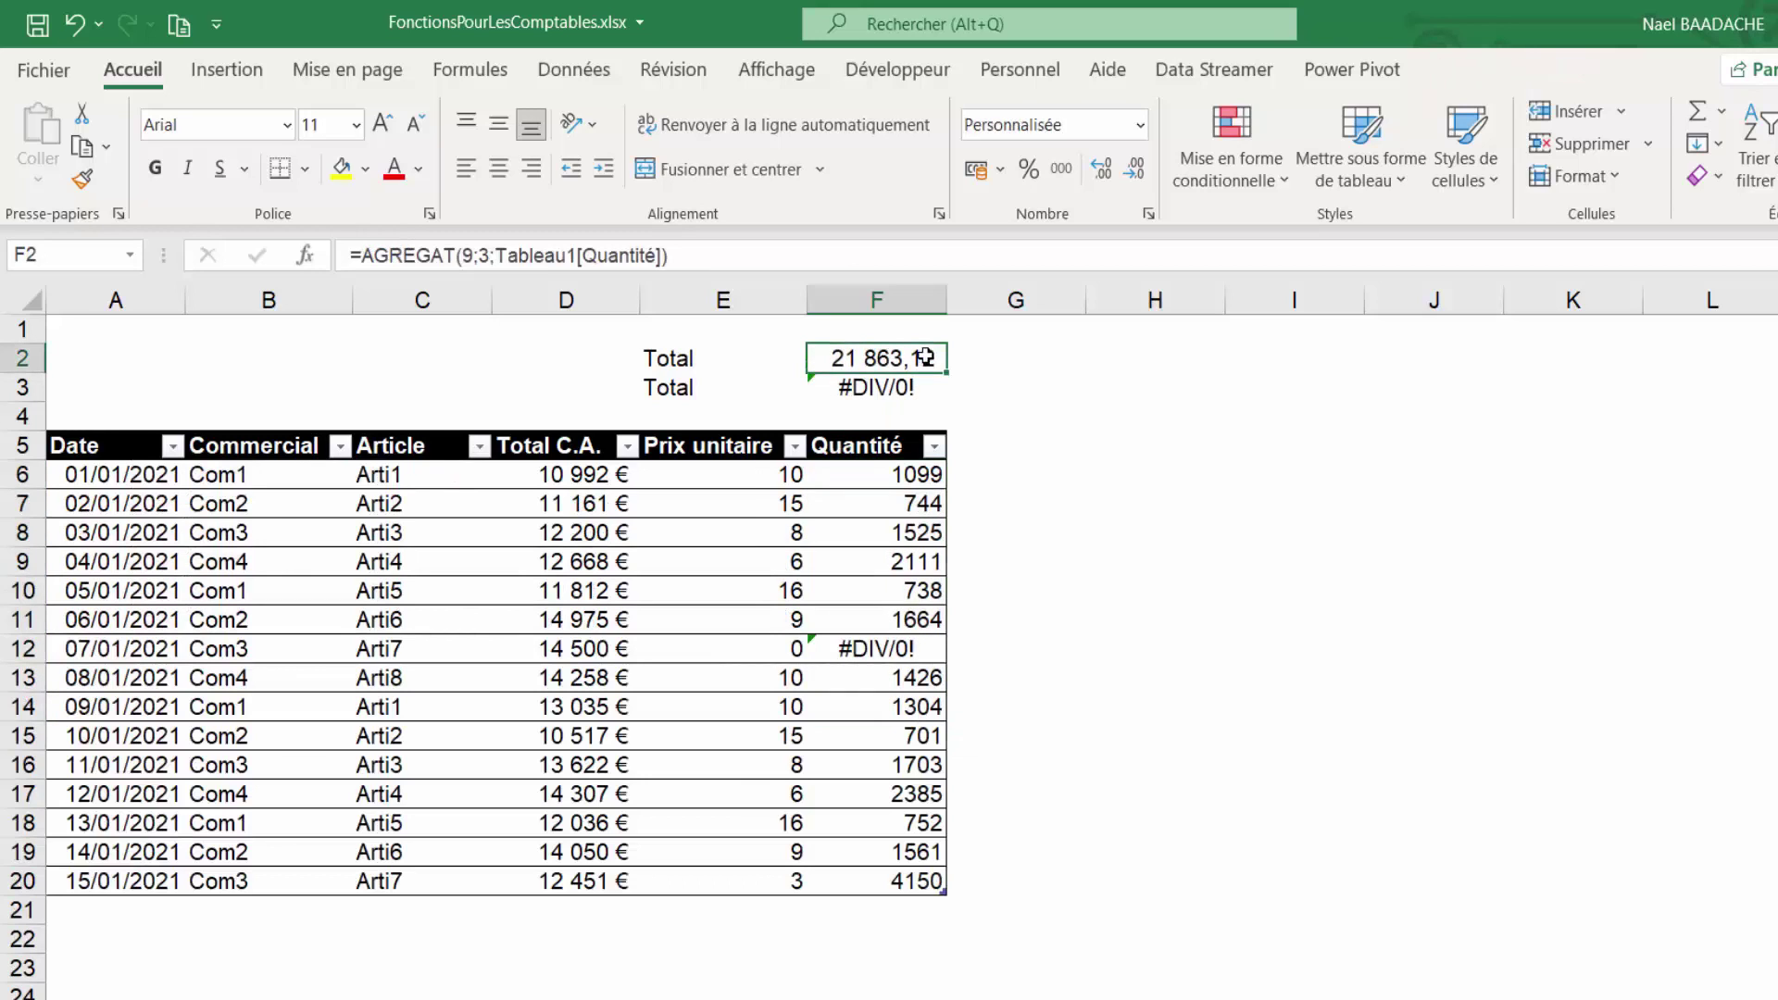
click(884, 476)
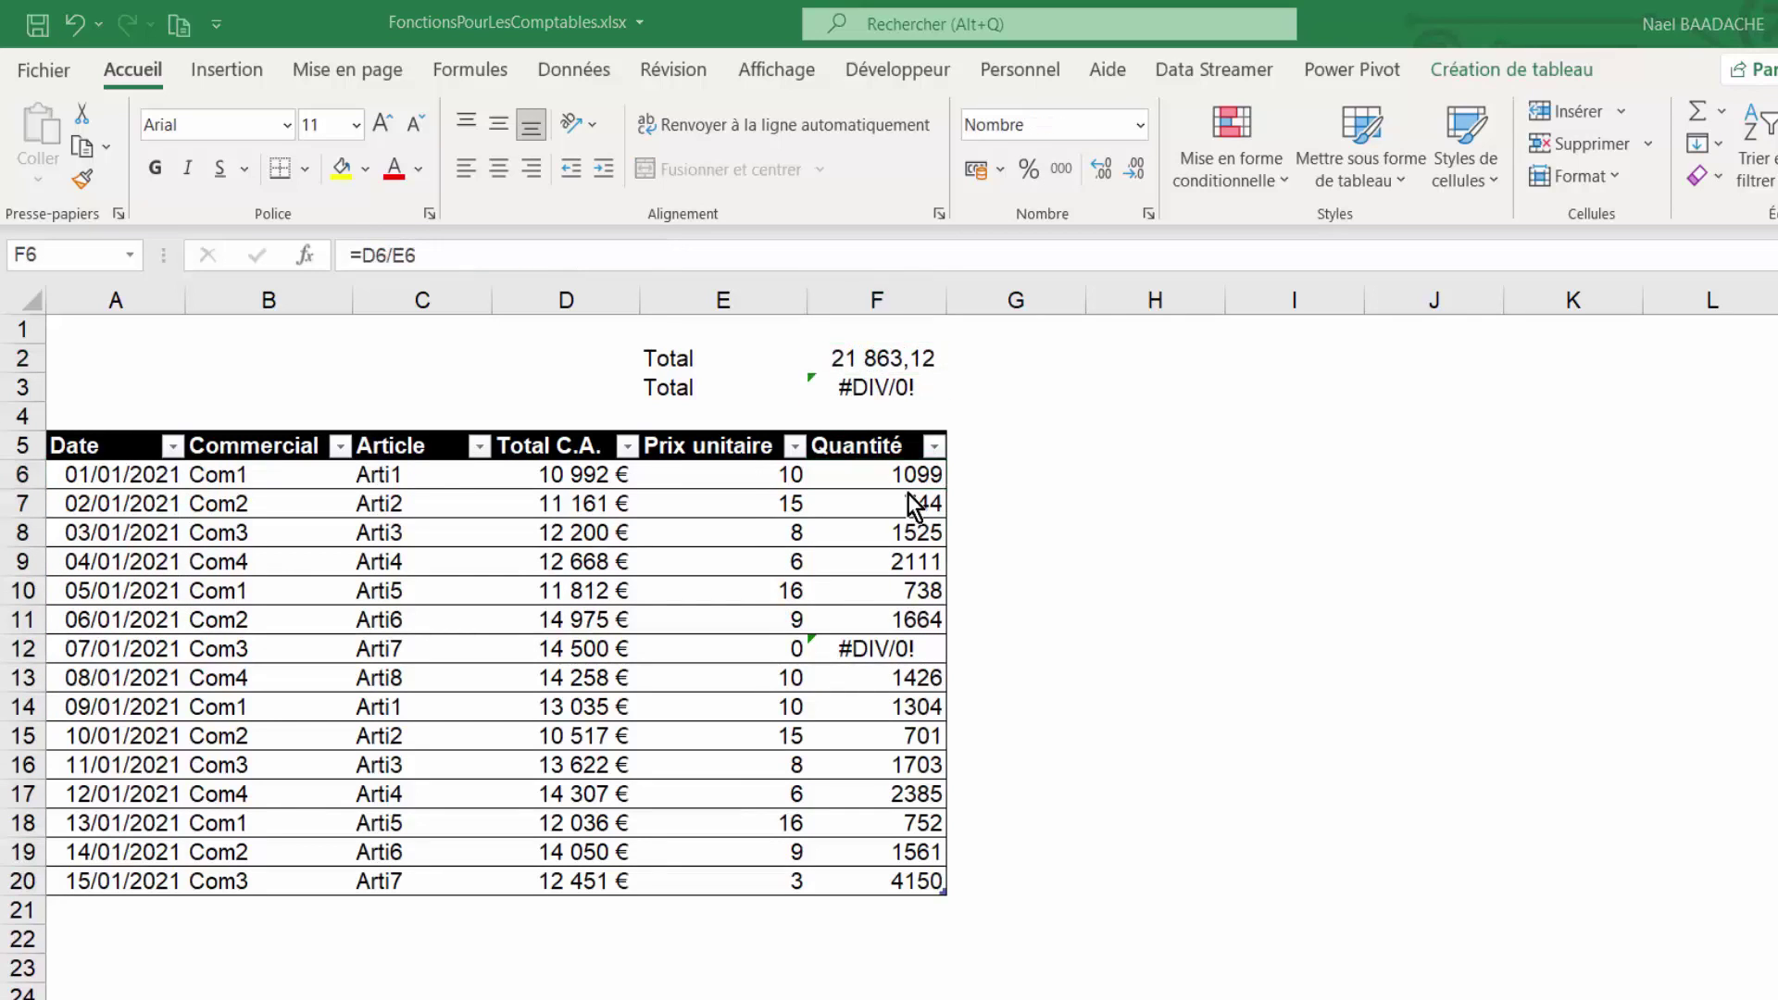
drag(903, 474, 895, 880)
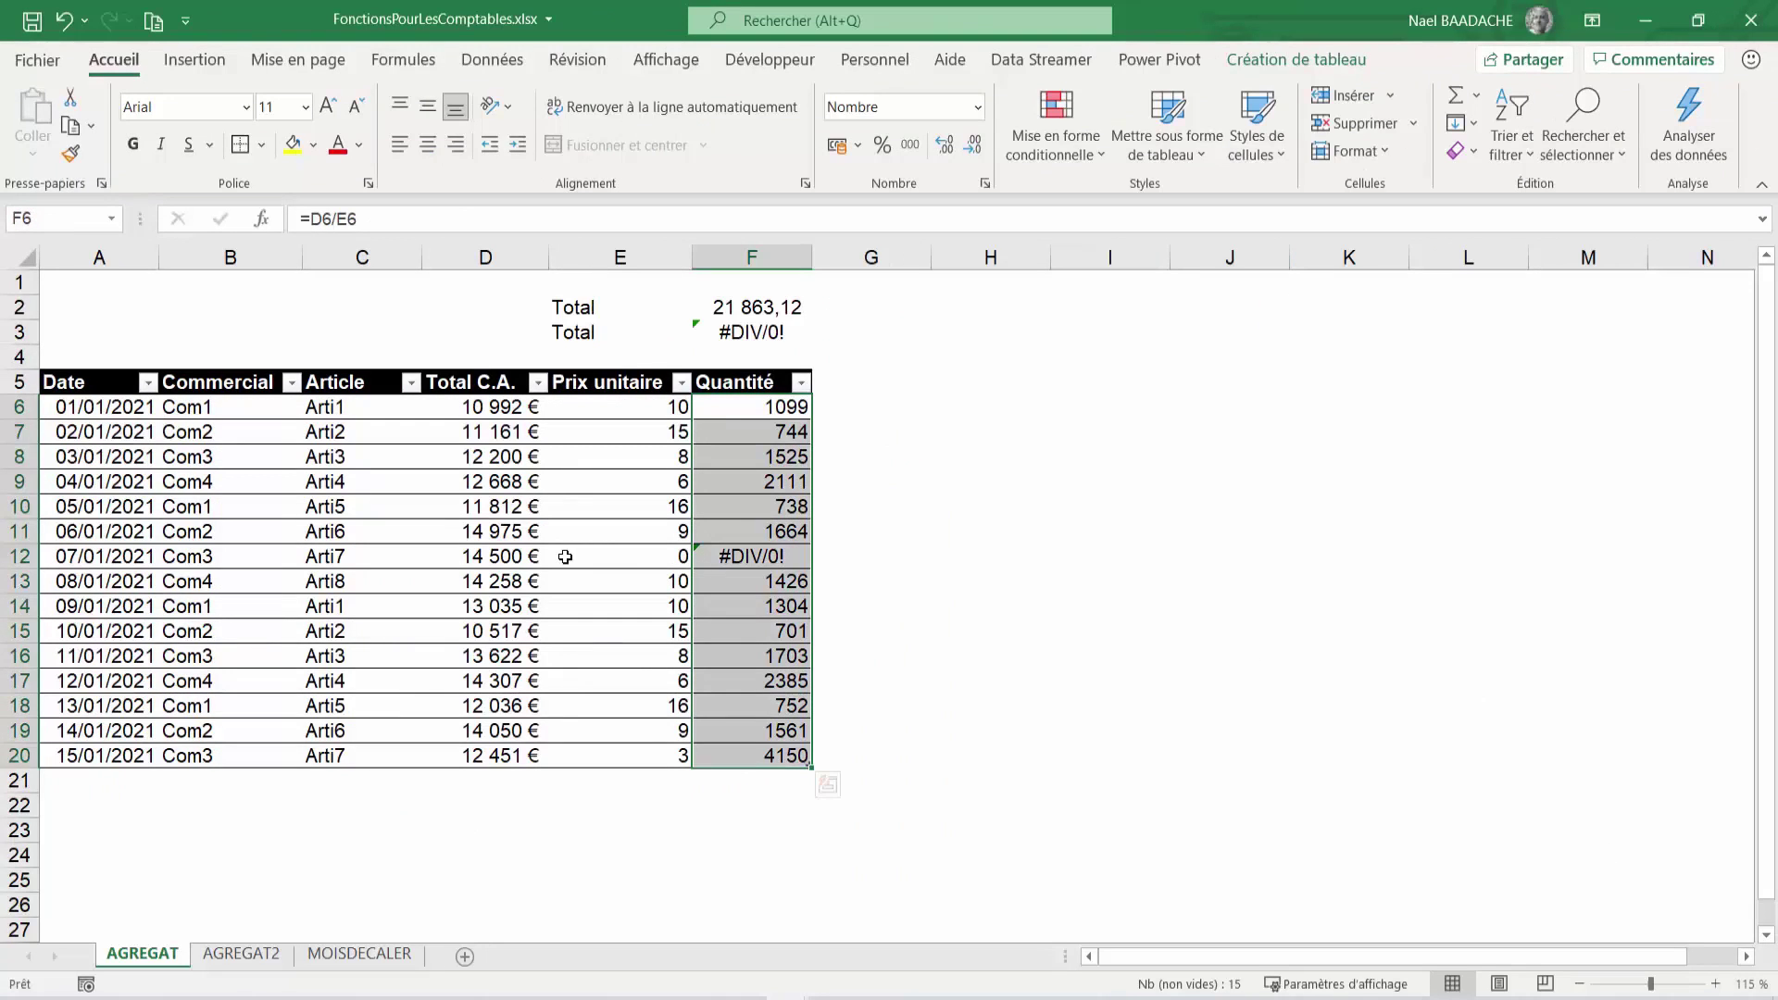
click(567, 575)
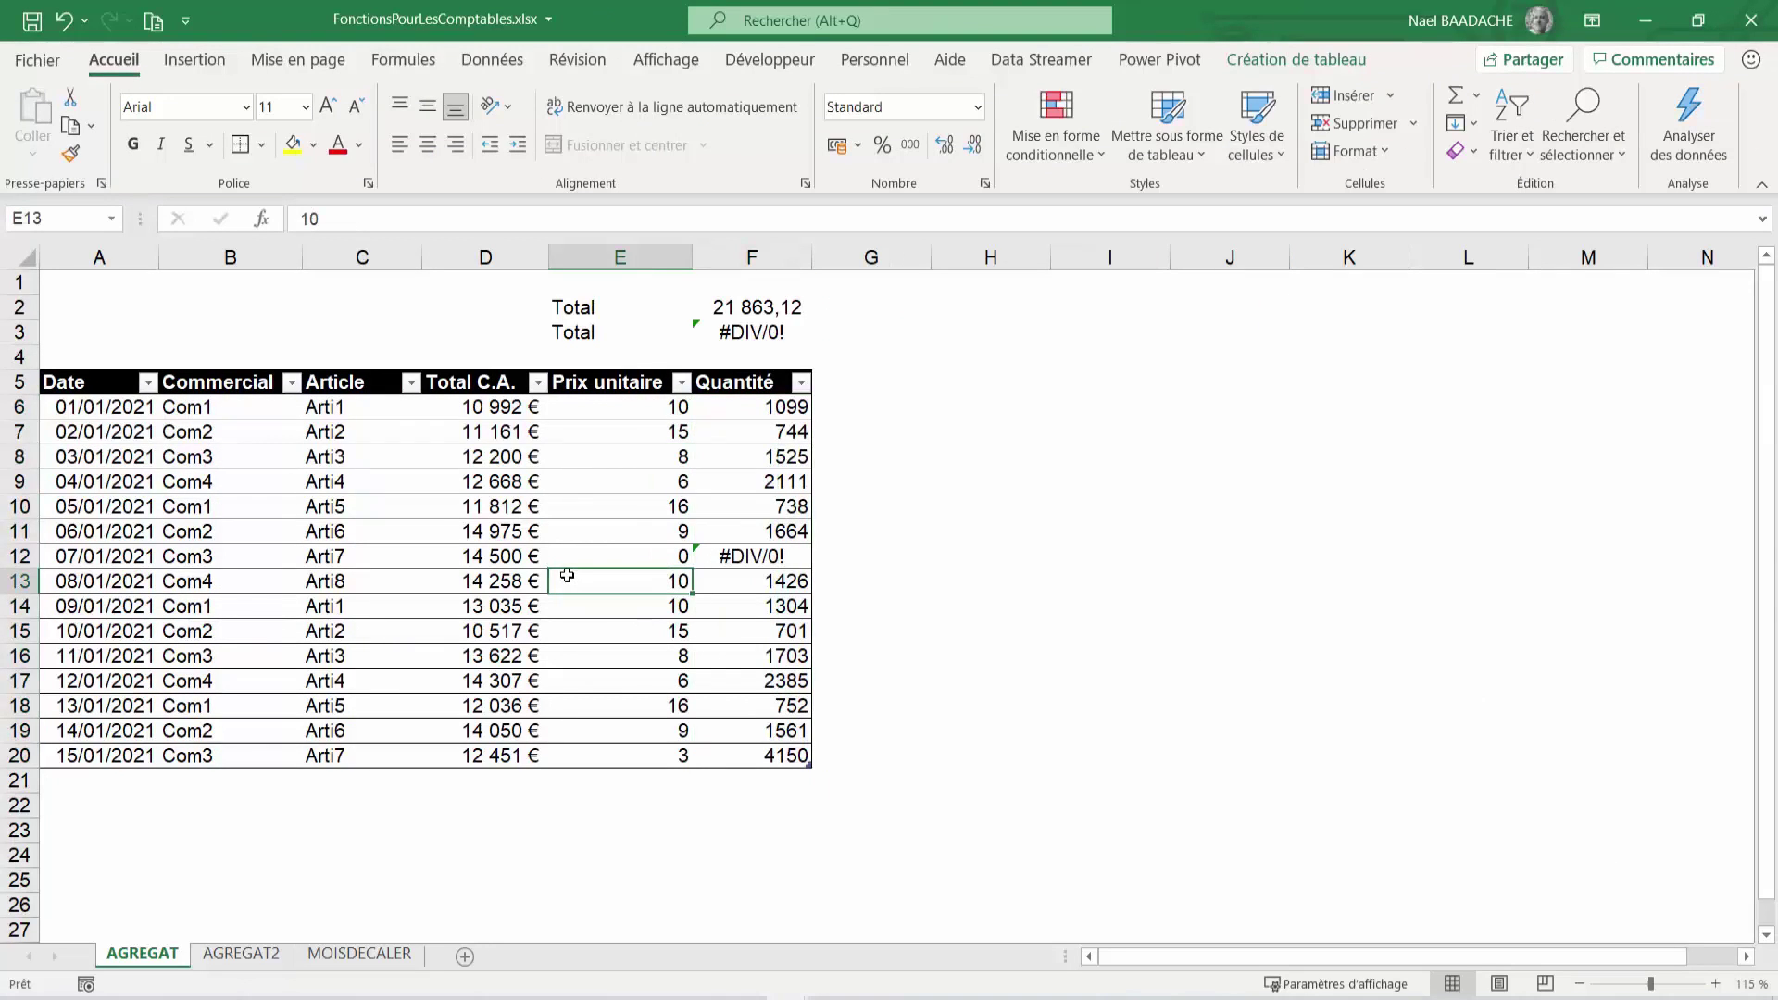
Step: Switch to the AGREGAT2 sheet and review the Total Chiffre d'affaires and Total charges rows
click(243, 959)
click(417, 653)
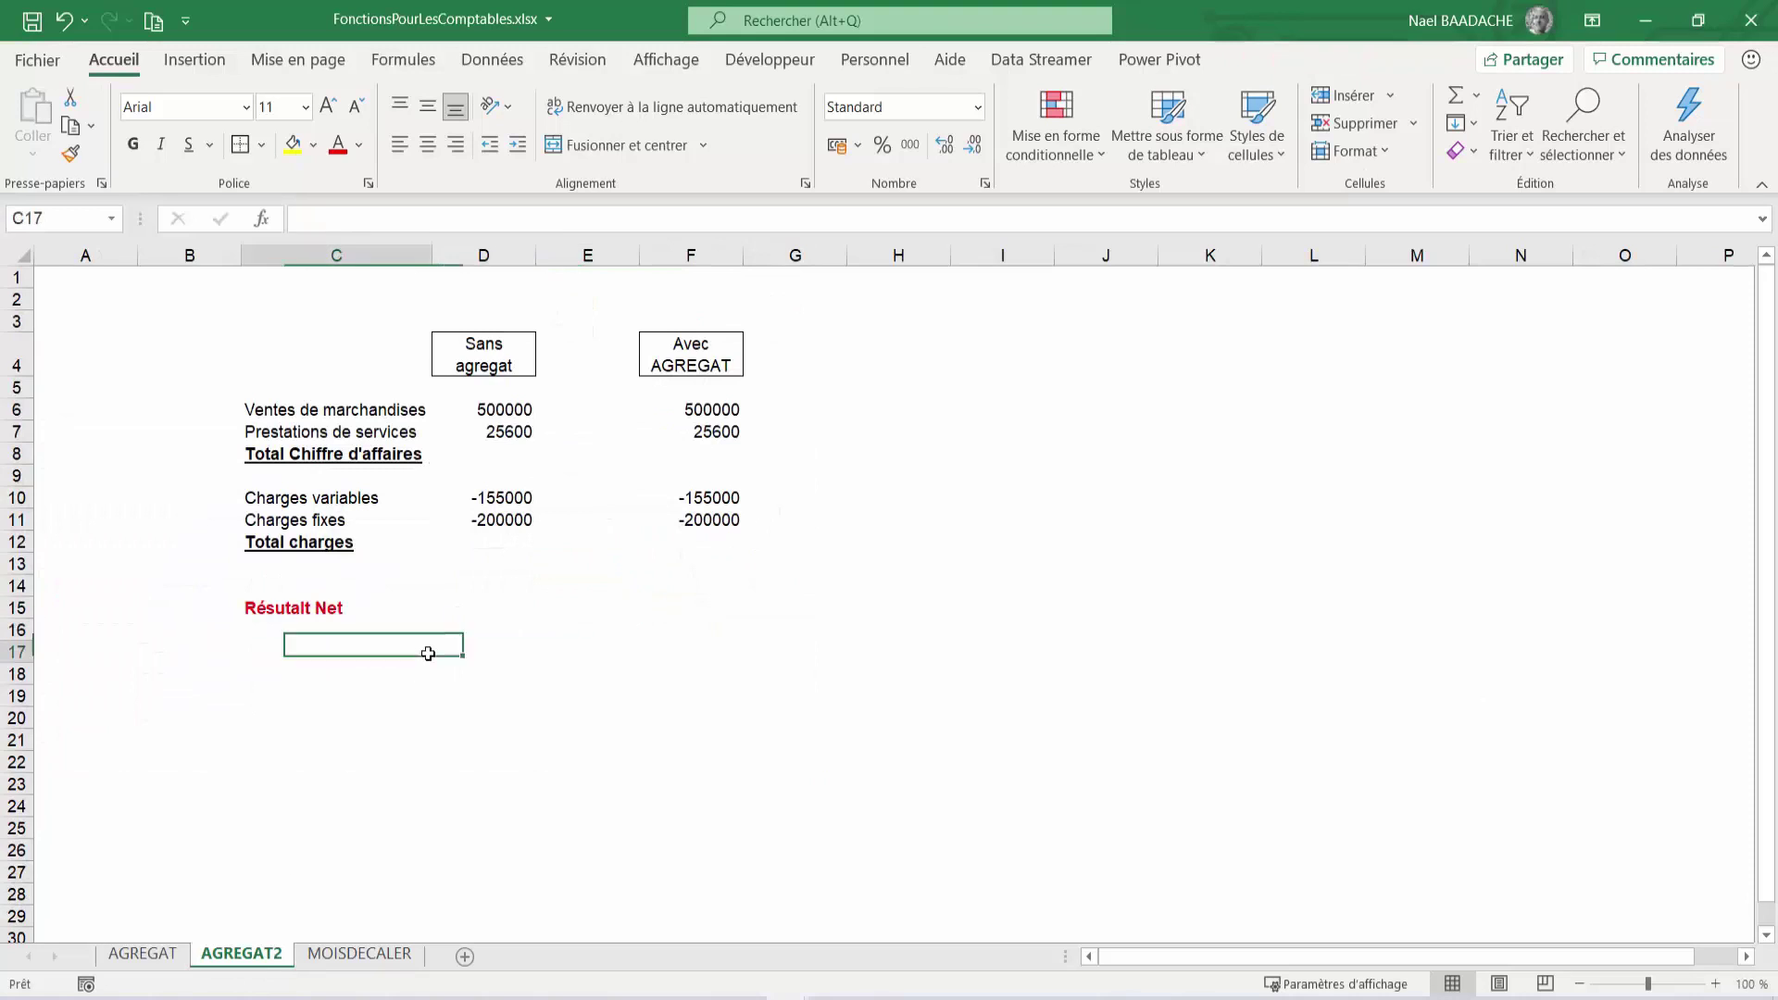
click(483, 607)
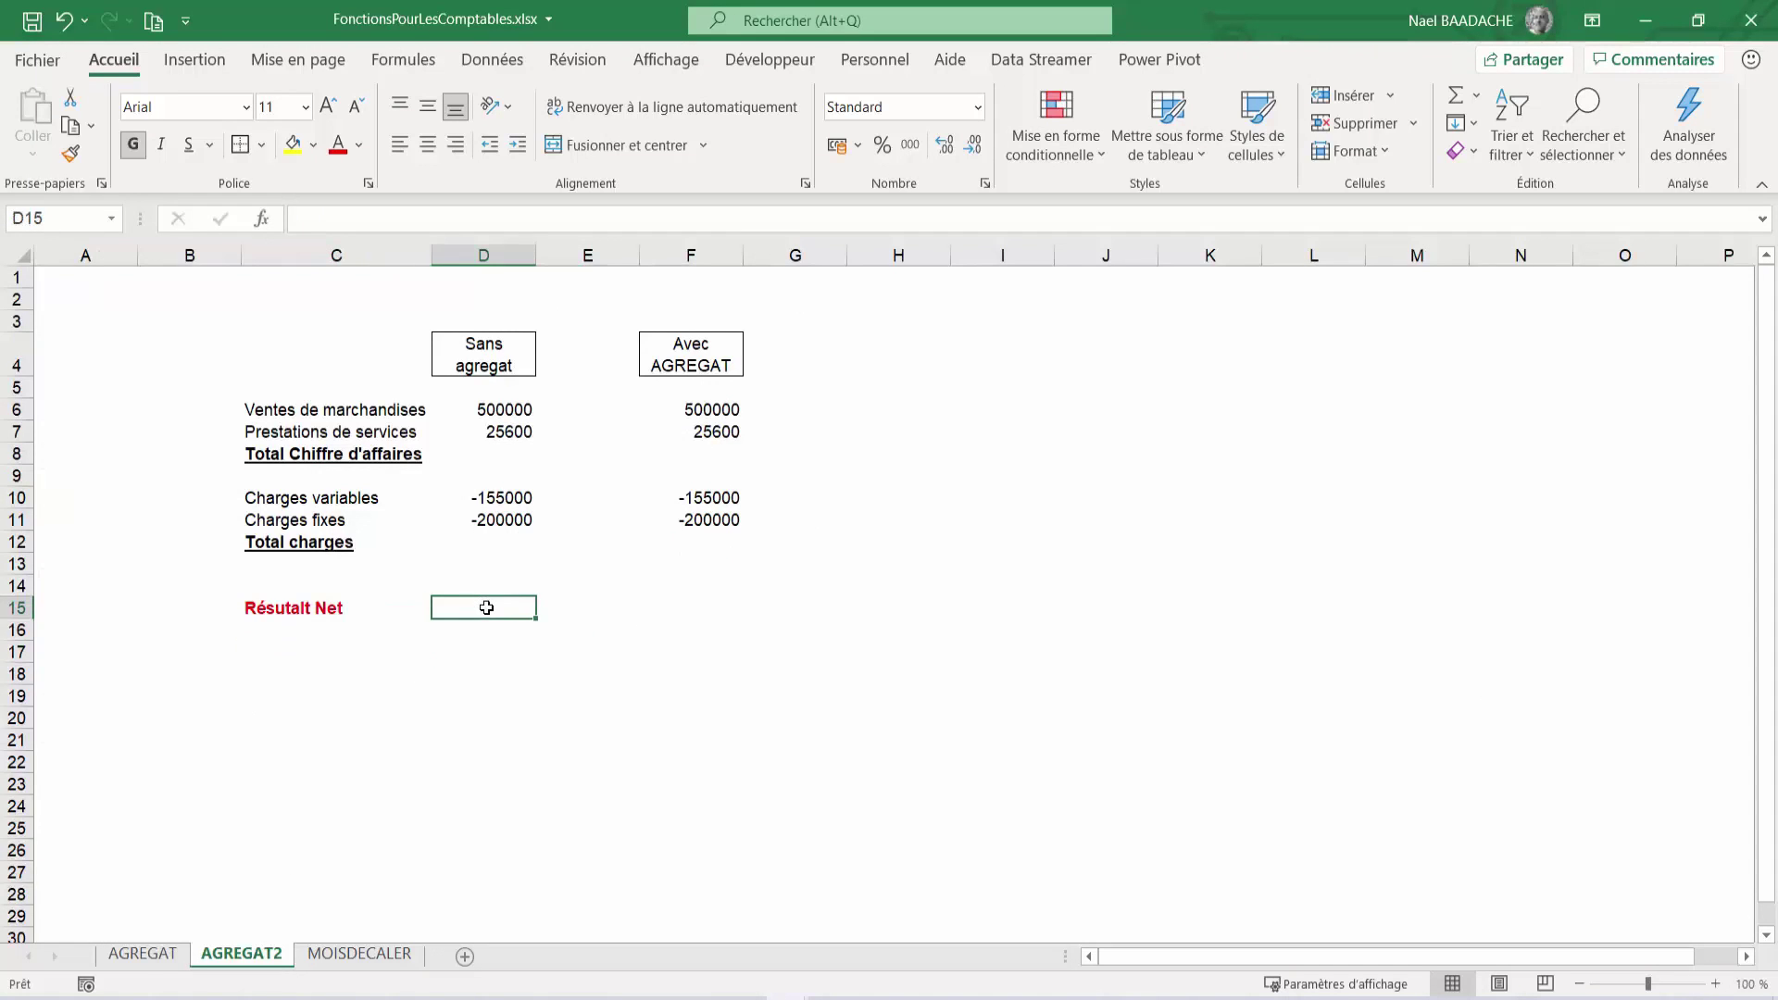
click(310, 452)
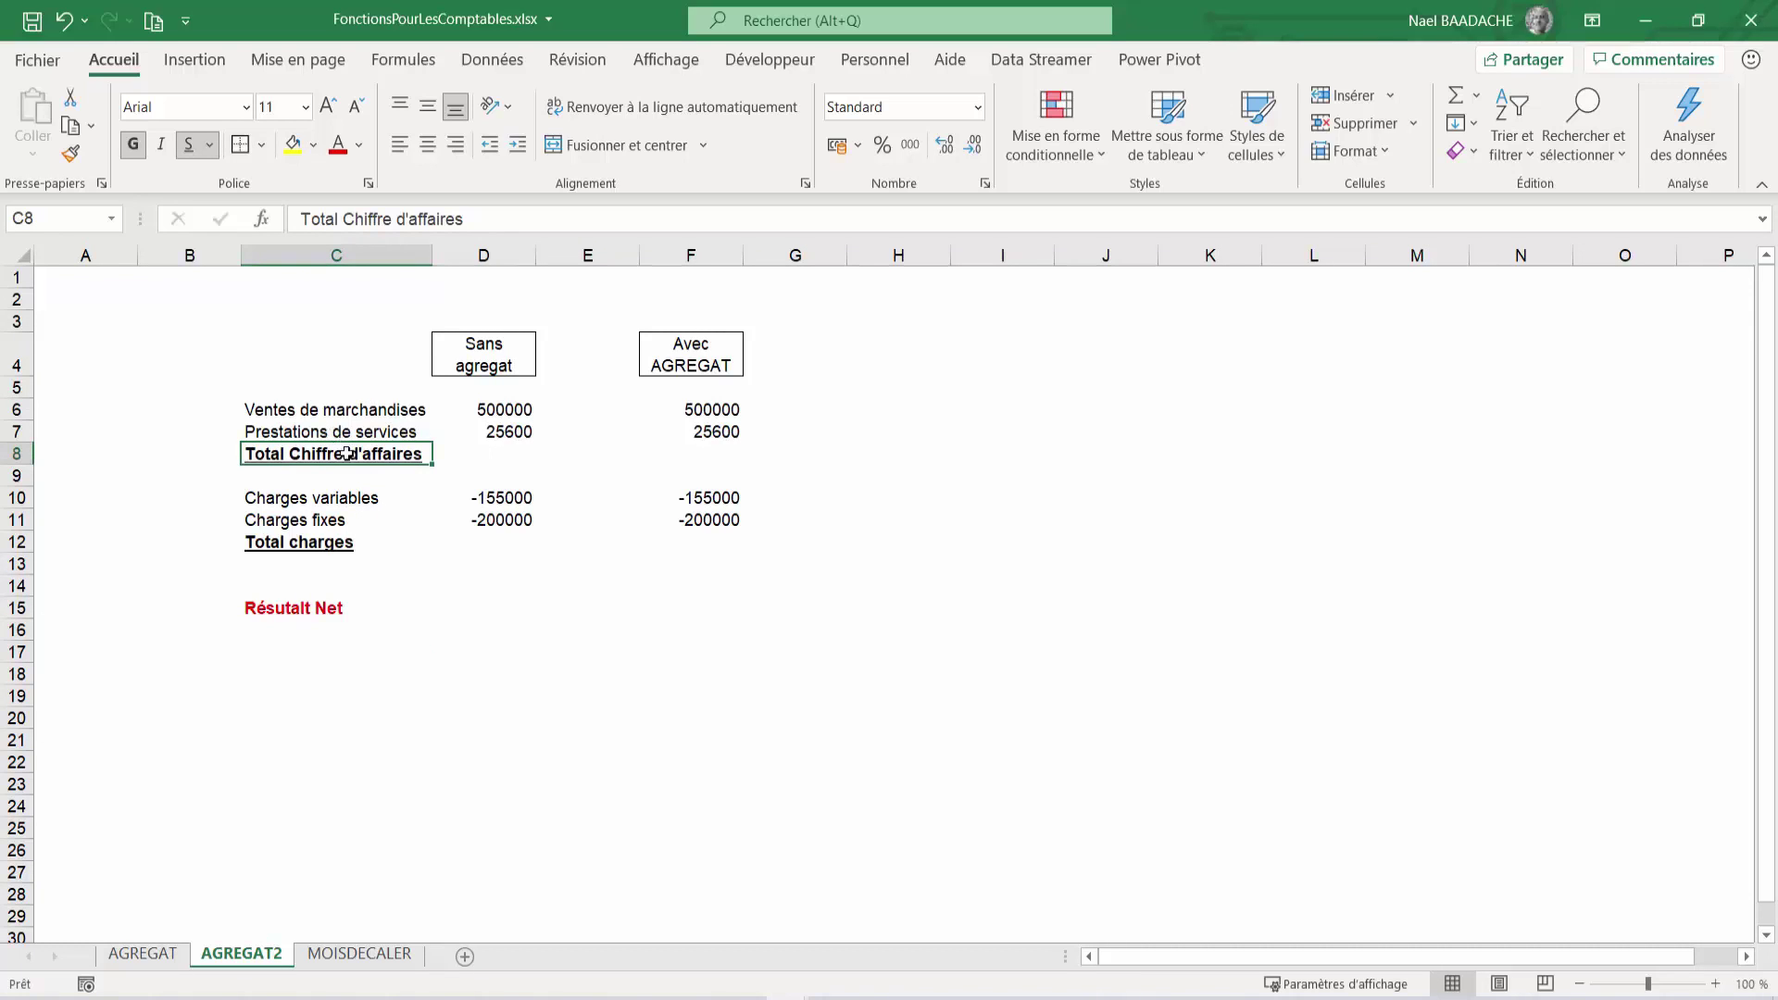
click(318, 544)
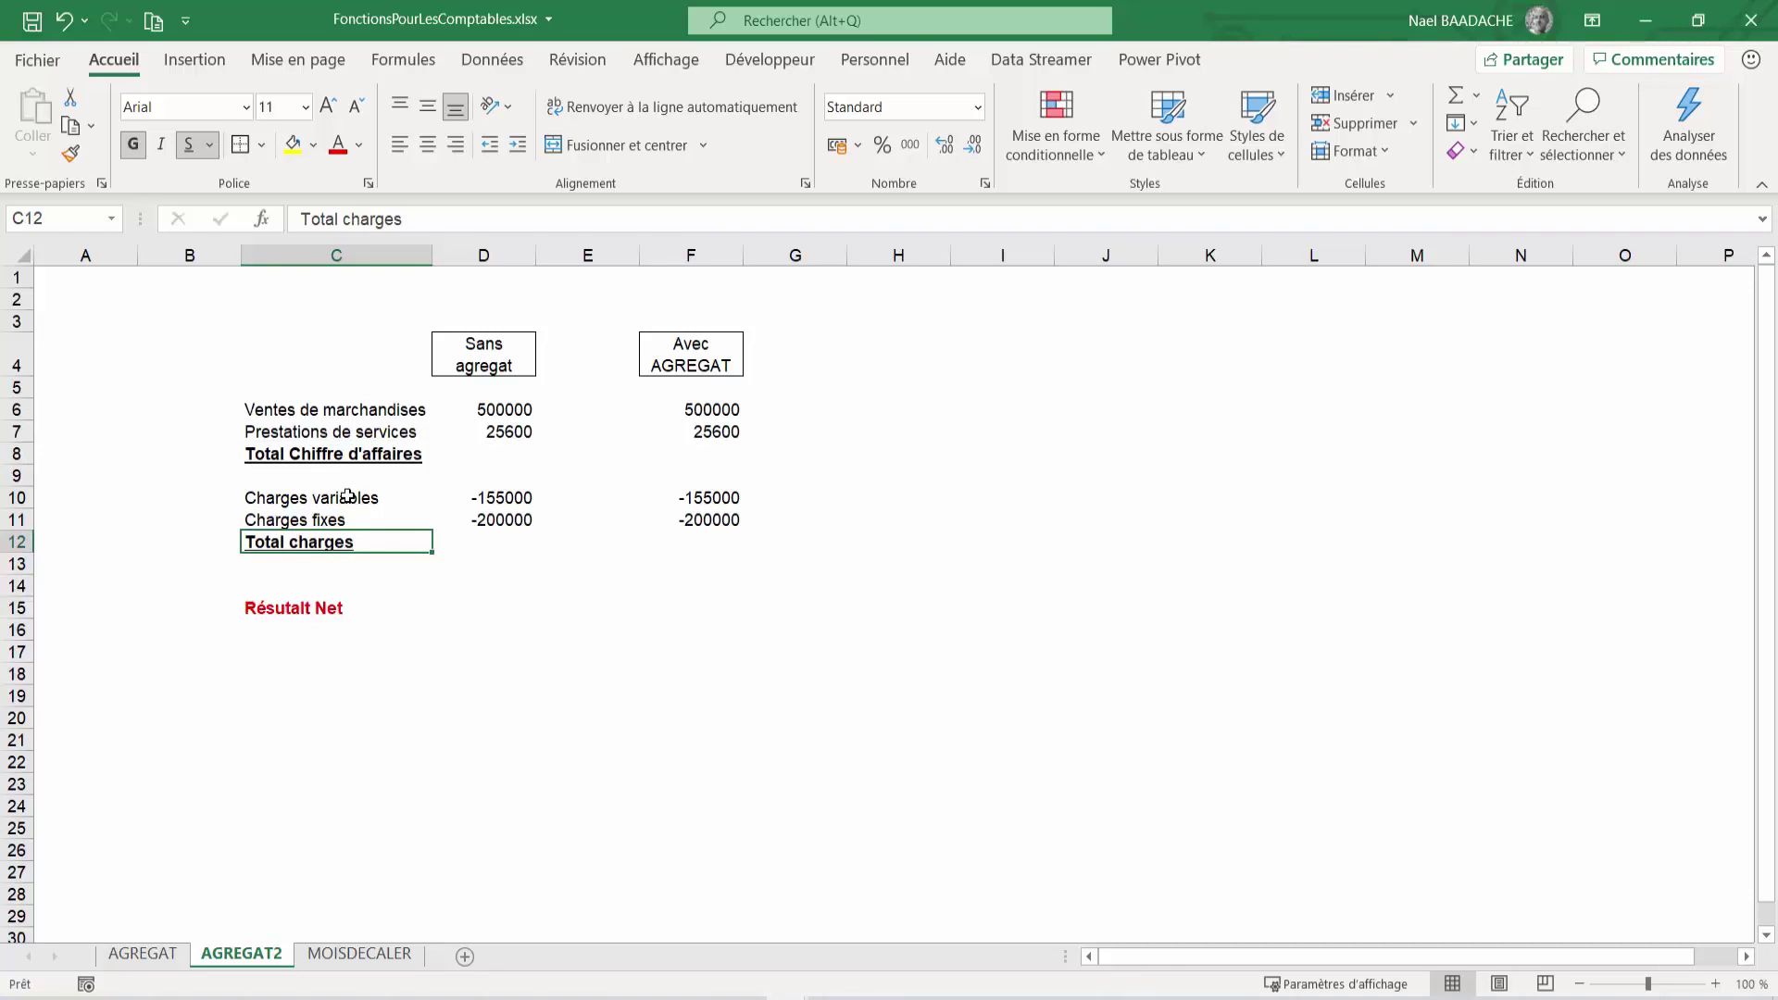
Step: Total revenue in D8 with =SOMME(D6:D7), giving 525600
click(501, 451)
text(=)
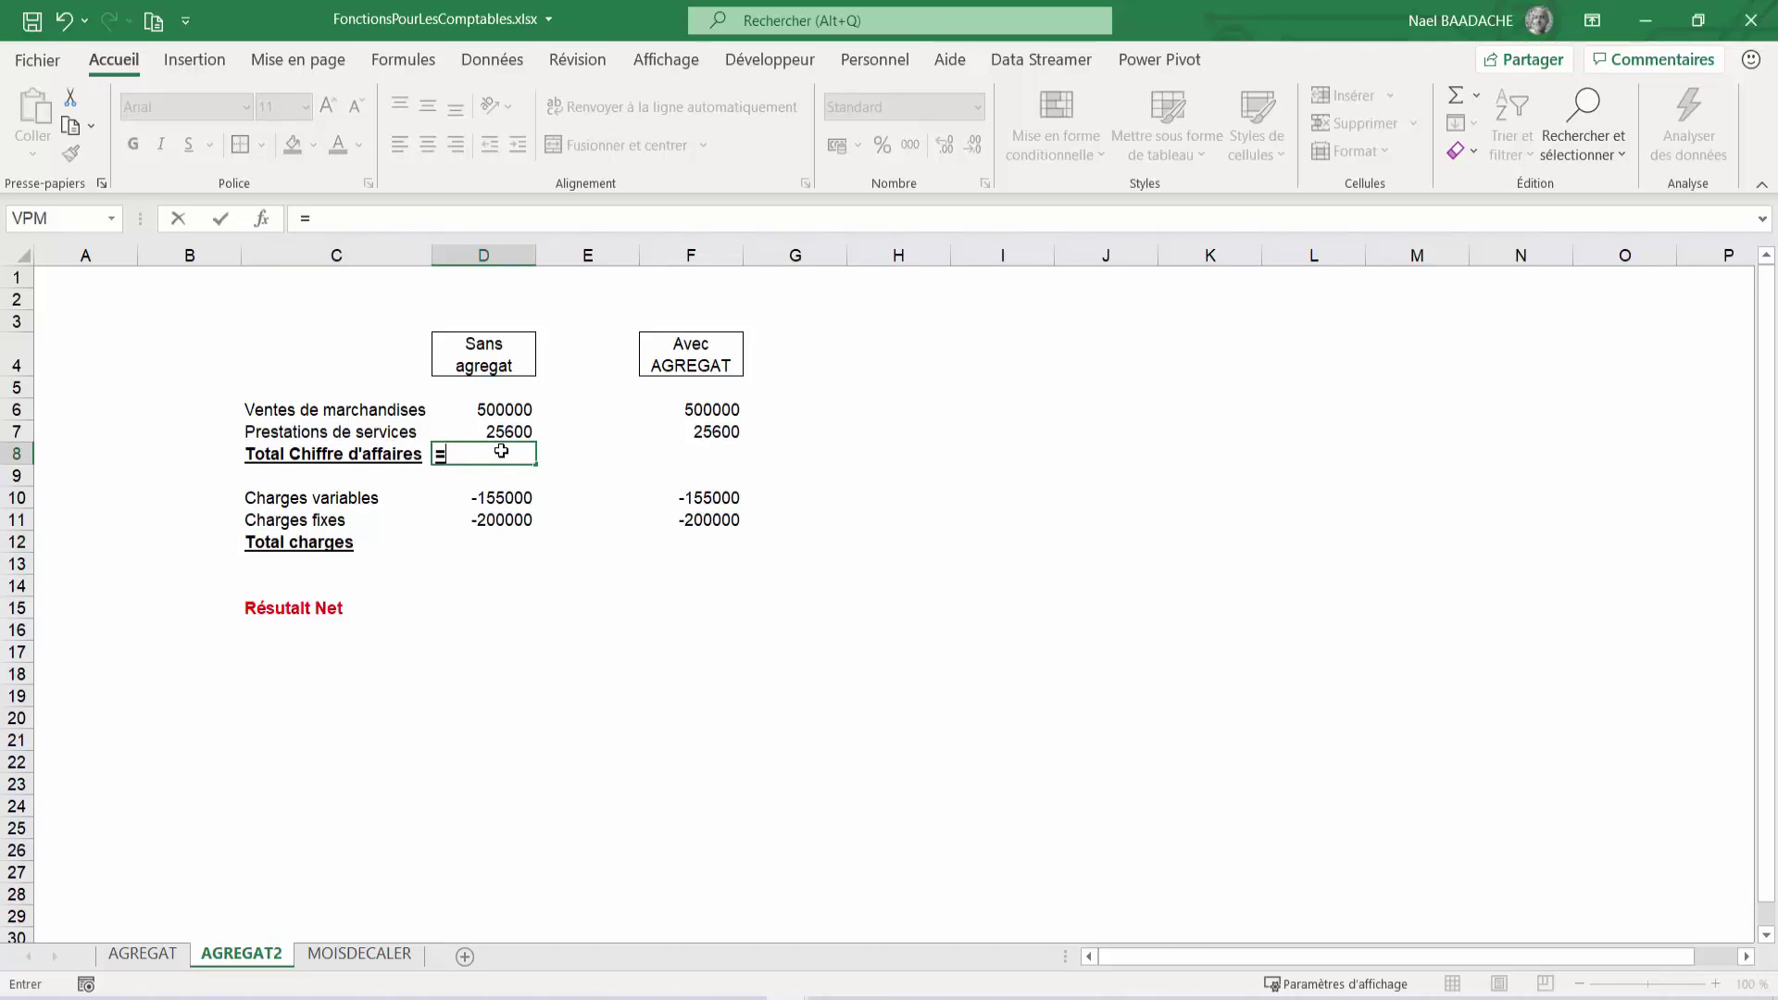
text(somme()
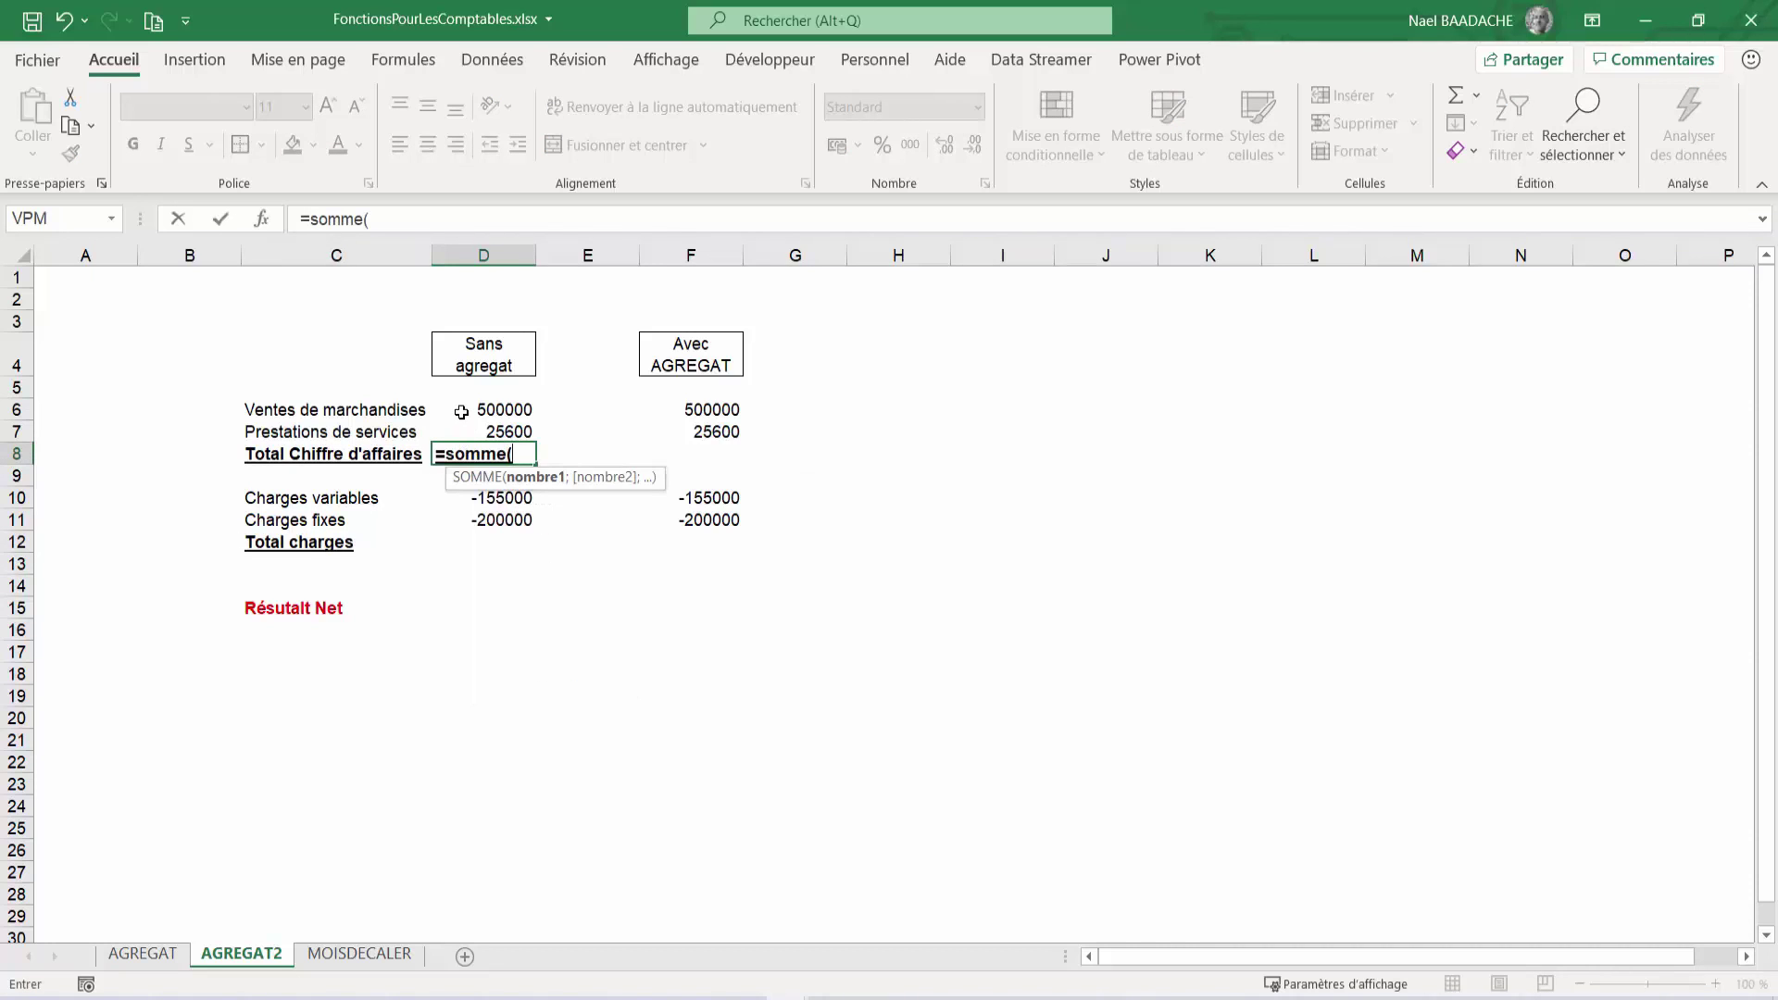
drag(460, 408, 463, 429)
key(Return)
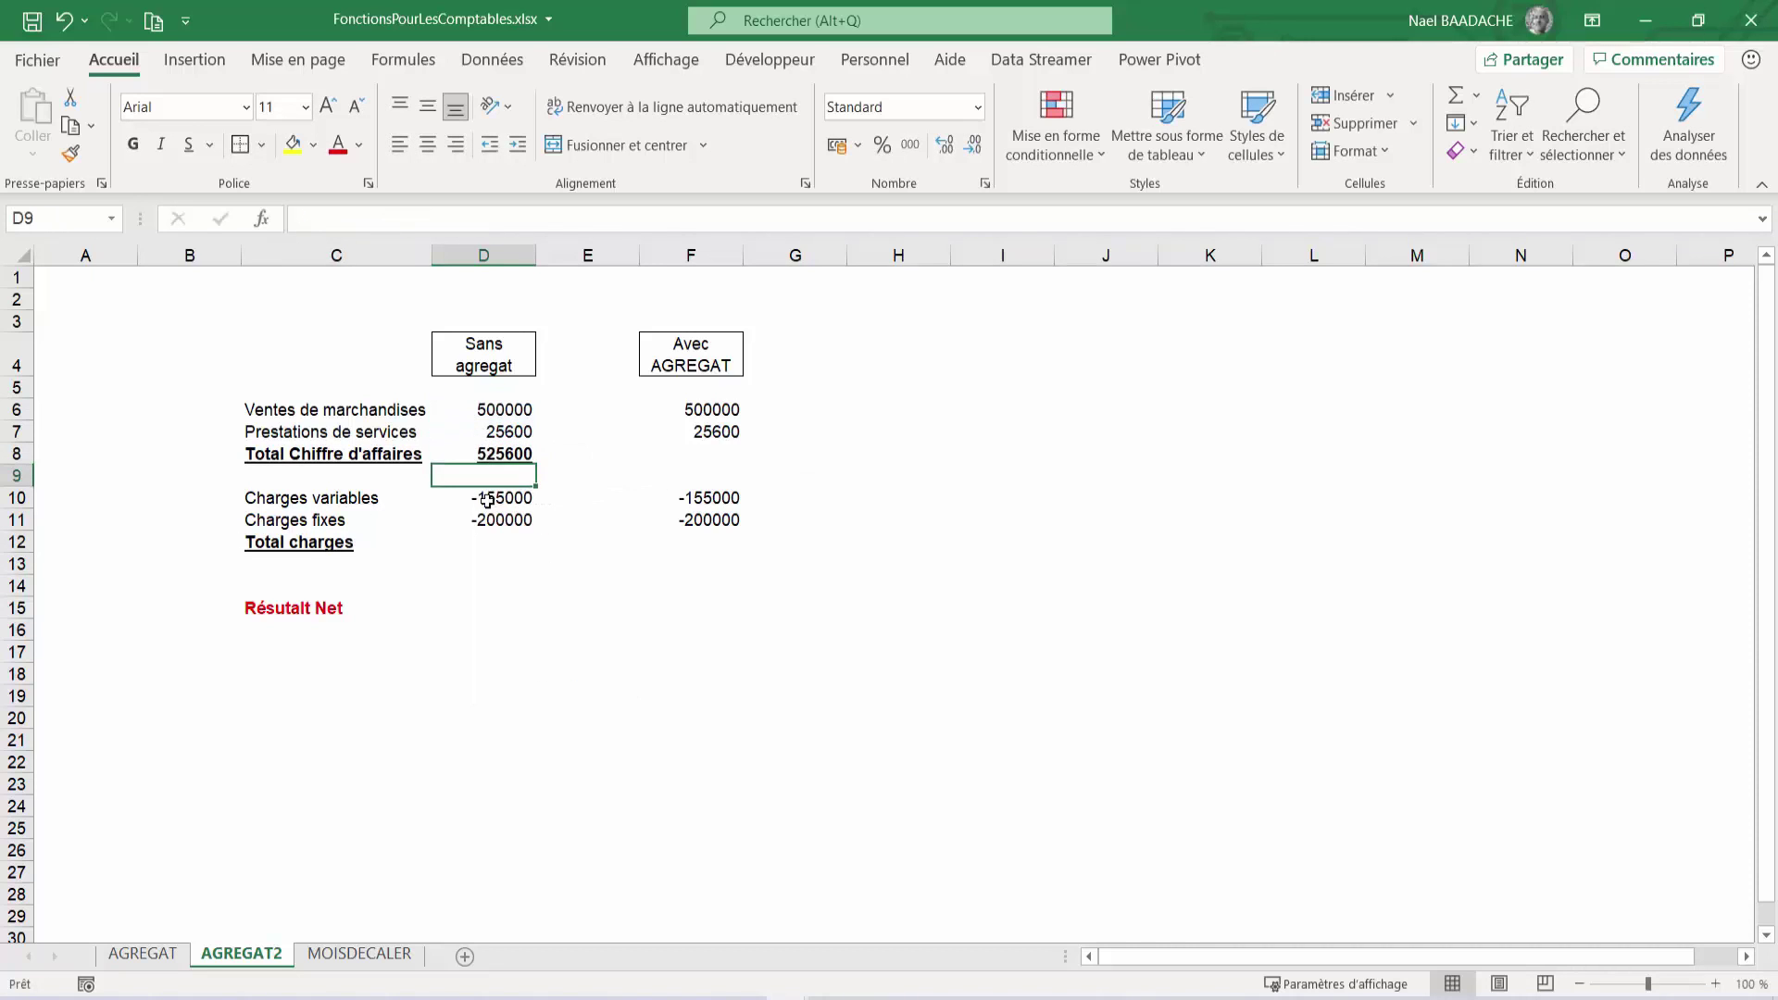
Step: Total charges in D12 with =SOMME(D10:D11), giving -355000
click(474, 543)
text(=)
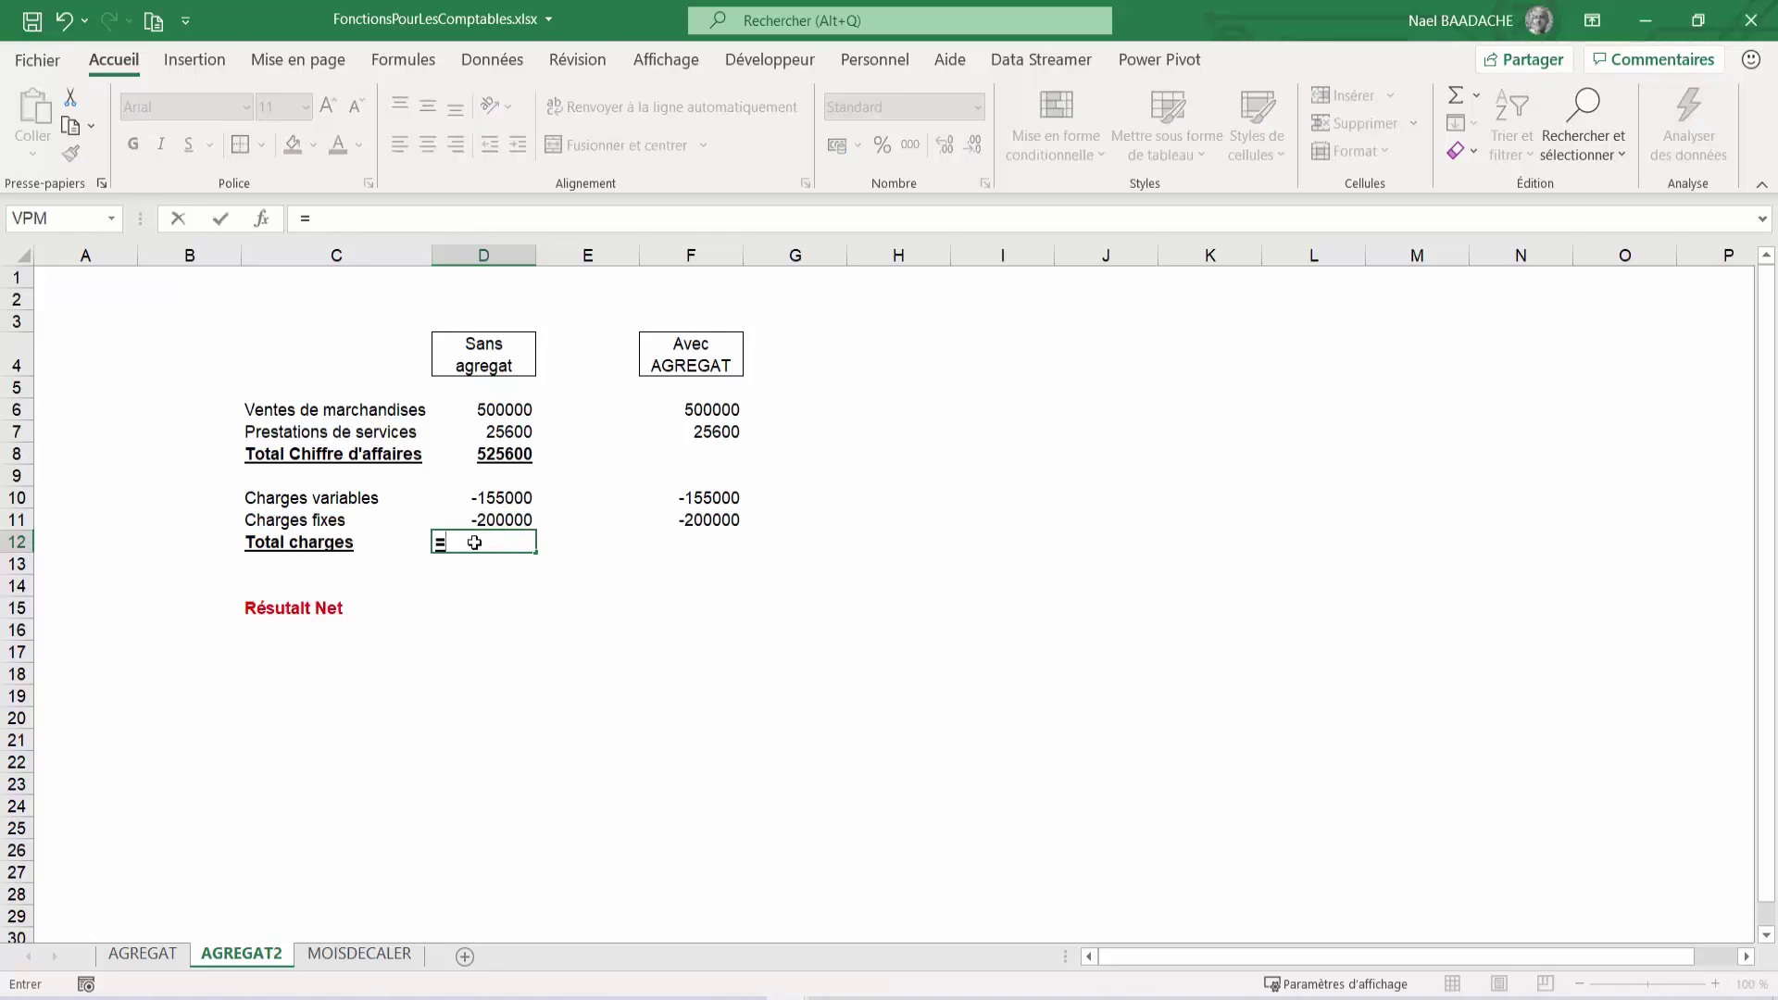
text(somme()
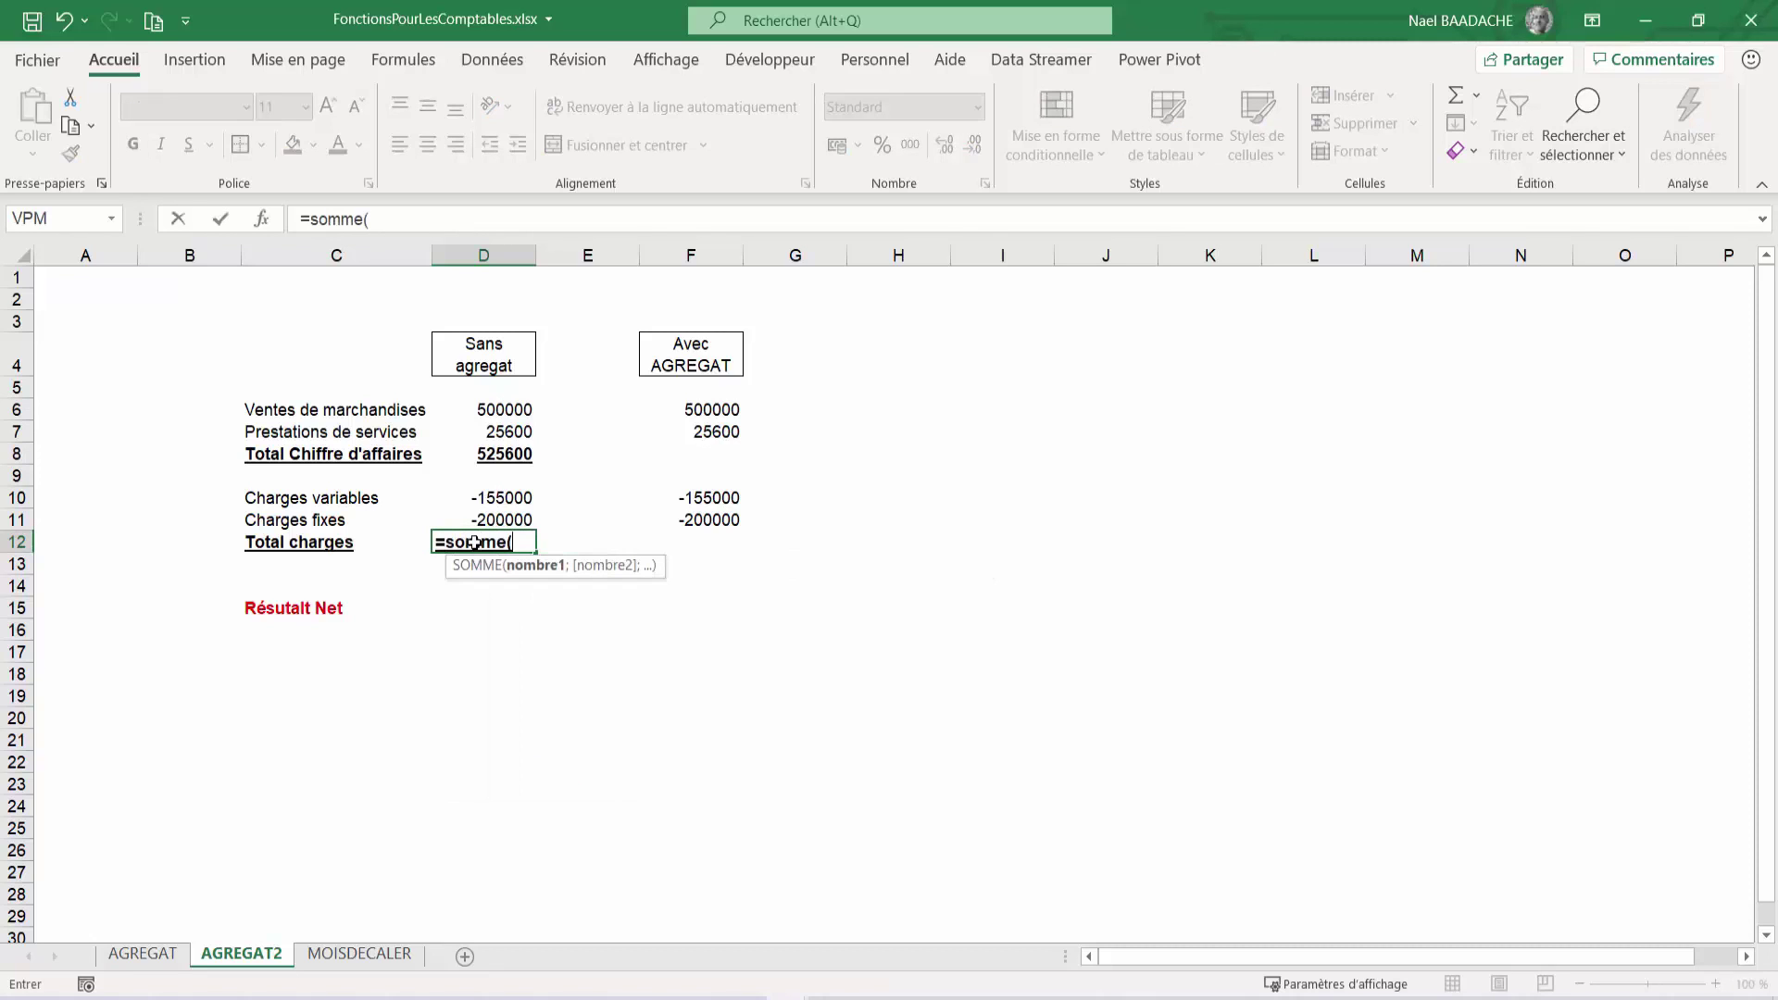
click(492, 492)
drag(491, 493, 483, 518)
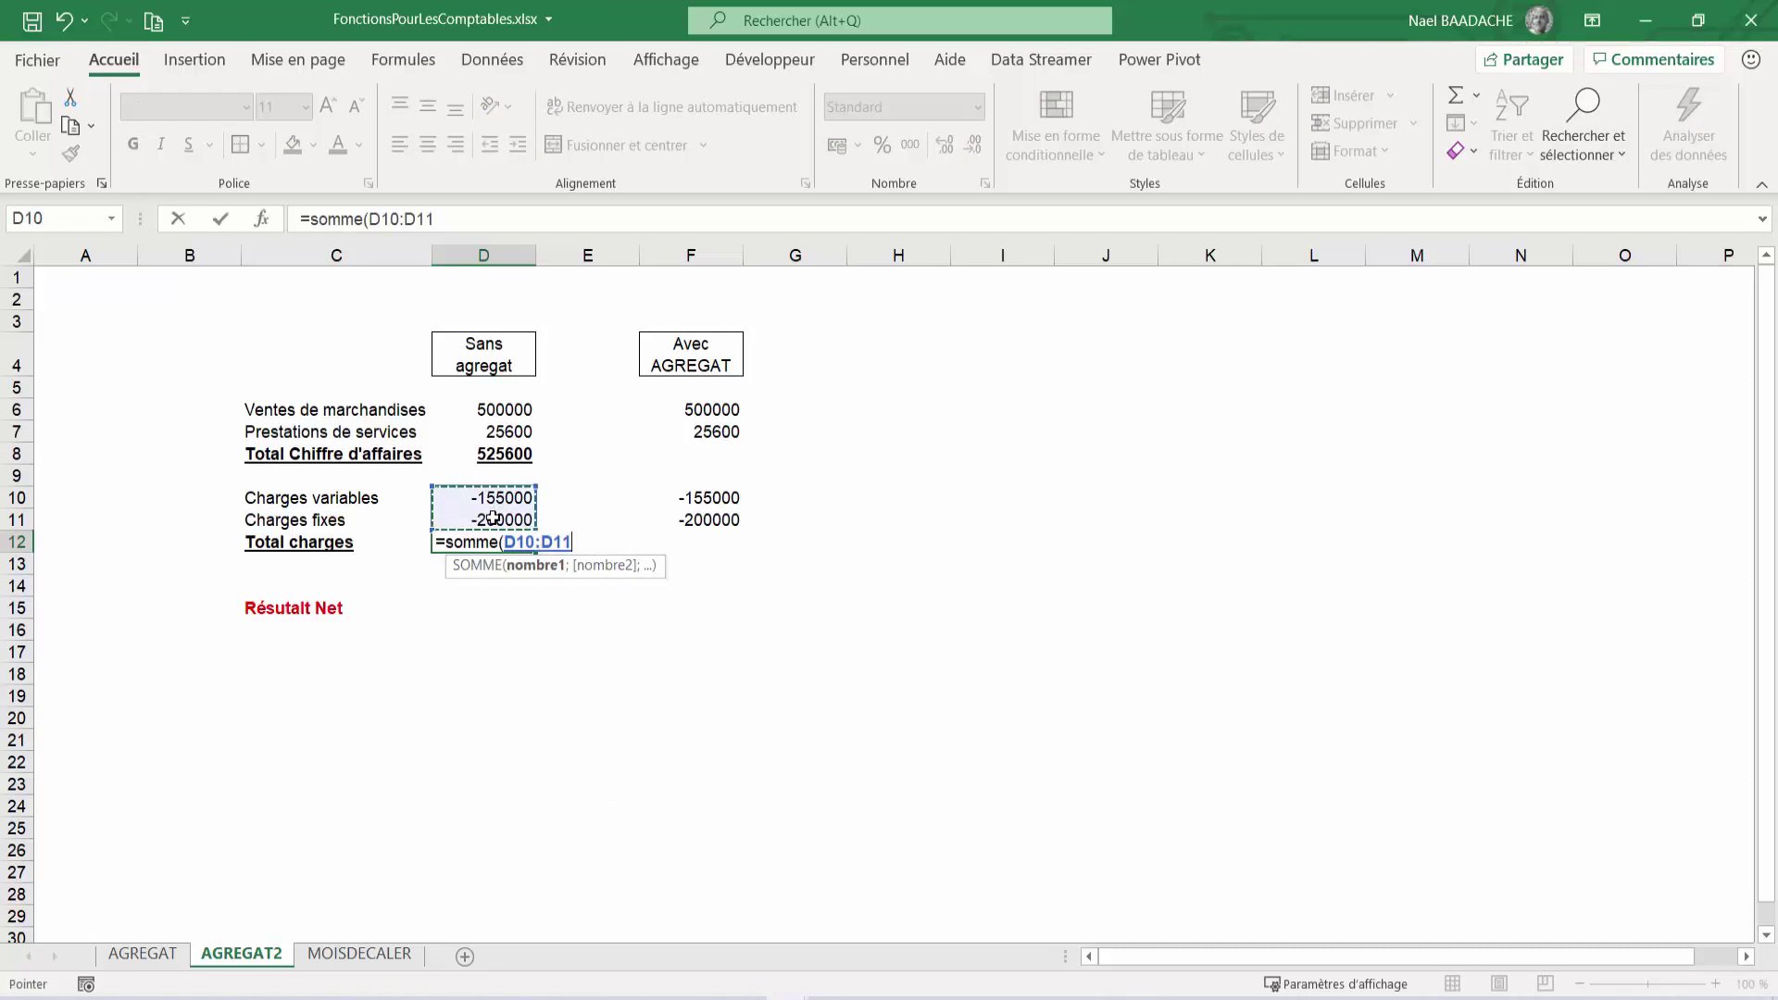
key(Return)
click(471, 615)
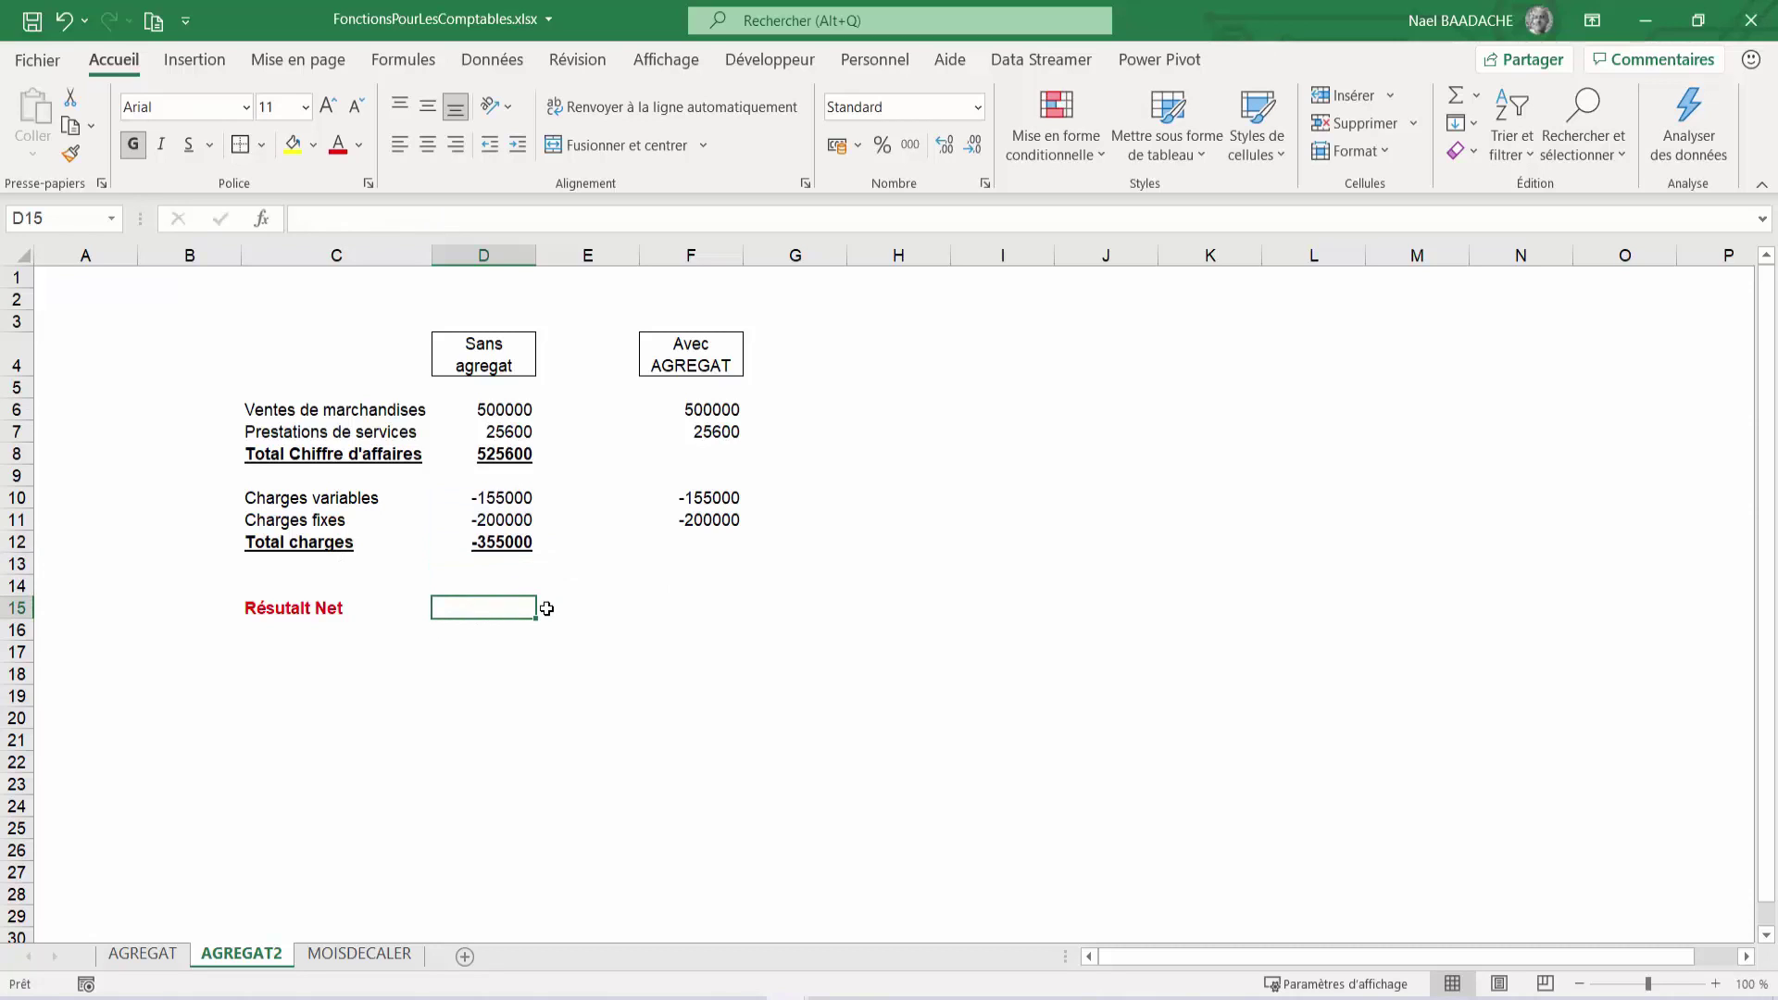
Step: Enter =SOMME(D8;D12) in D15 for a Résultat Net of 170600
text(=)
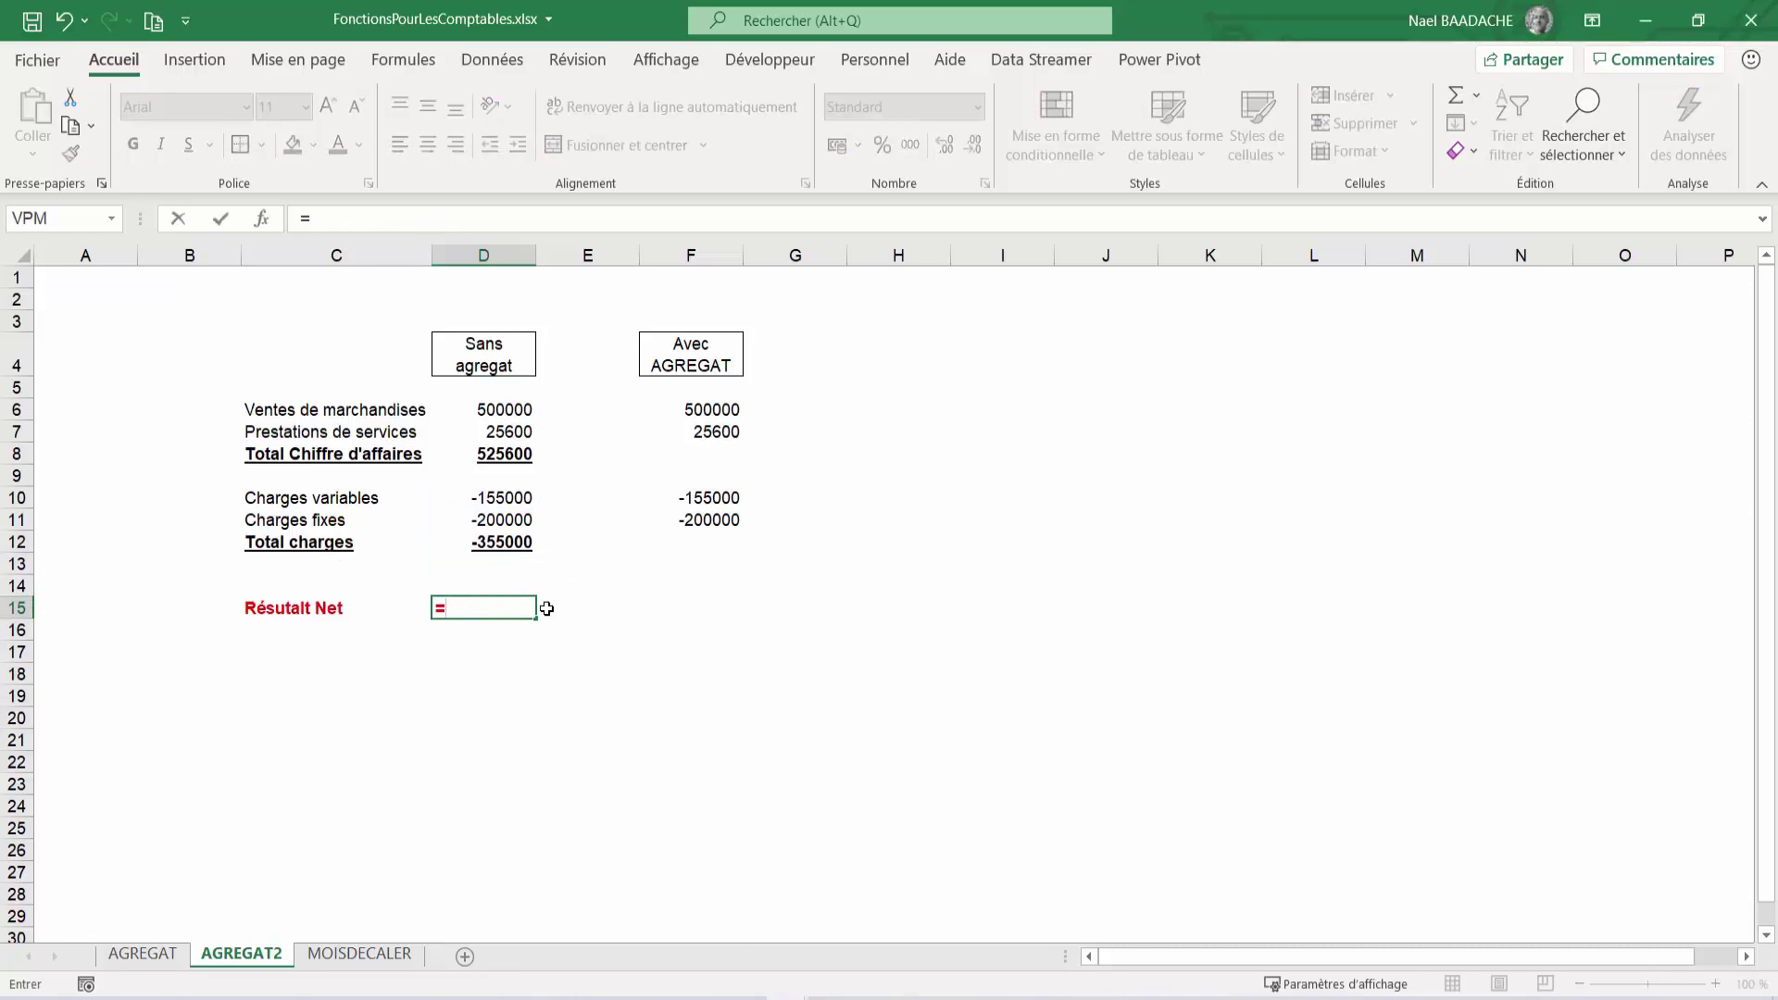
text(somme()
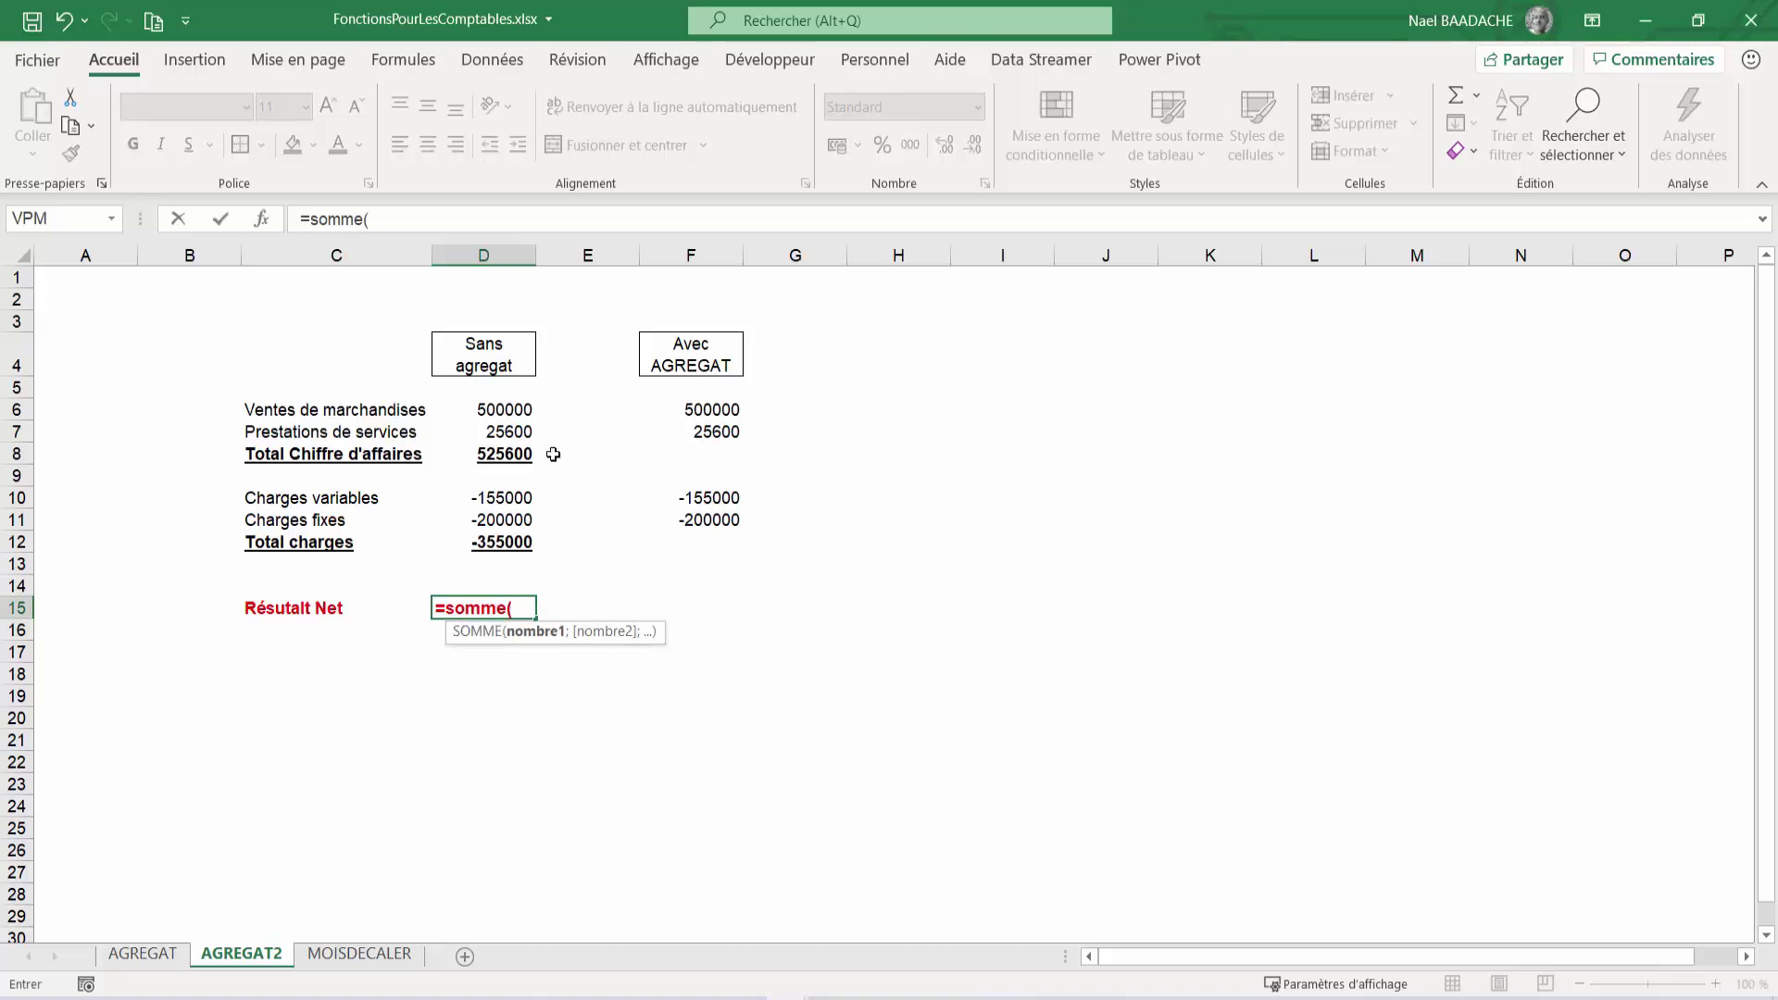
click(510, 457)
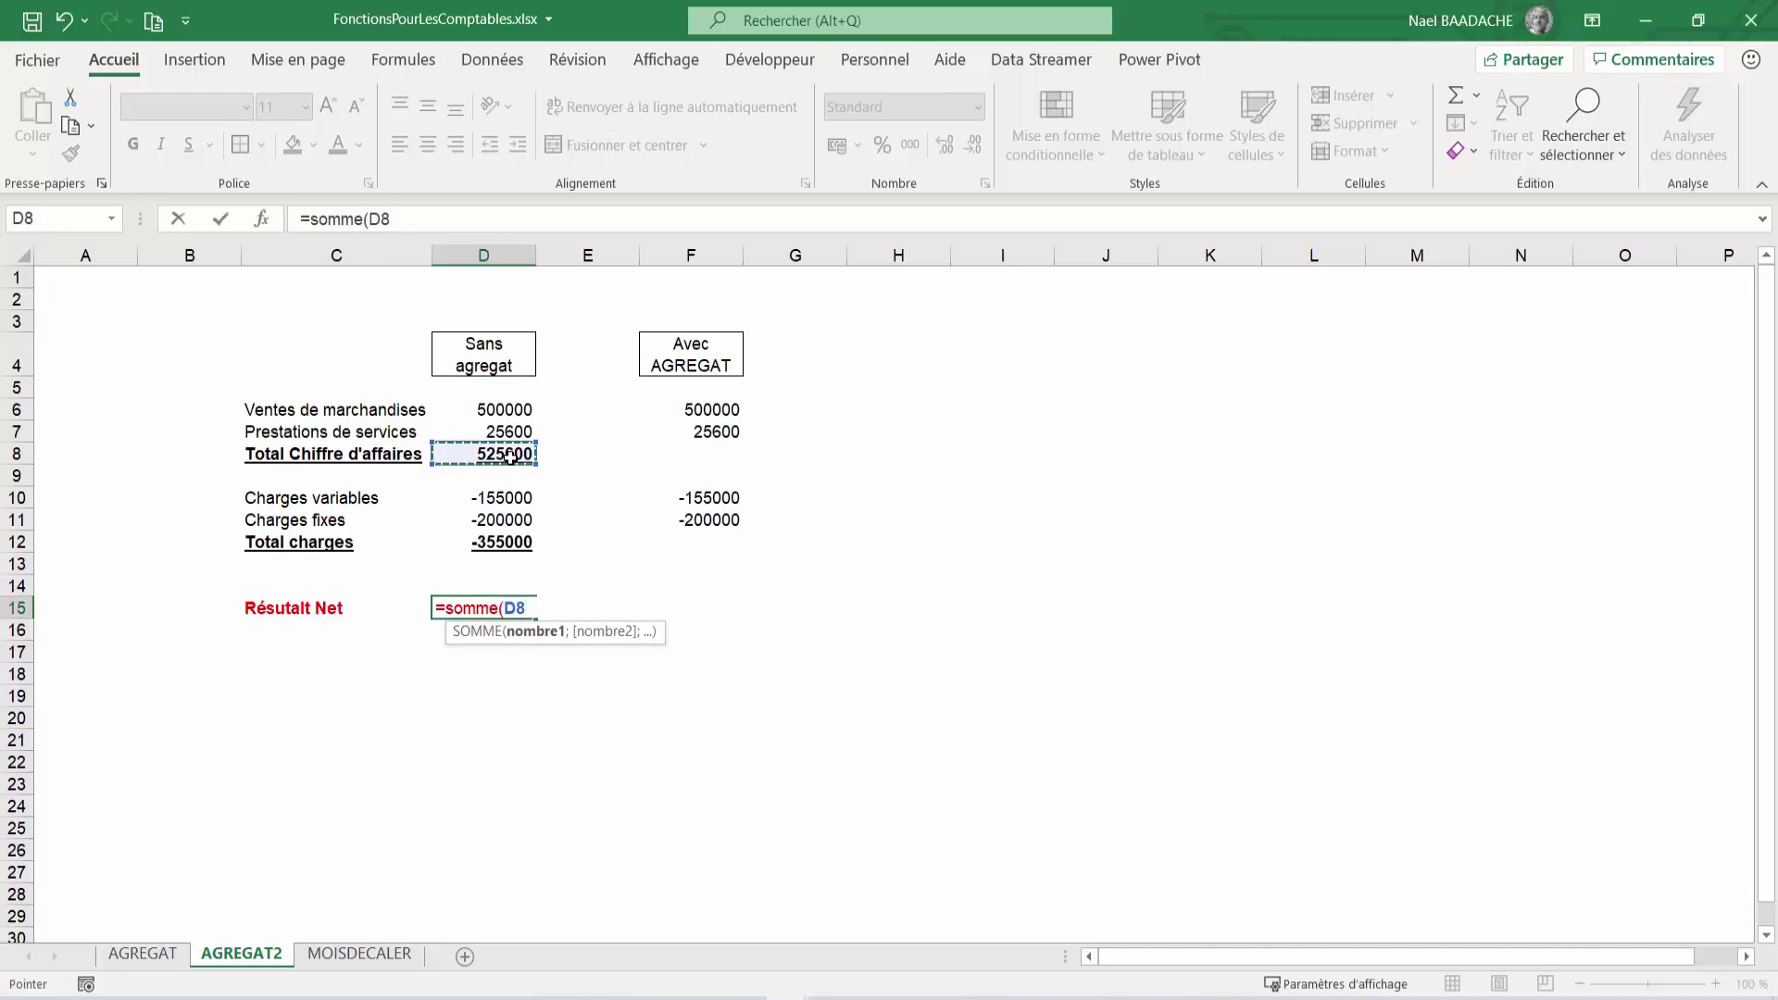
click(432, 222)
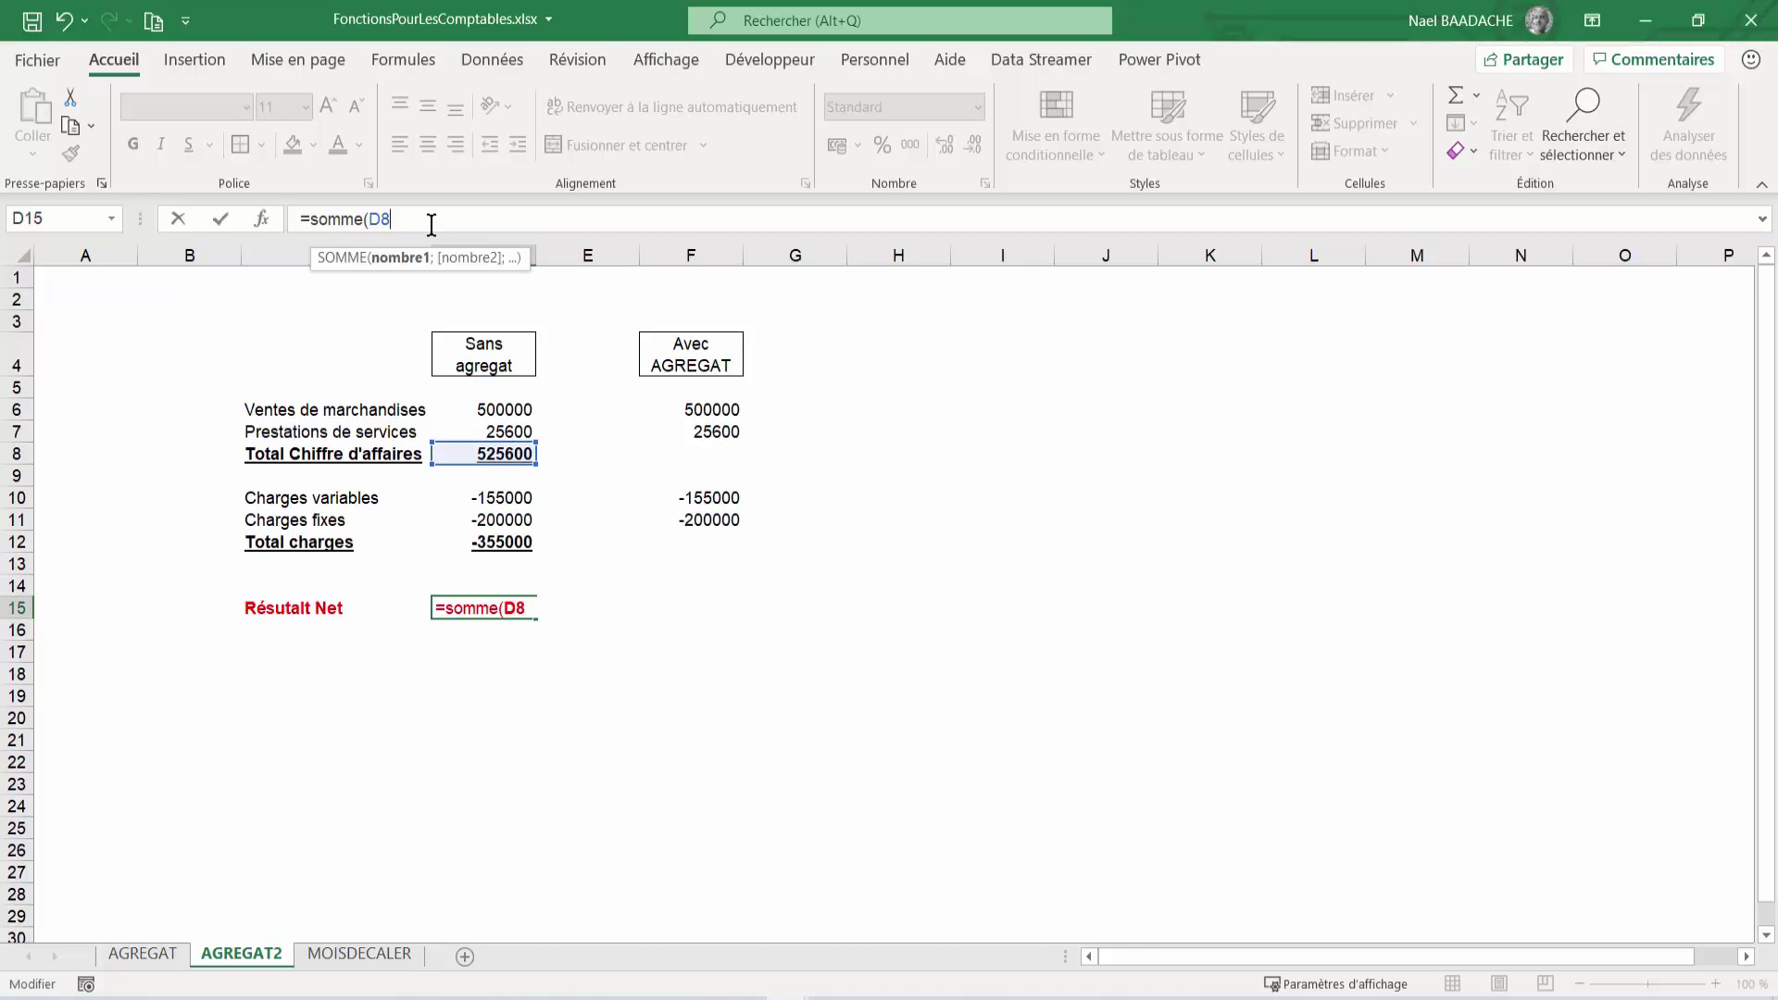
text(;)
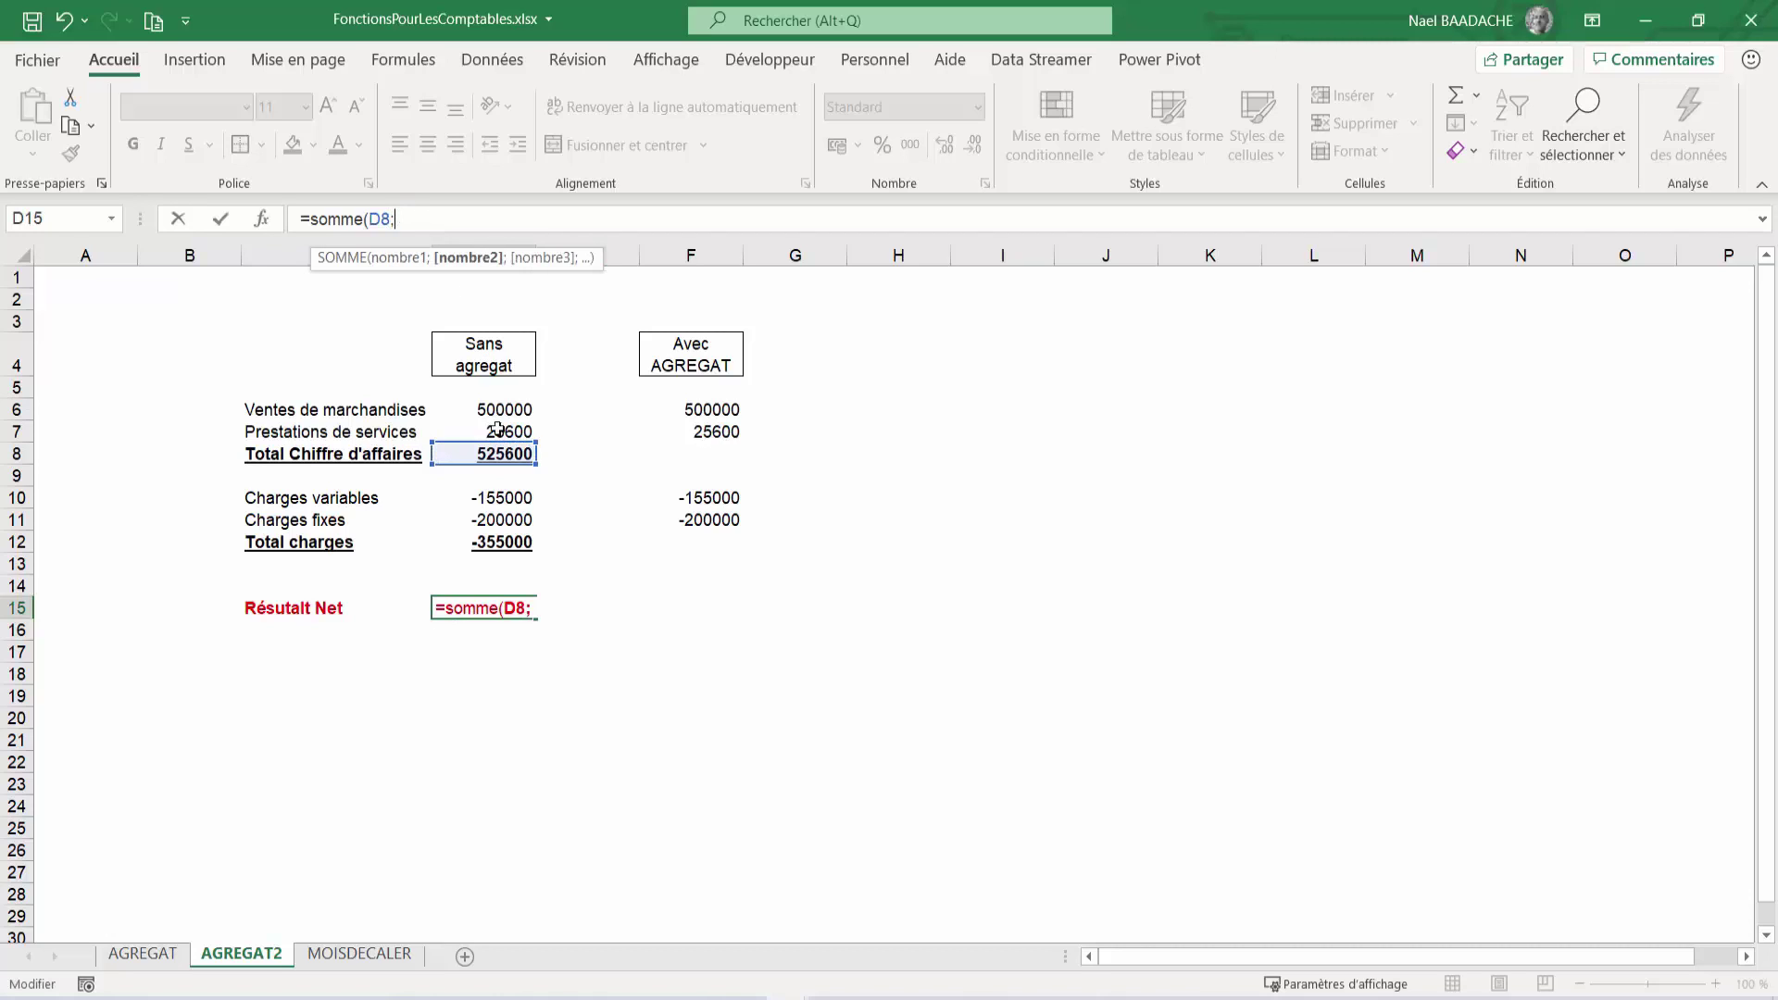
click(482, 545)
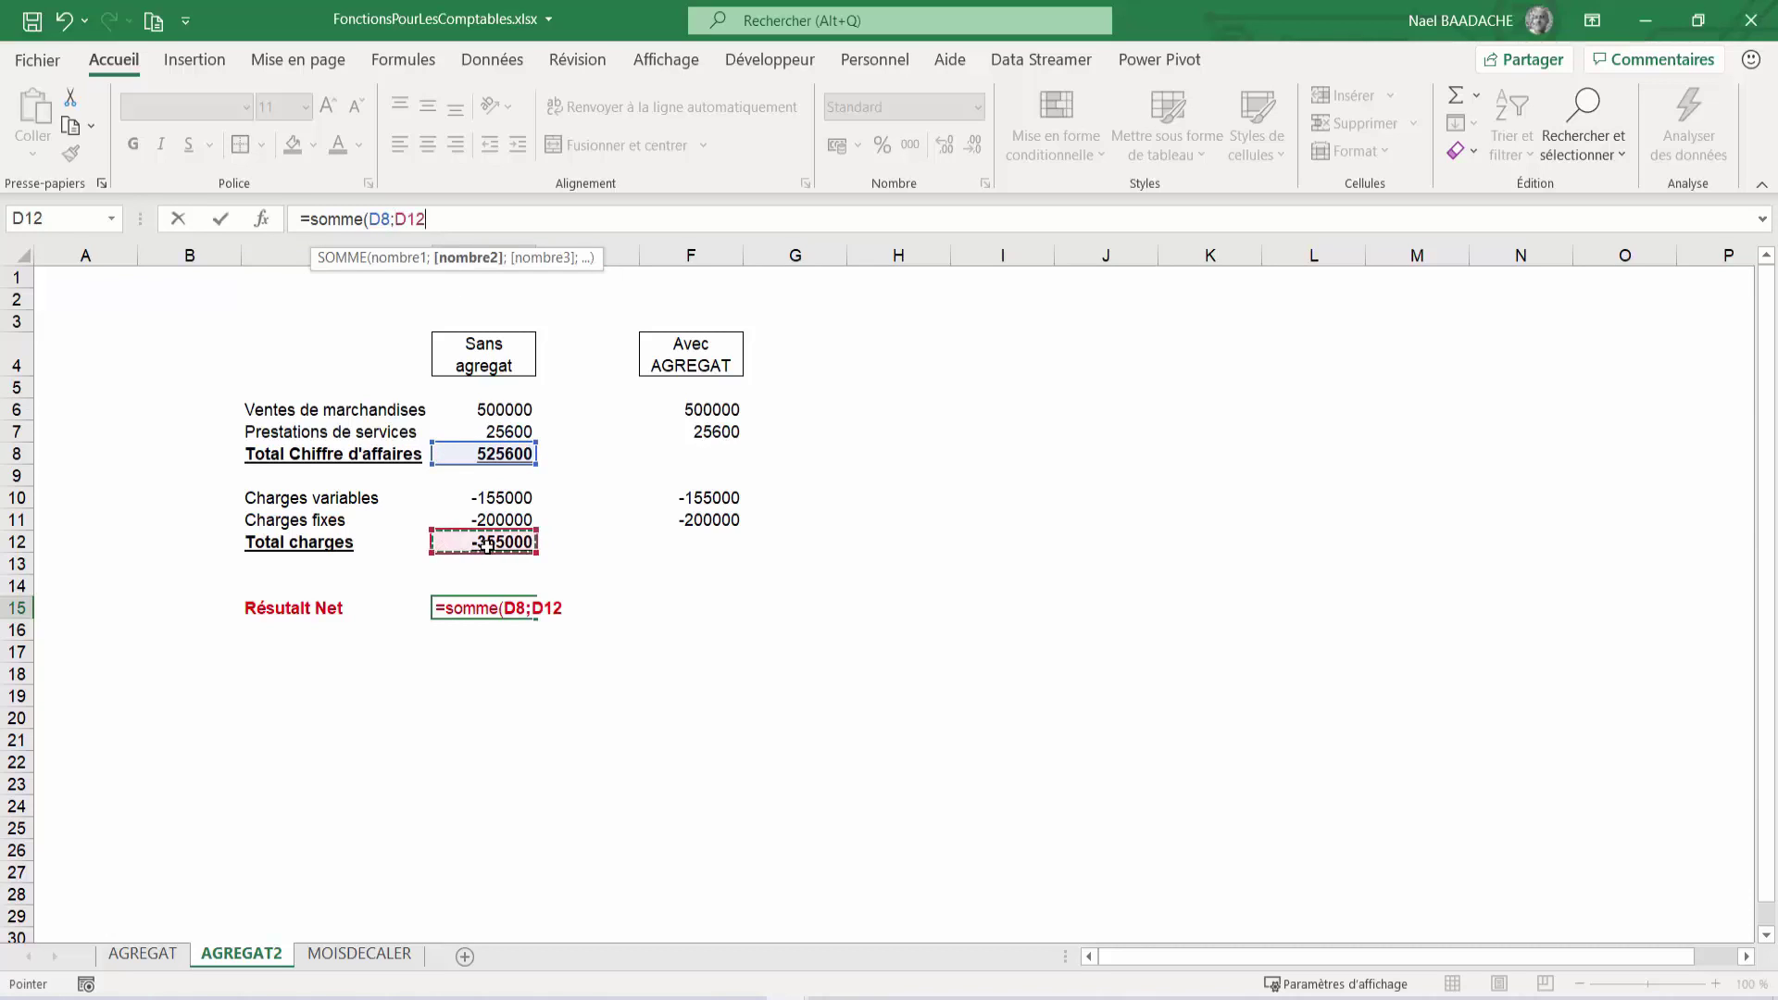
key(Return)
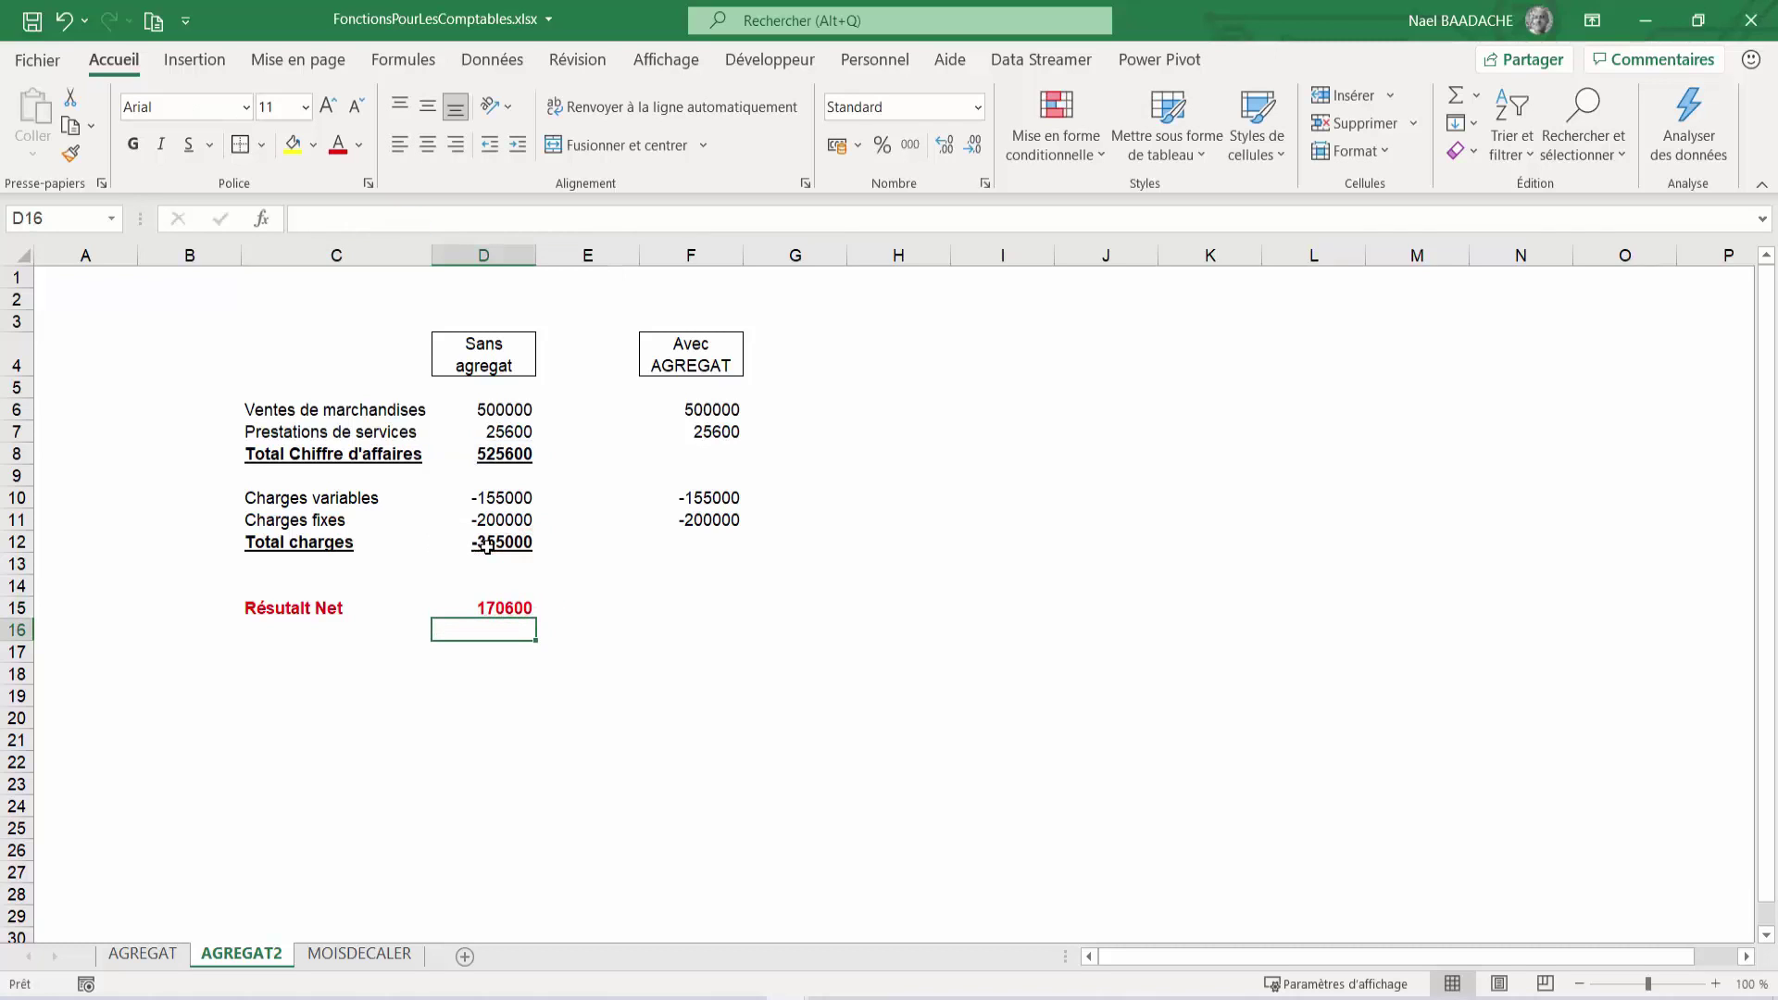
click(509, 607)
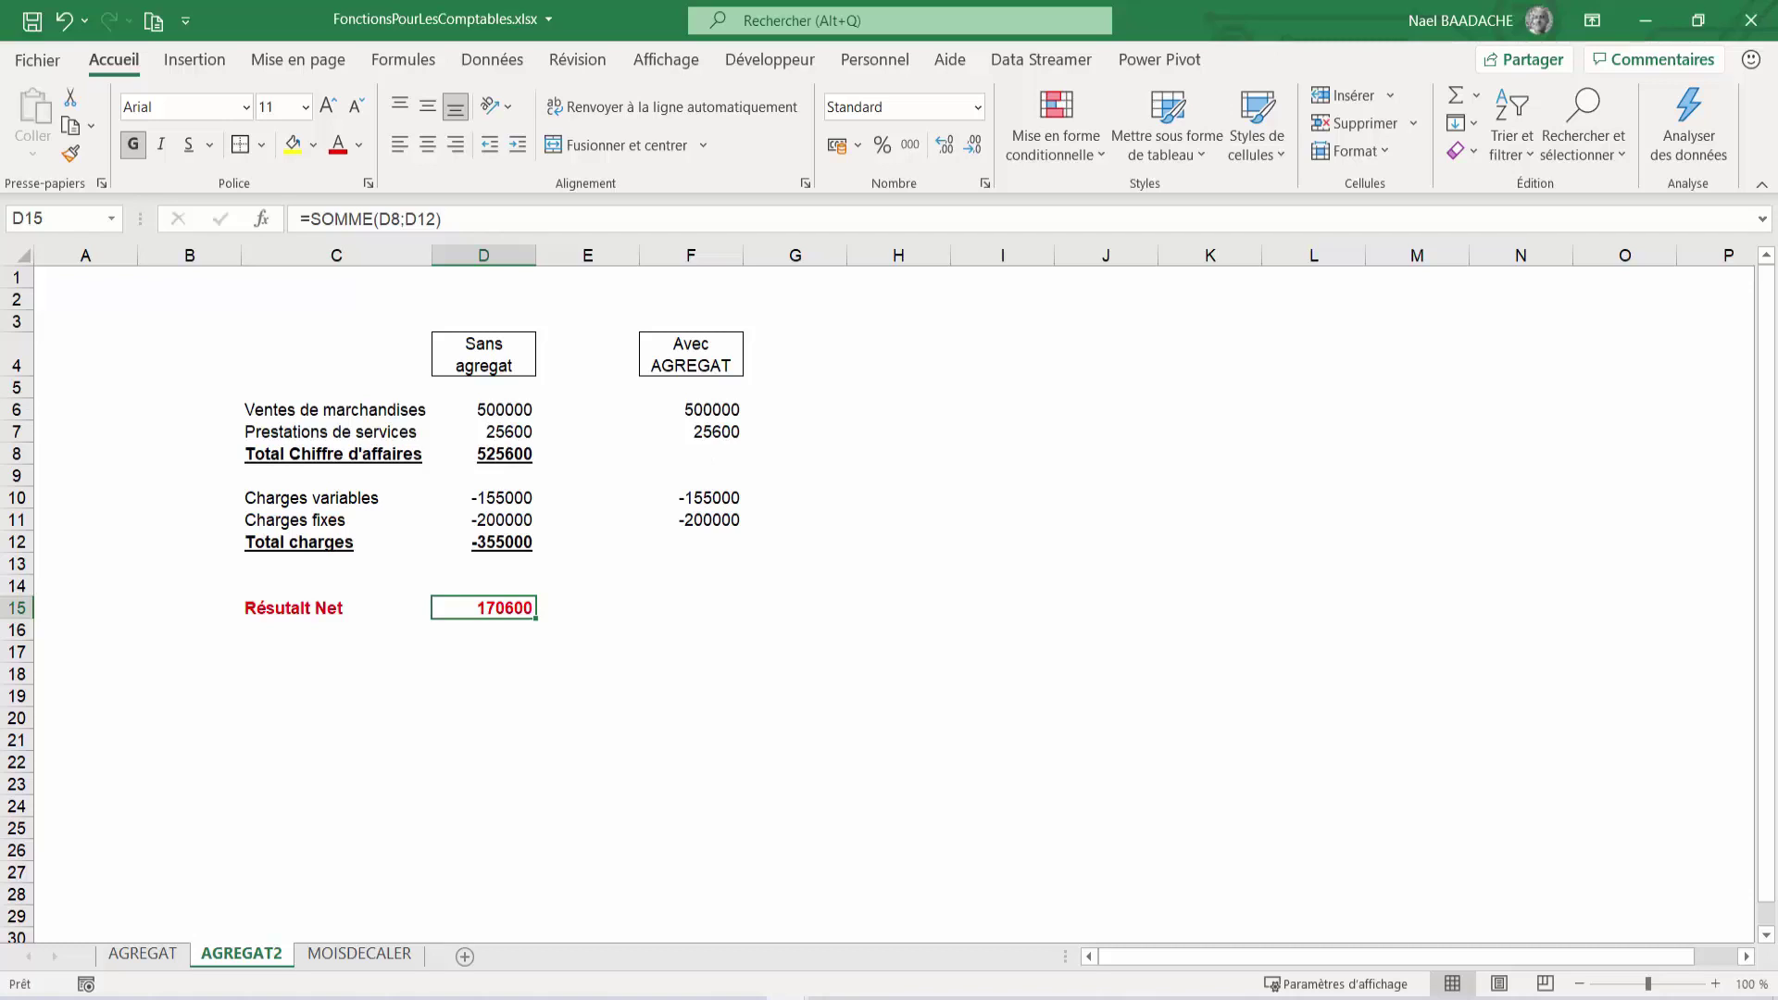
Step: Enter =AGREGAT(9;1;F6:F7) in F8, totalling Chiffre d'affaires at 525600
click(688, 454)
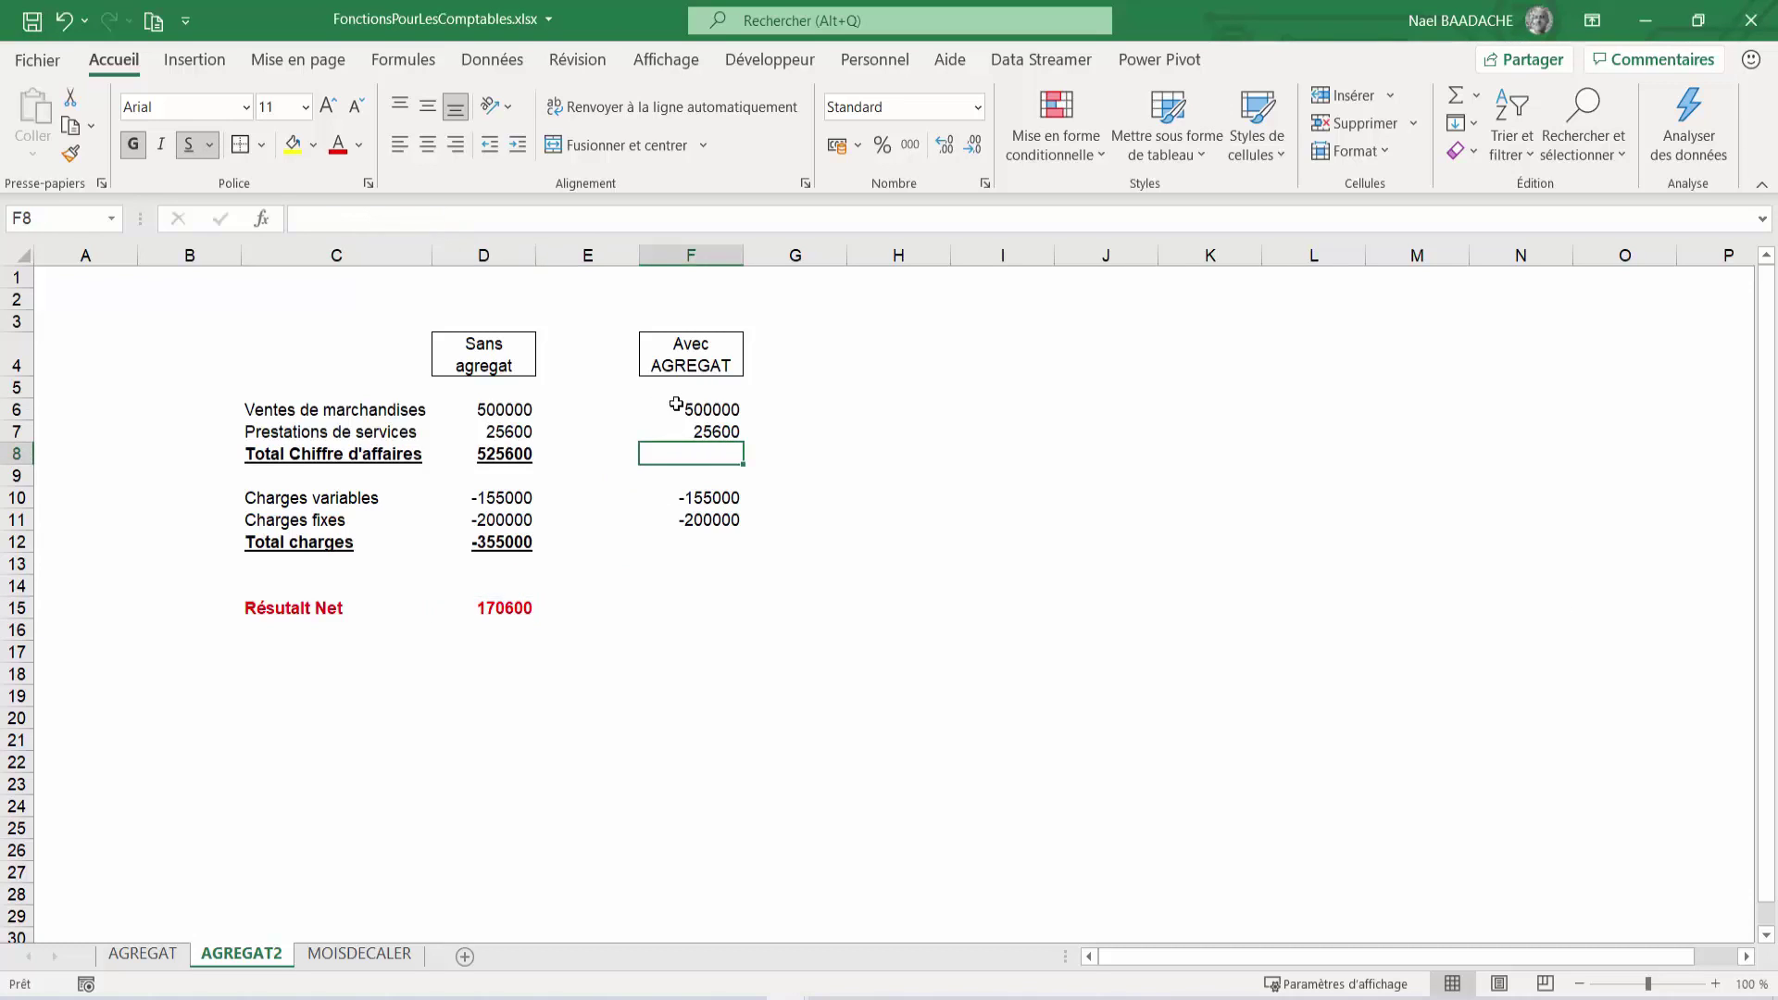
text(=)
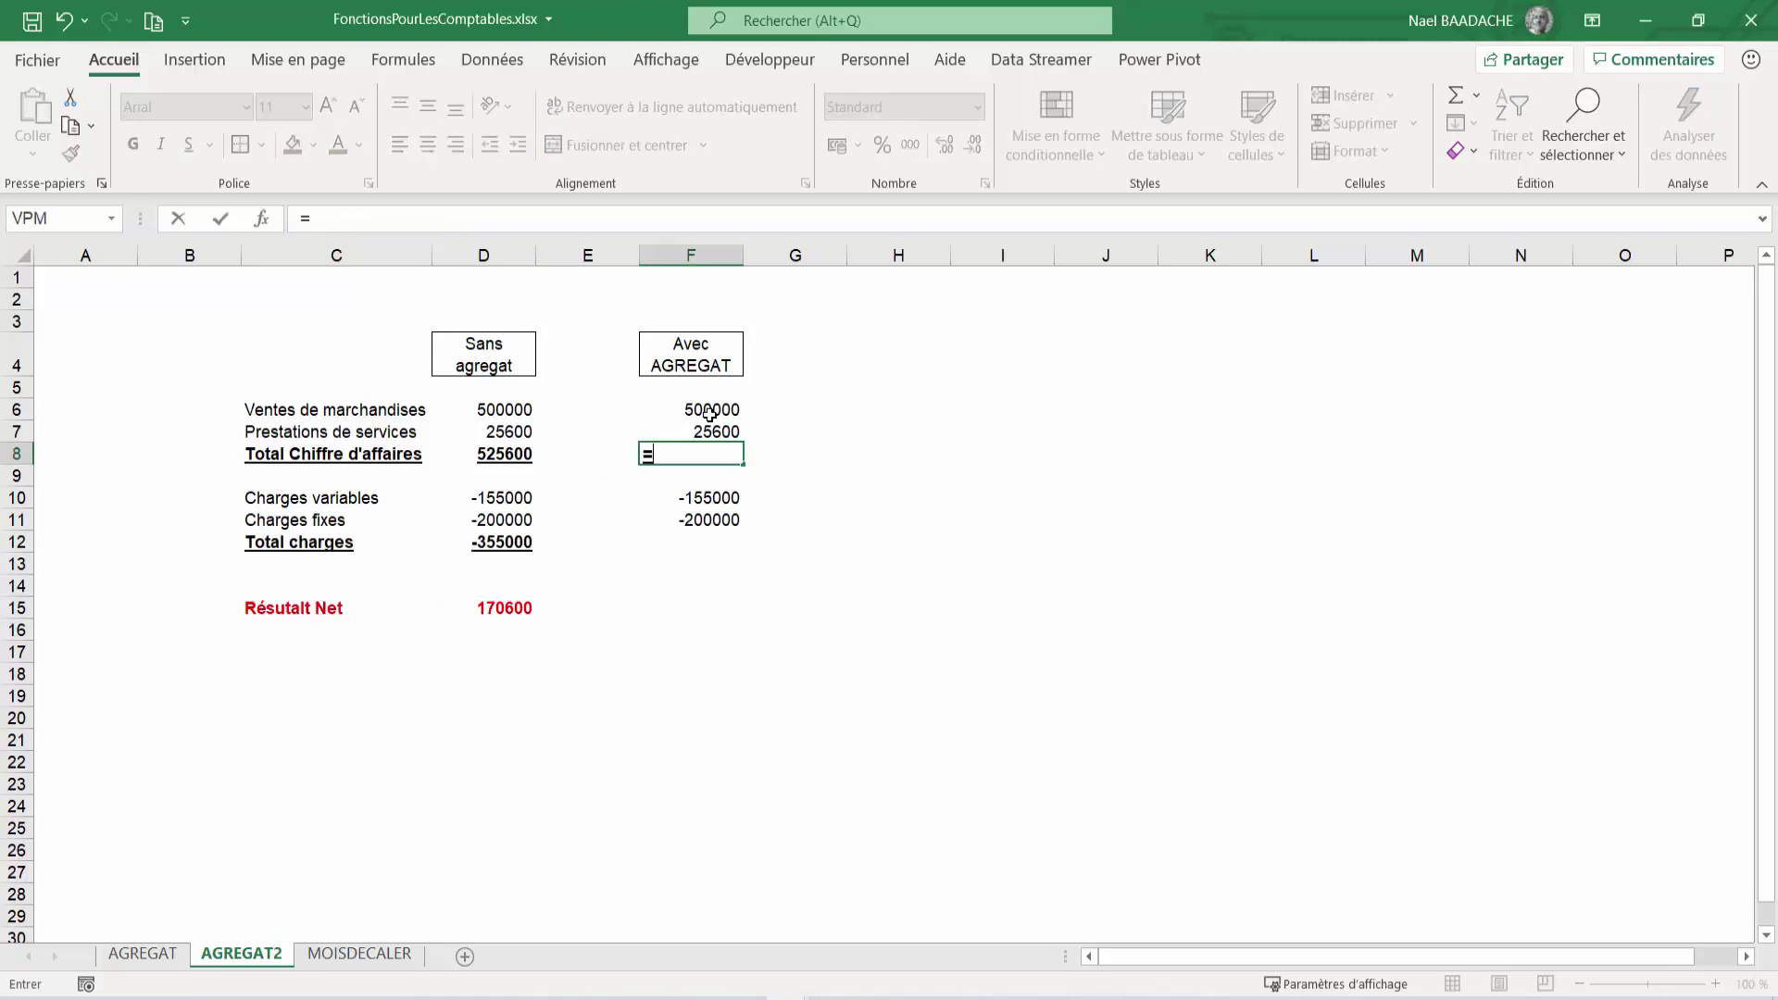
text(agre)
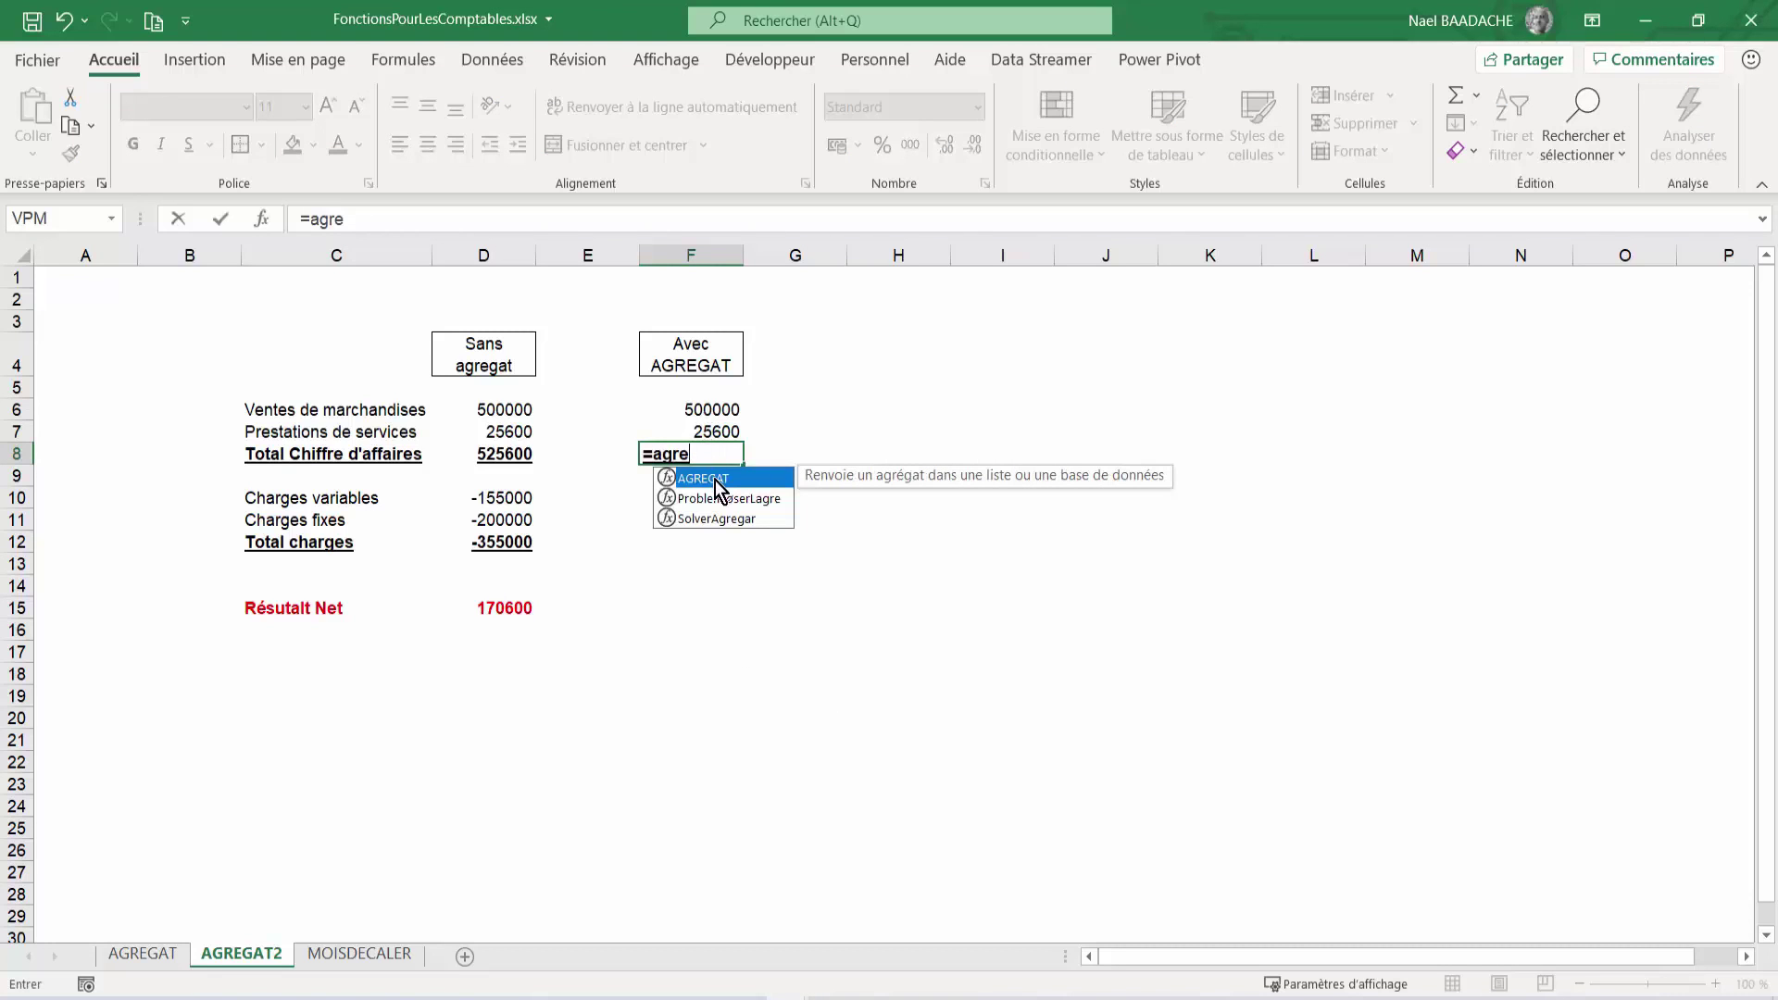
double_click(715, 478)
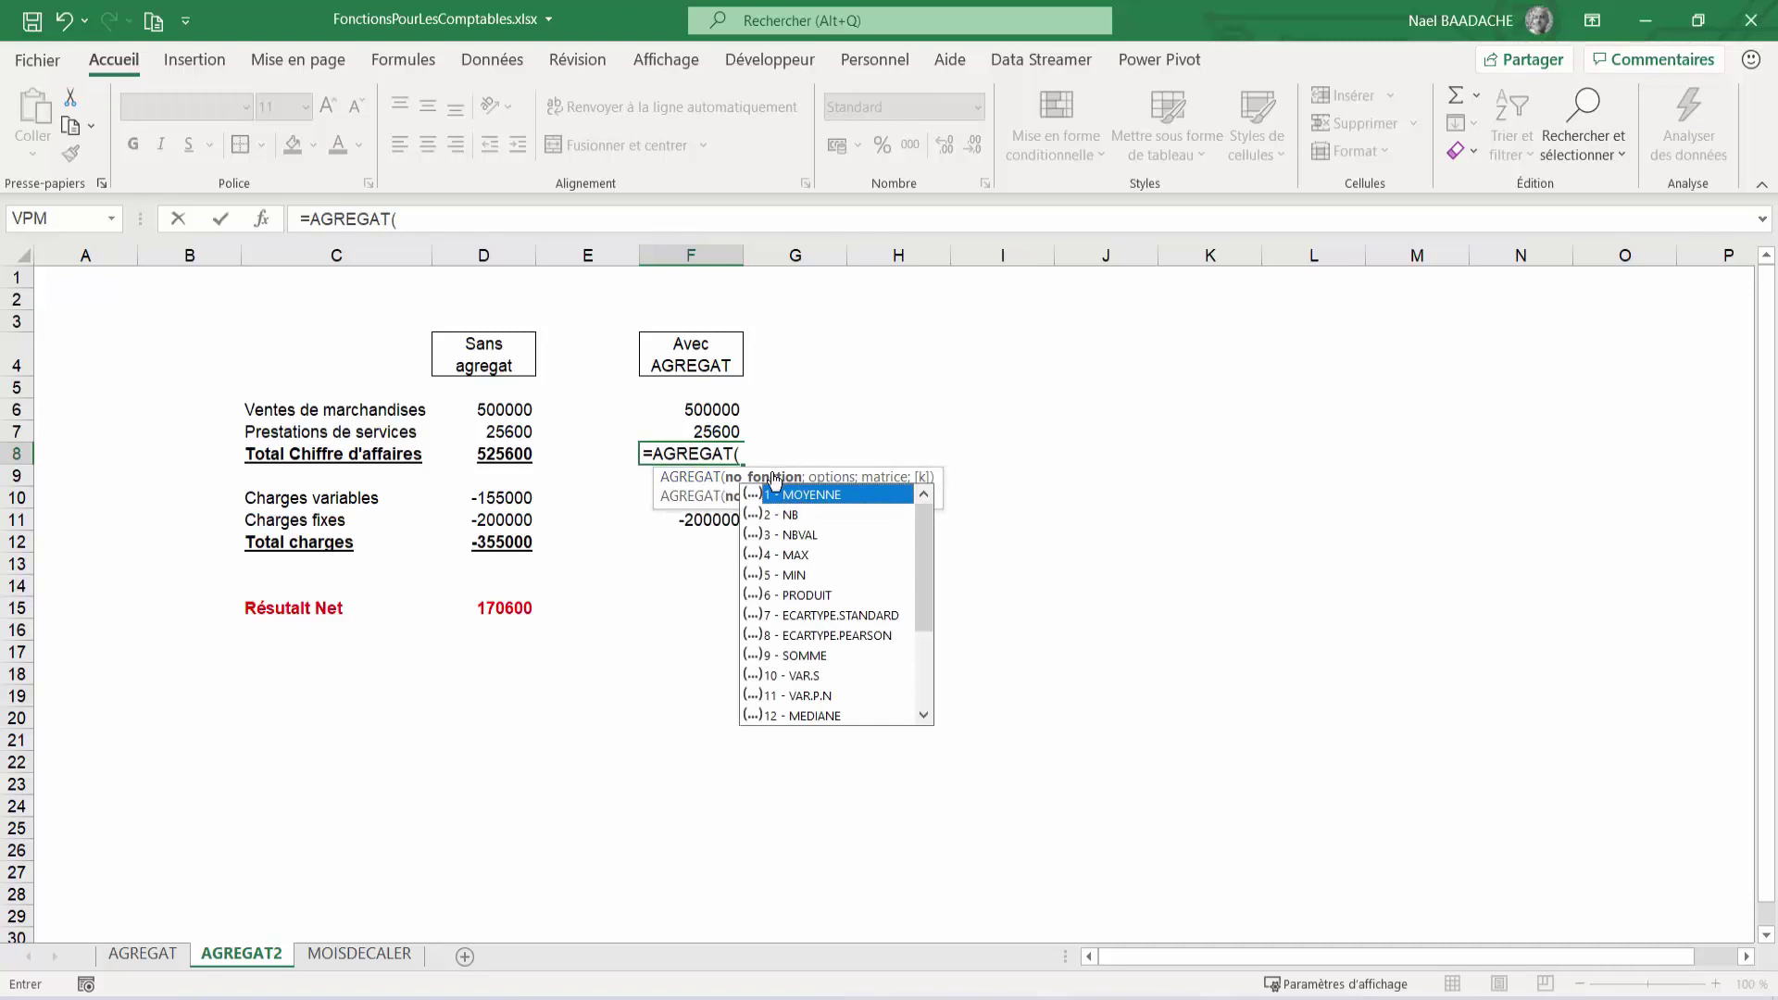
double_click(806, 655)
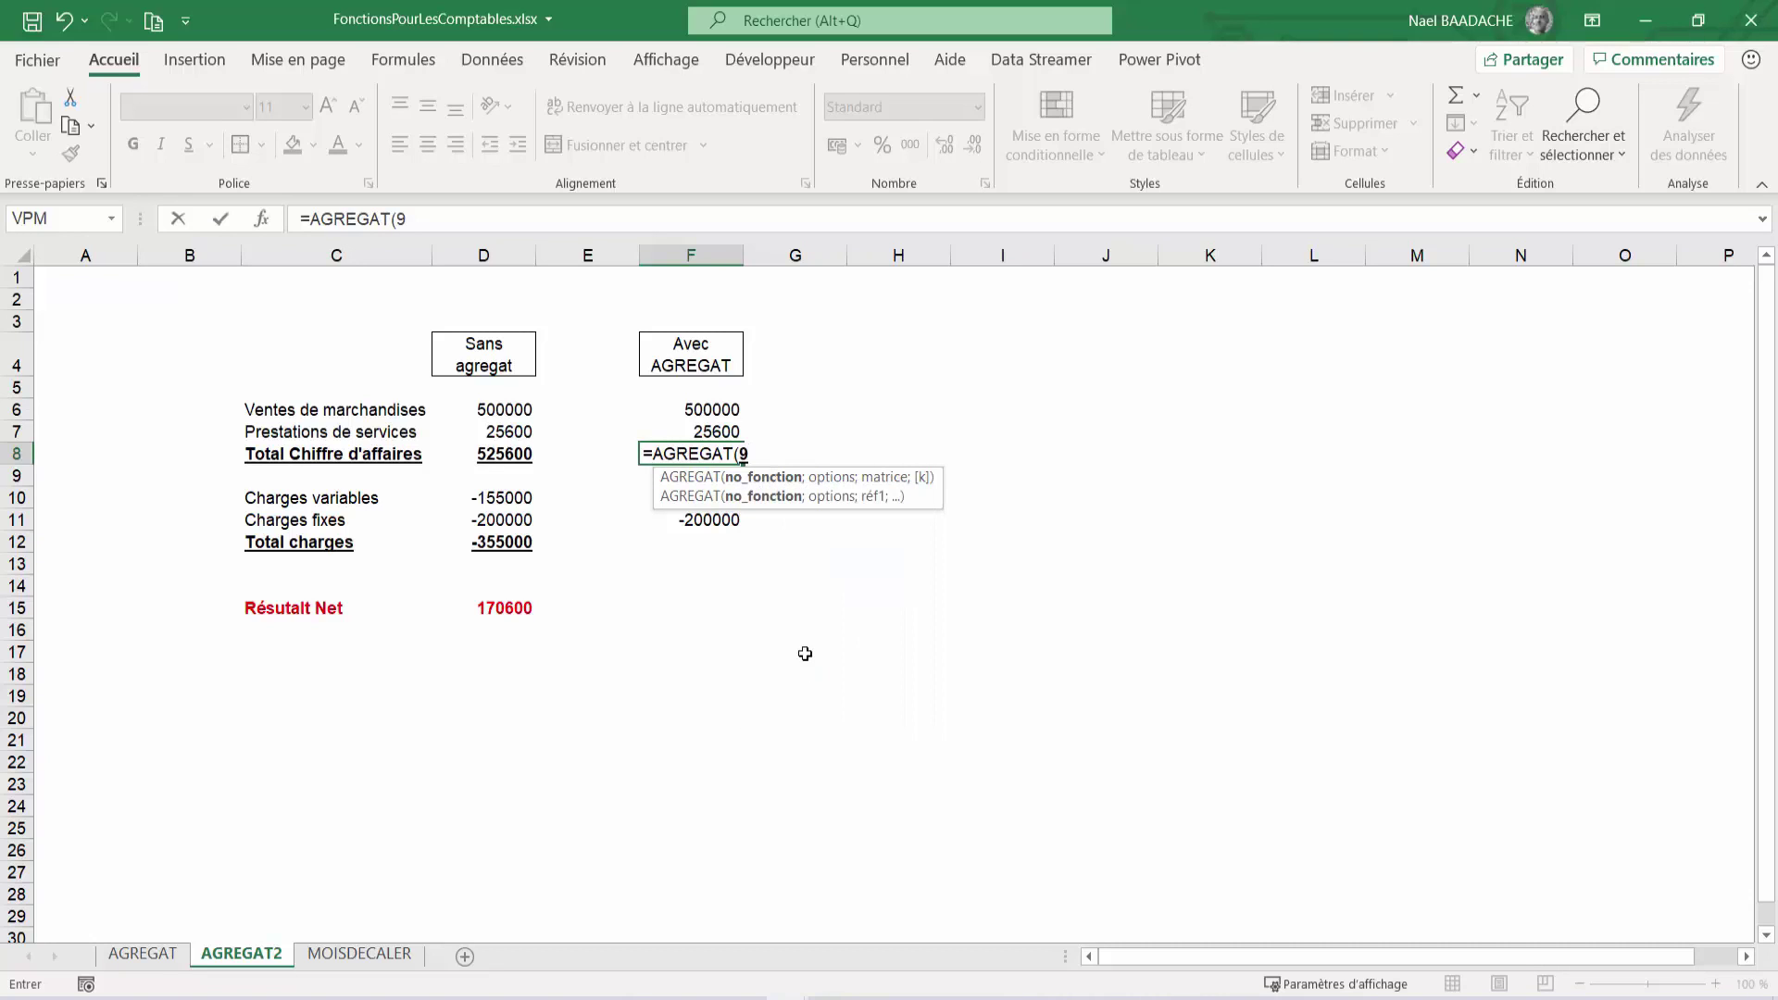
text(;1)
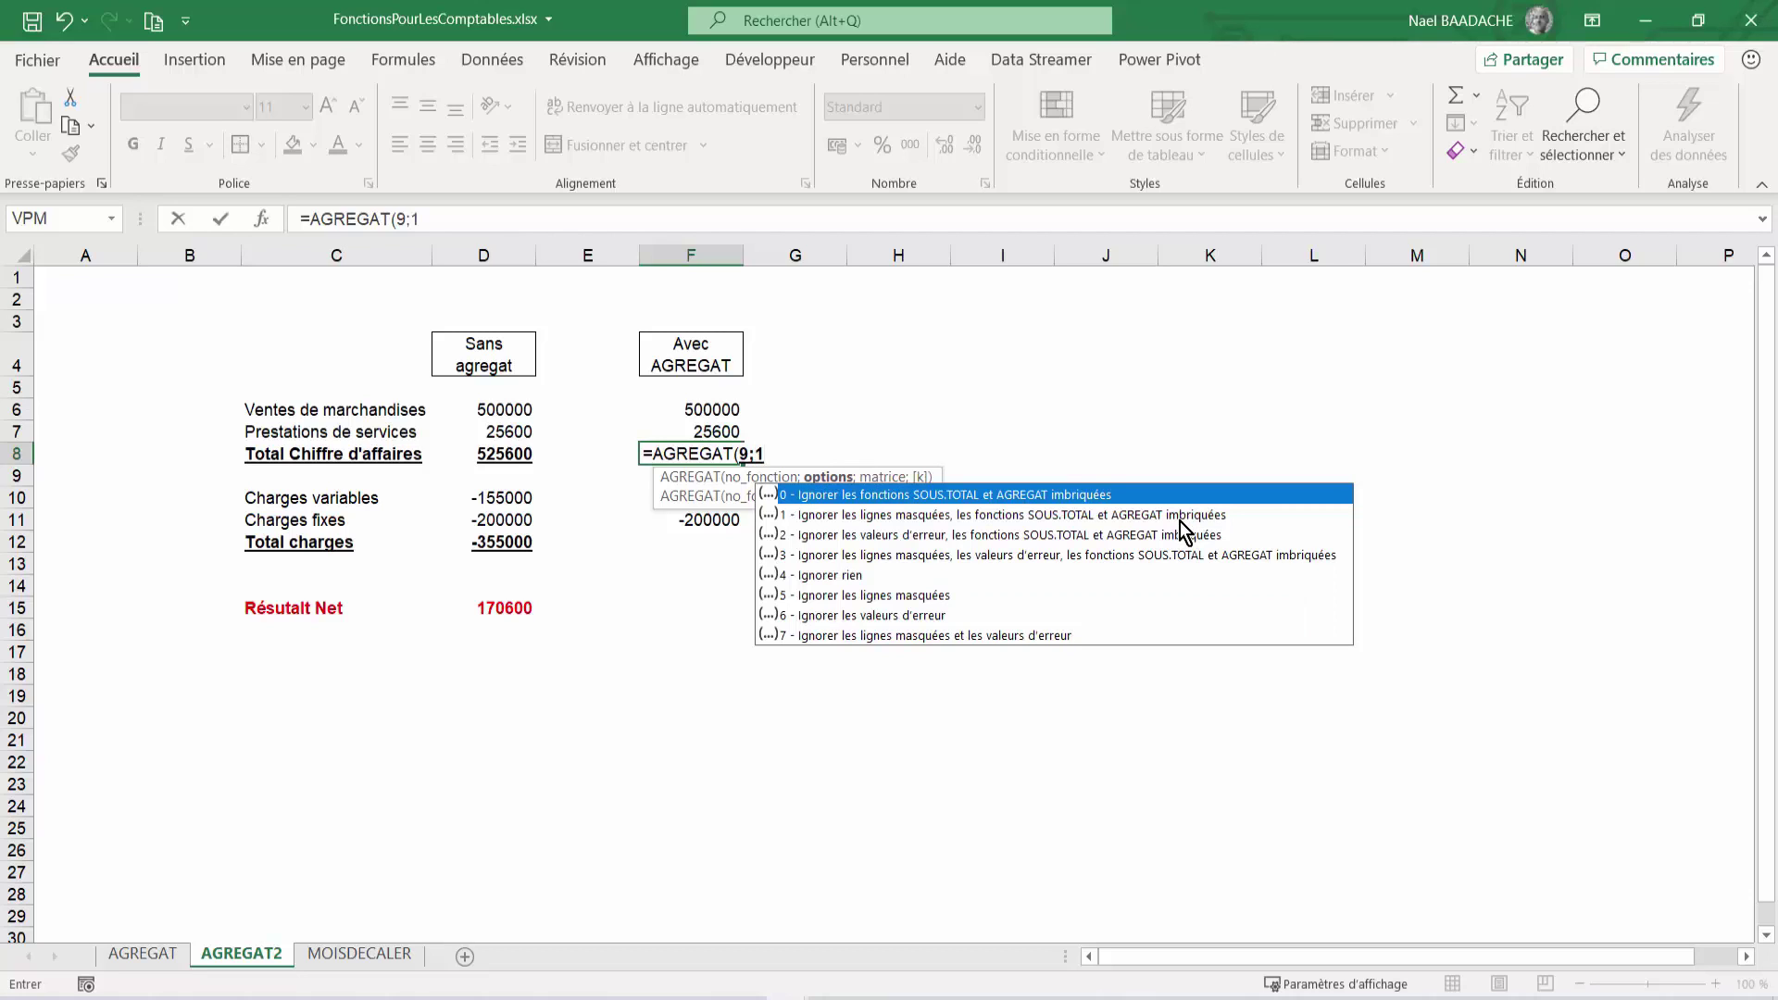
text(;)
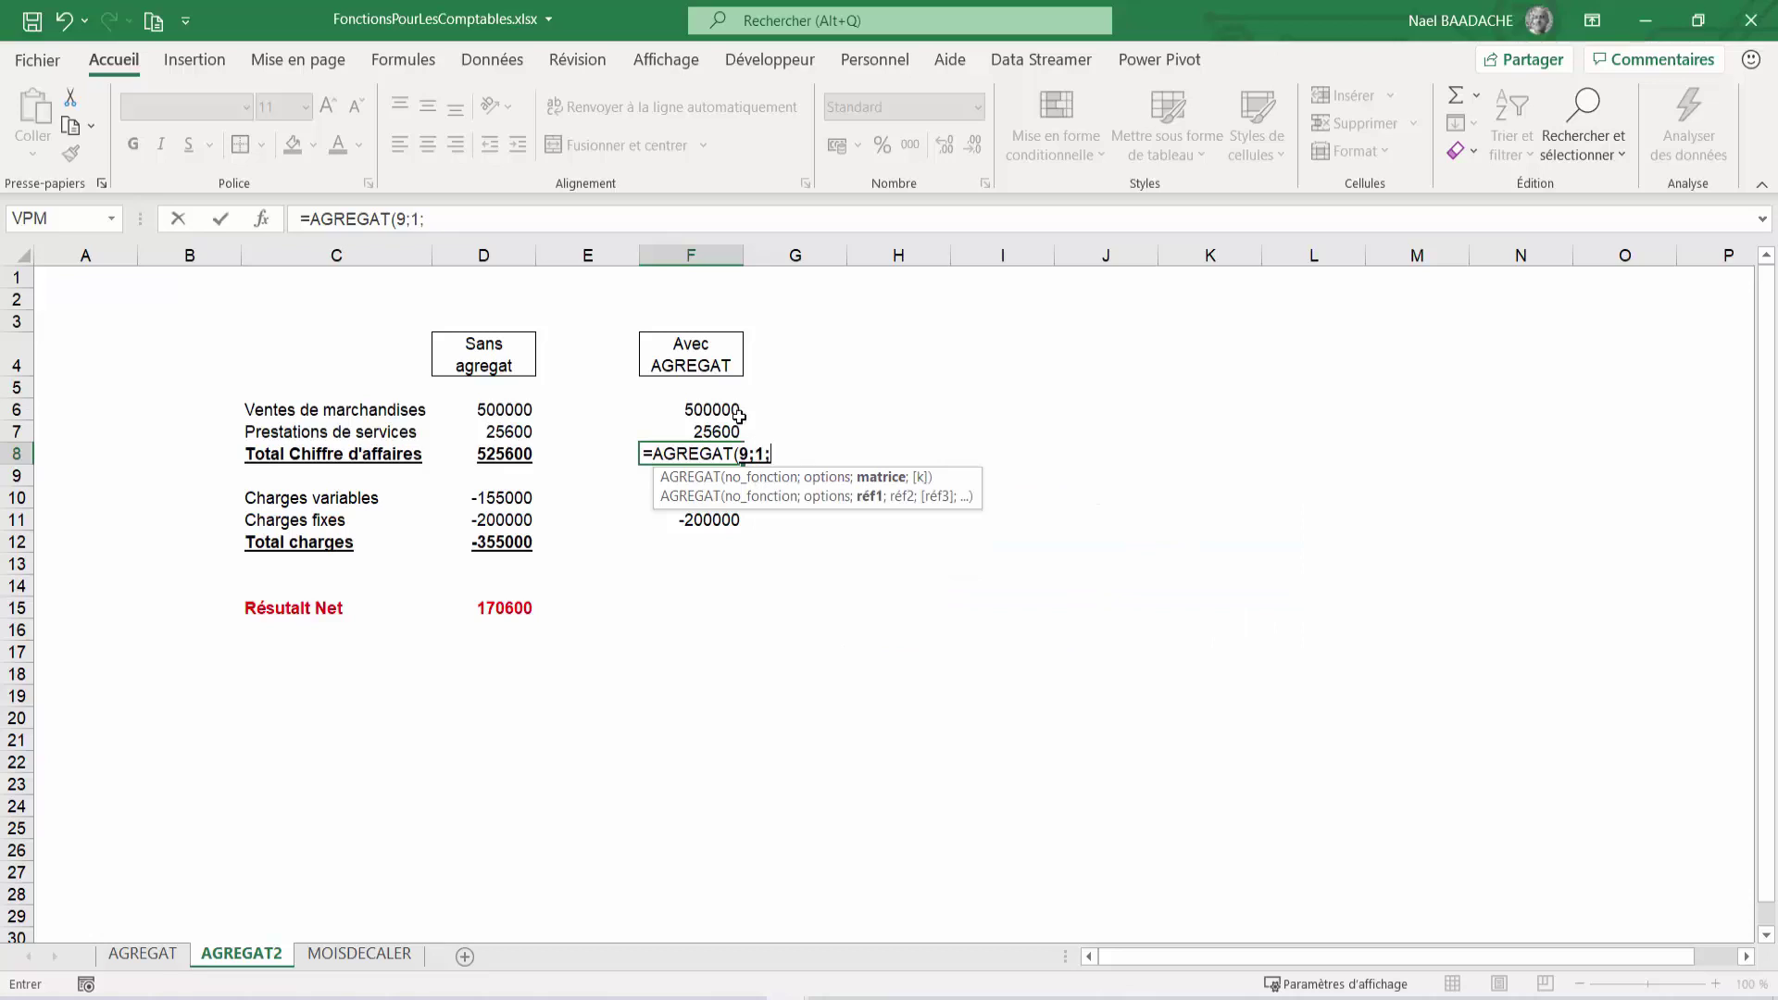
drag(722, 411, 723, 429)
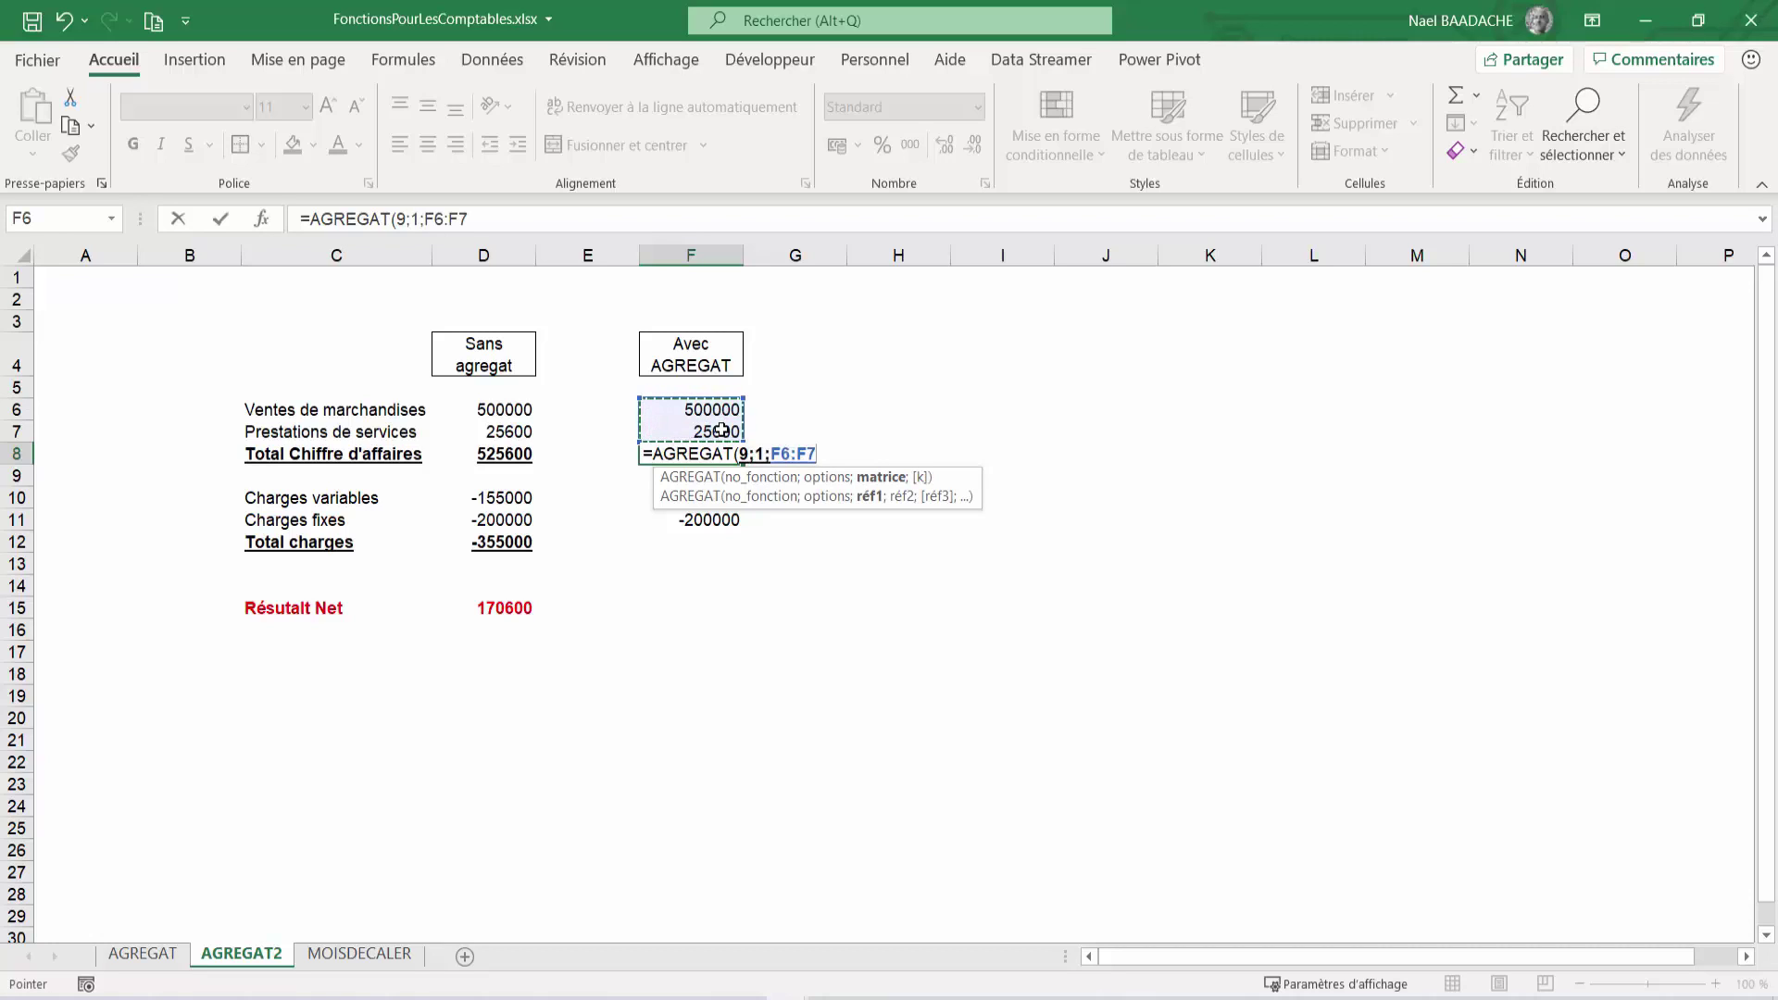
text())
key(Return)
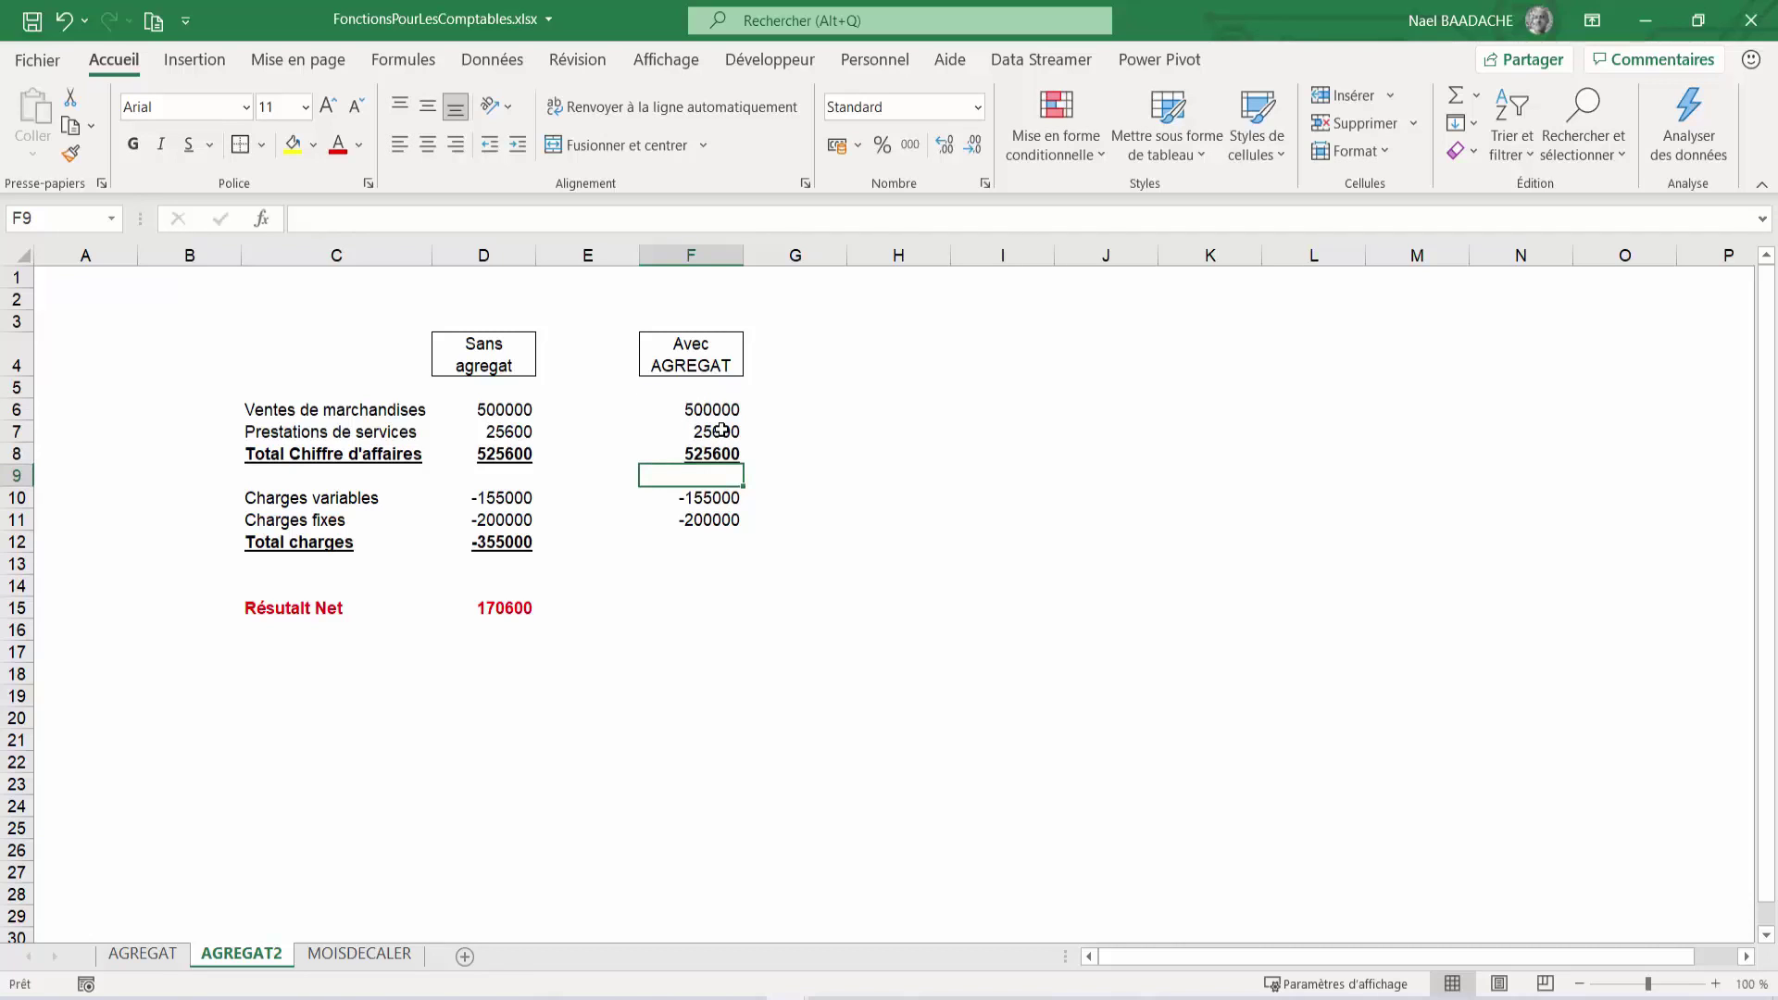
click(709, 546)
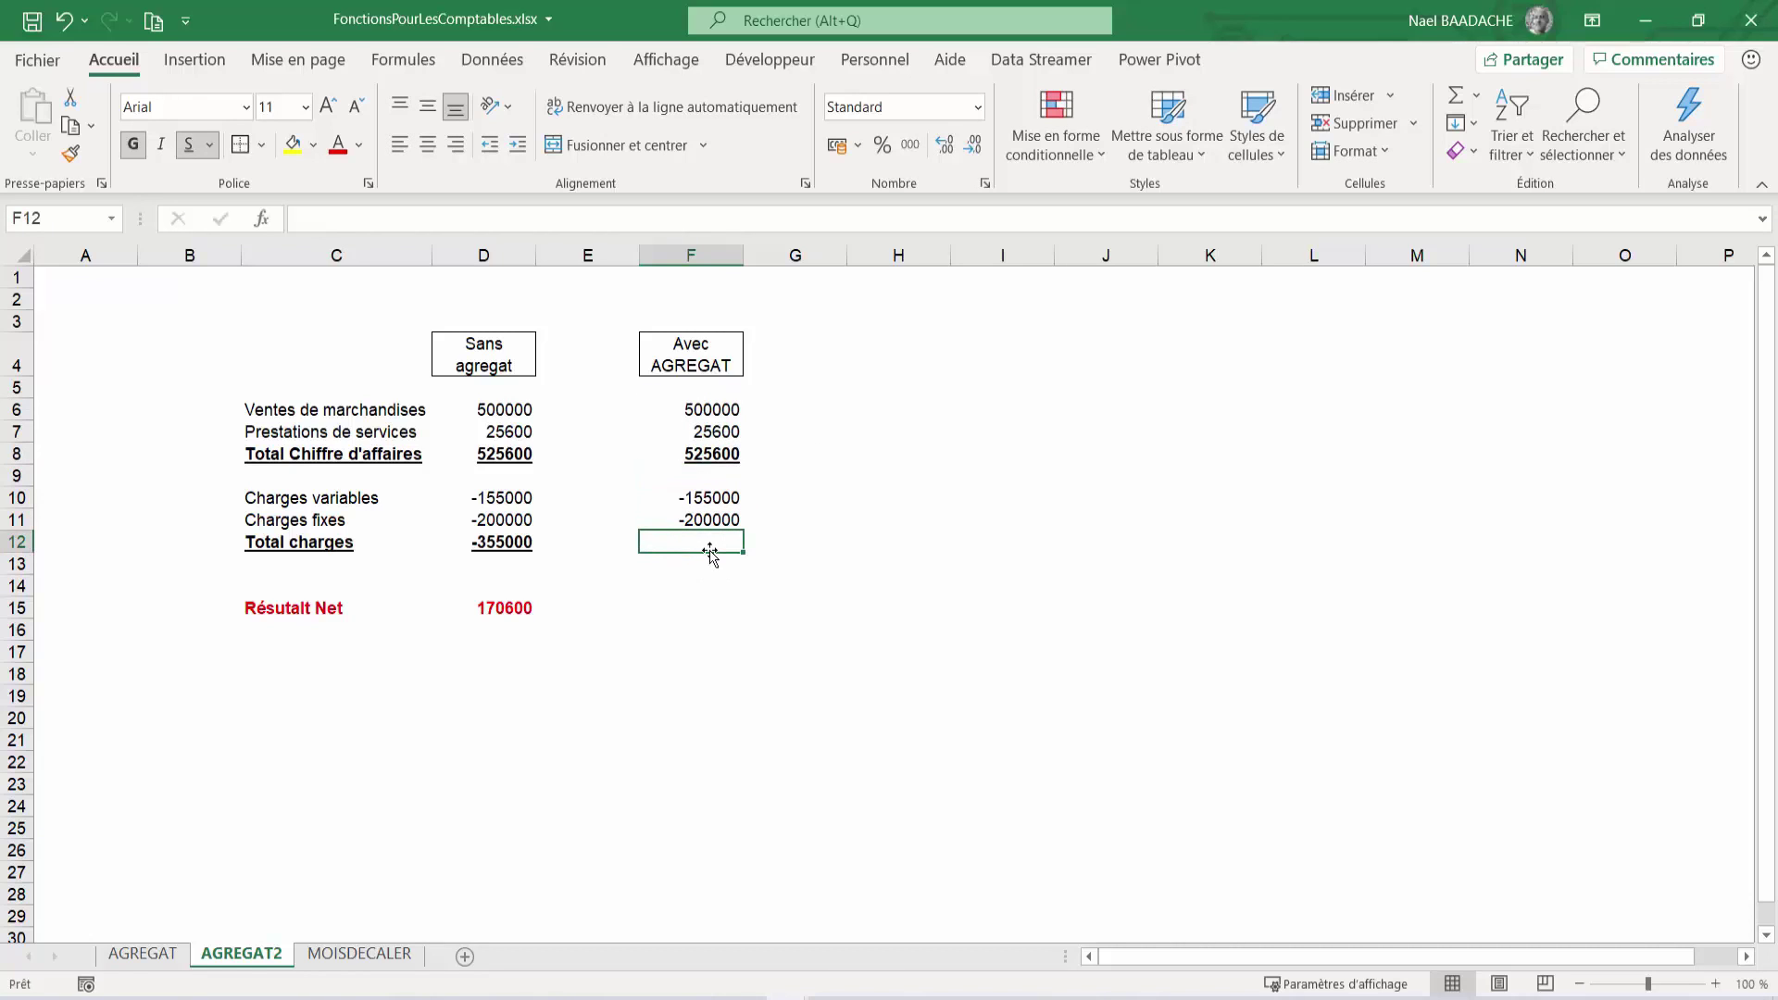
Step: Total charges in F12 with =AGREGAT(9;1;F10:F11), giving -355000
text(=)
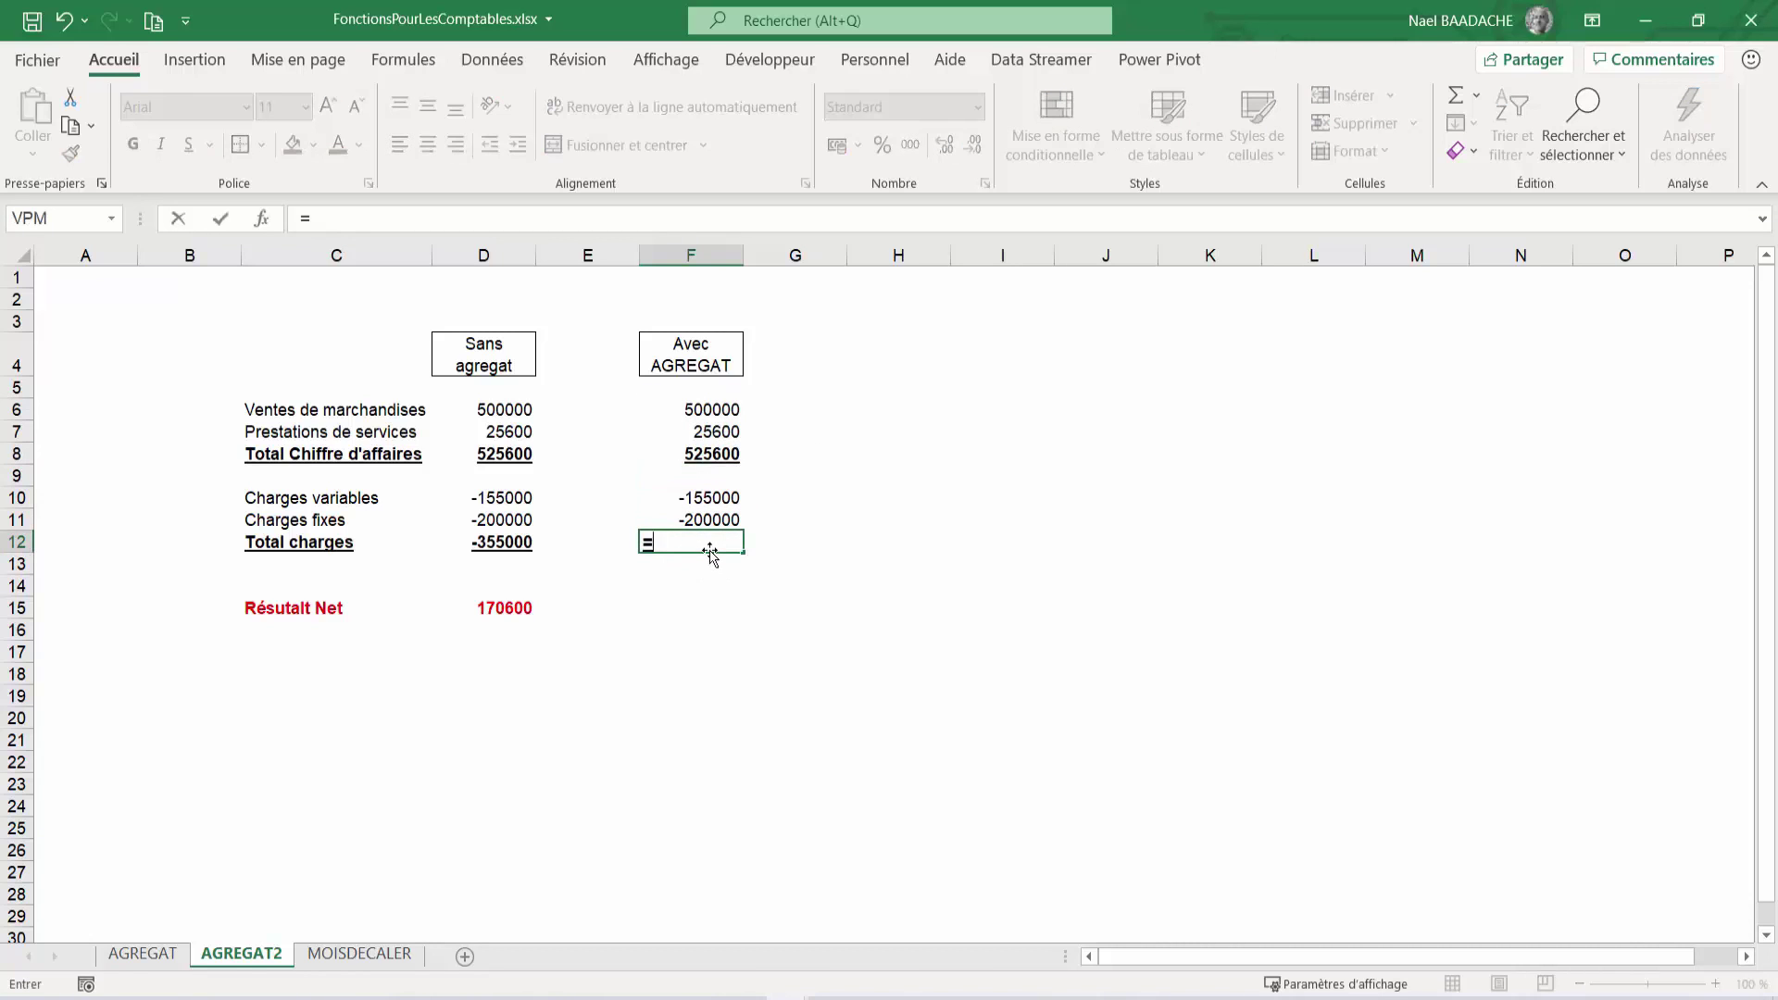
text(agre)
key(Tab)
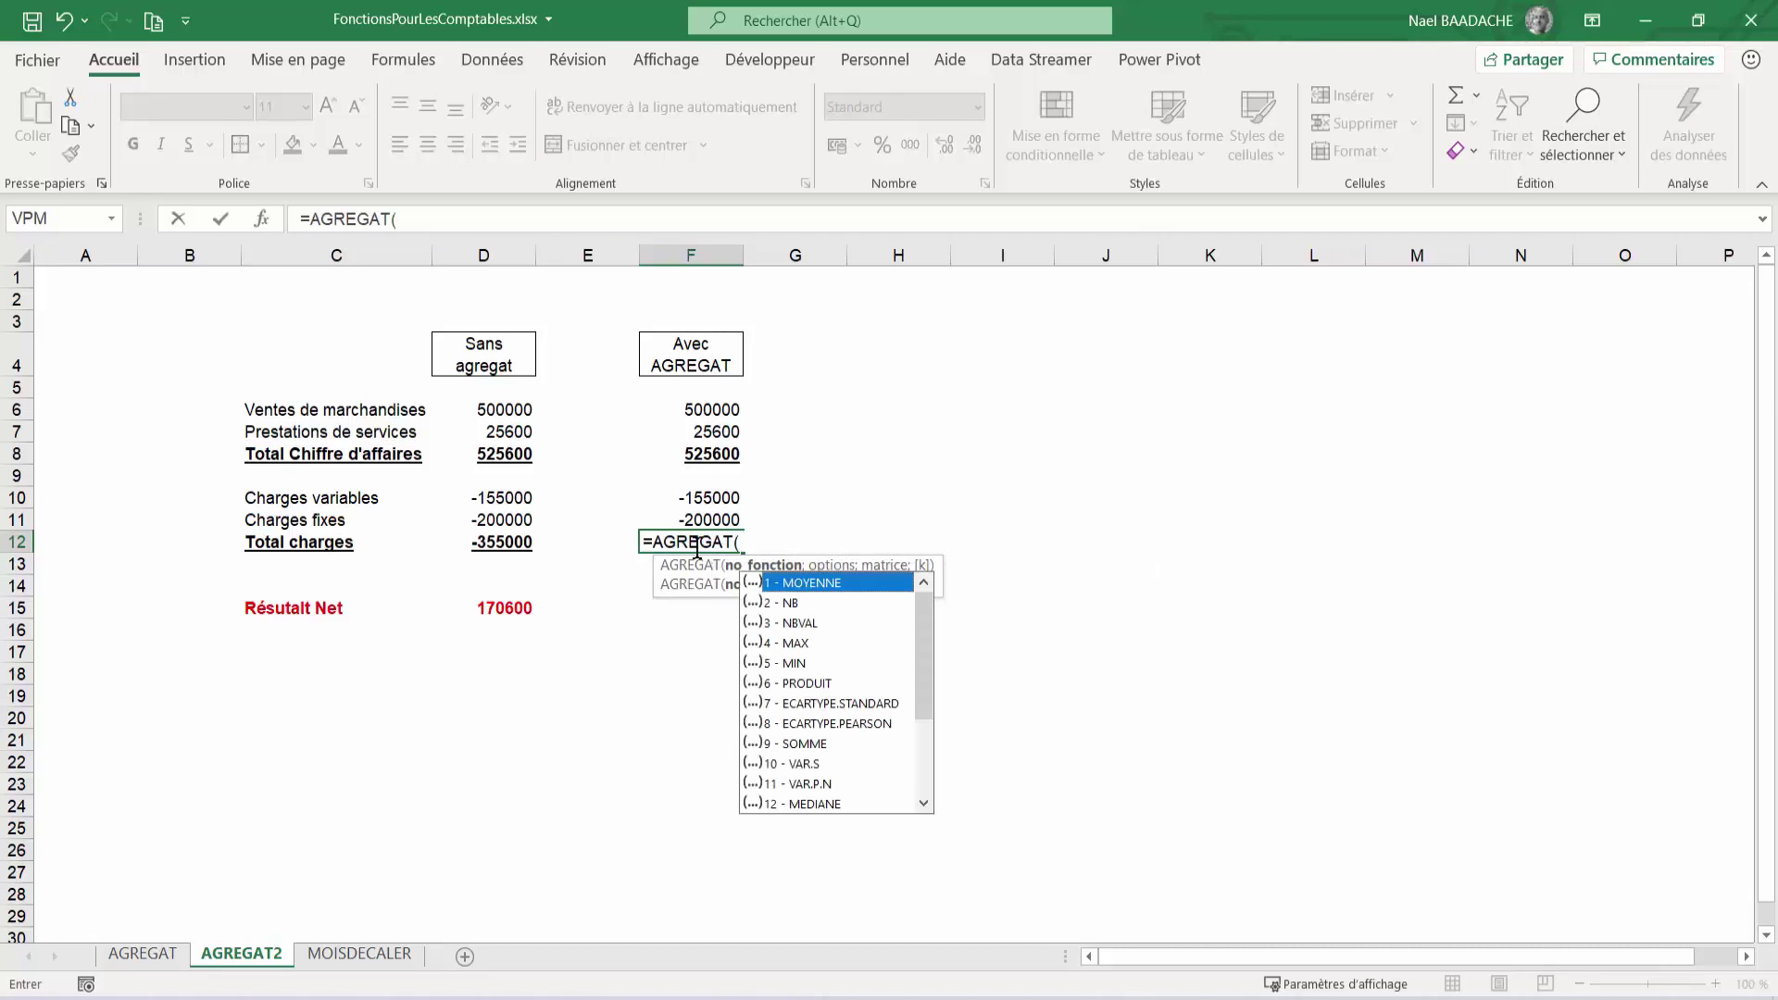
double_click(798, 743)
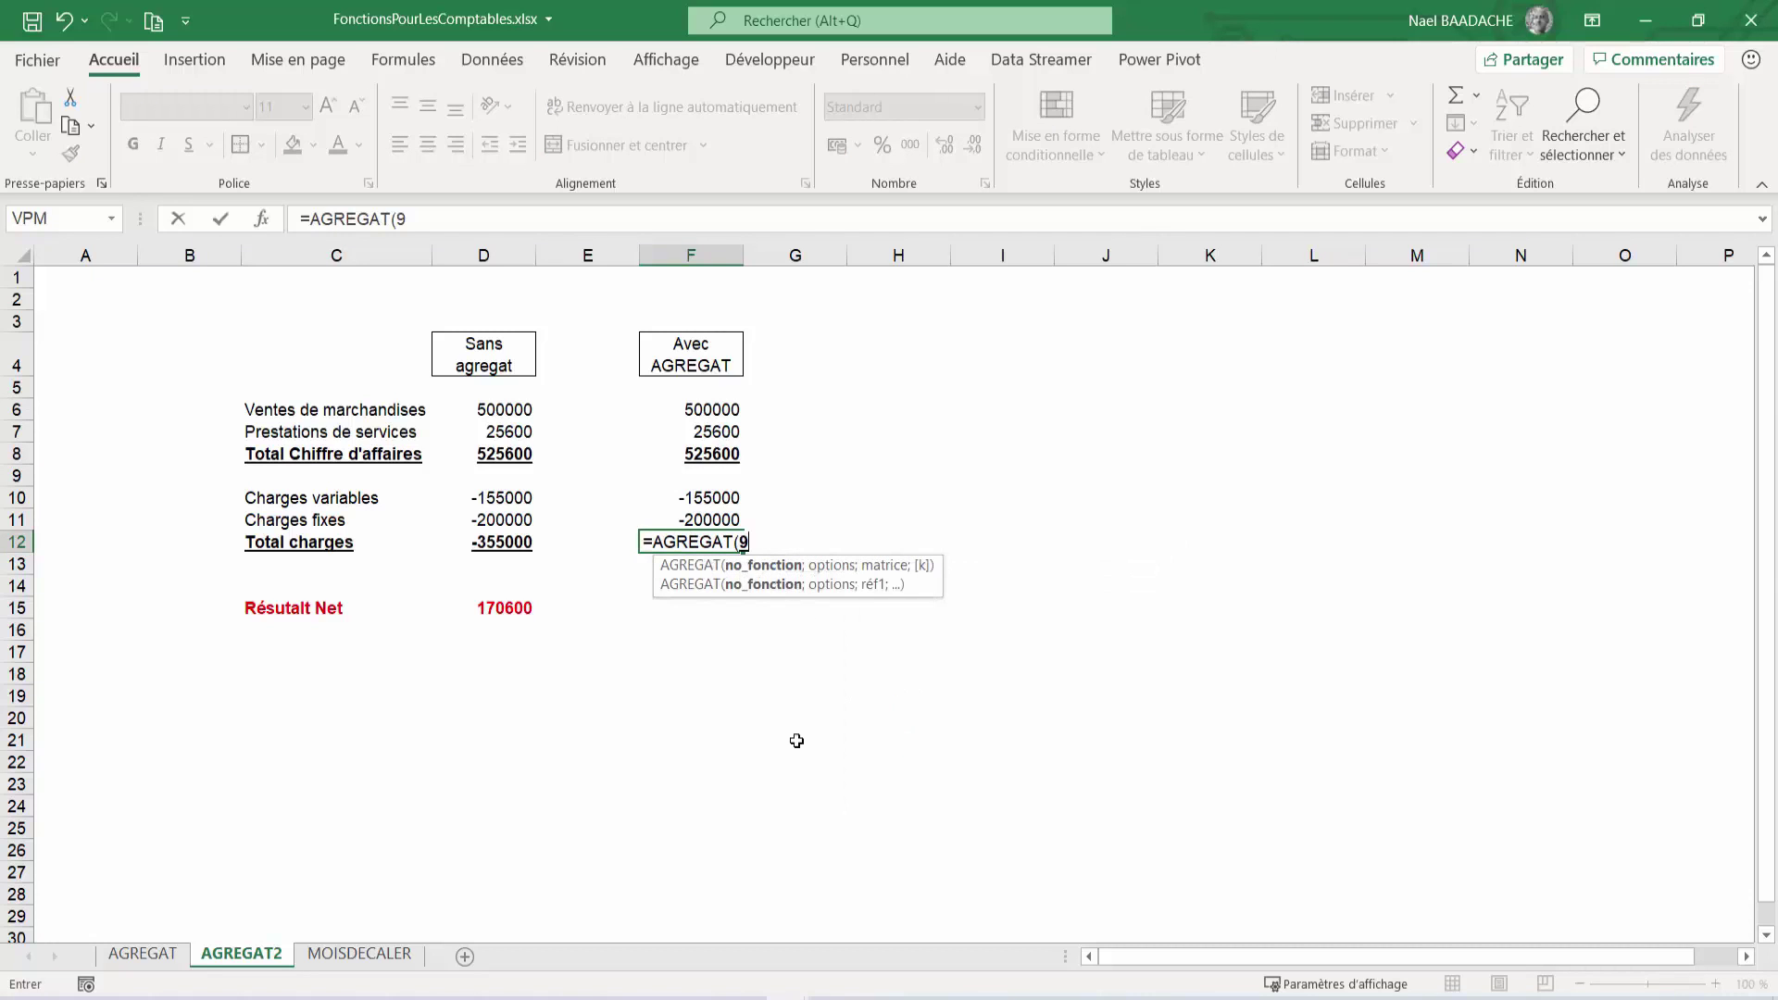
text(;)
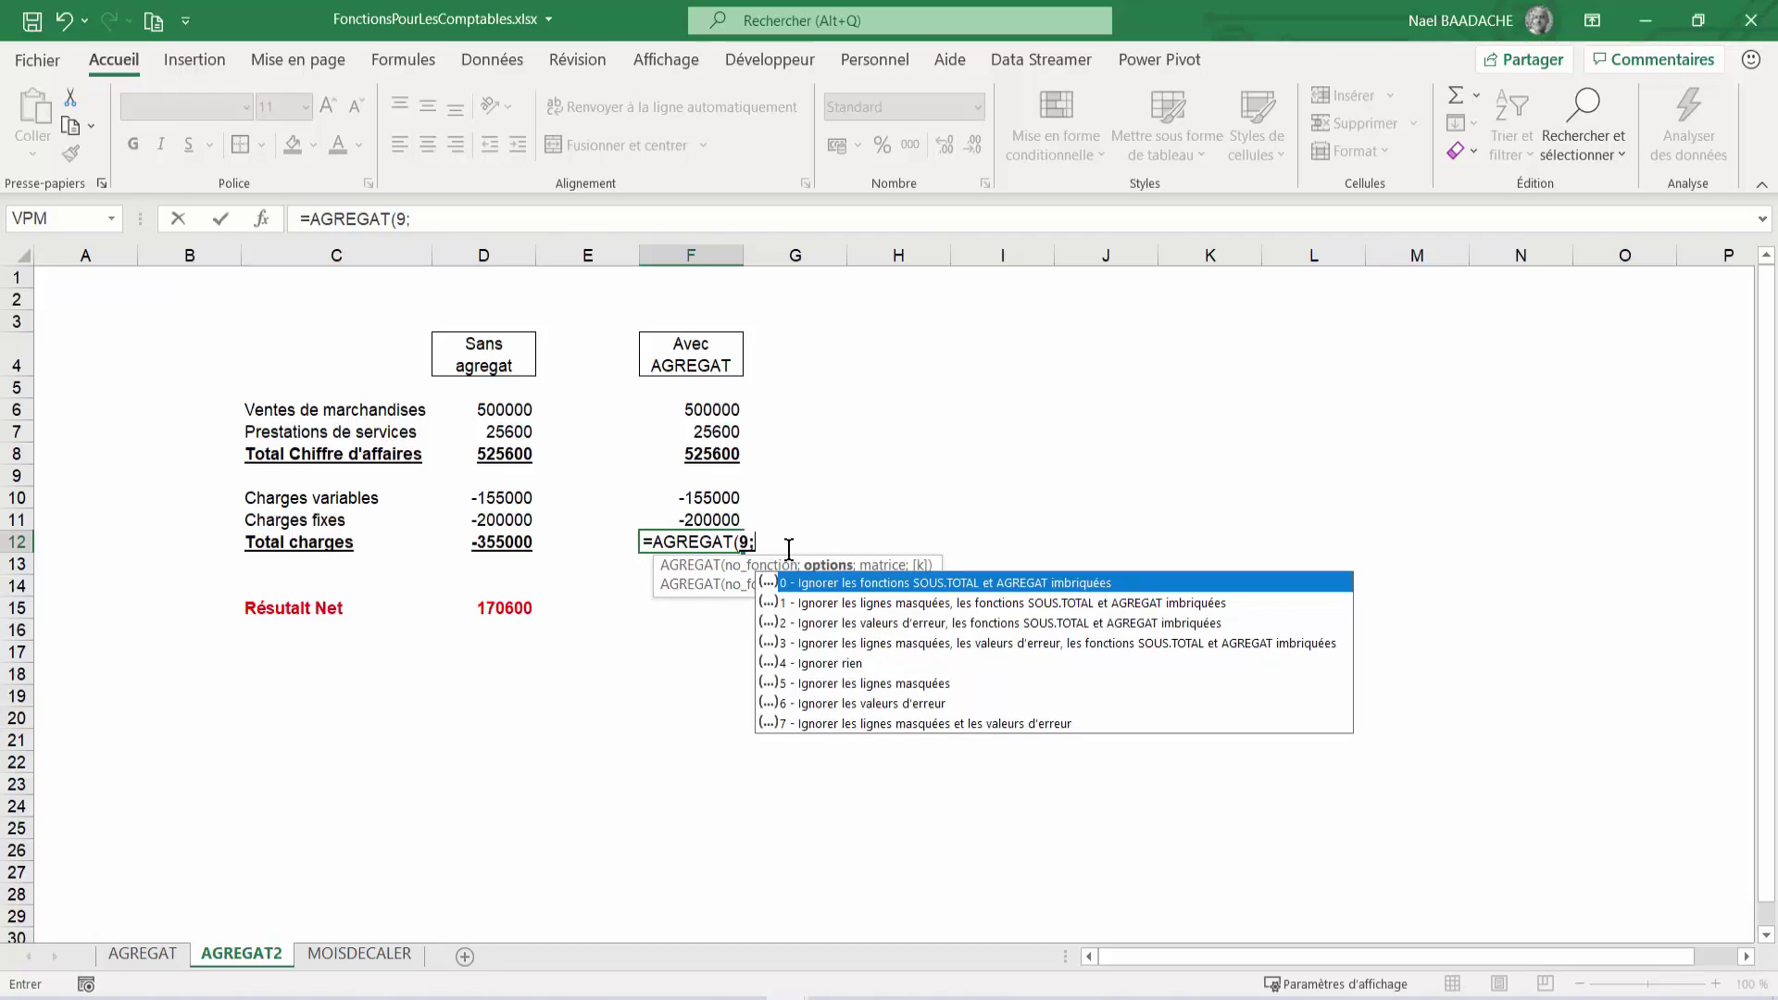
double_click(815, 604)
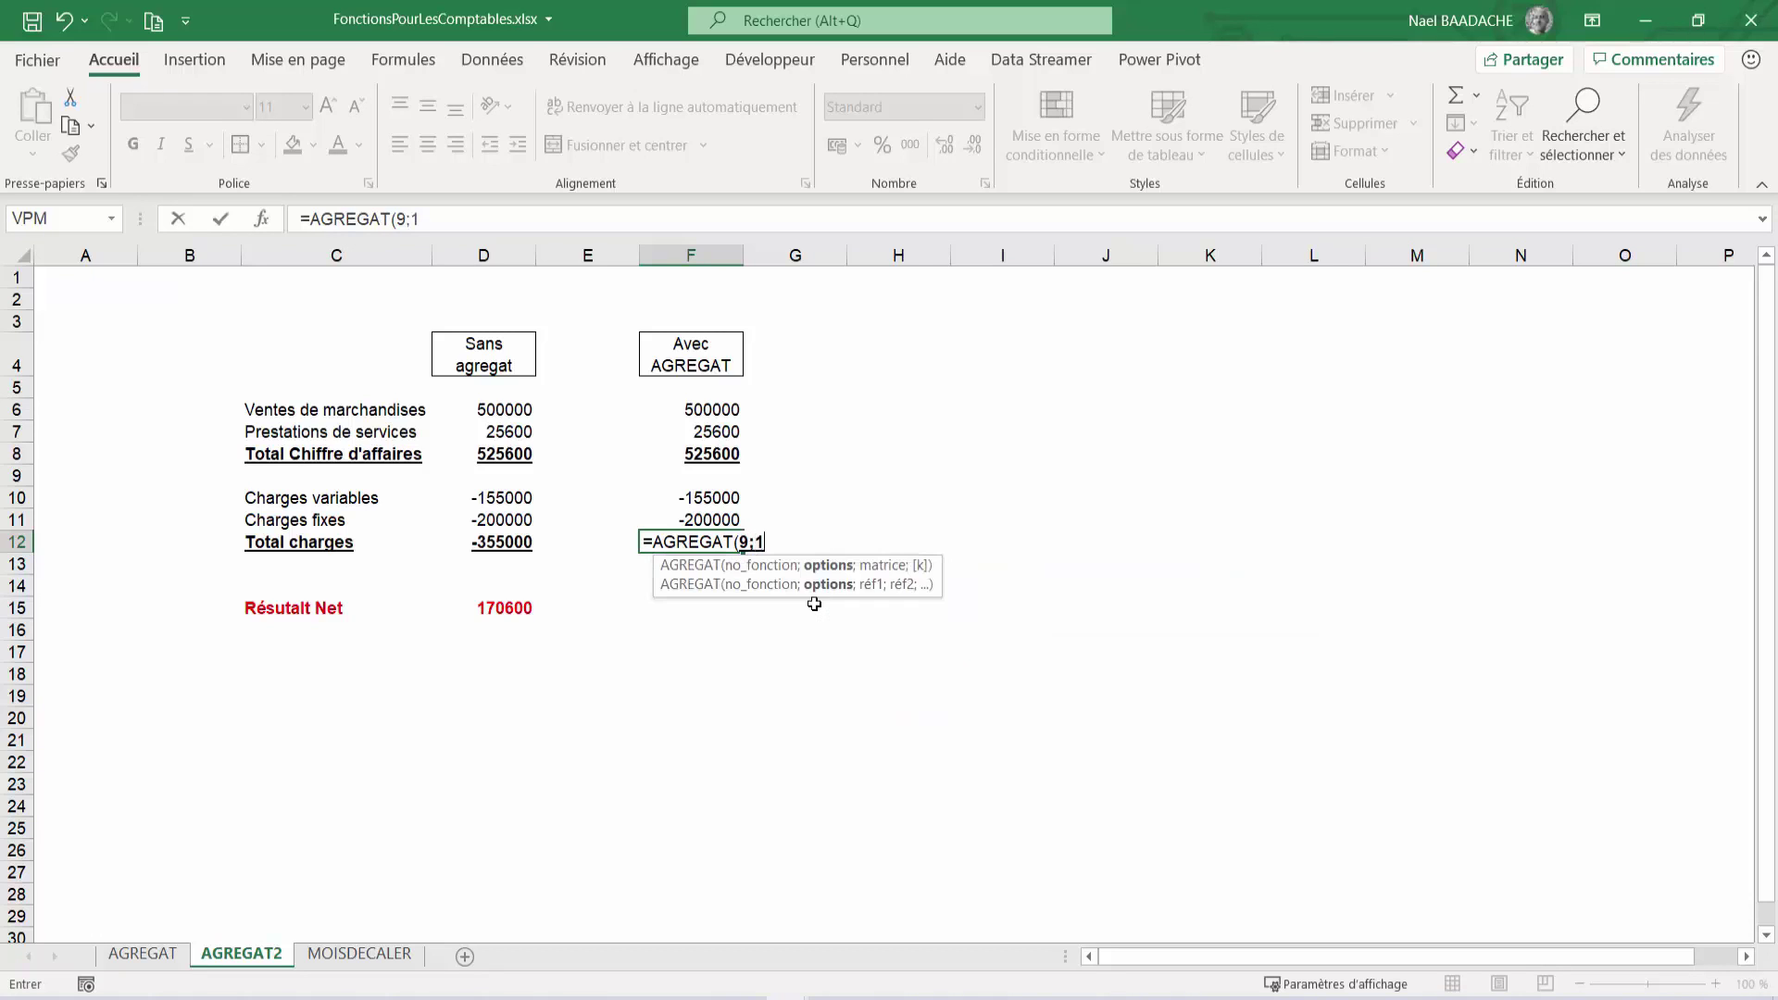
text(;)
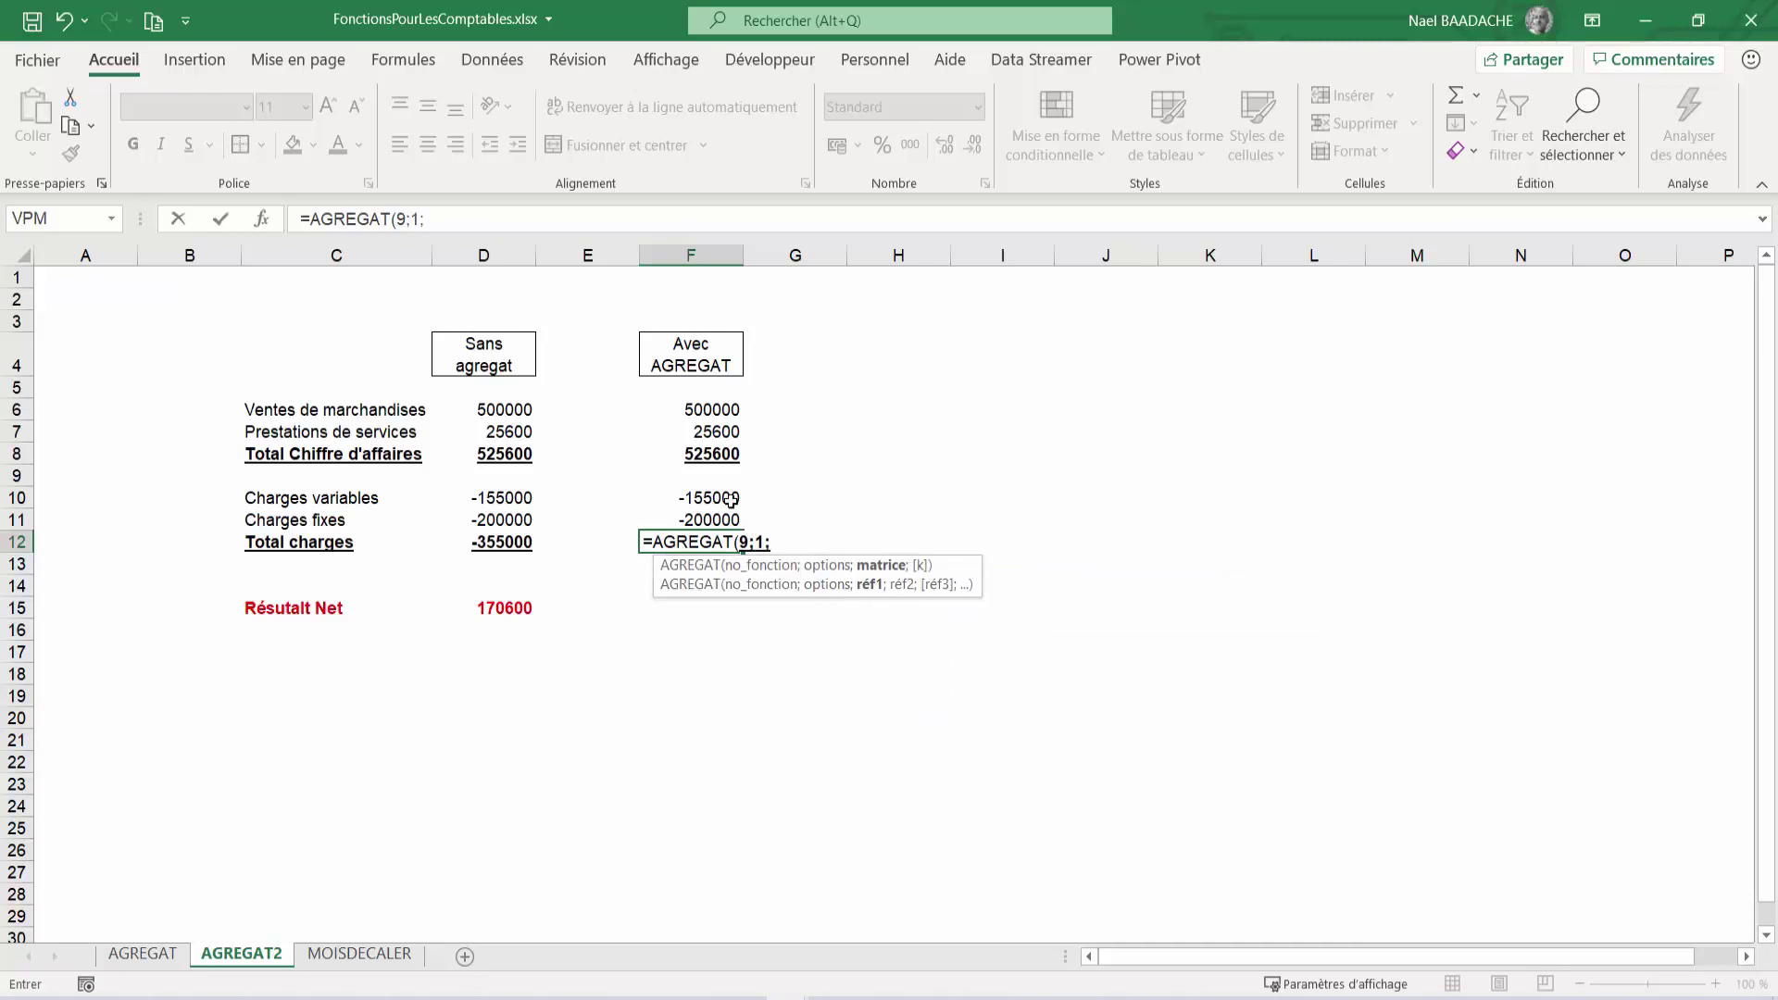
click(721, 498)
drag(721, 498, 721, 511)
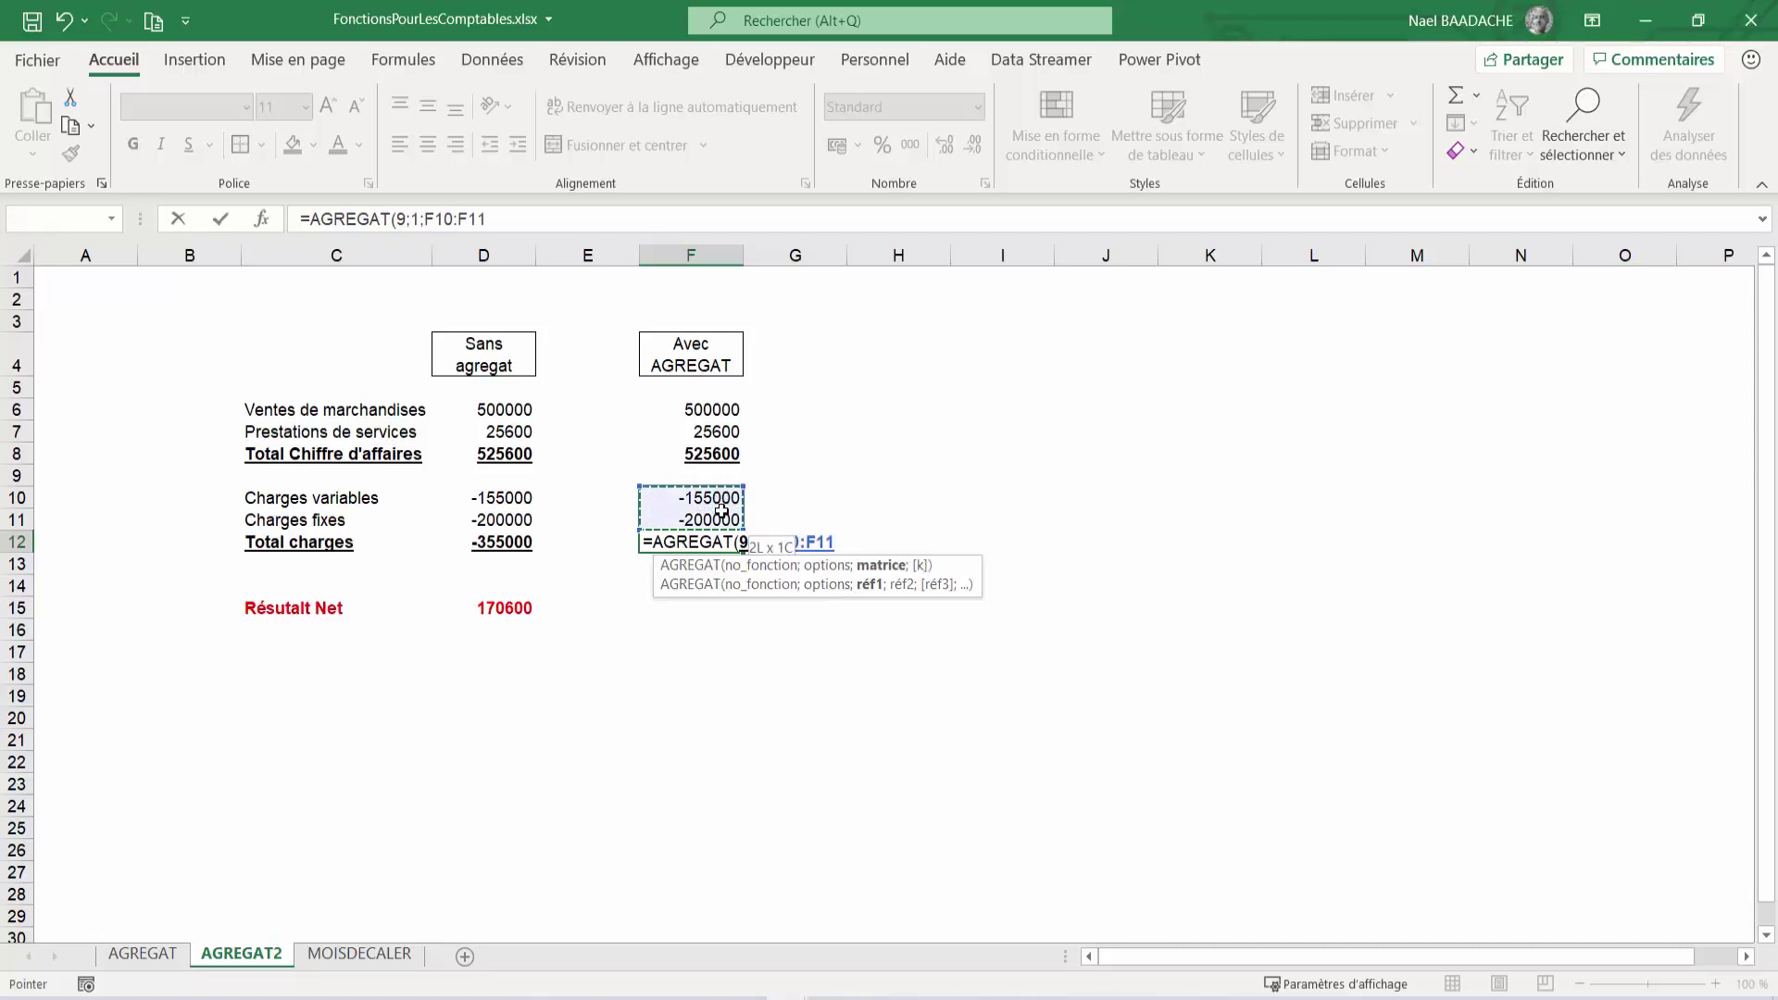
key(Return)
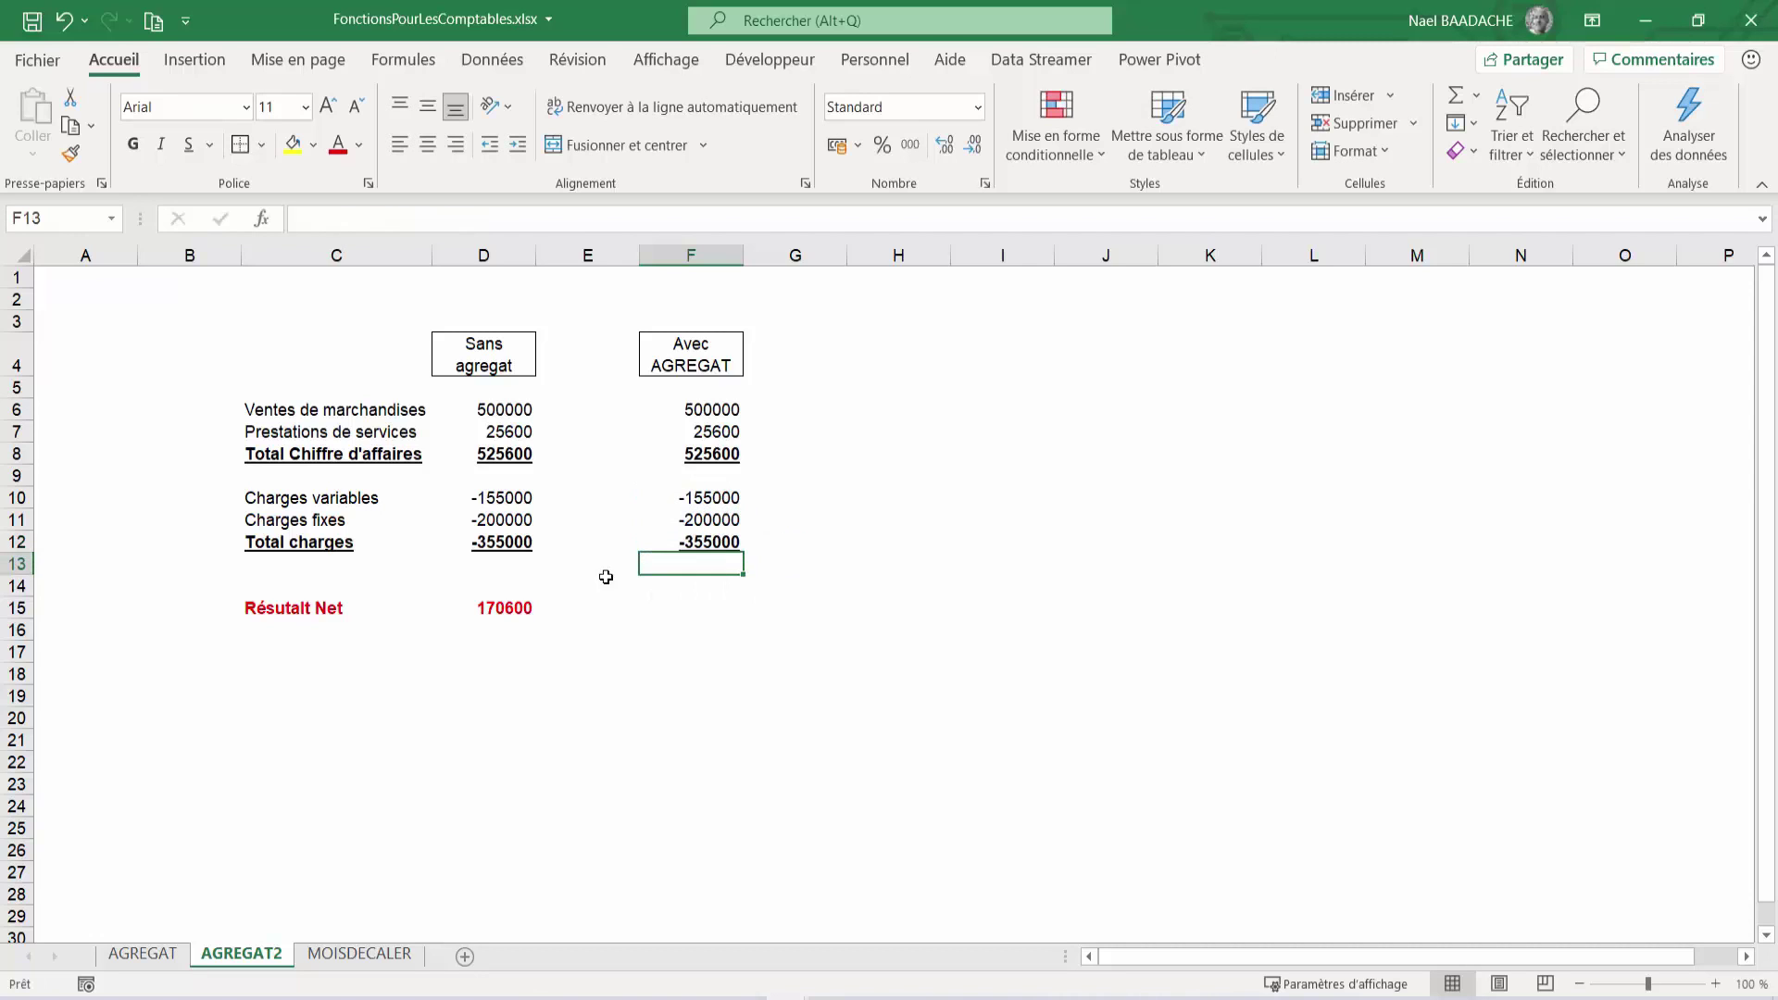
Step: Enter =AGREGAT(9;0;F6:F12) in F15 for a Résultat Net of 170600
click(718, 607)
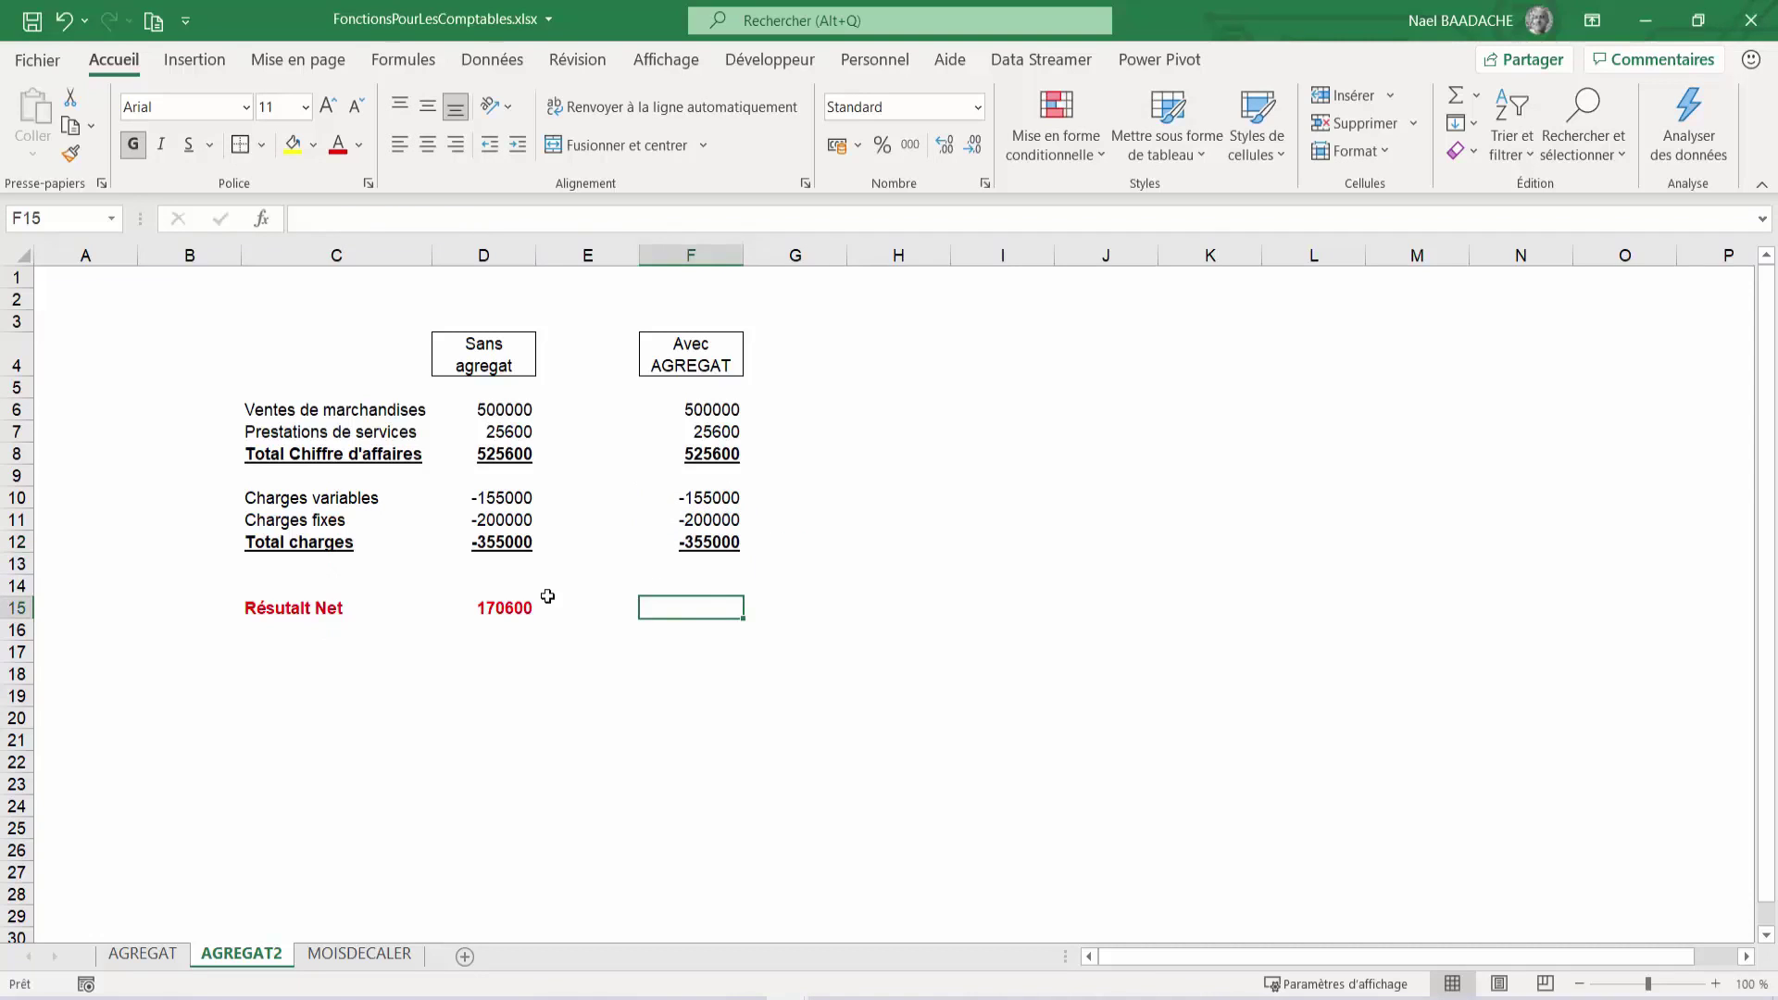
text(=)
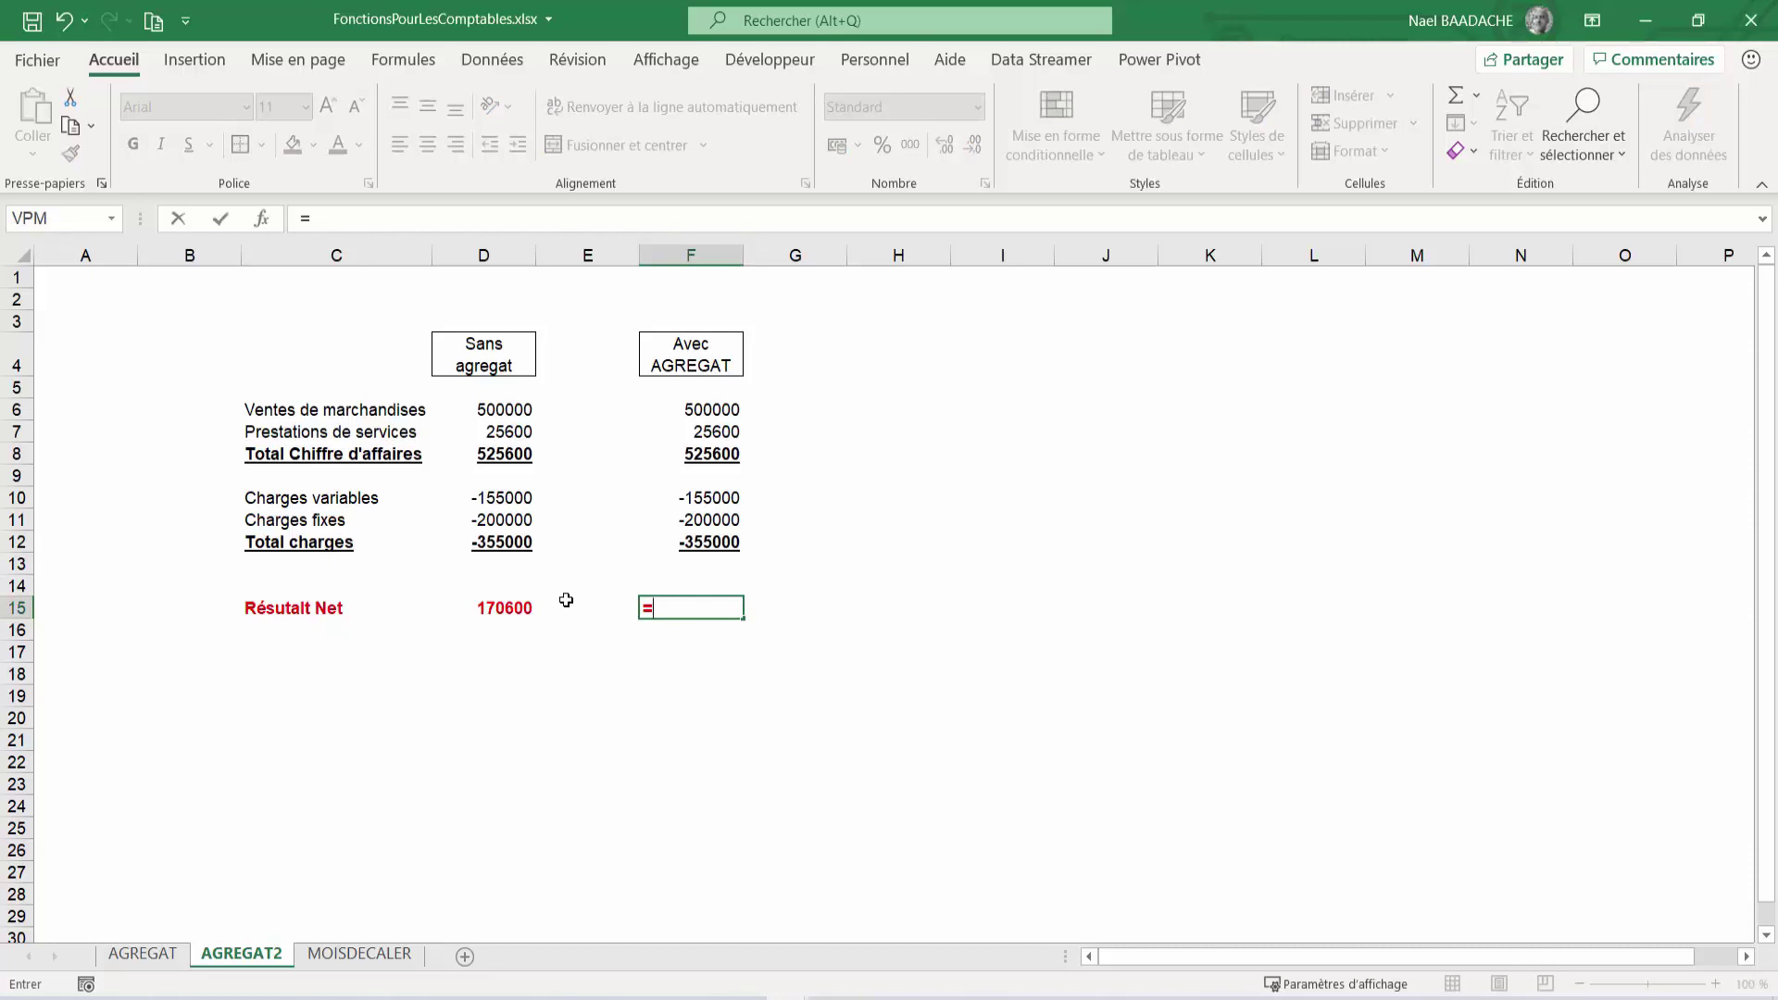
text(agre)
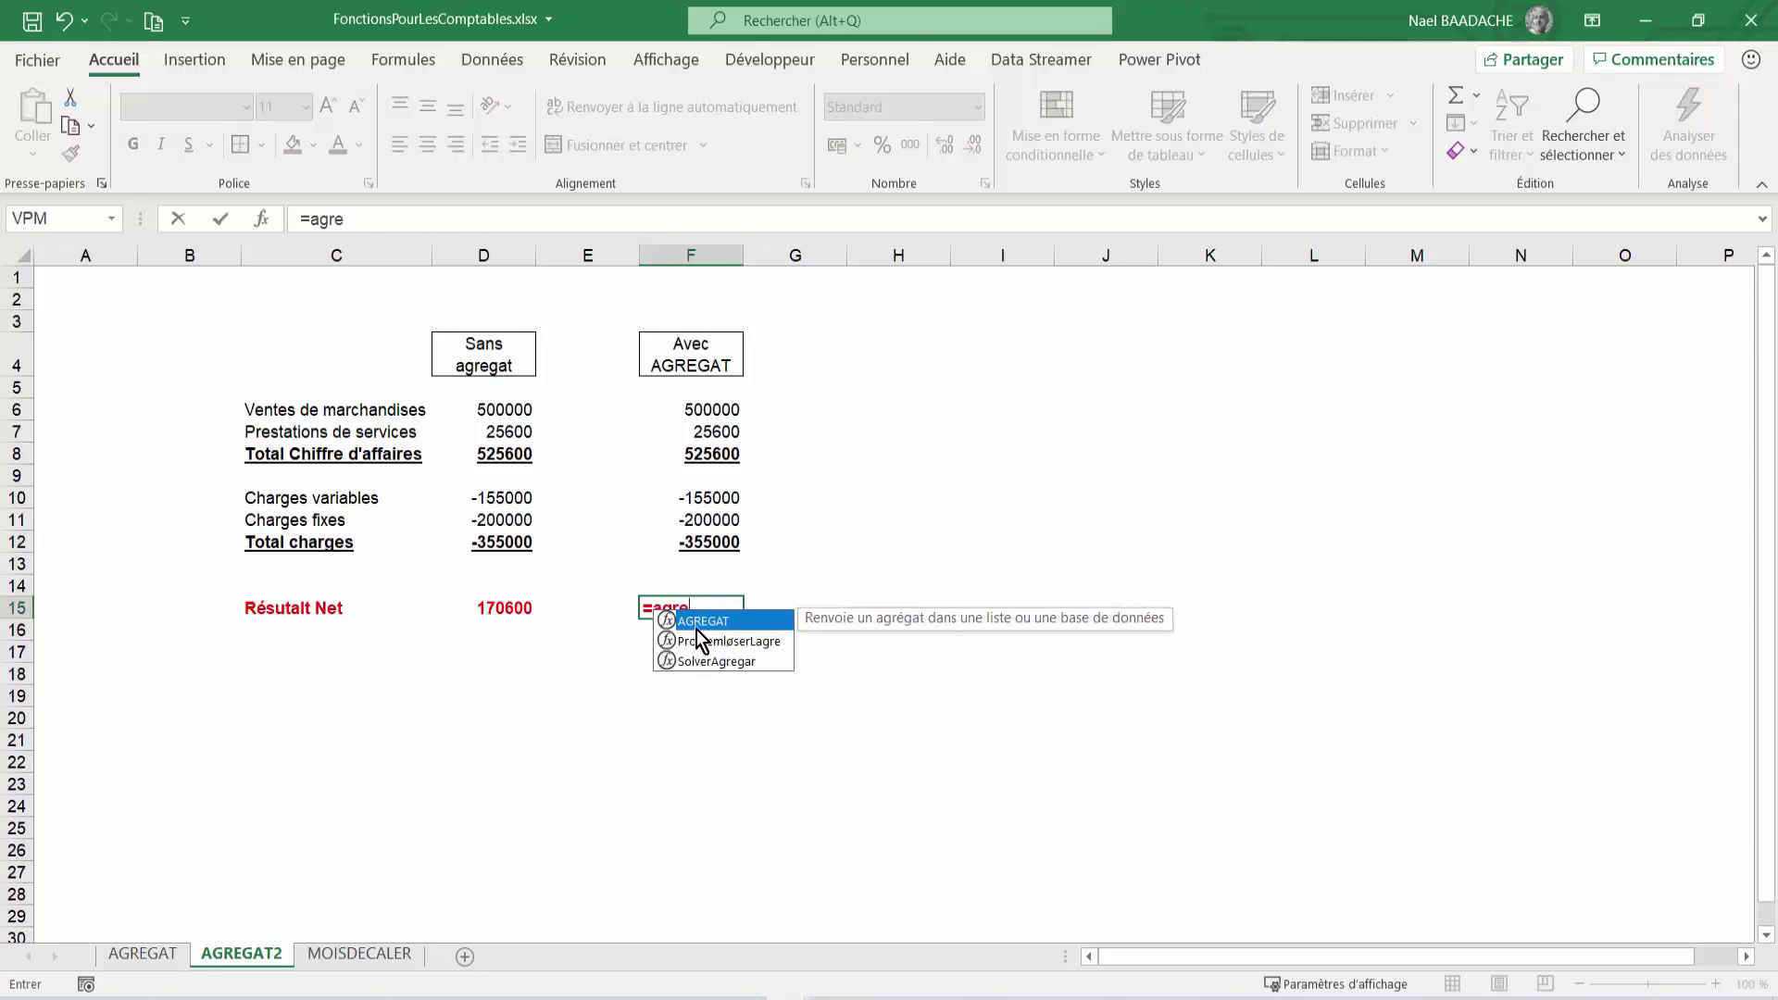
double_click(699, 622)
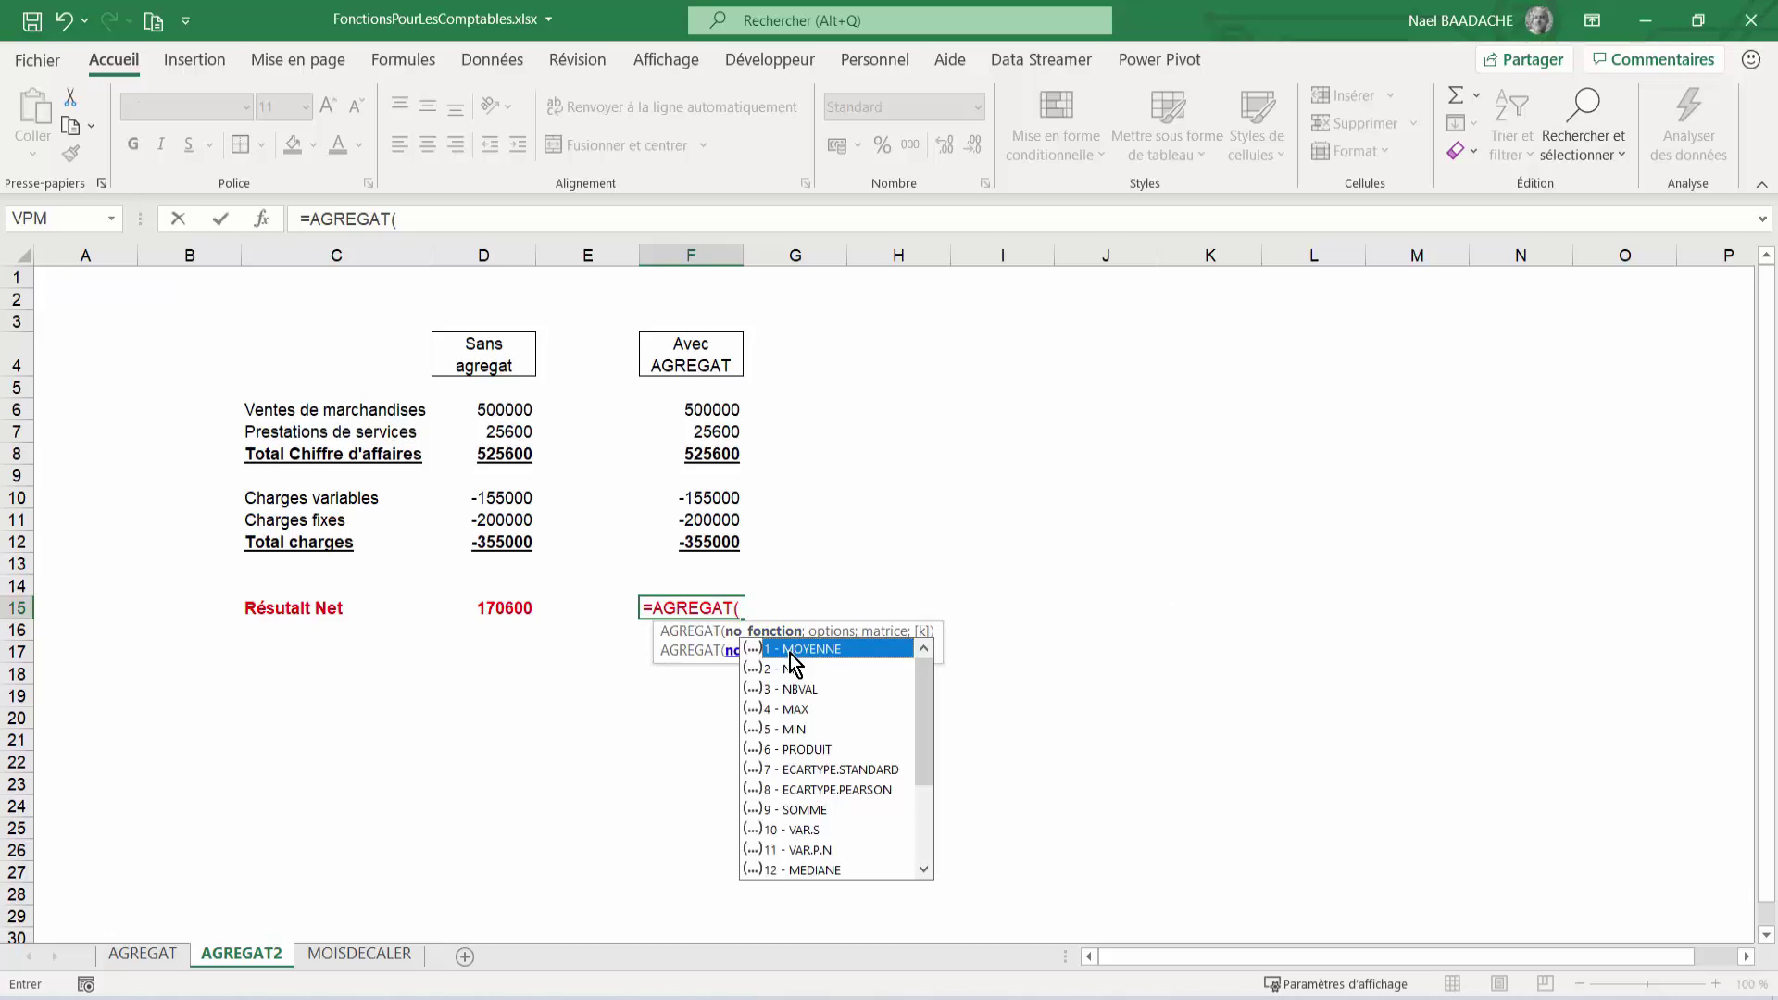
double_click(804, 810)
text(;0)
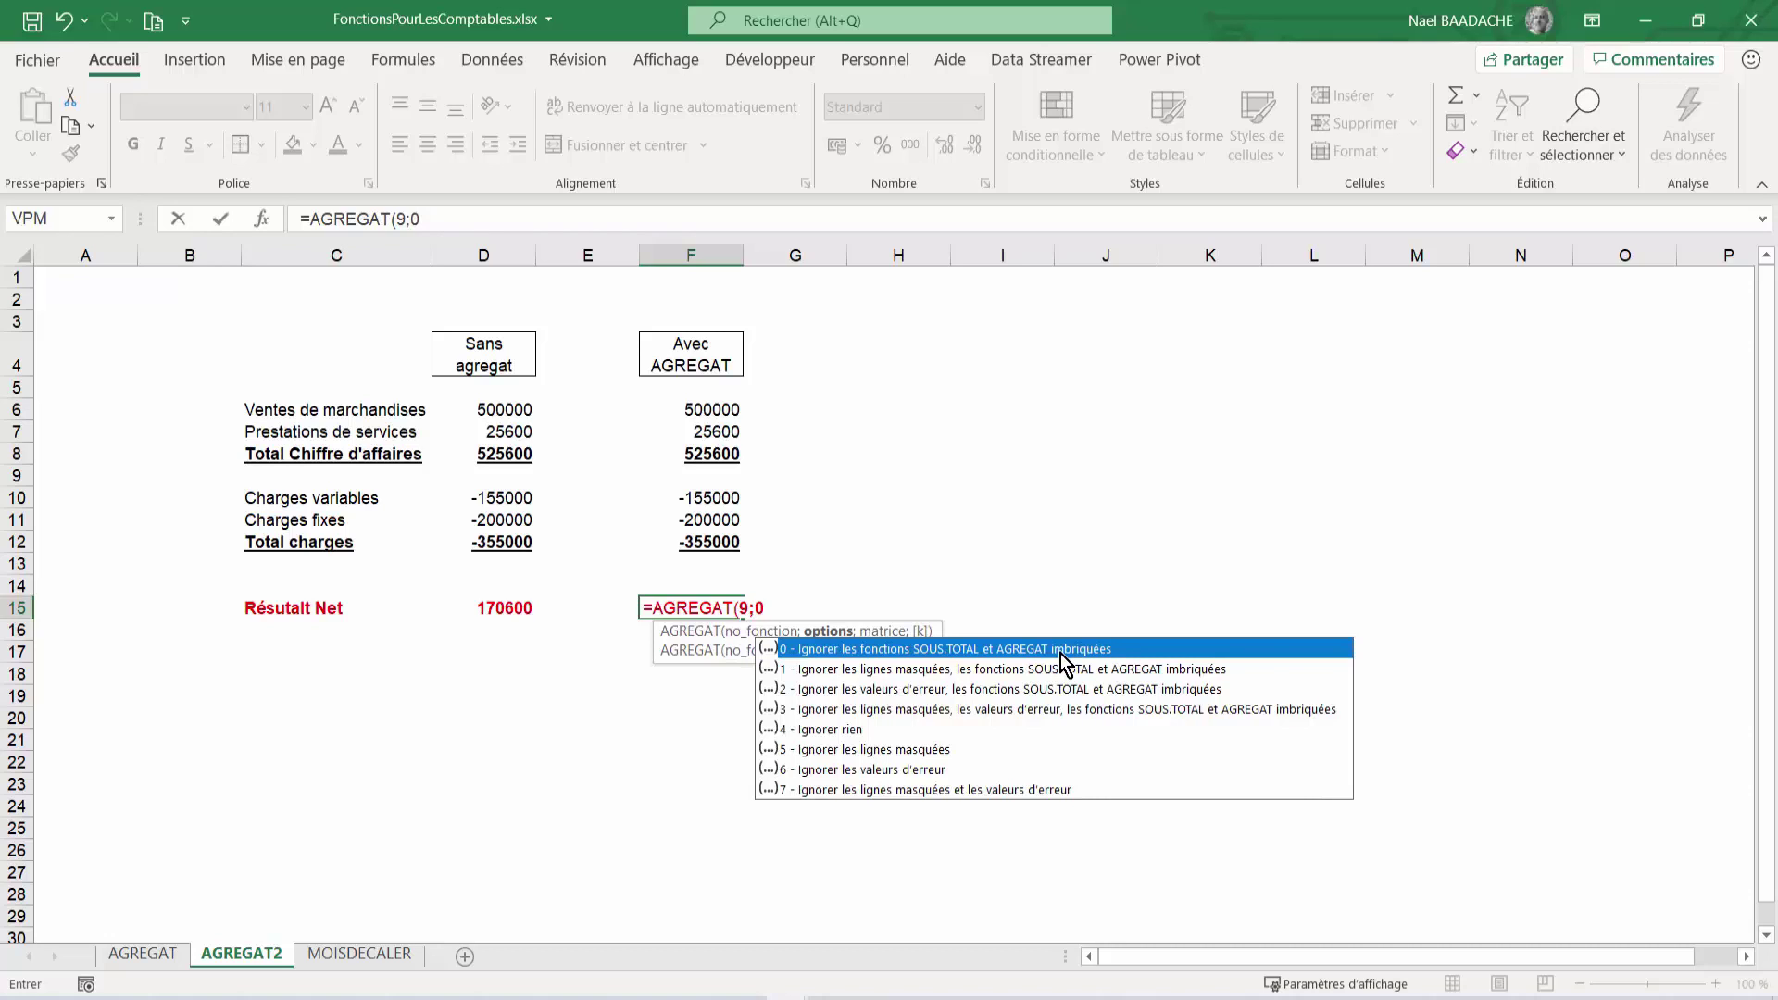
text(;)
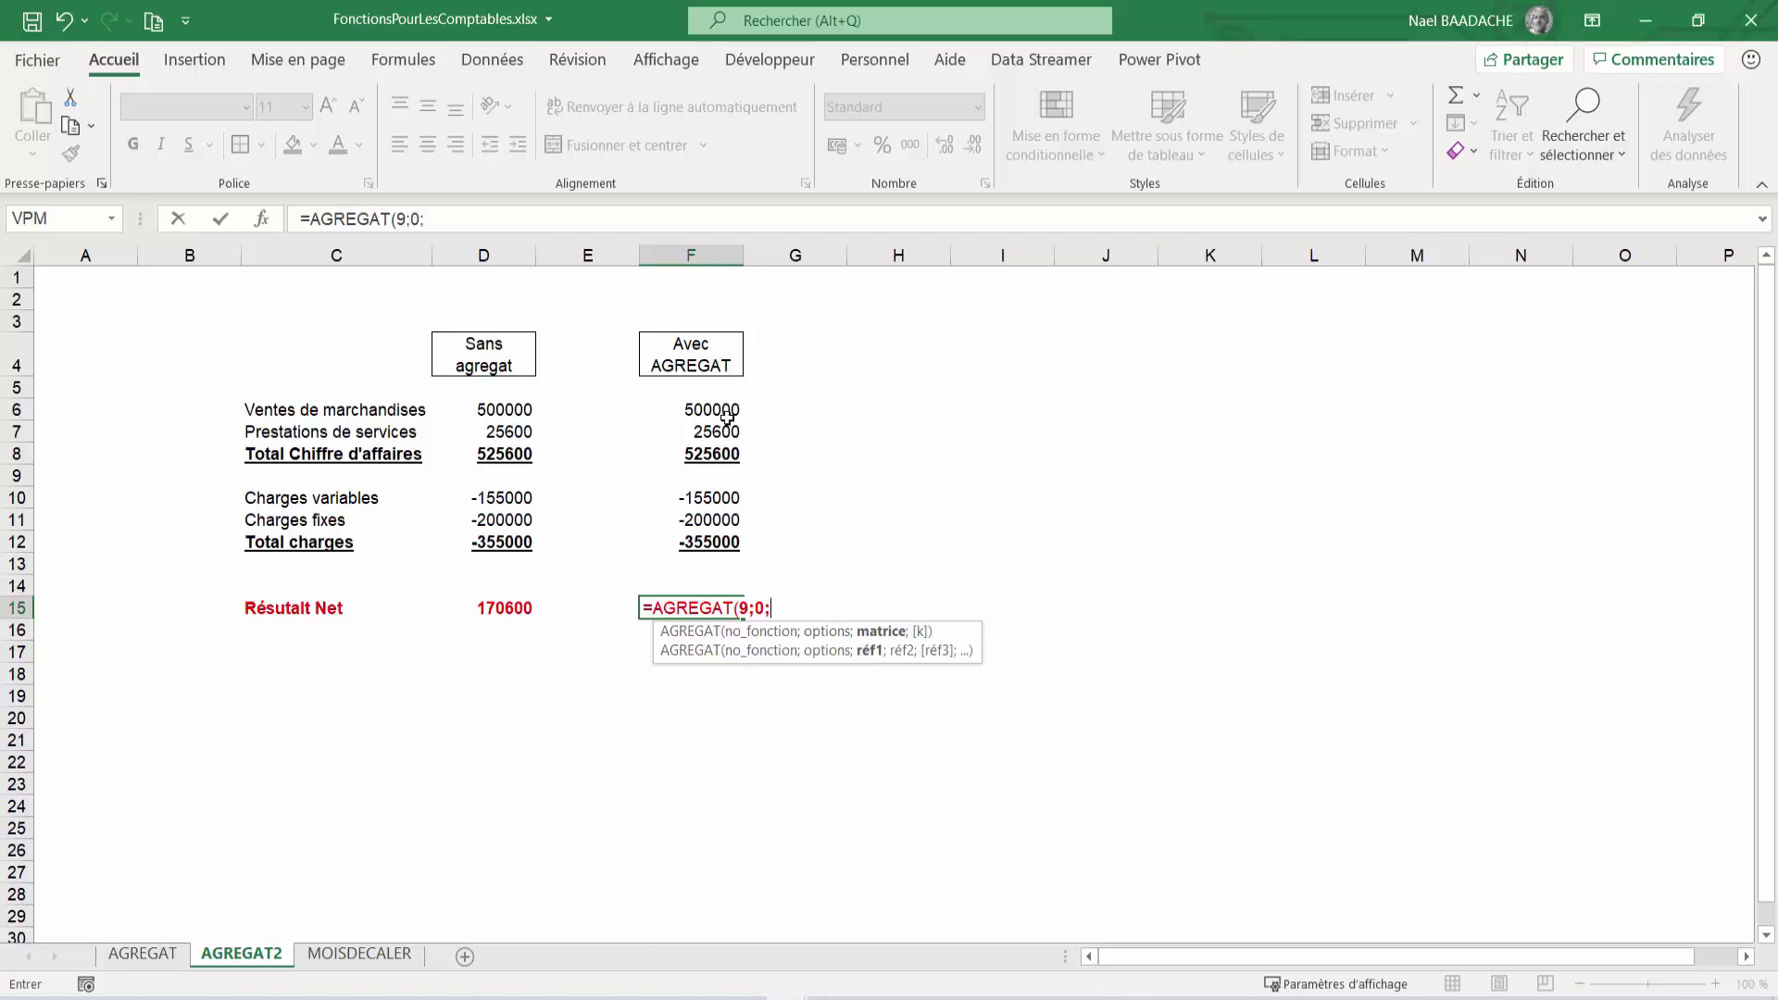
click(707, 408)
drag(708, 408, 710, 539)
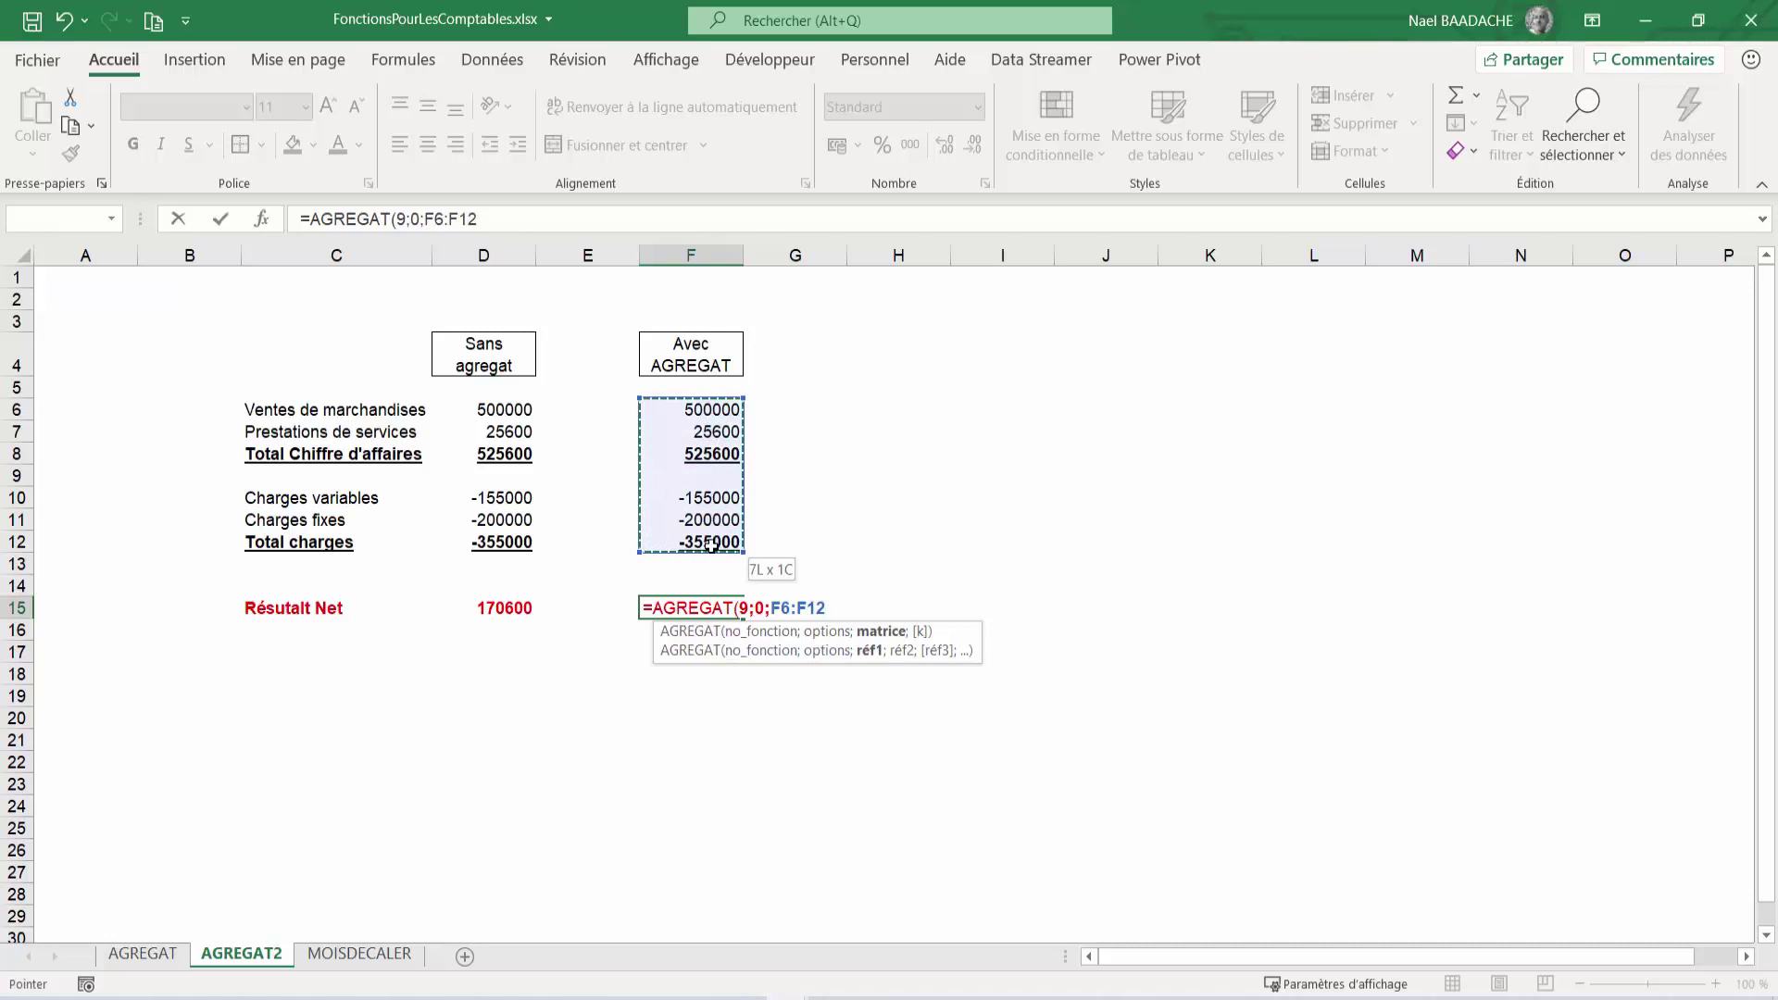
drag(710, 539, 711, 545)
key(Return)
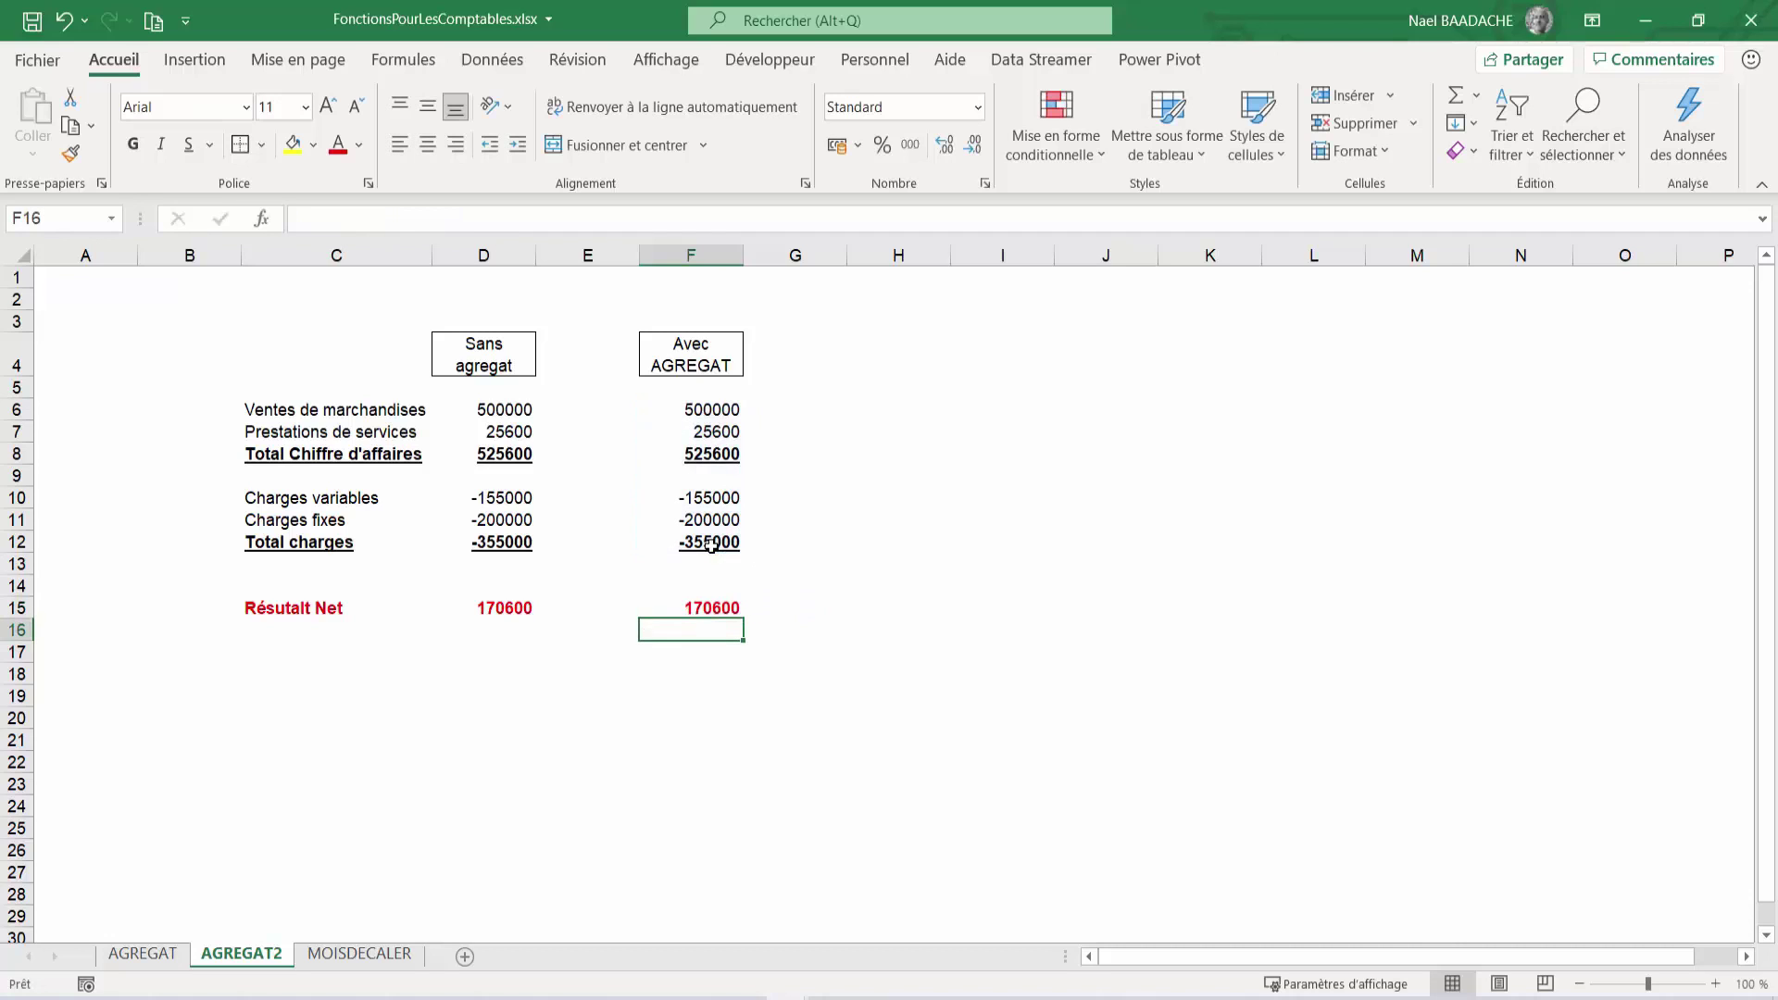
Step: Review the AGREGAT formulas in F15, F8 and F12
click(706, 608)
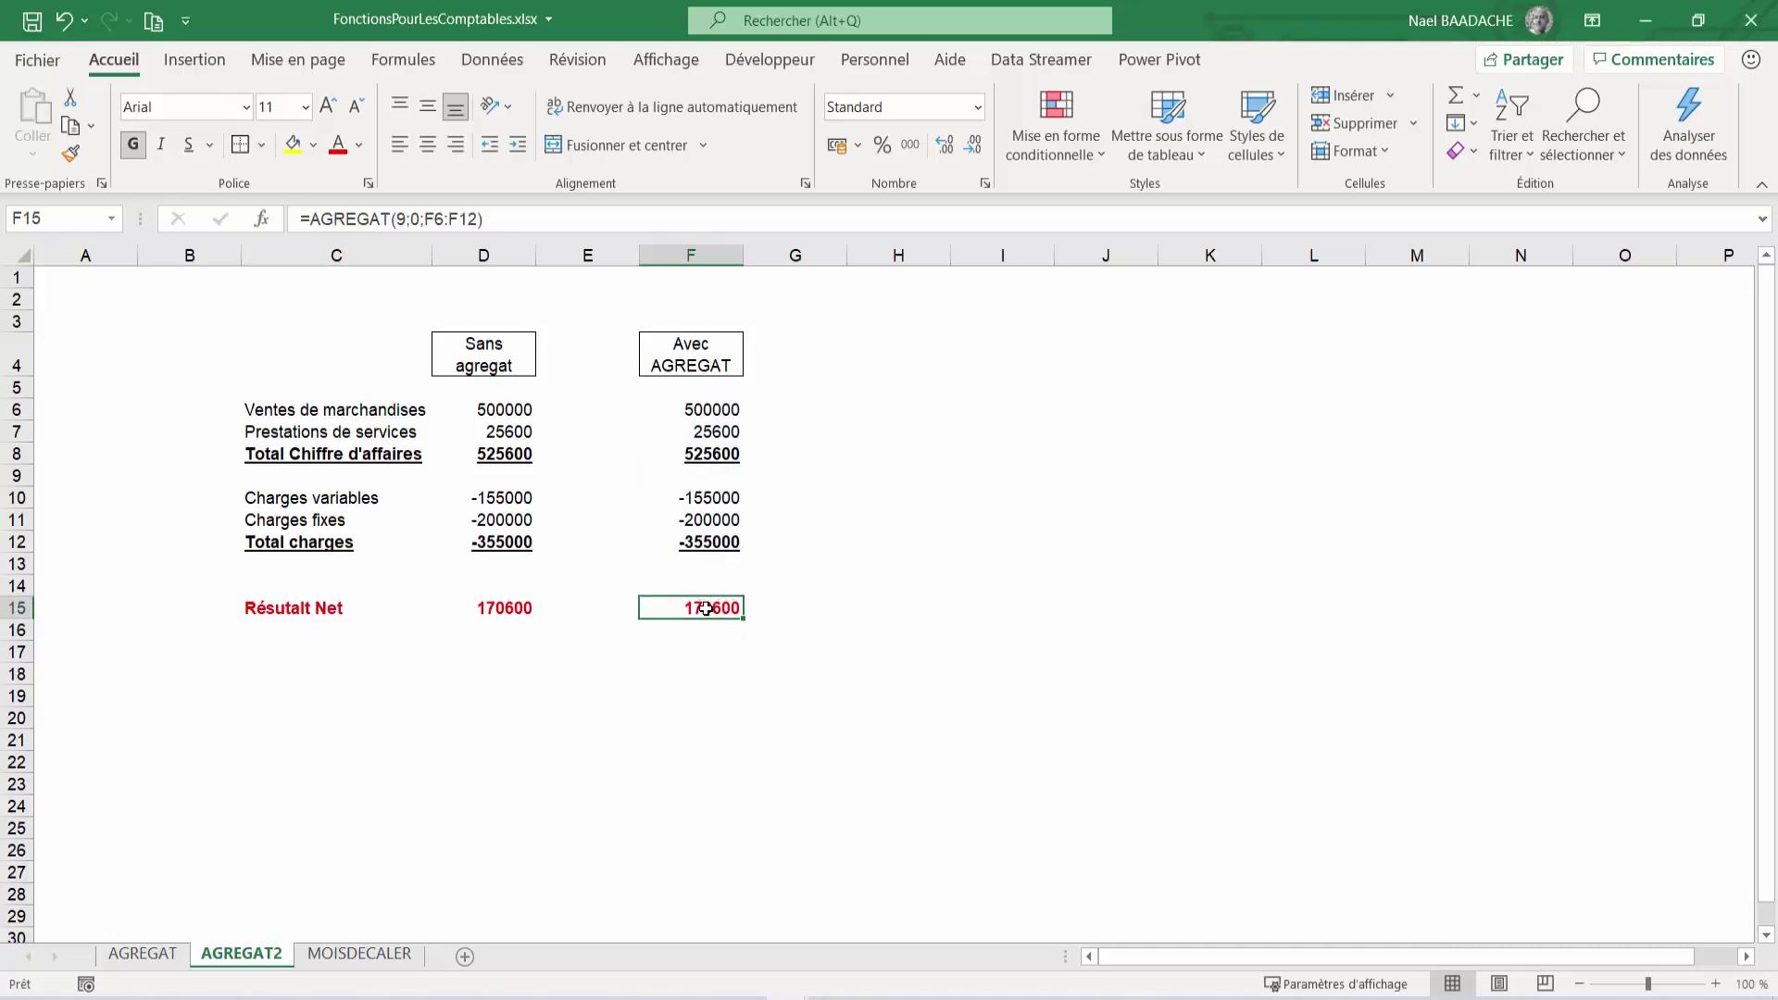
click(709, 453)
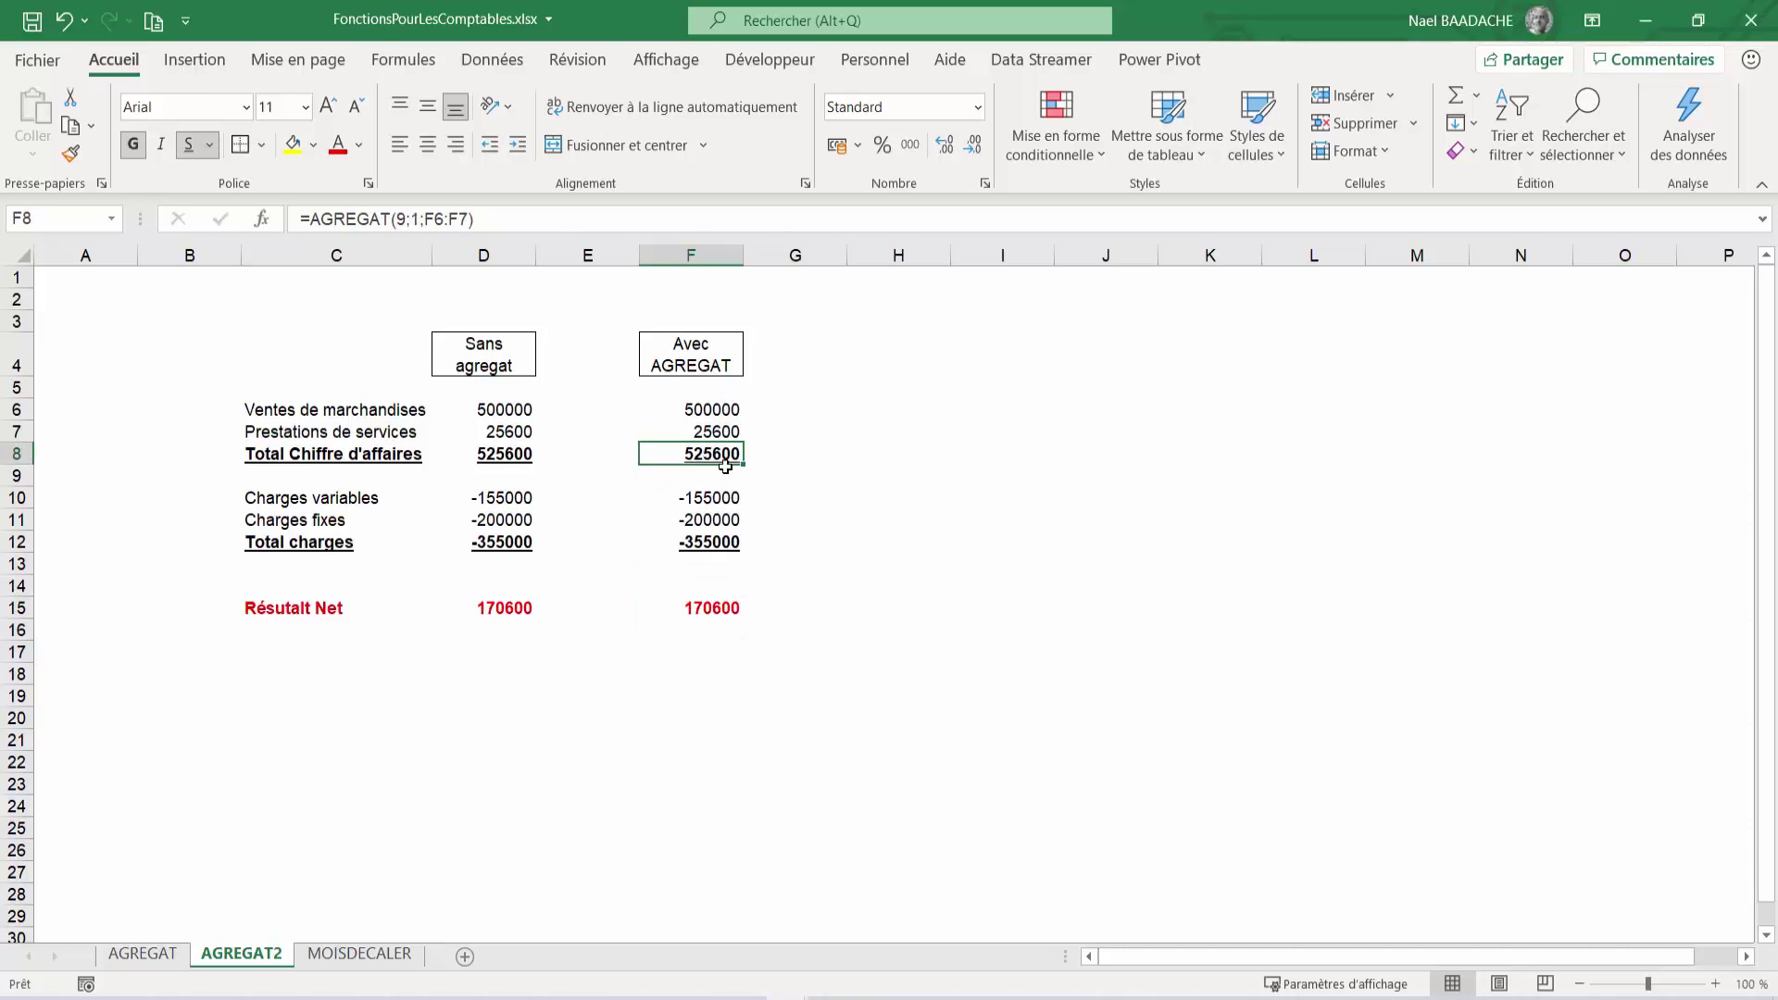
click(719, 540)
click(483, 739)
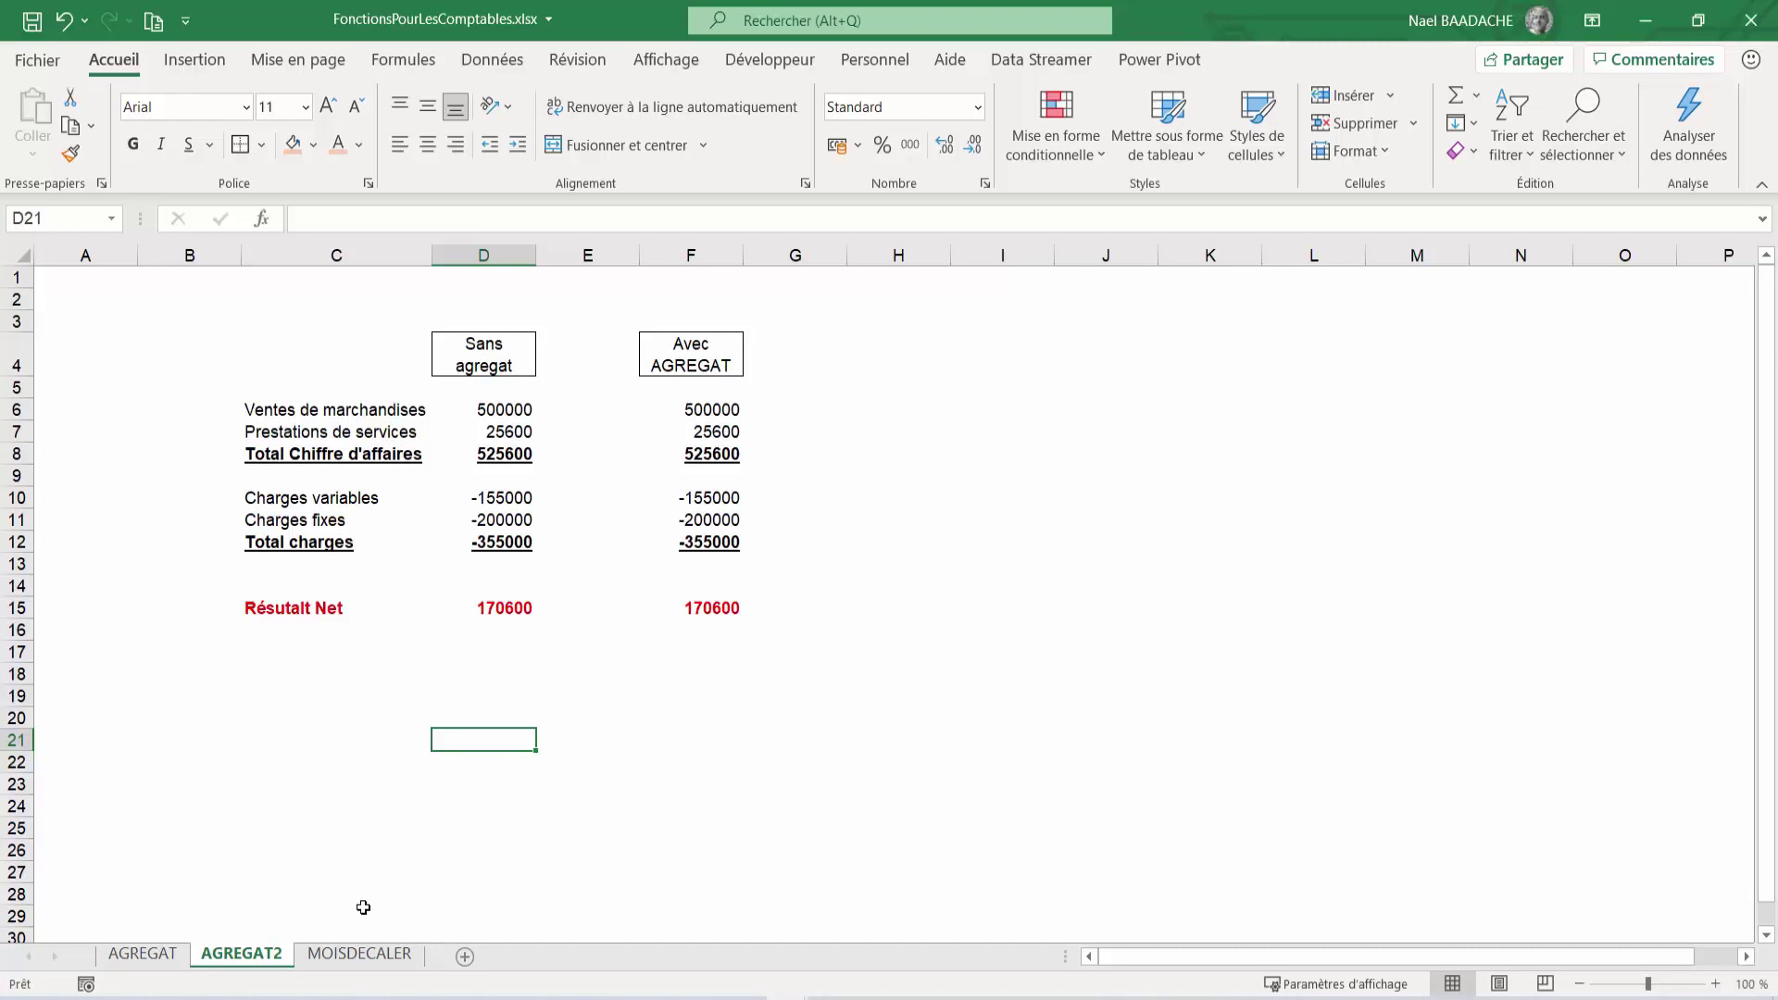
Step: On the MOISDECALER sheet, enter =MOIS.DECALER(C5;12) in D5 to get 28/02/2022
click(347, 955)
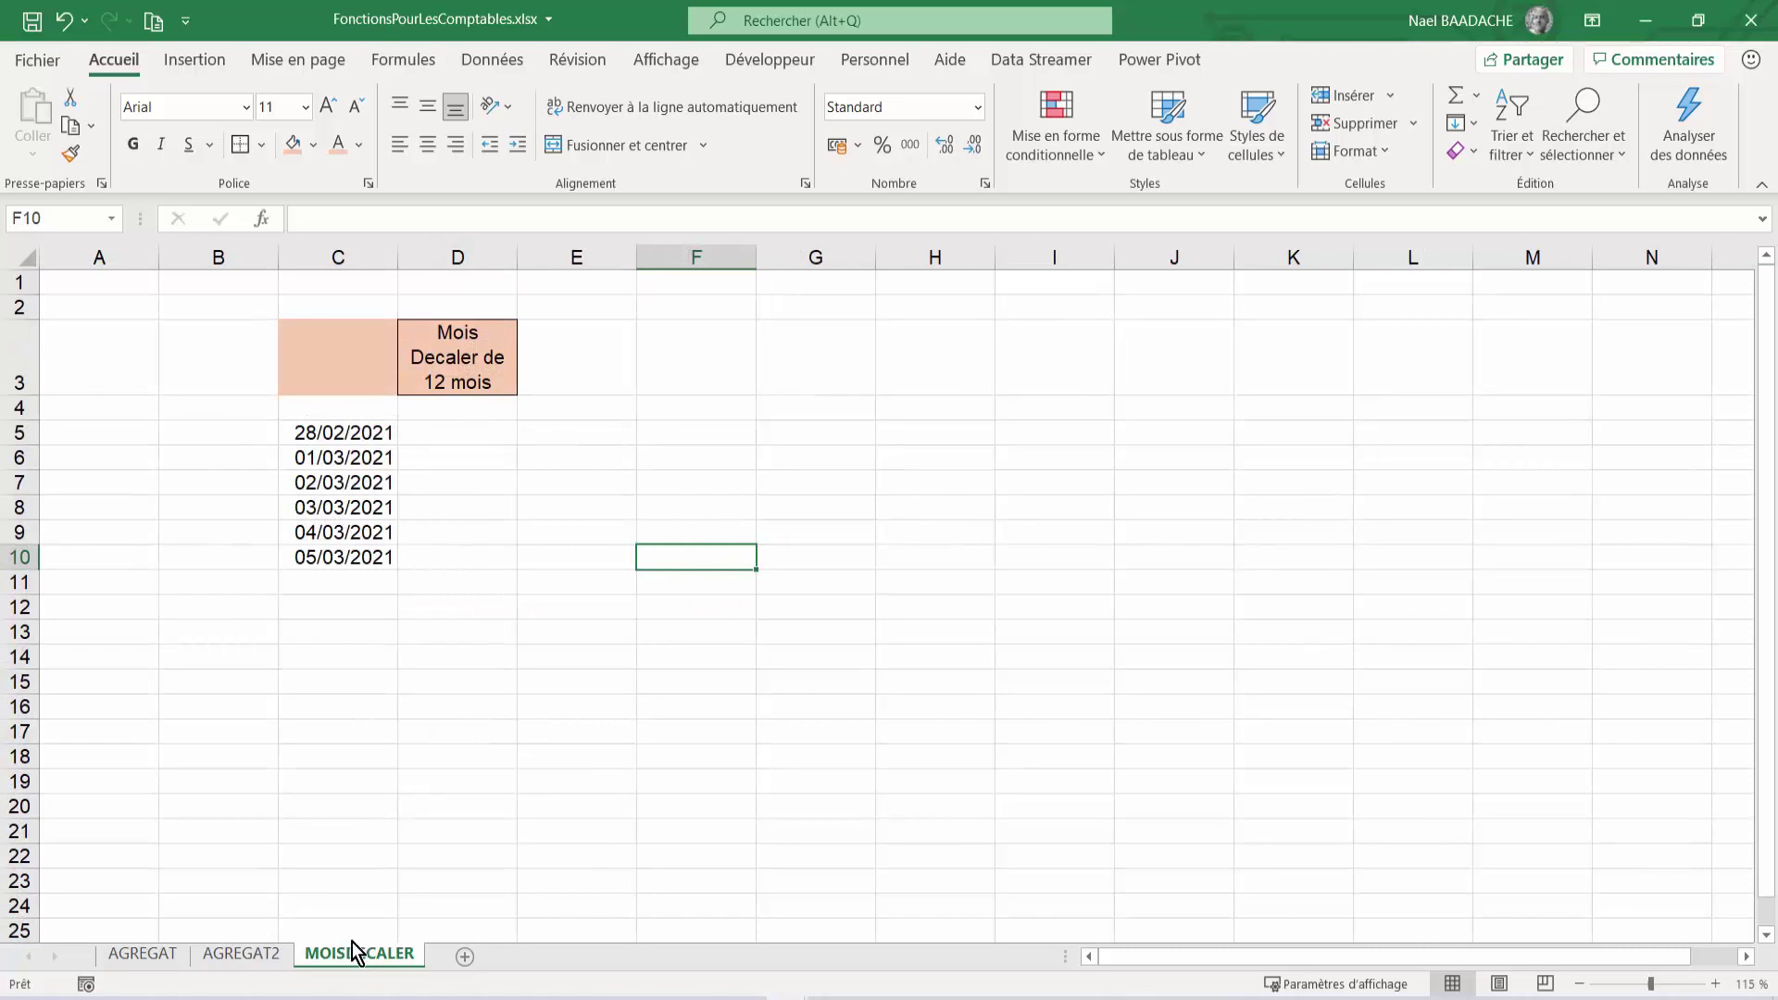
drag(339, 435, 349, 557)
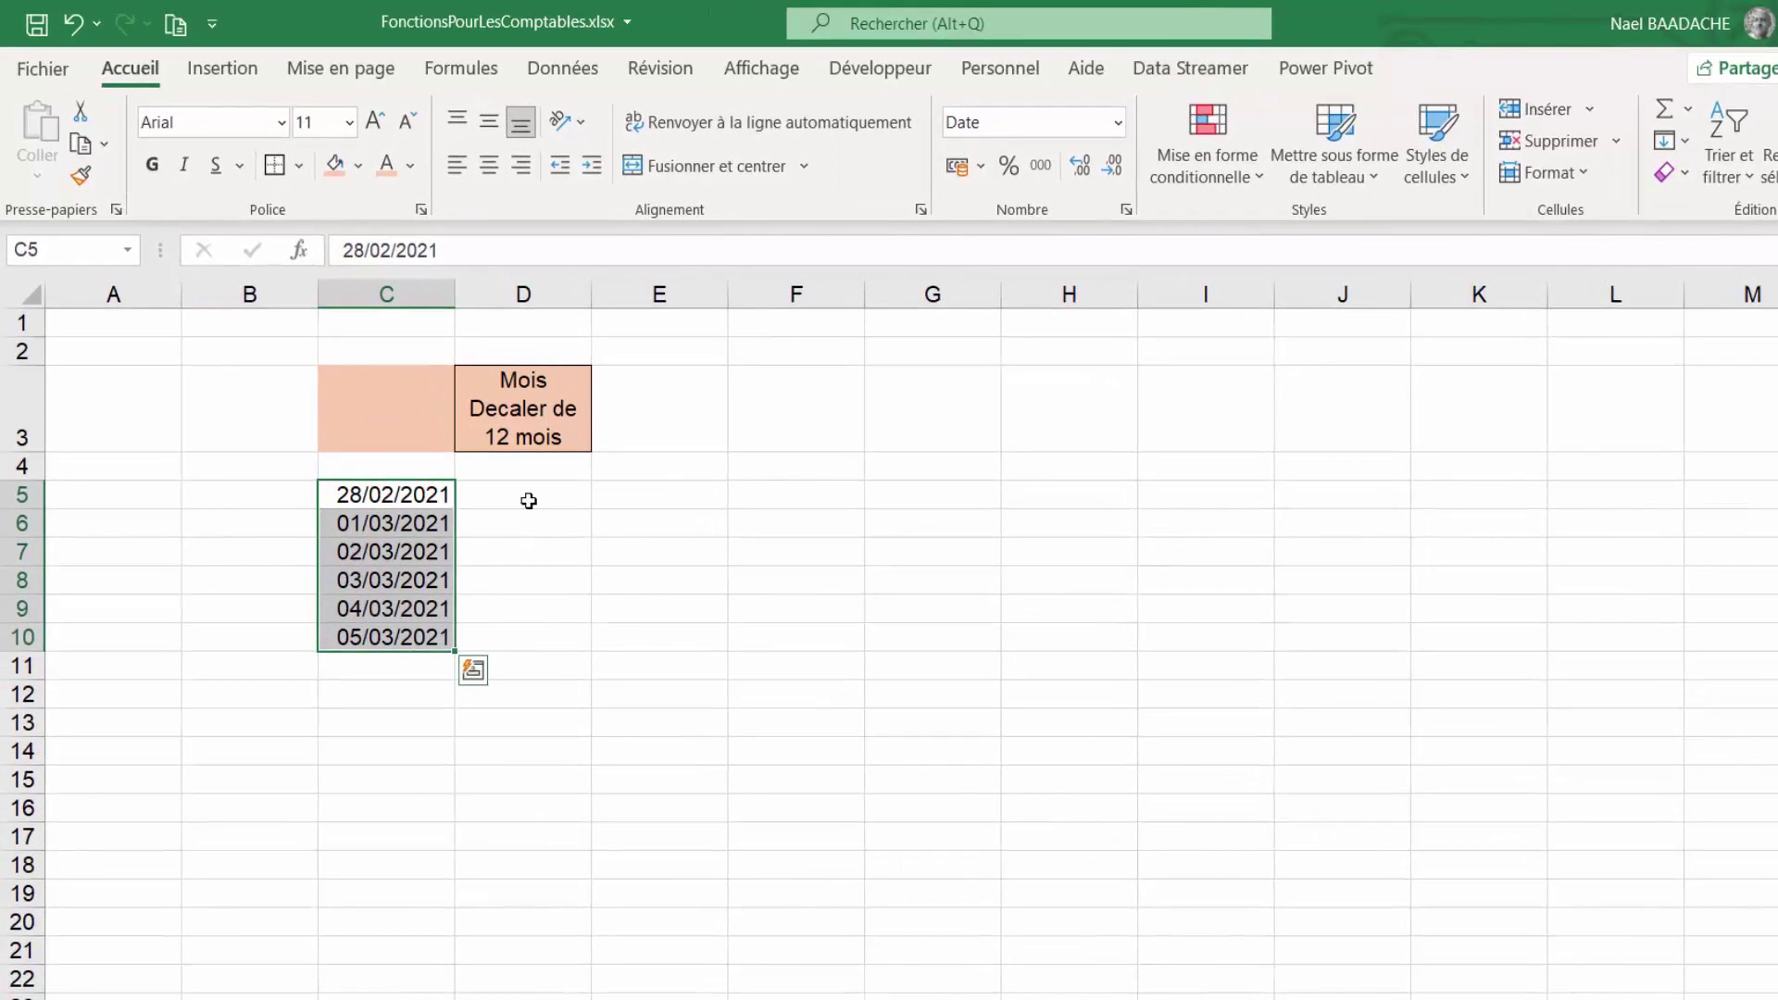
click(528, 501)
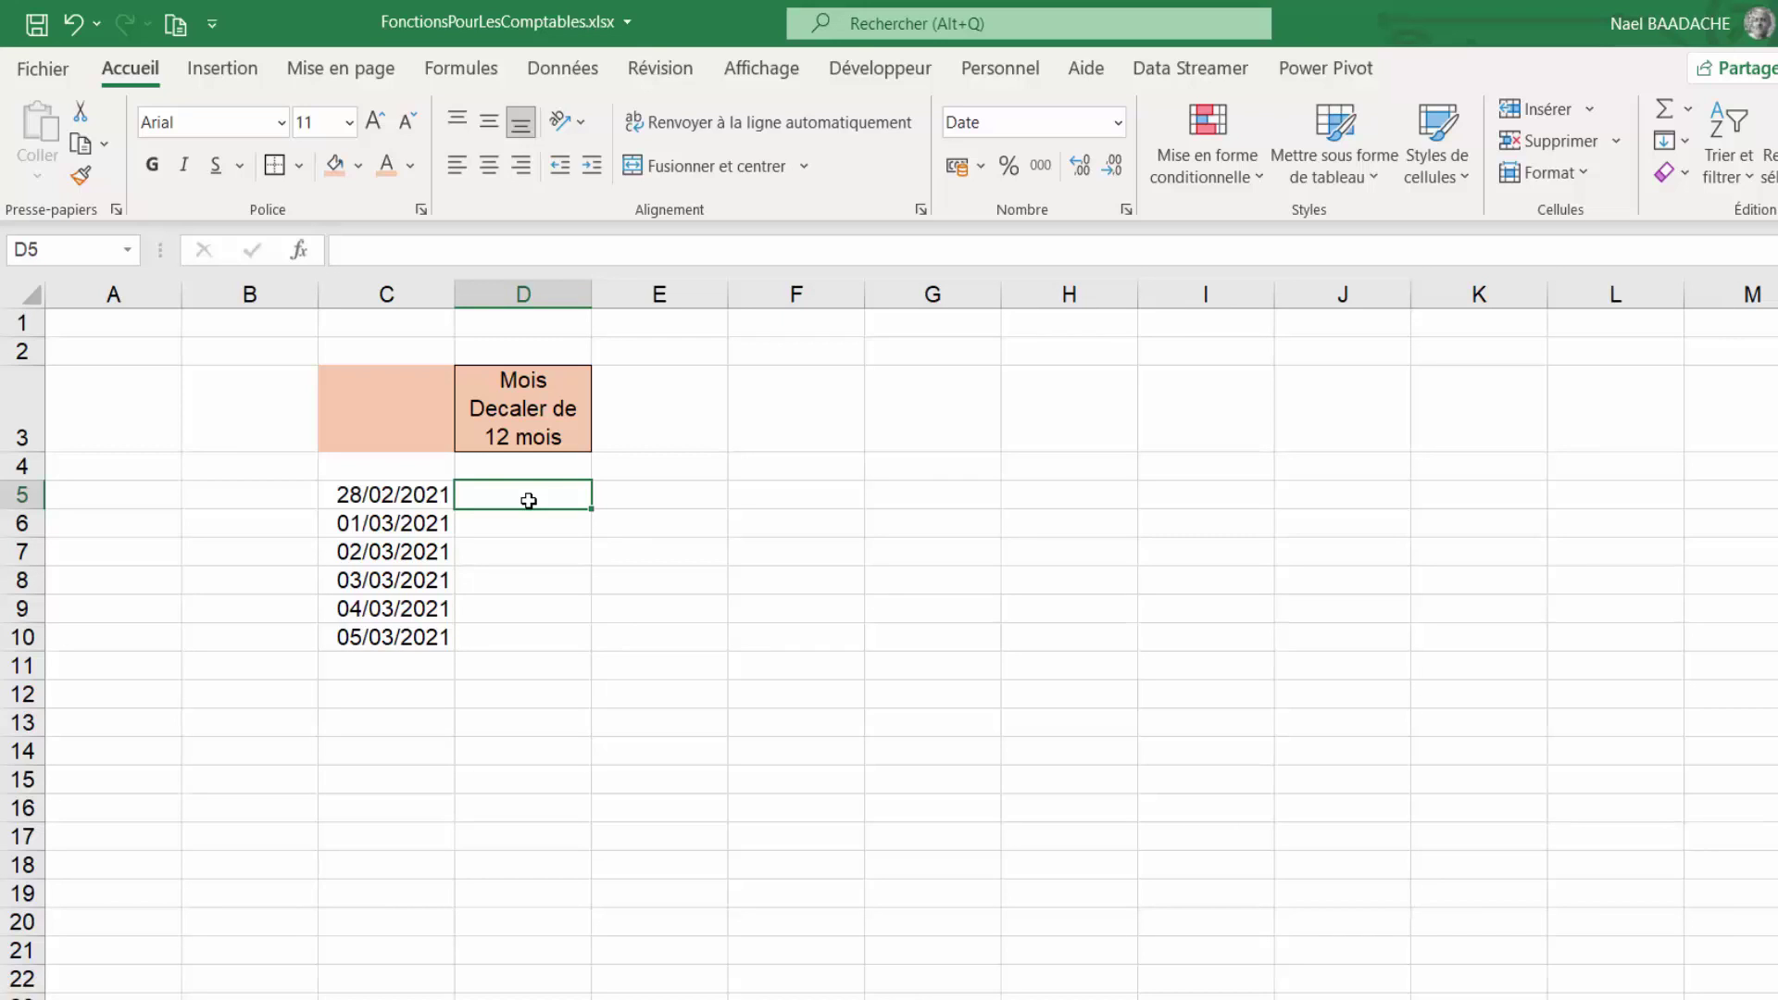
text(=)
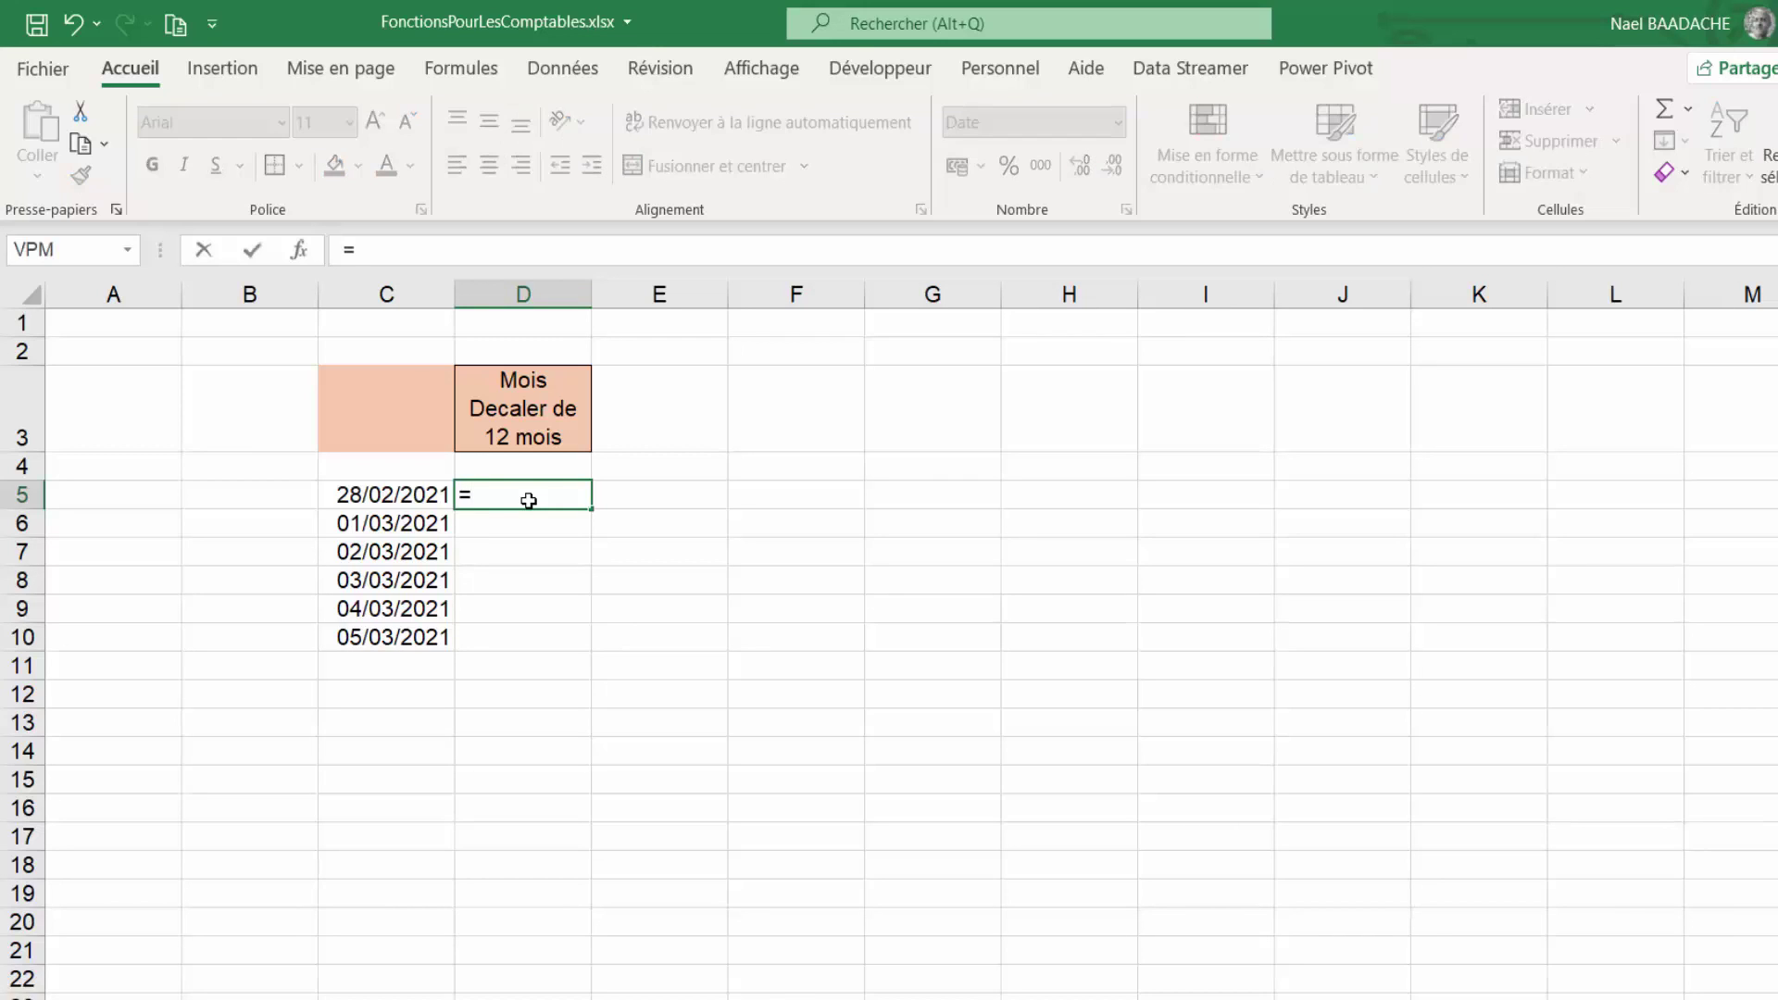
text(mois)
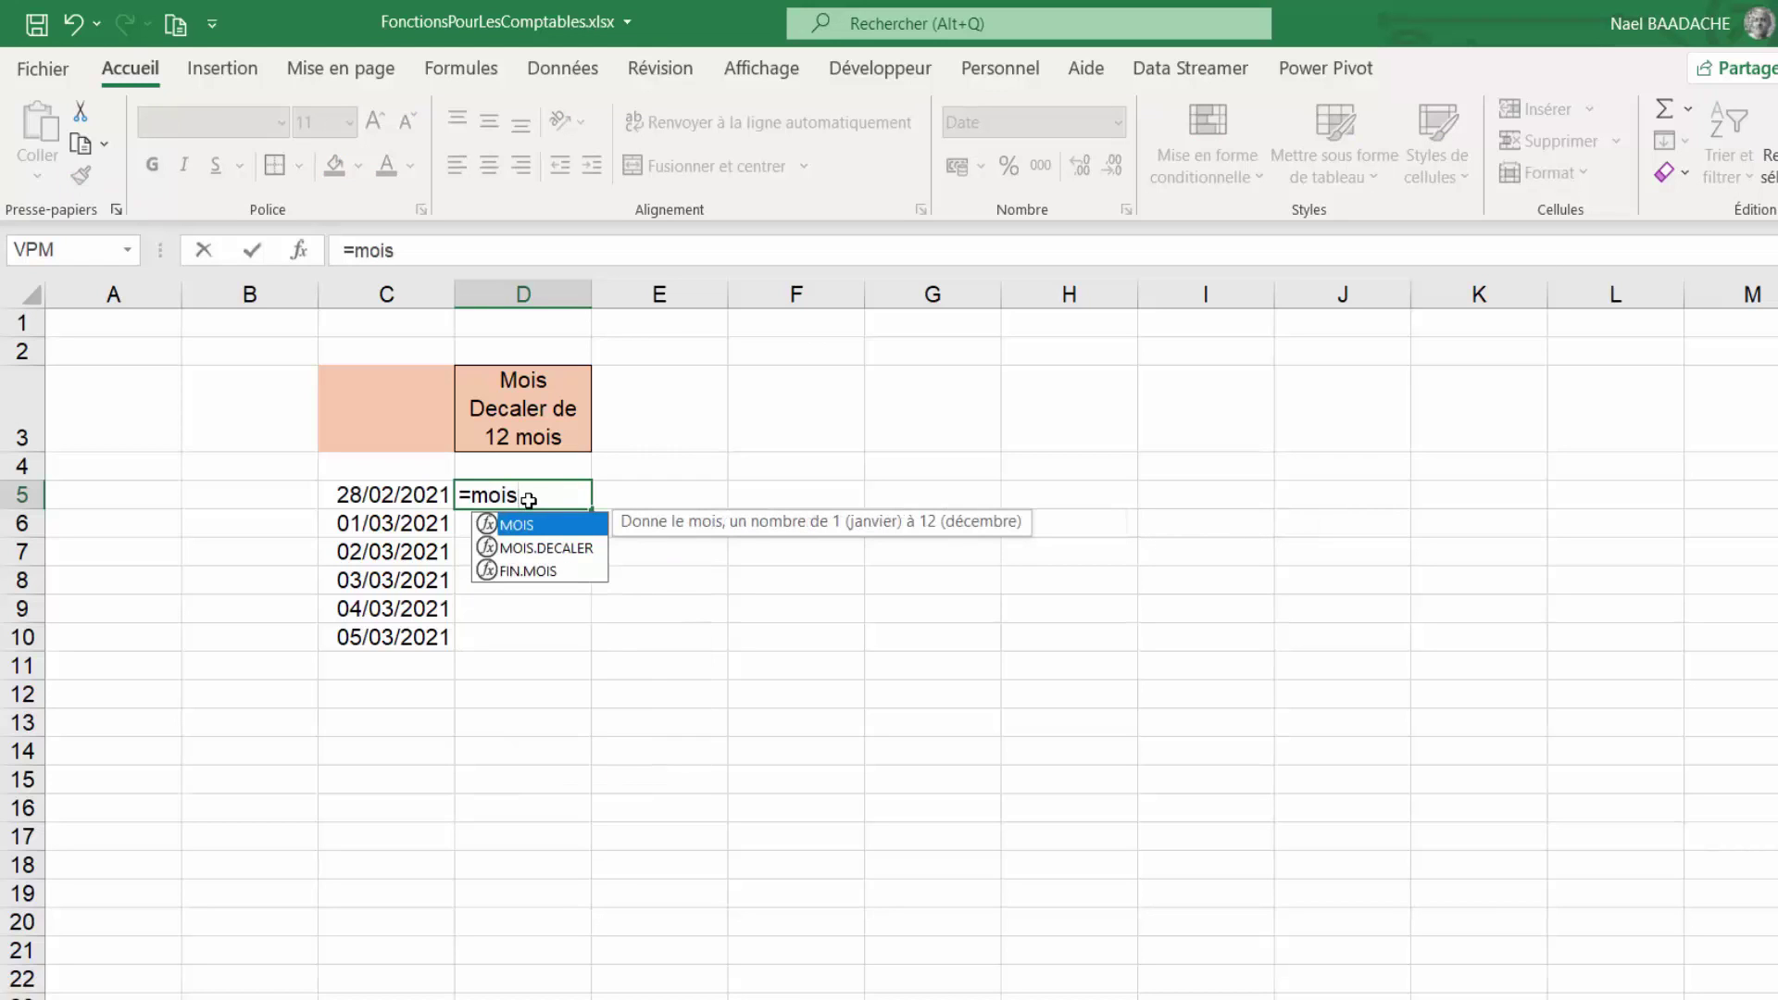
text(.)
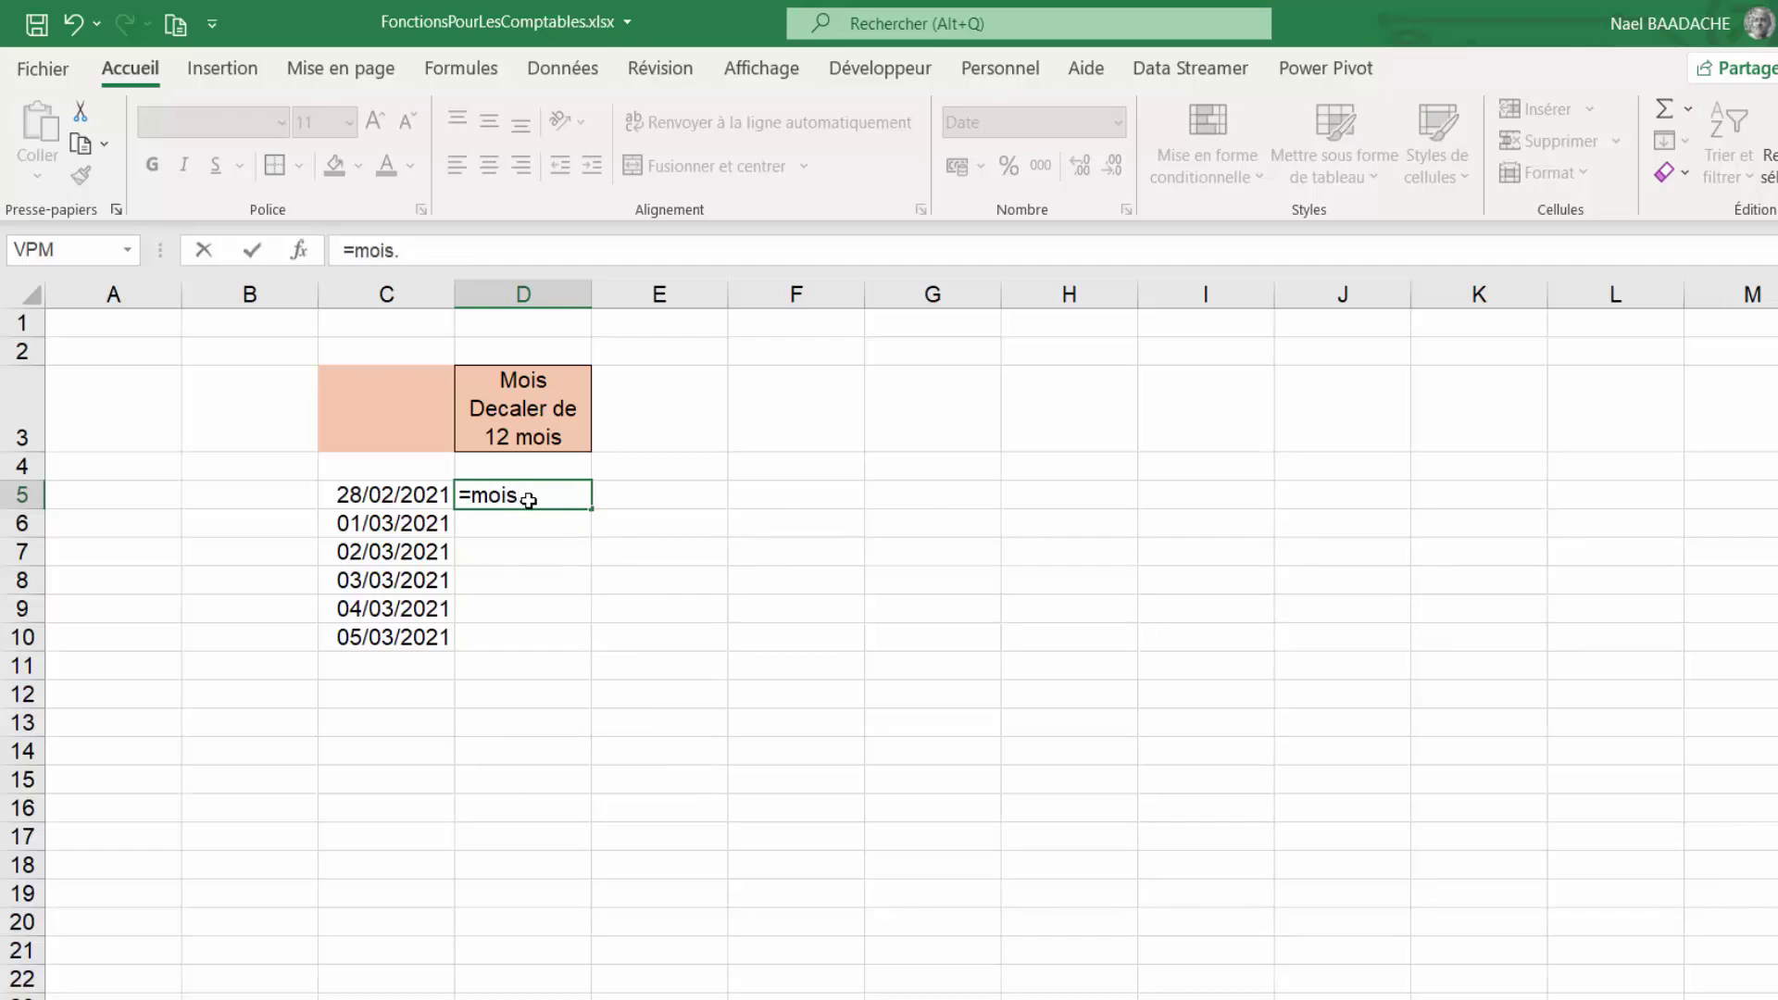
key(BackSpace)
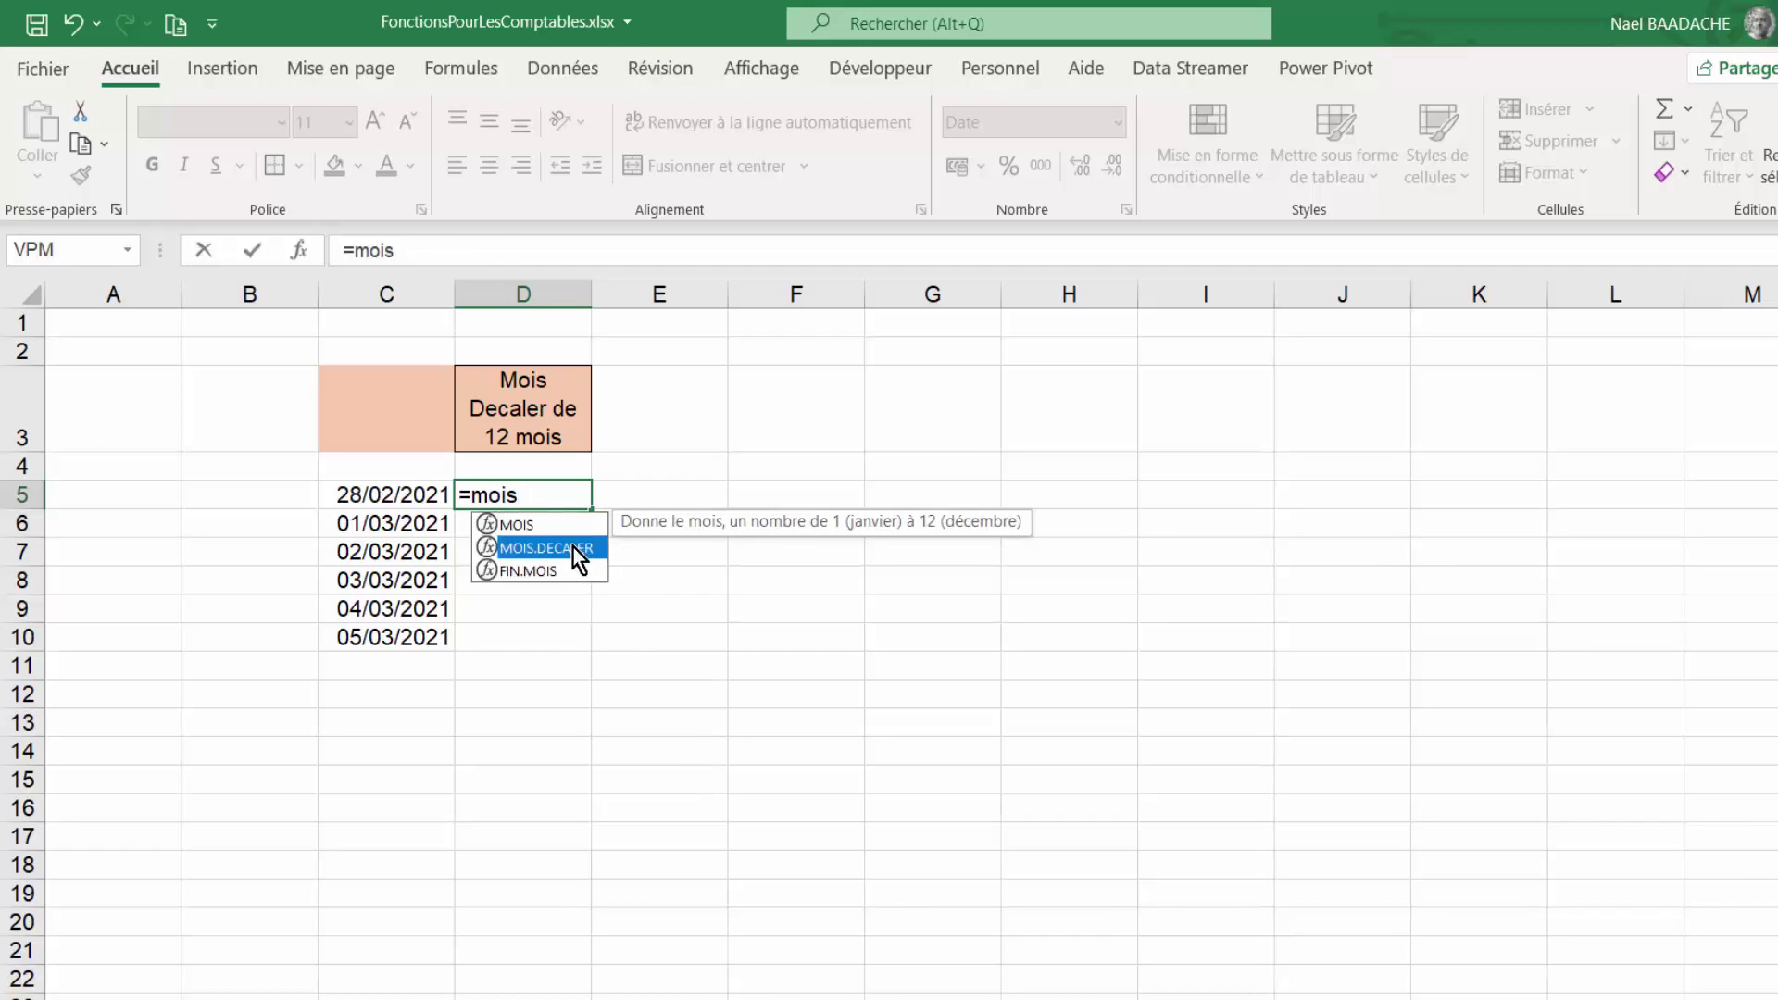
double_click(572, 547)
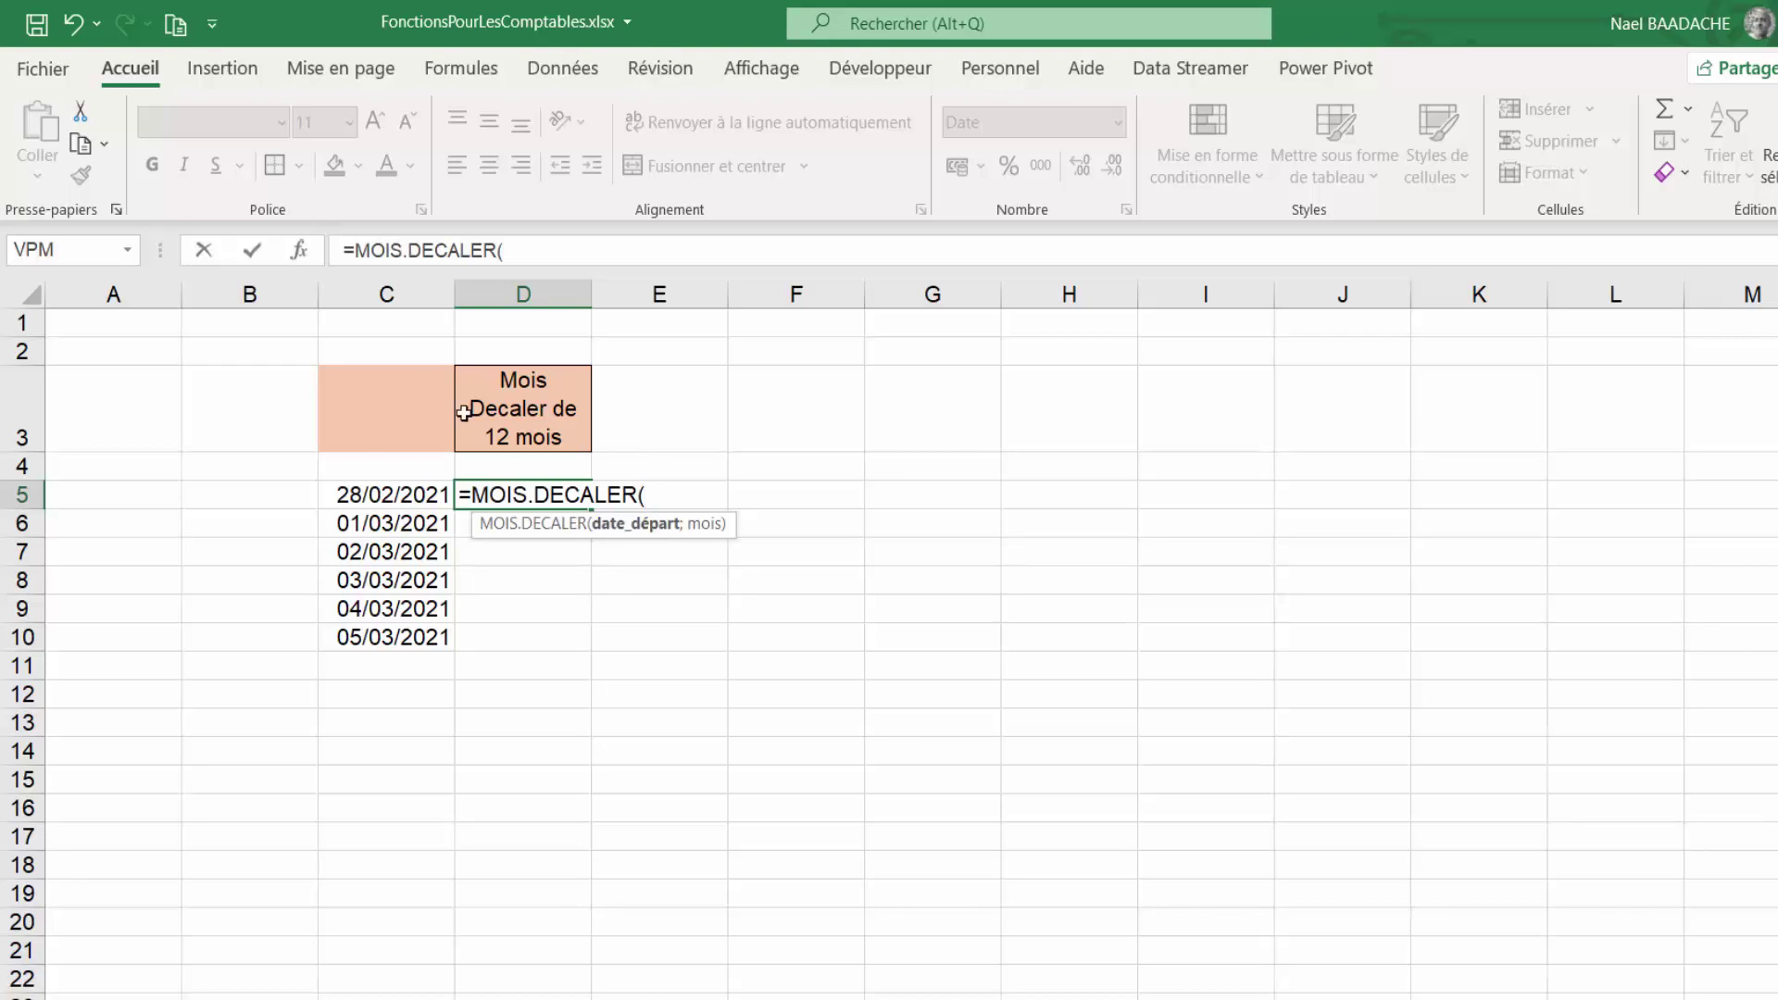
click(371, 496)
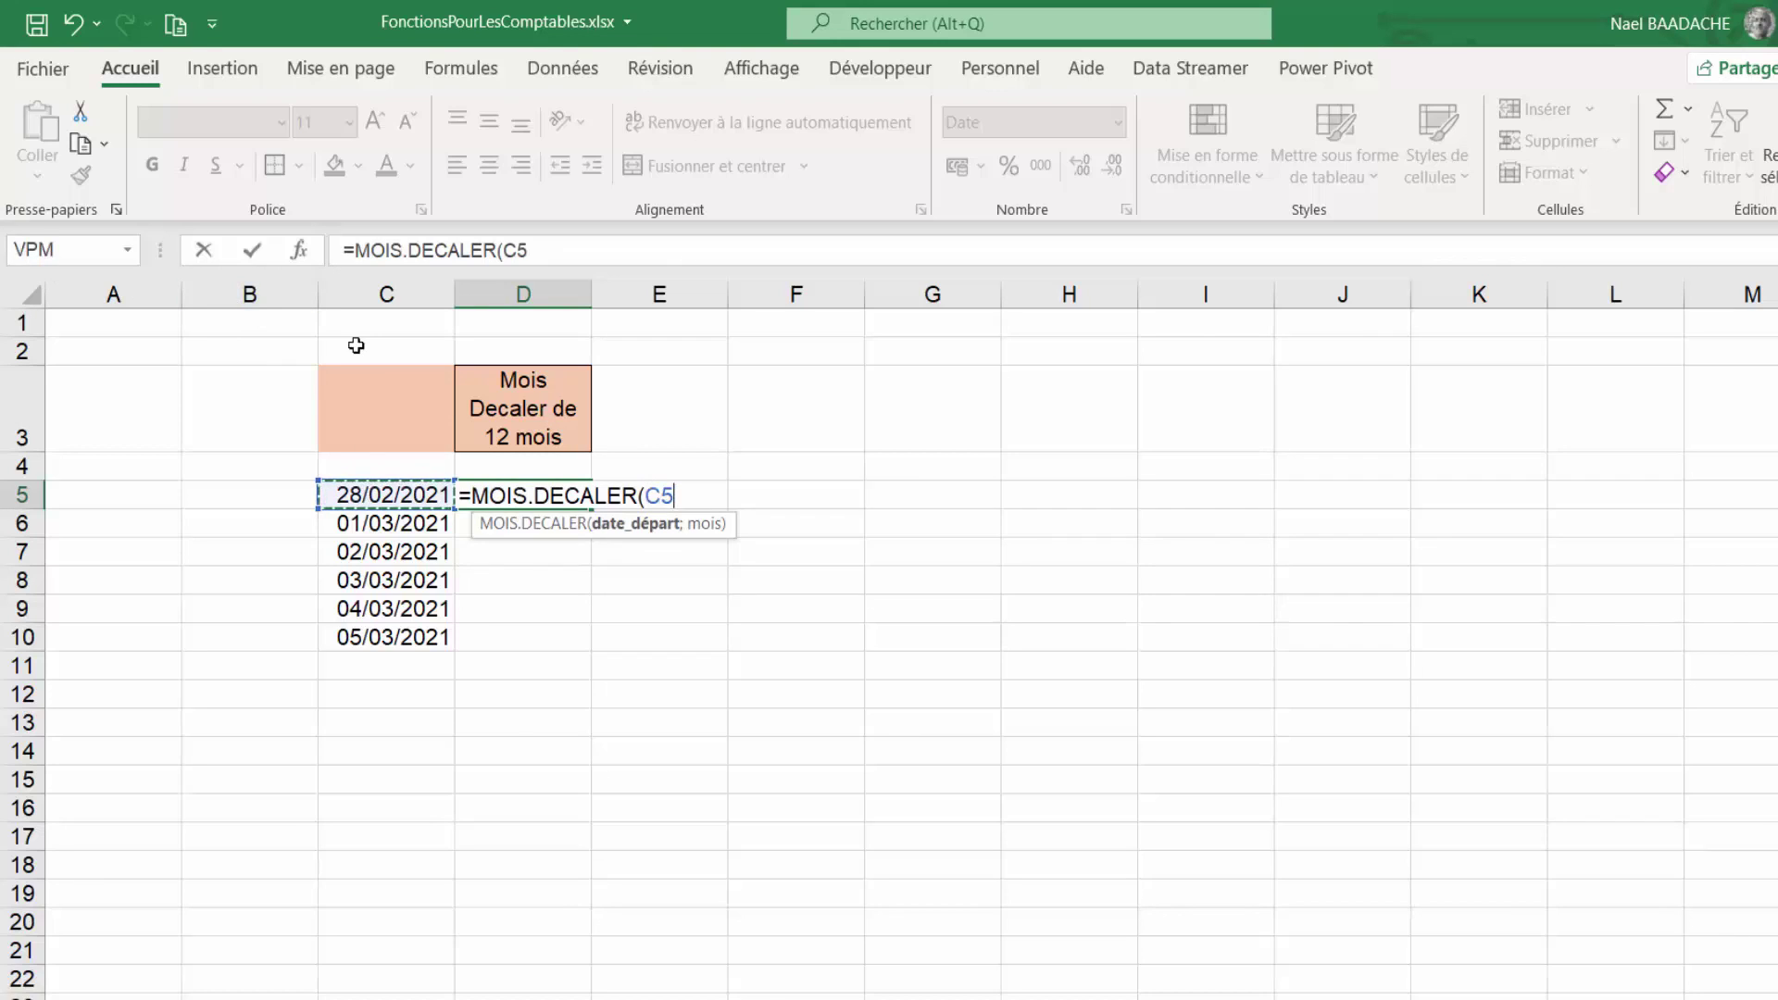
text(;)
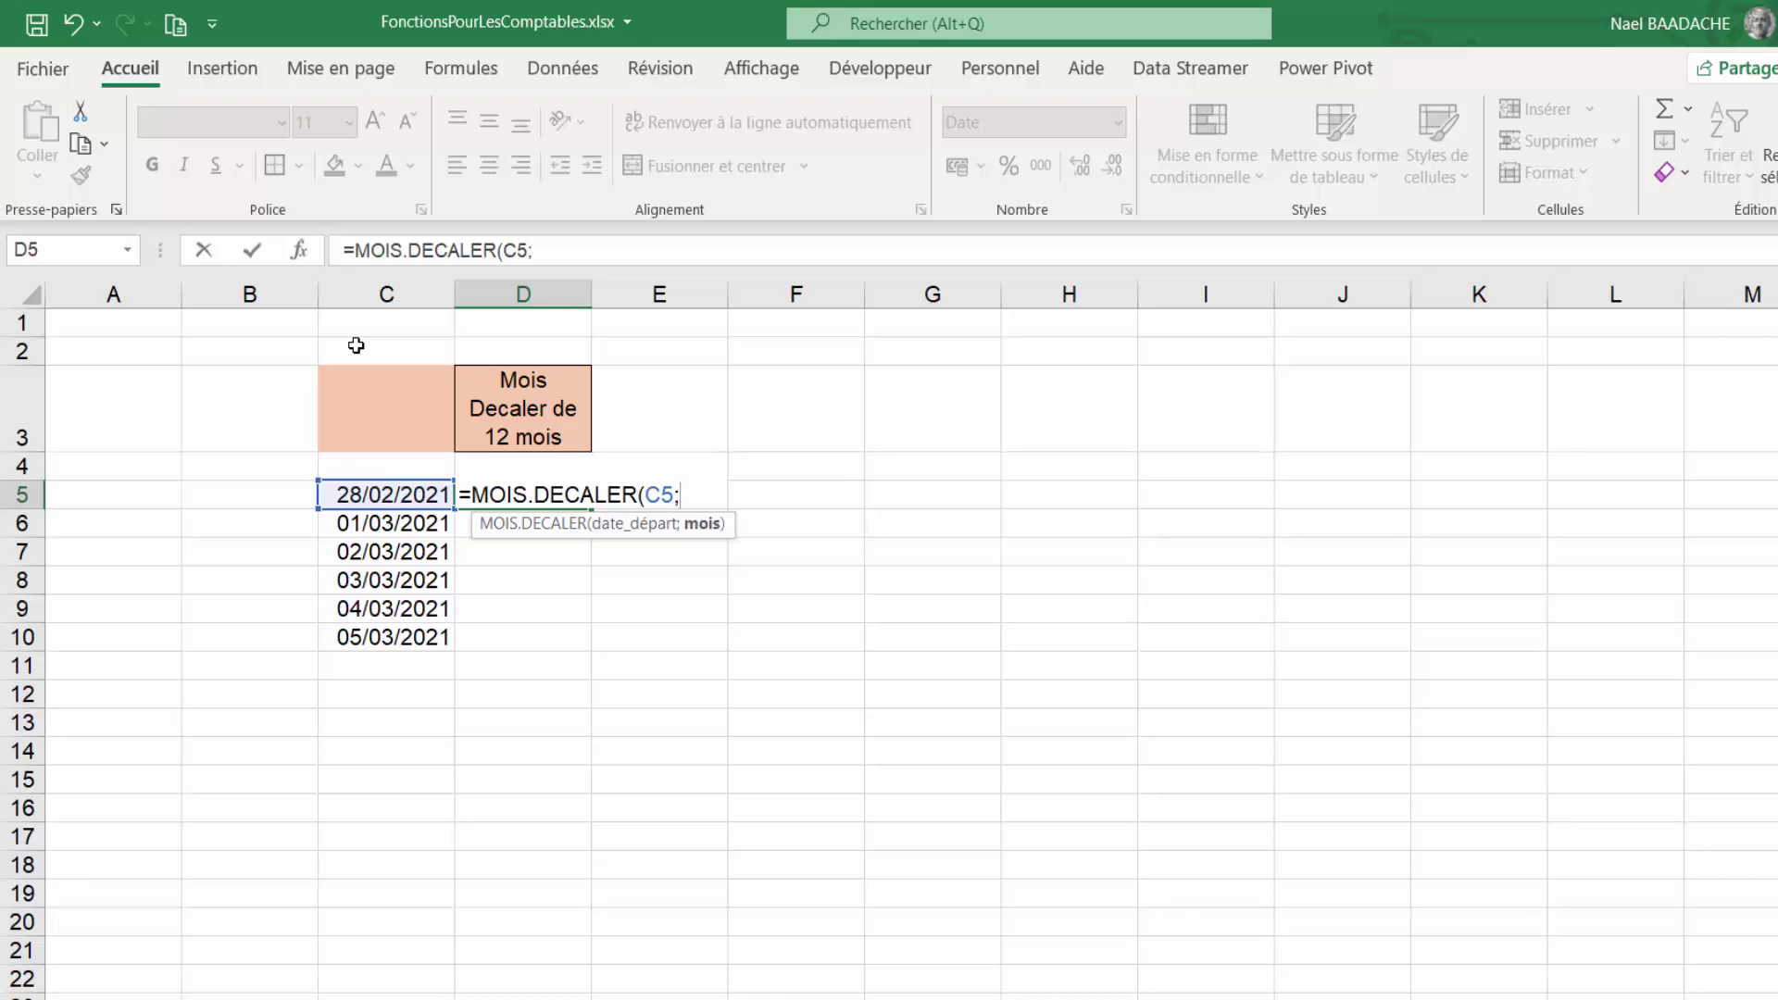
text(12))
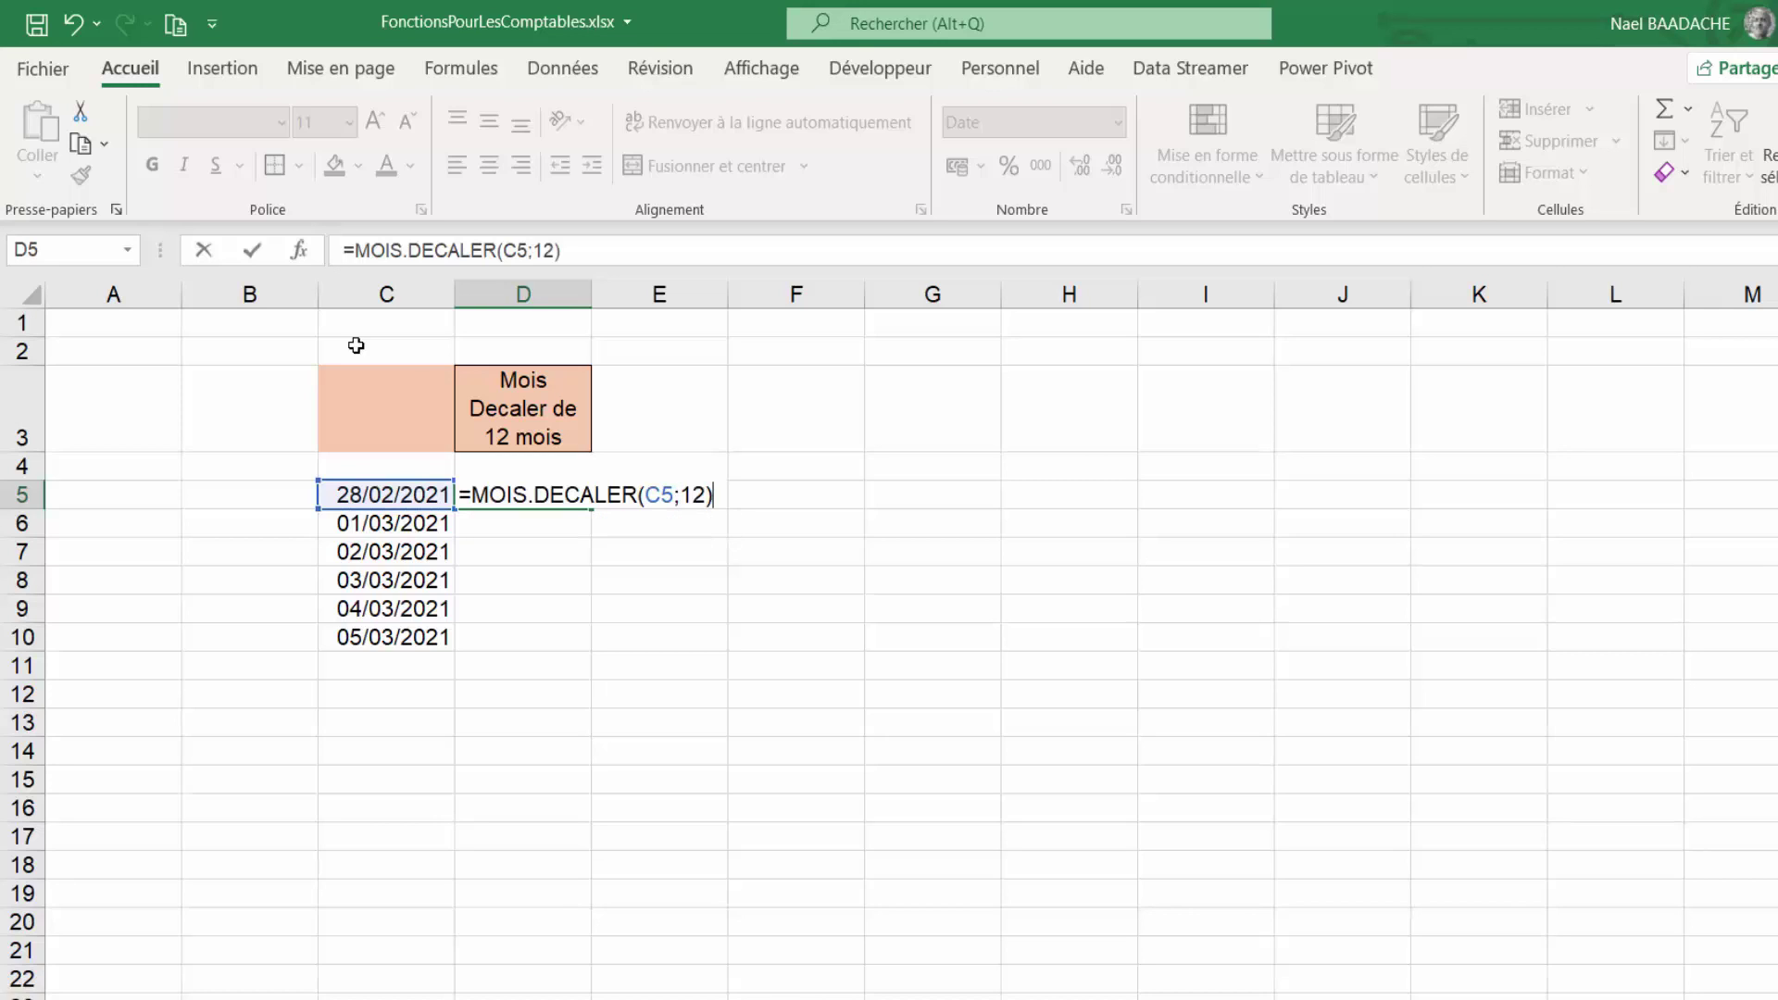
key(Return)
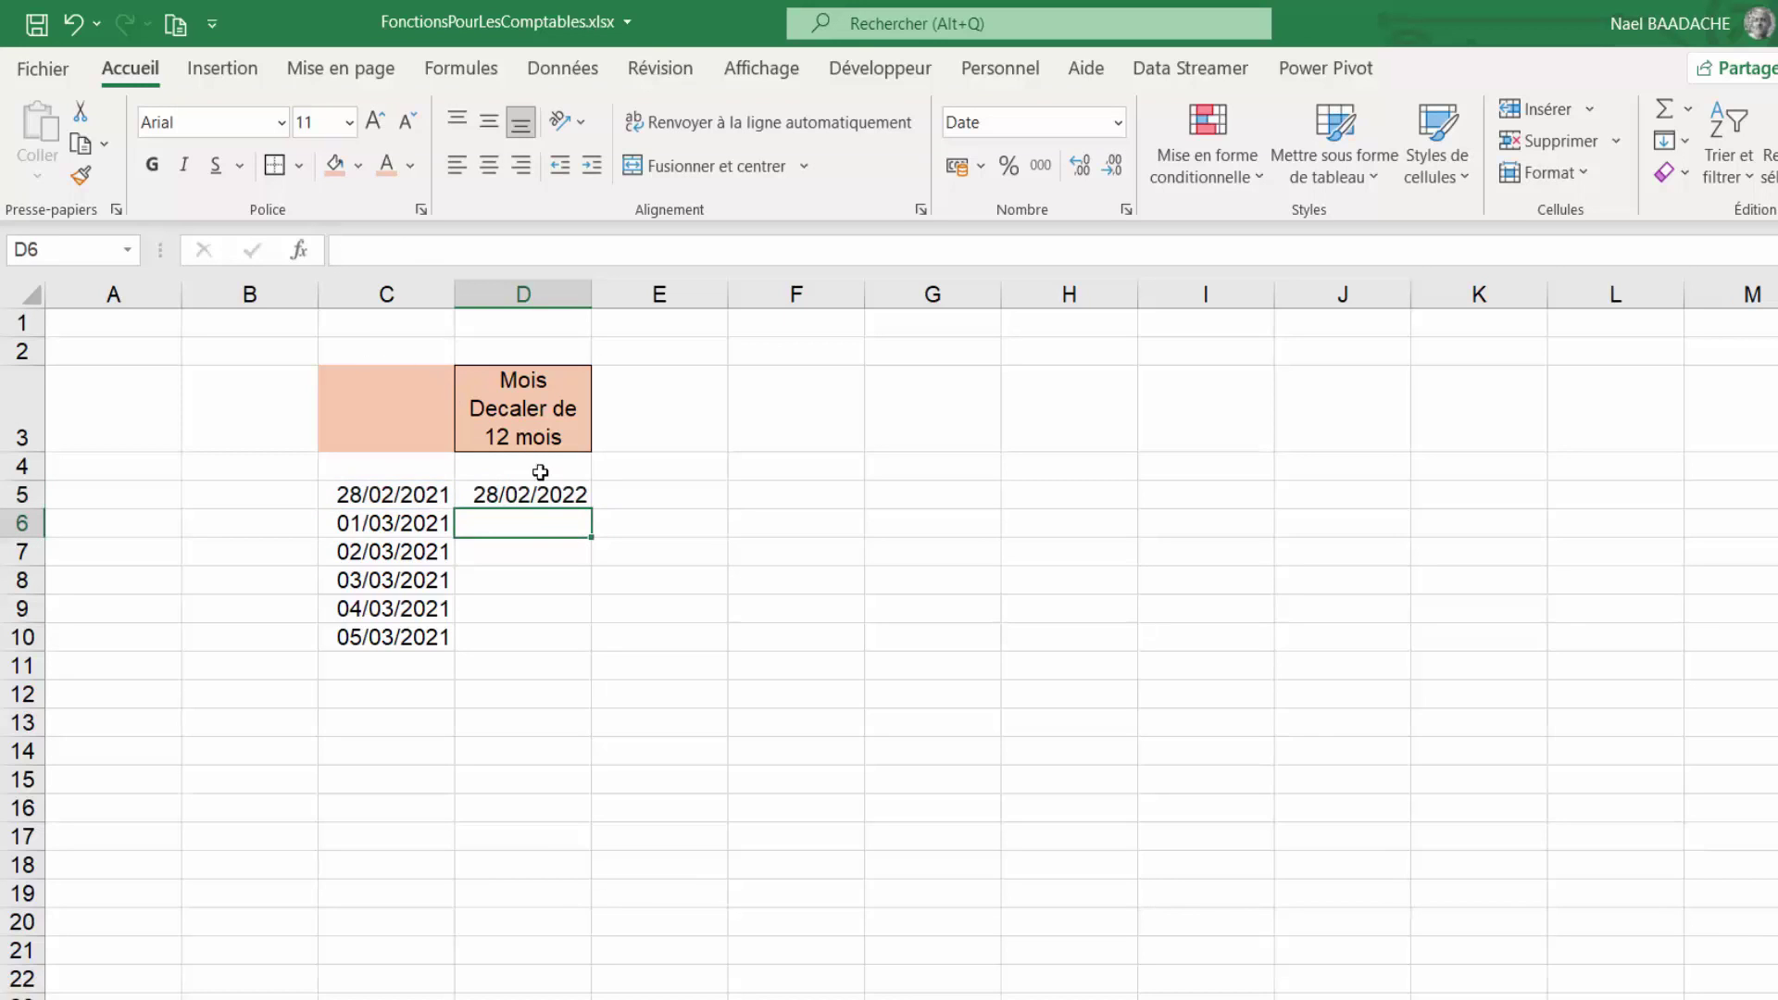
Step: Fill D5's shift formula down to D10 and check the results against the C dates
click(379, 492)
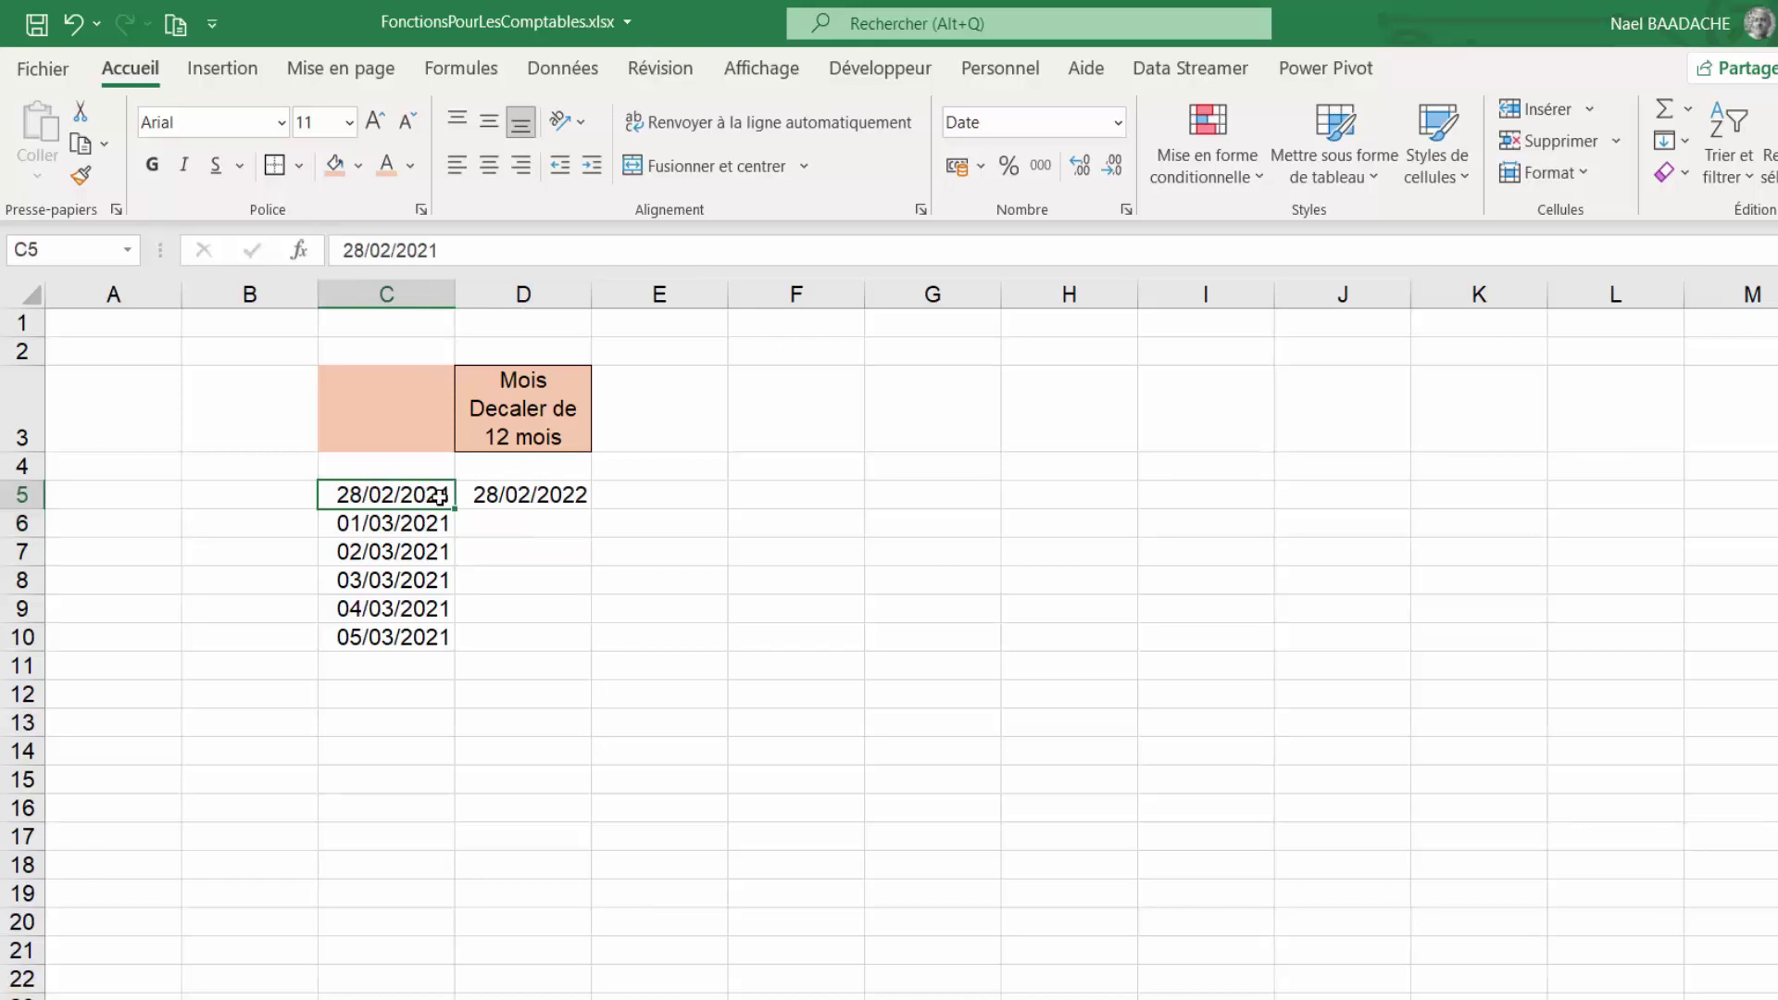
click(551, 501)
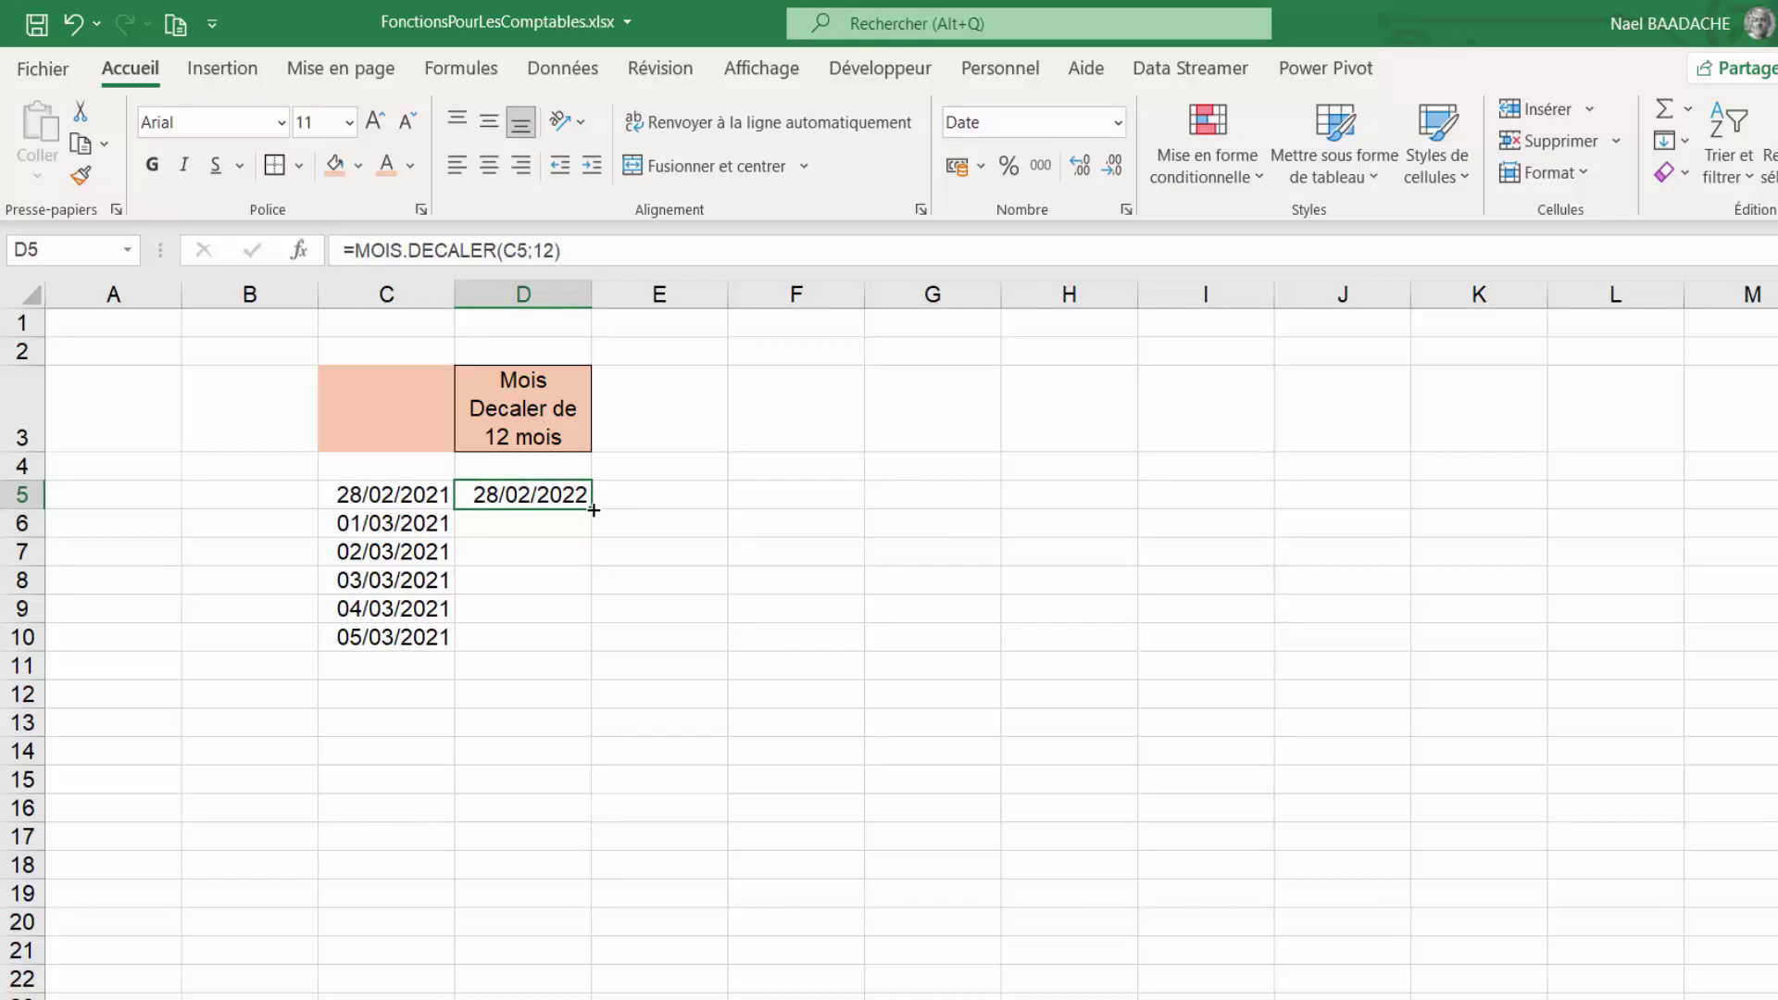
double_click(594, 510)
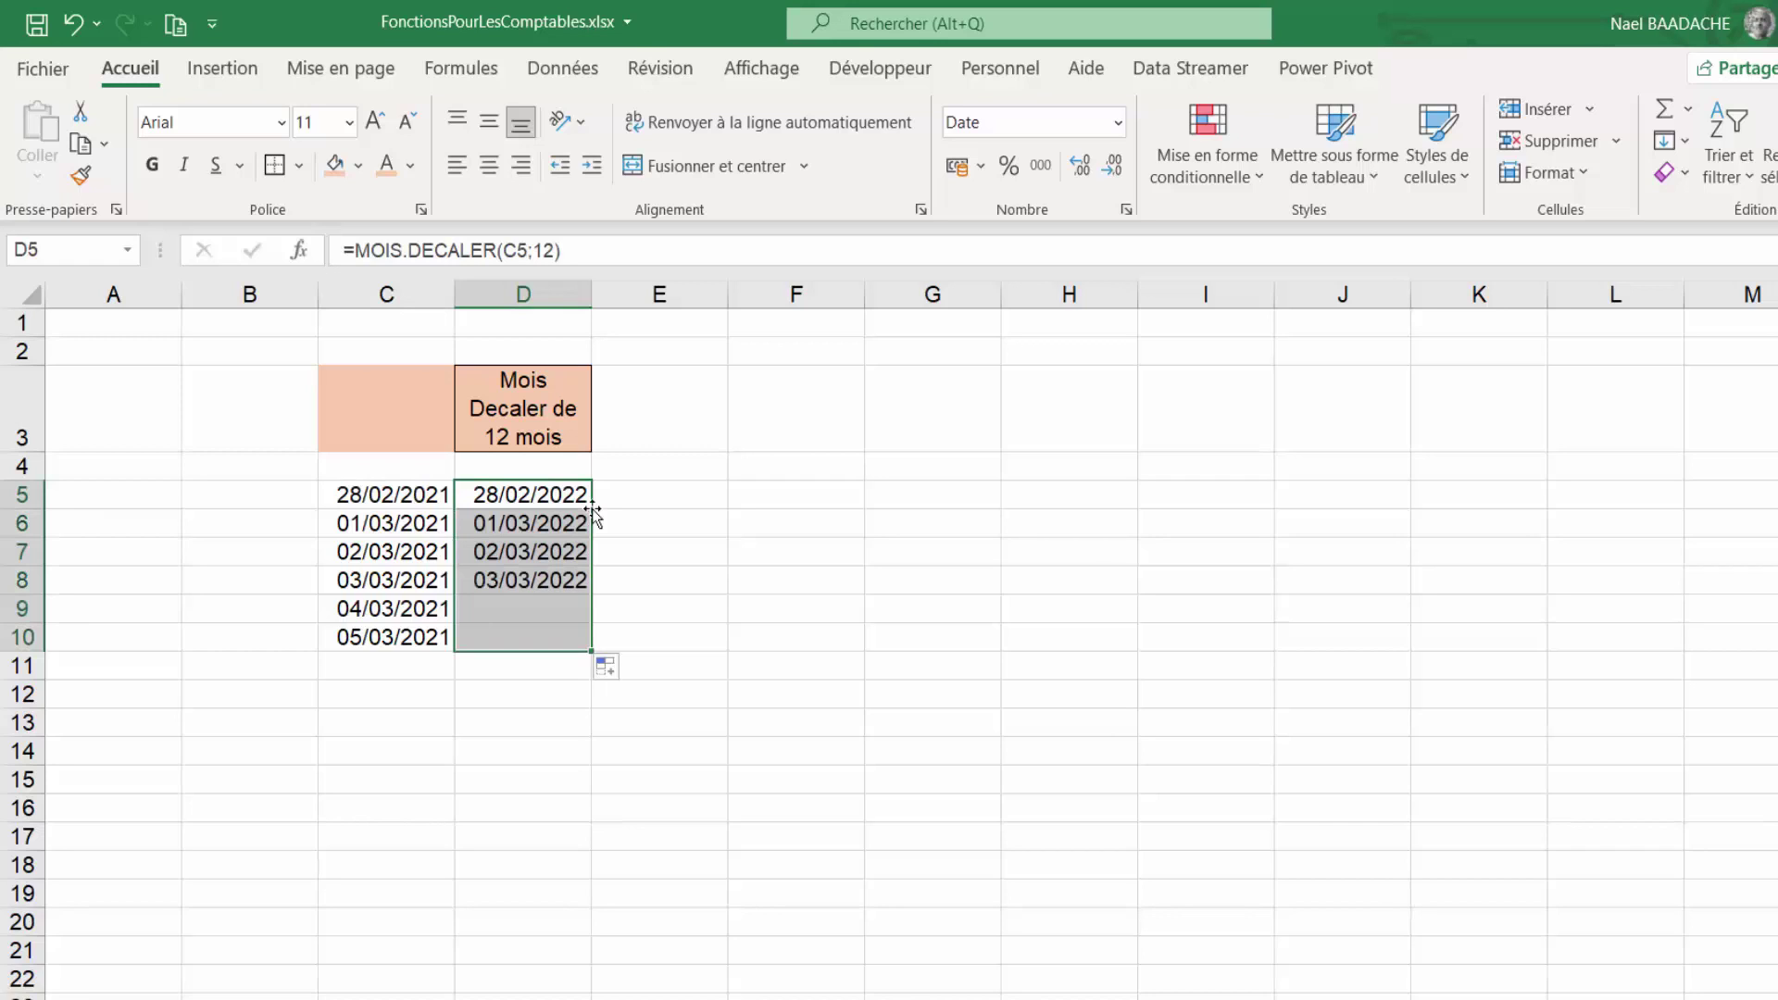
click(379, 523)
key(Down)
click(382, 528)
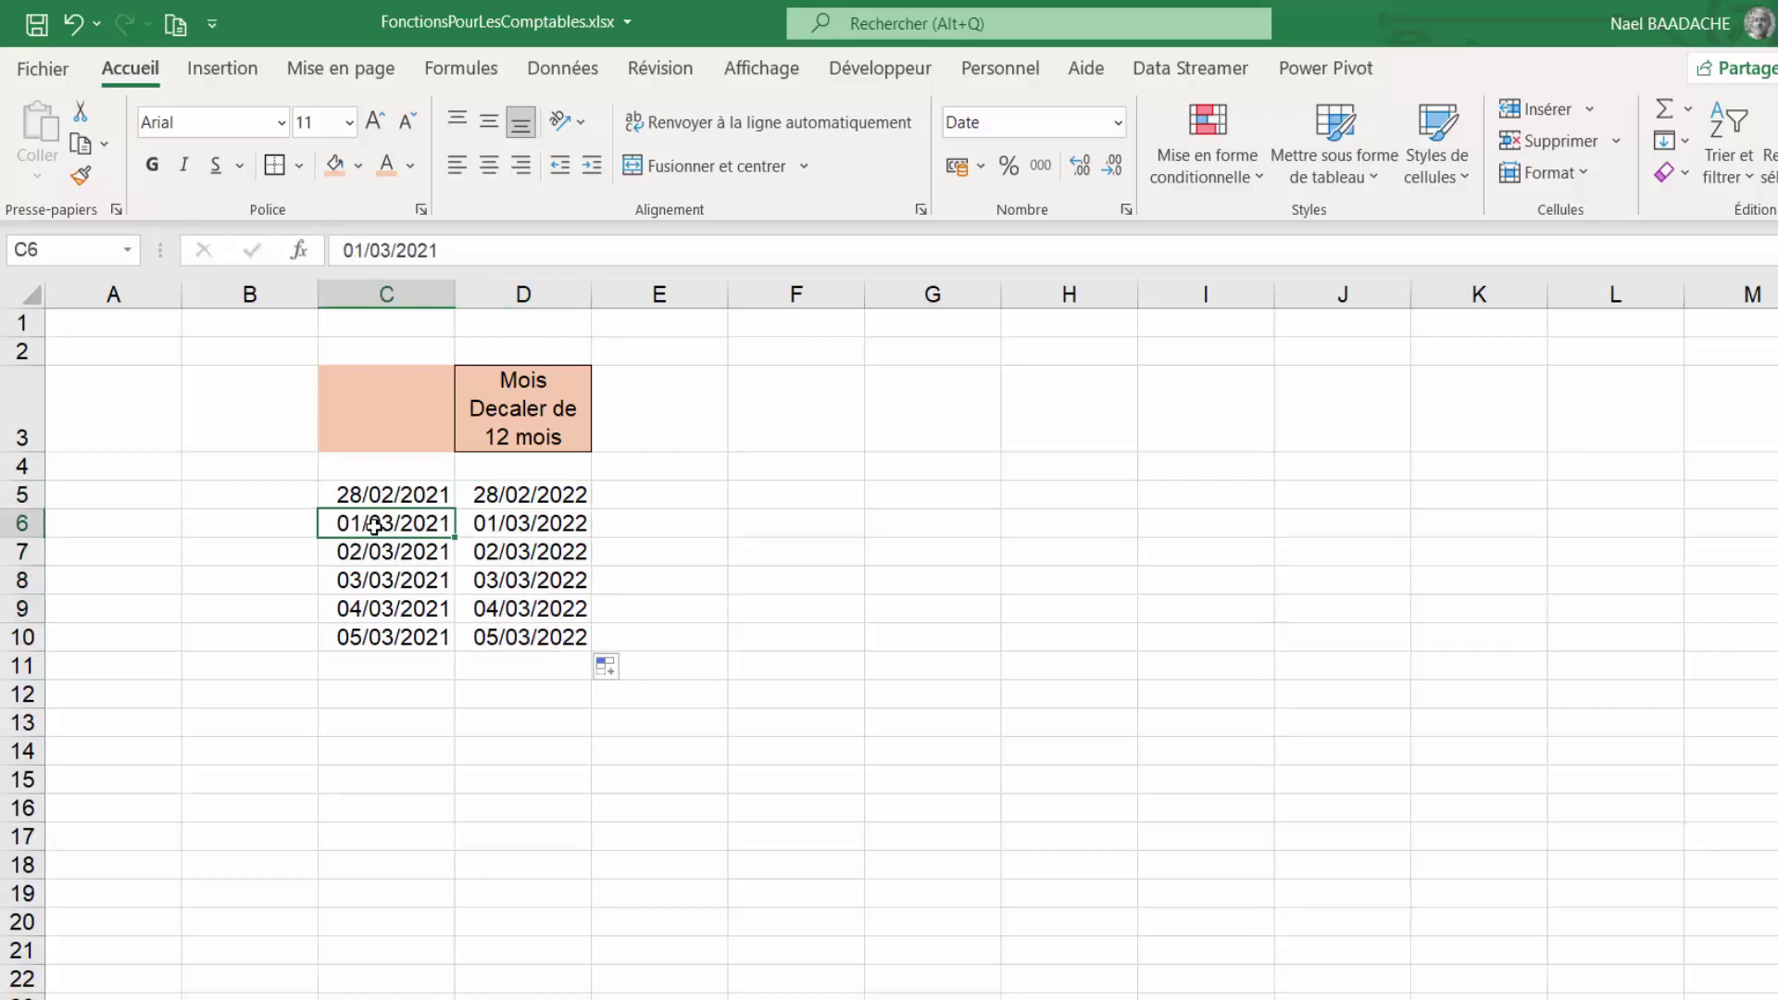
click(501, 525)
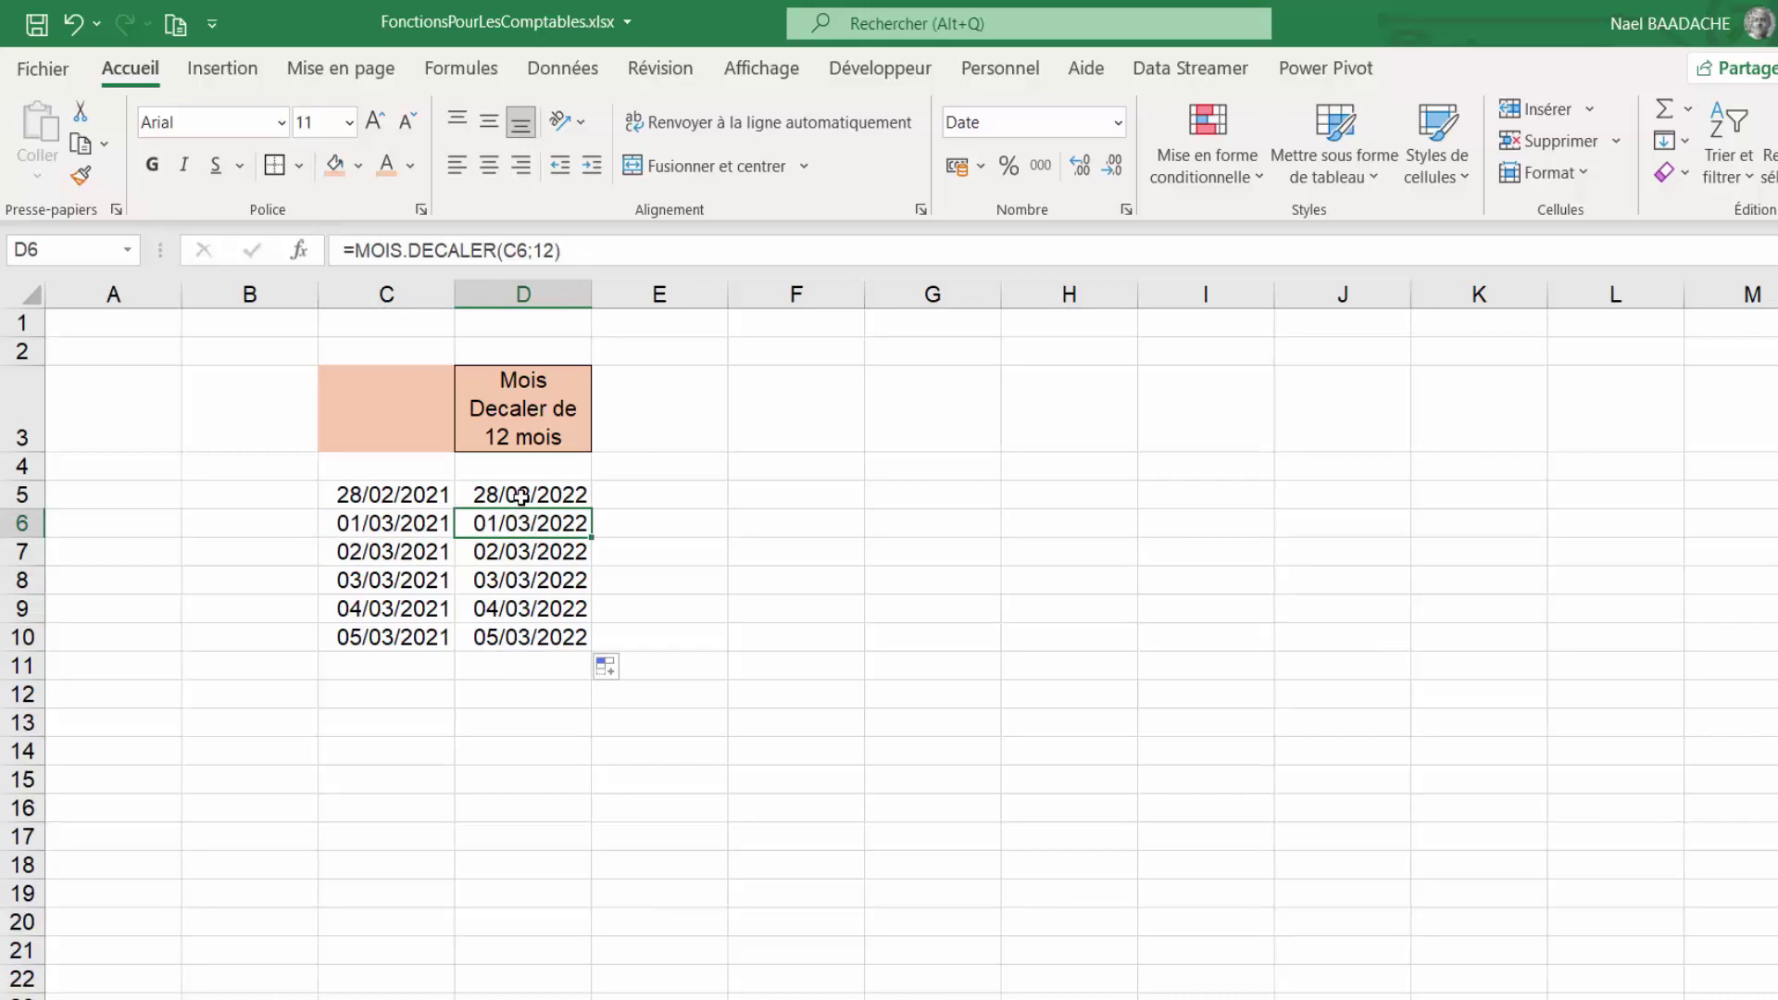
Step: Put D5's MOIS.DECALER formula into edit mode at the month count
click(521, 497)
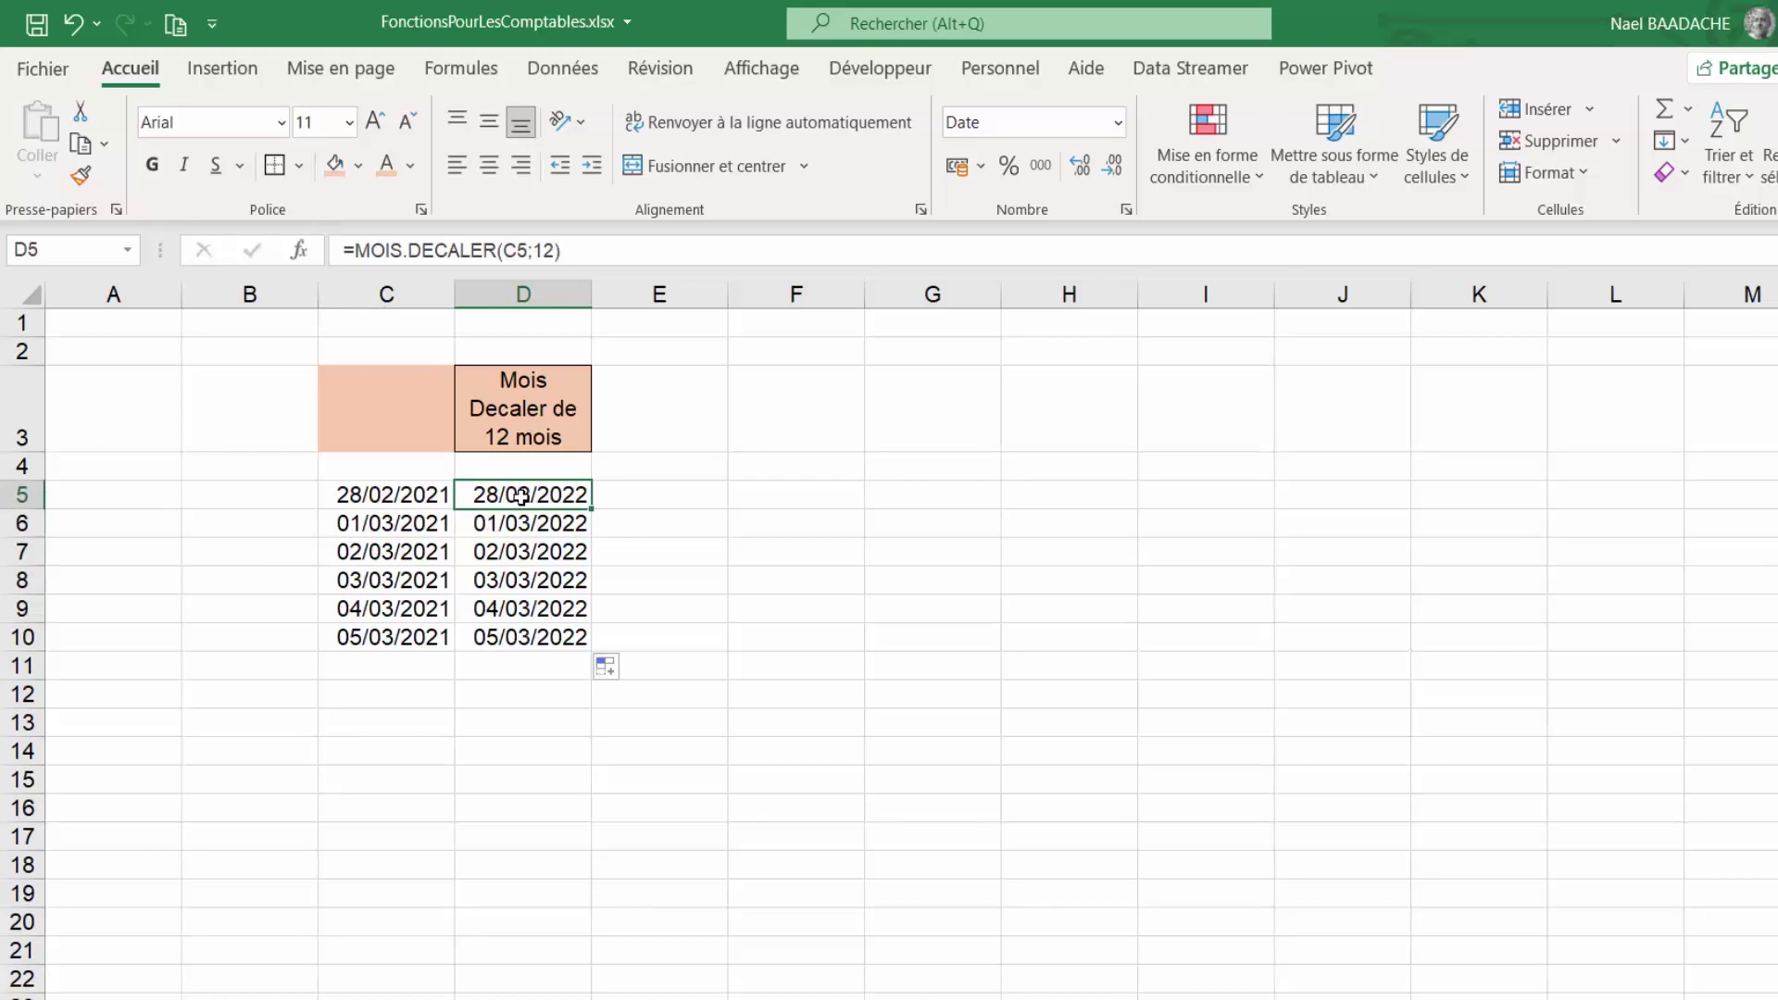
double_click(521, 497)
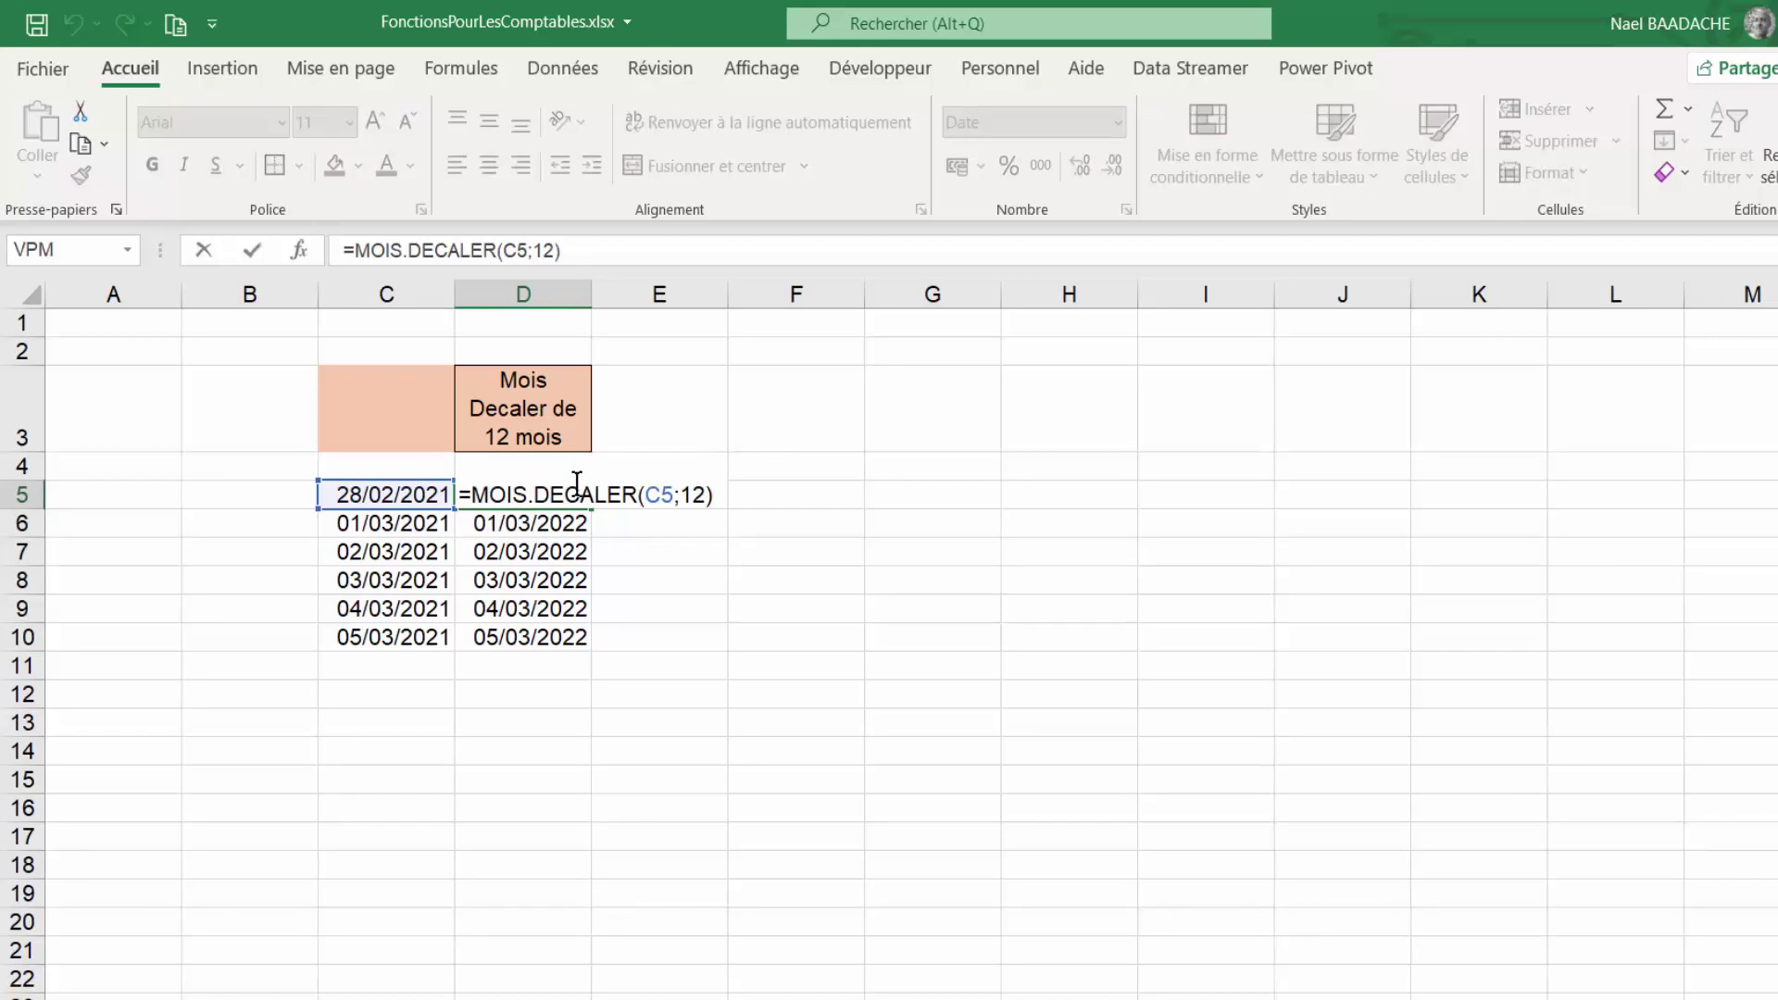
click(688, 496)
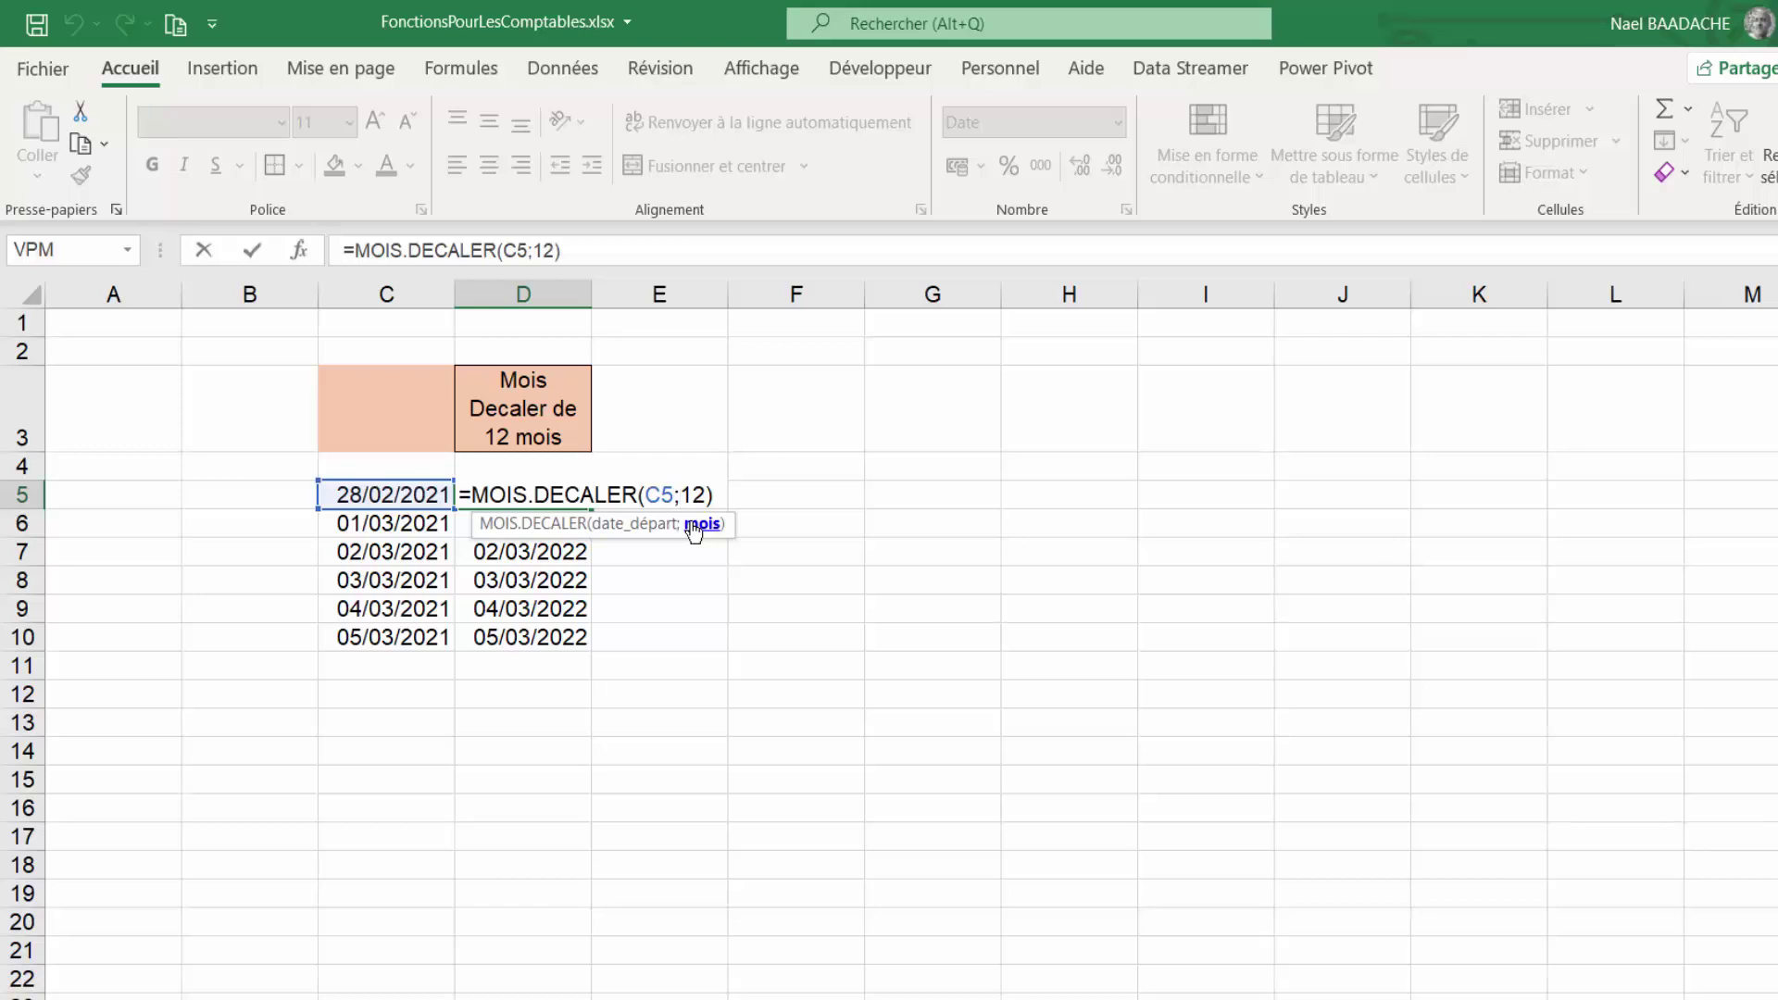
text(-)
key(Return)
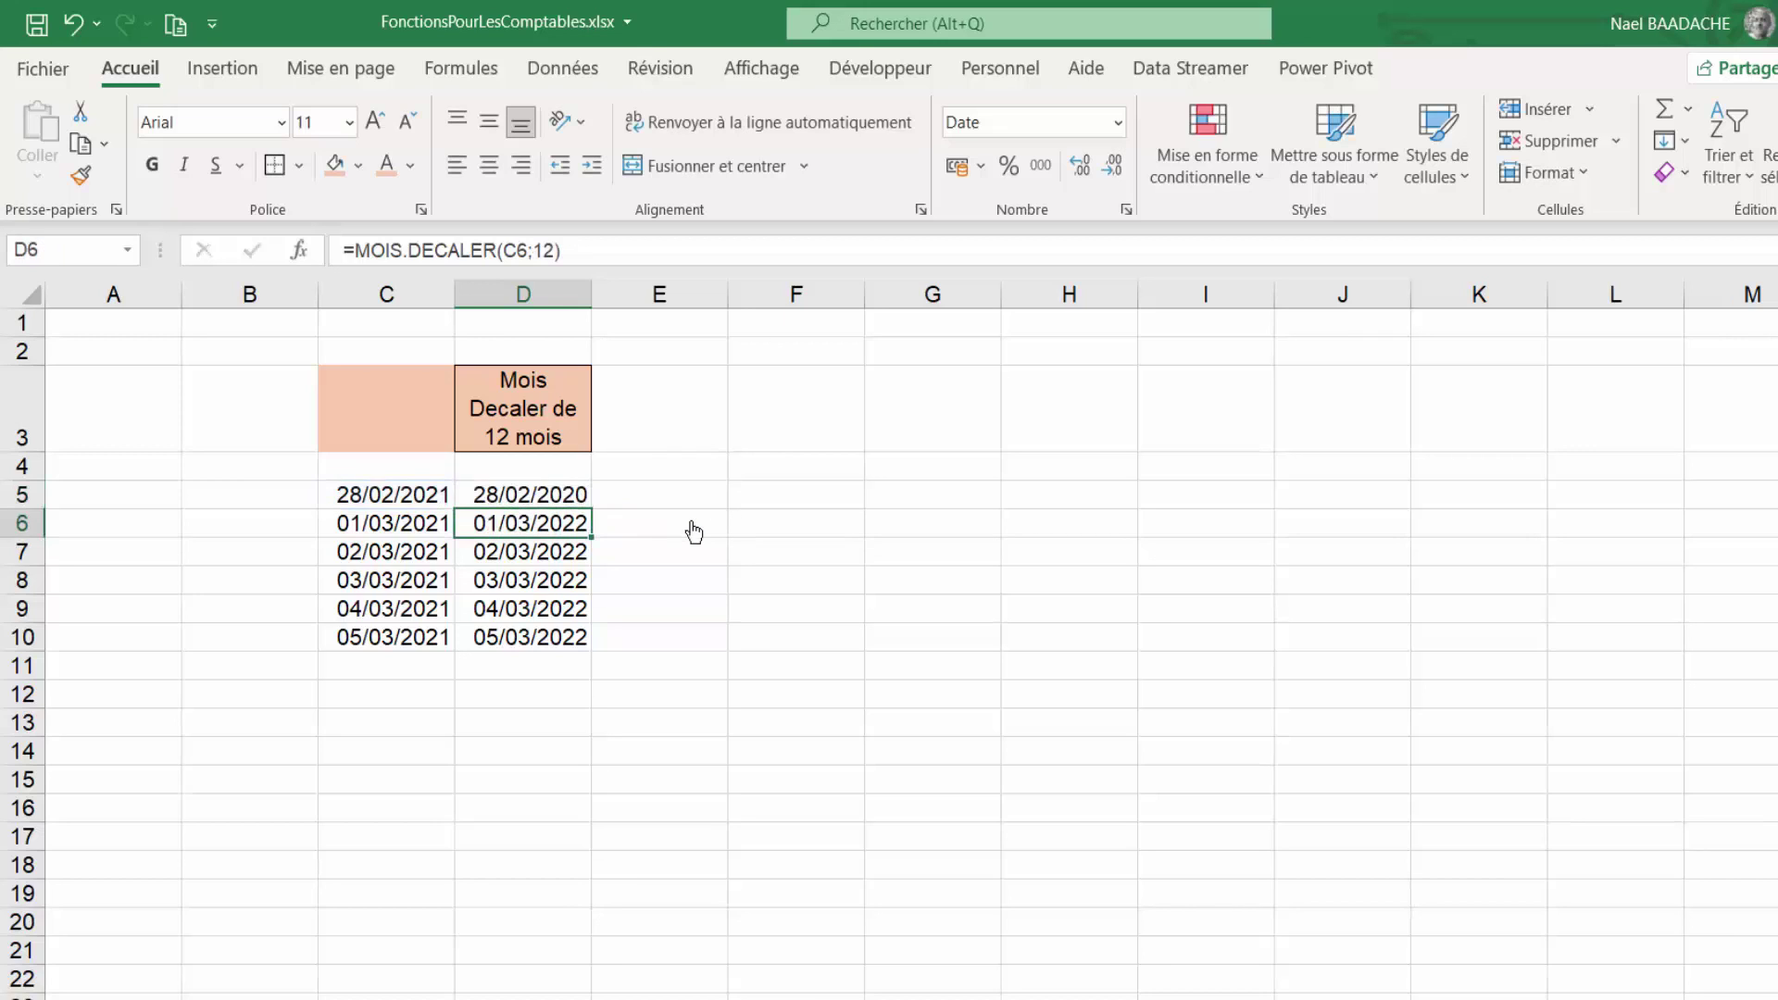
click(402, 498)
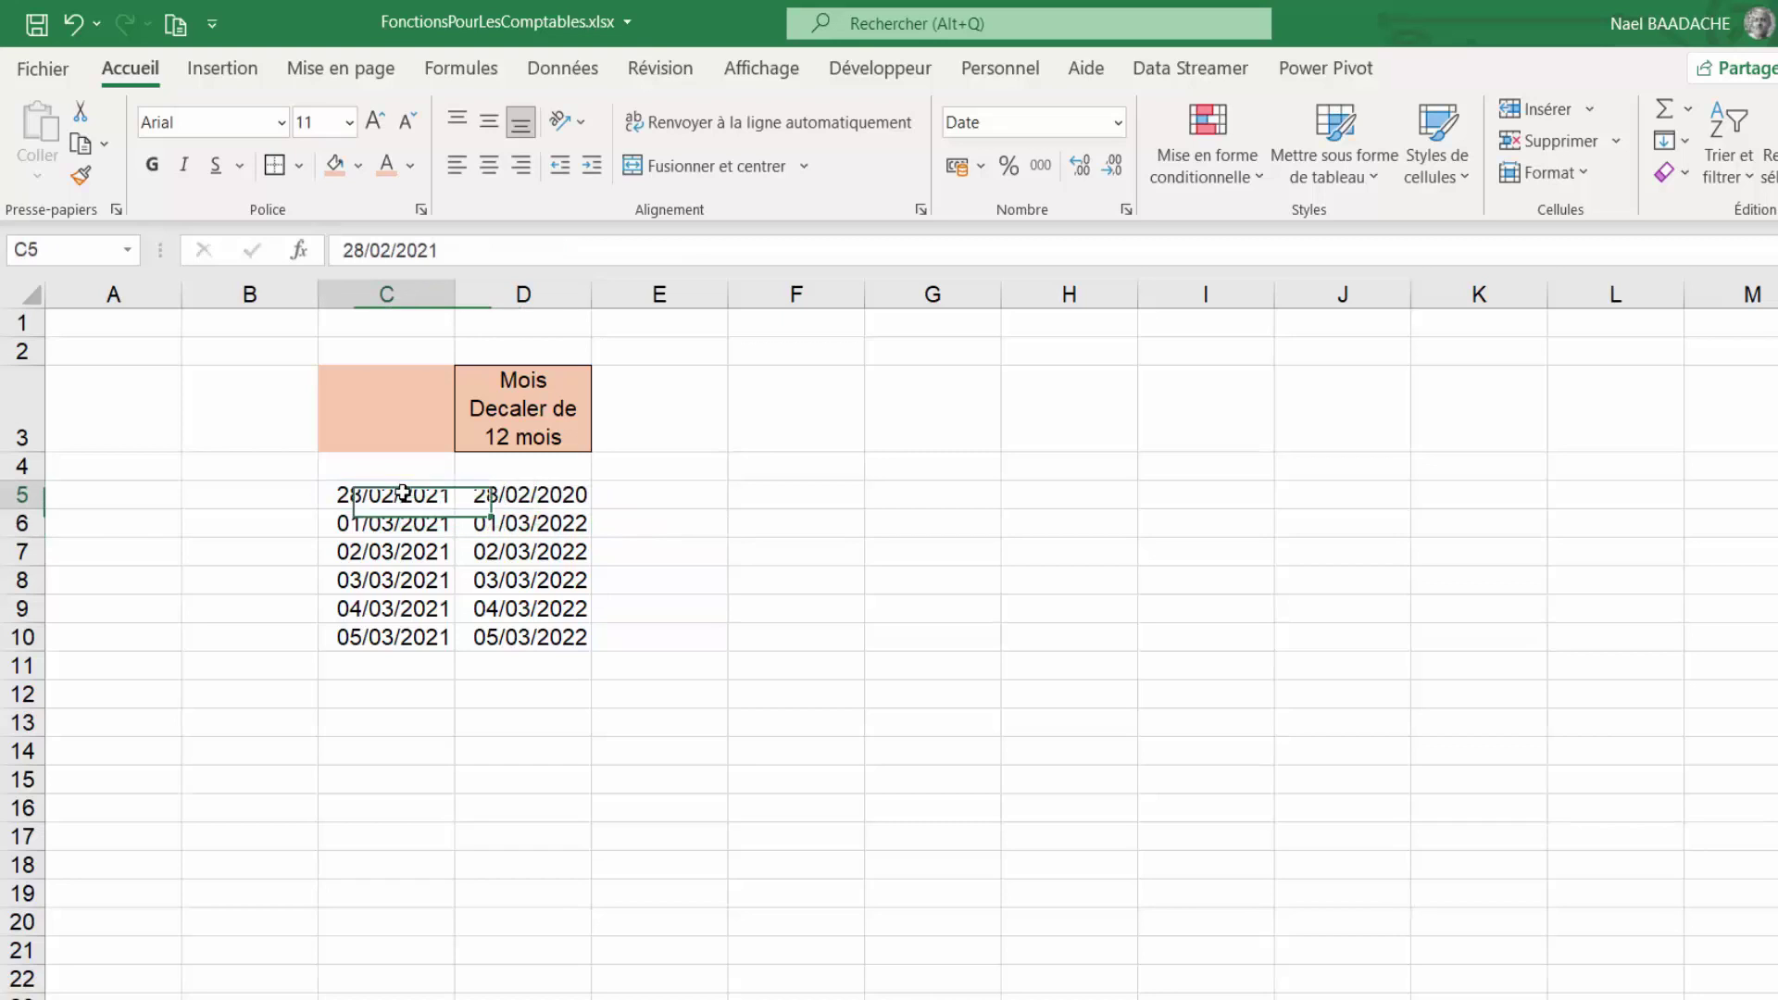
click(525, 496)
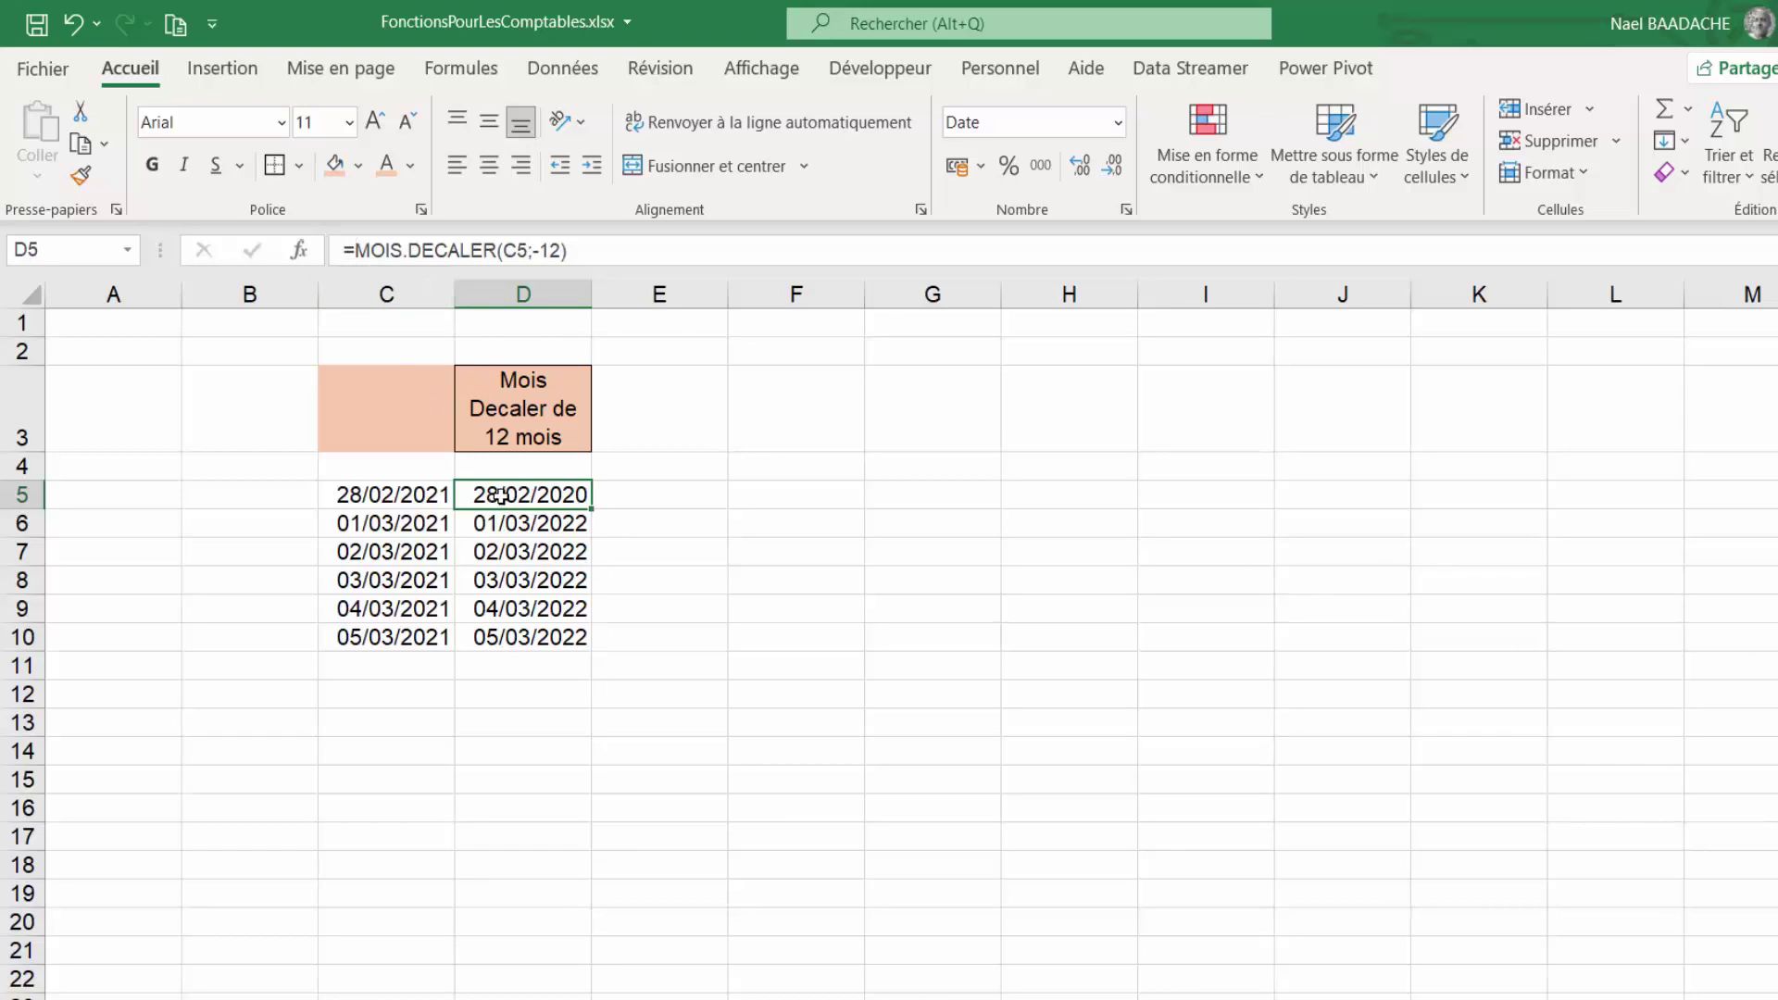
click(542, 250)
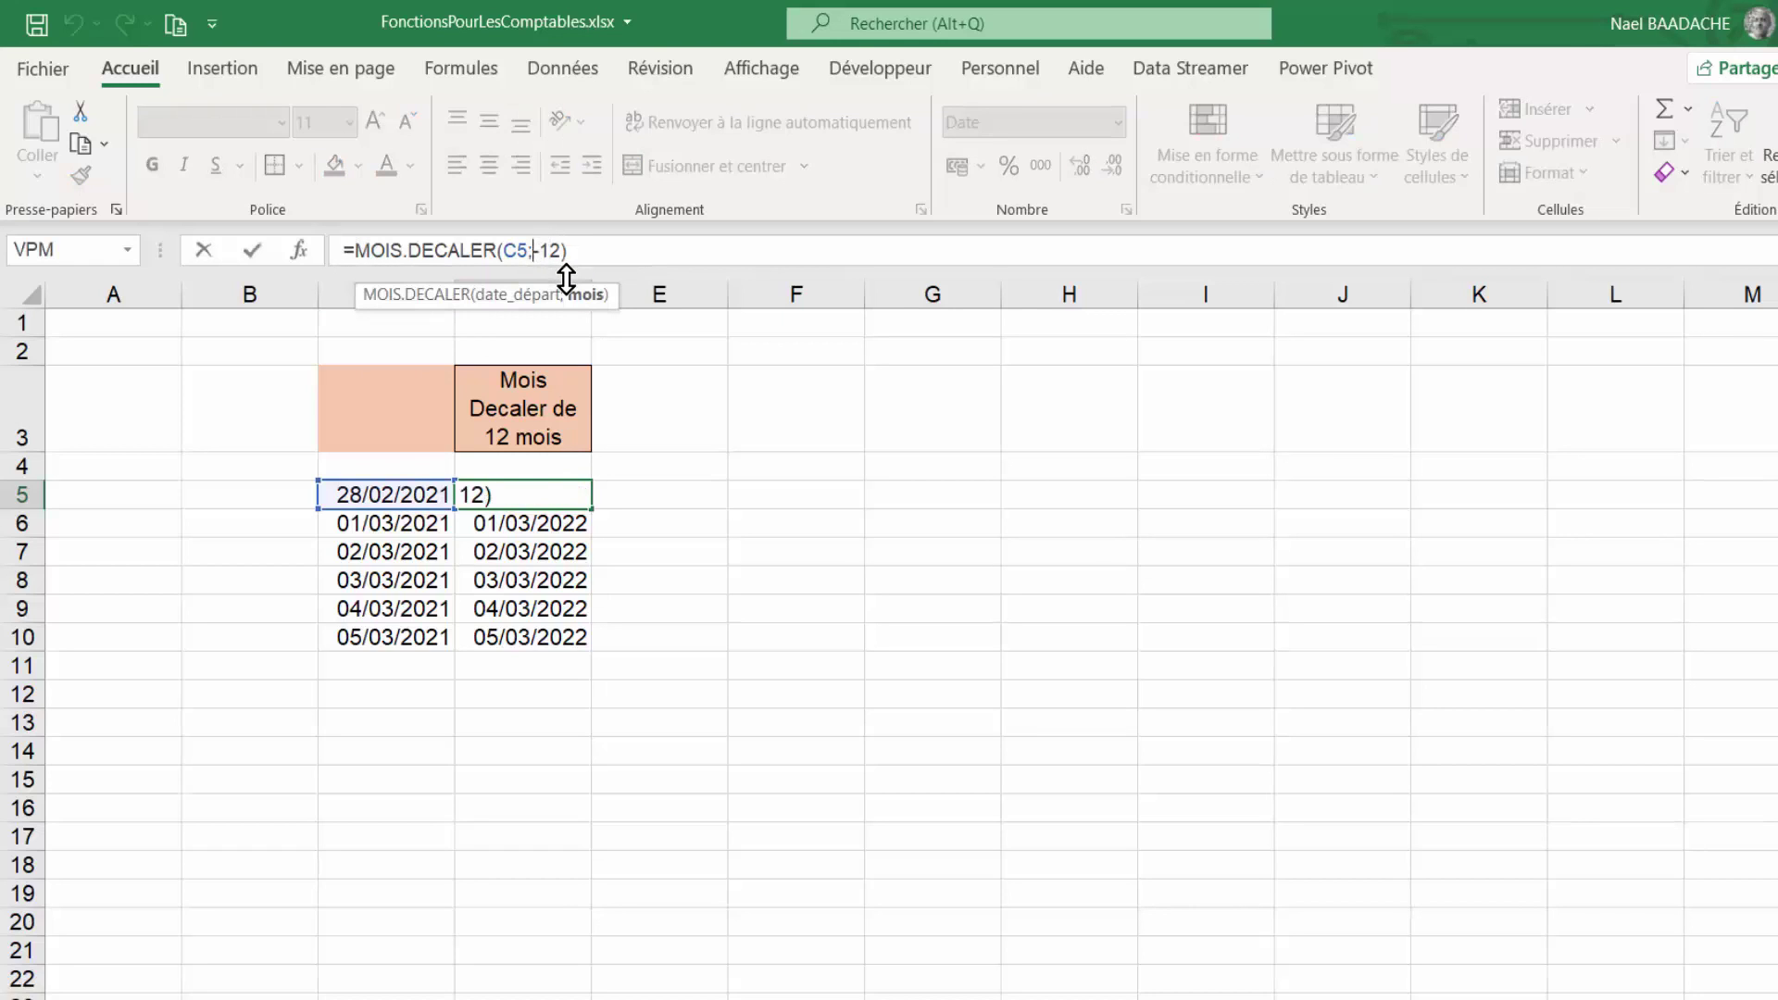
key(BackSpace)
key(Return)
click(552, 501)
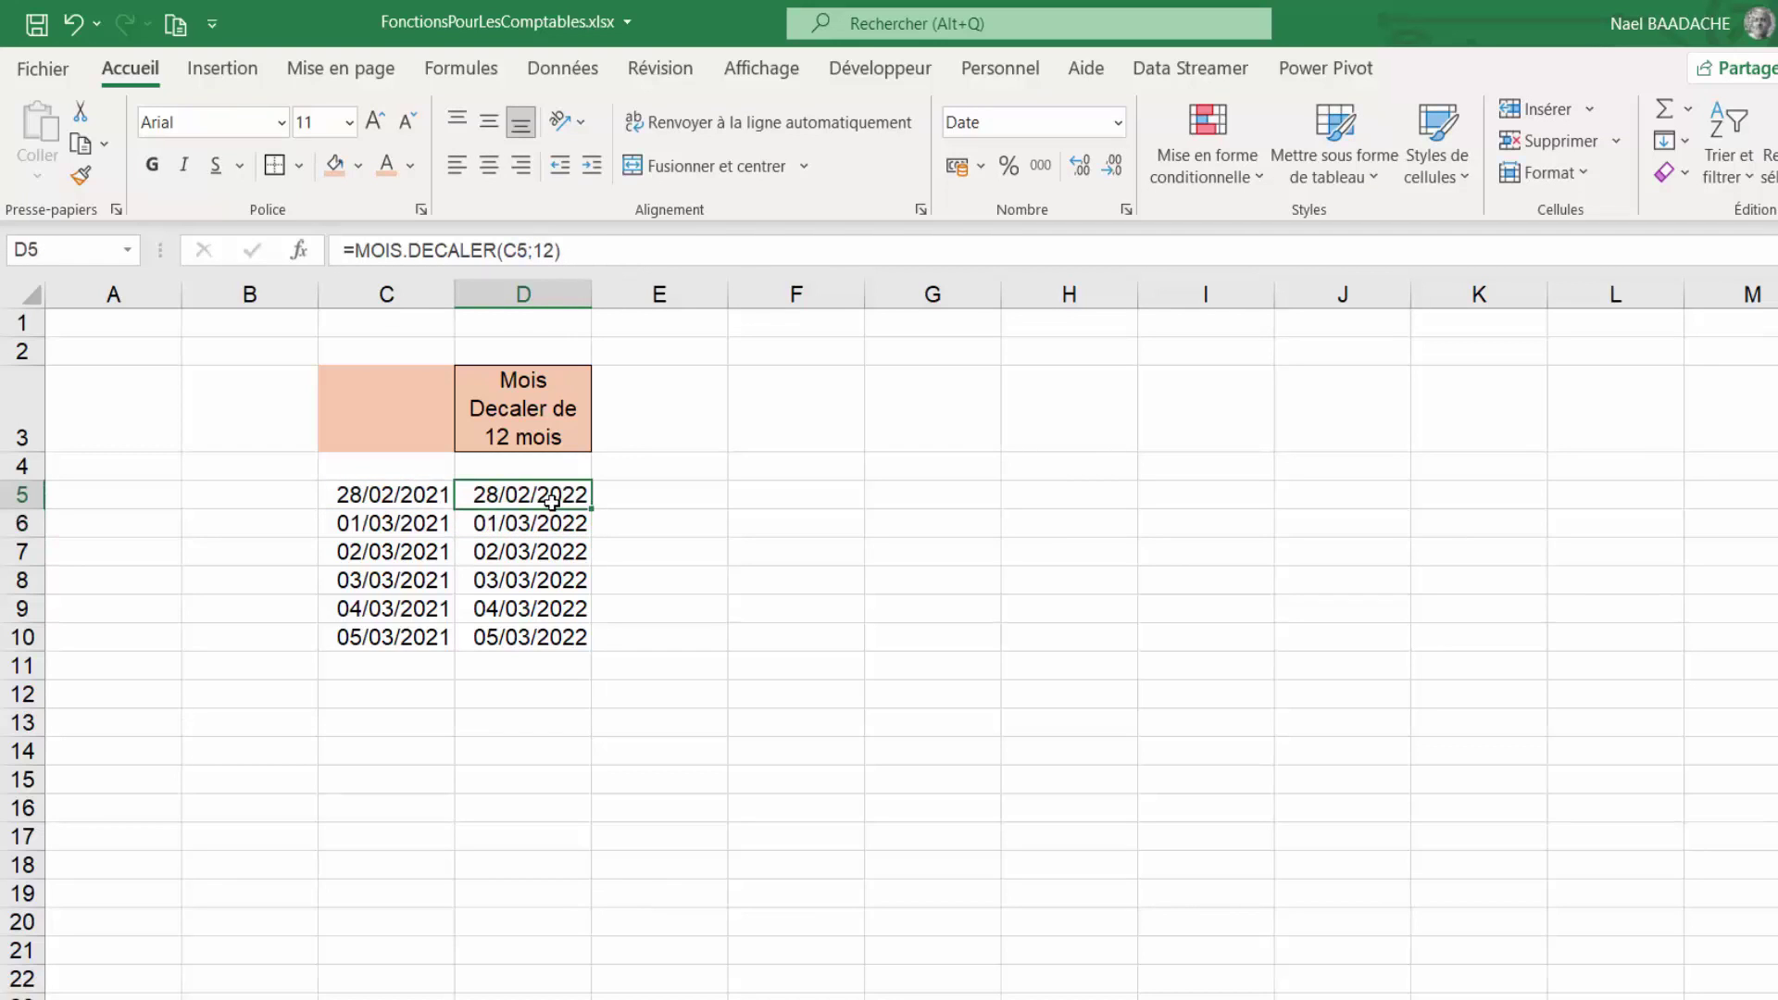
Step: Change D5 to =FIN.MOIS(MOIS.DECALER(C5;12);0) so it returns 28/02/2022
click(359, 249)
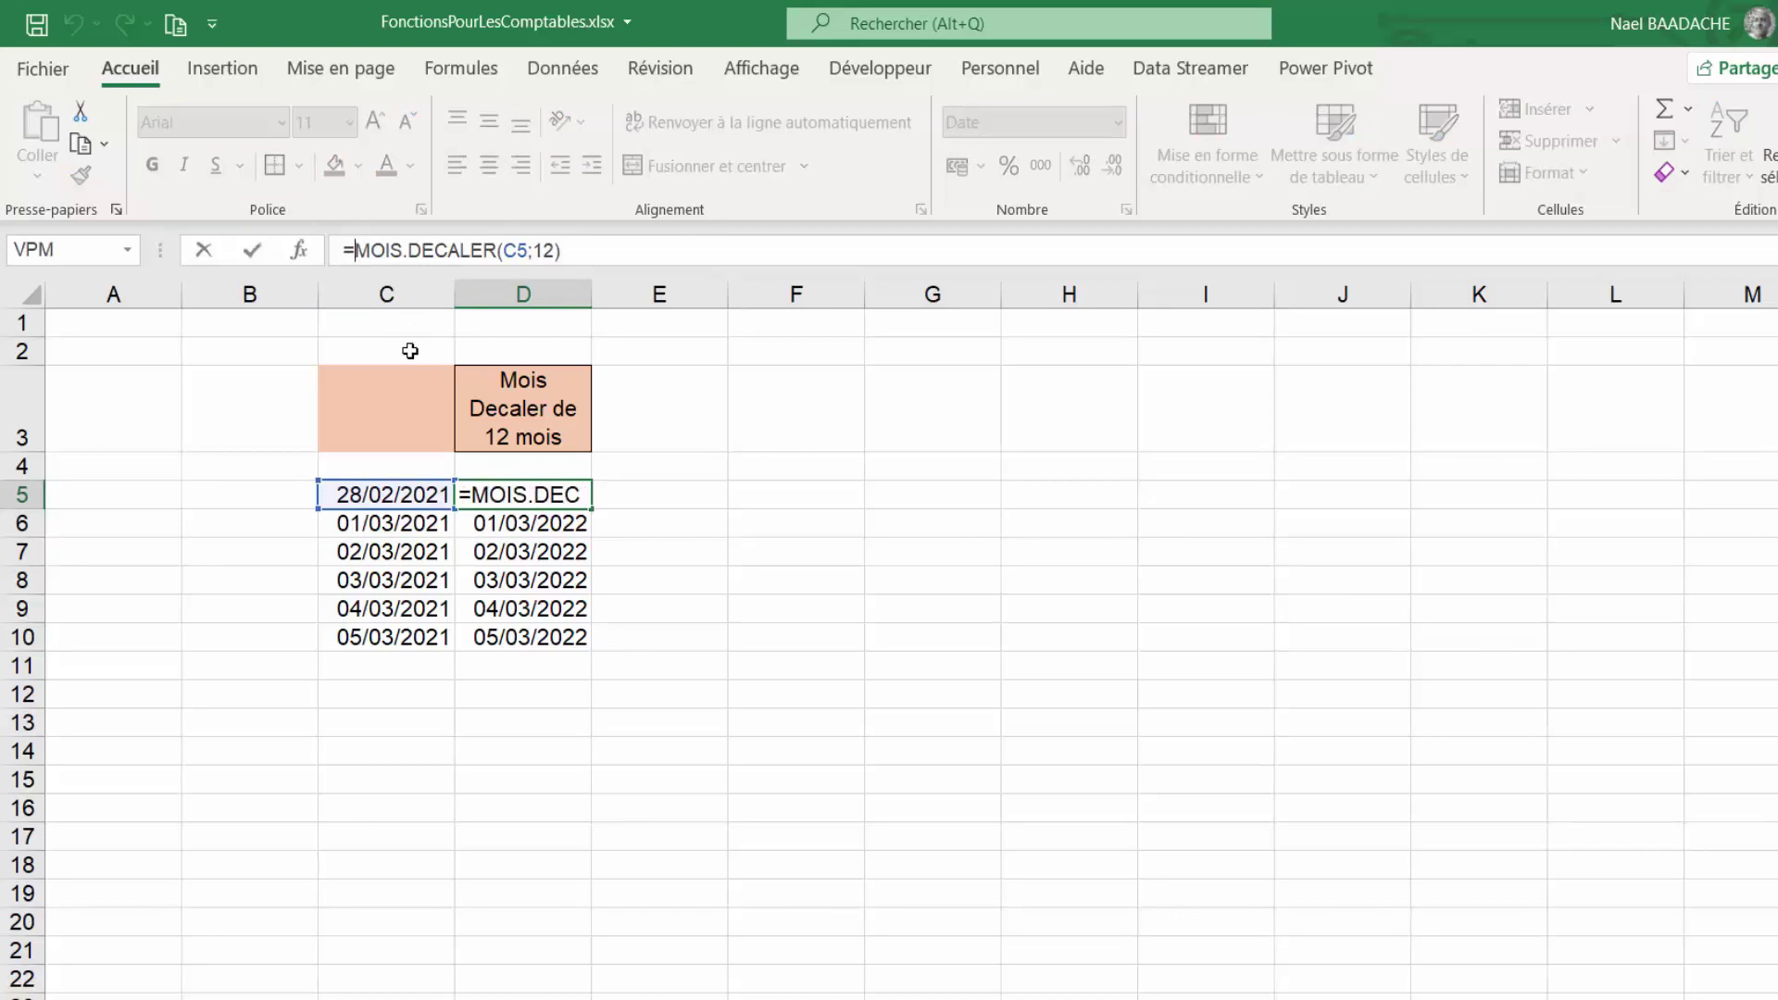
text(fin)
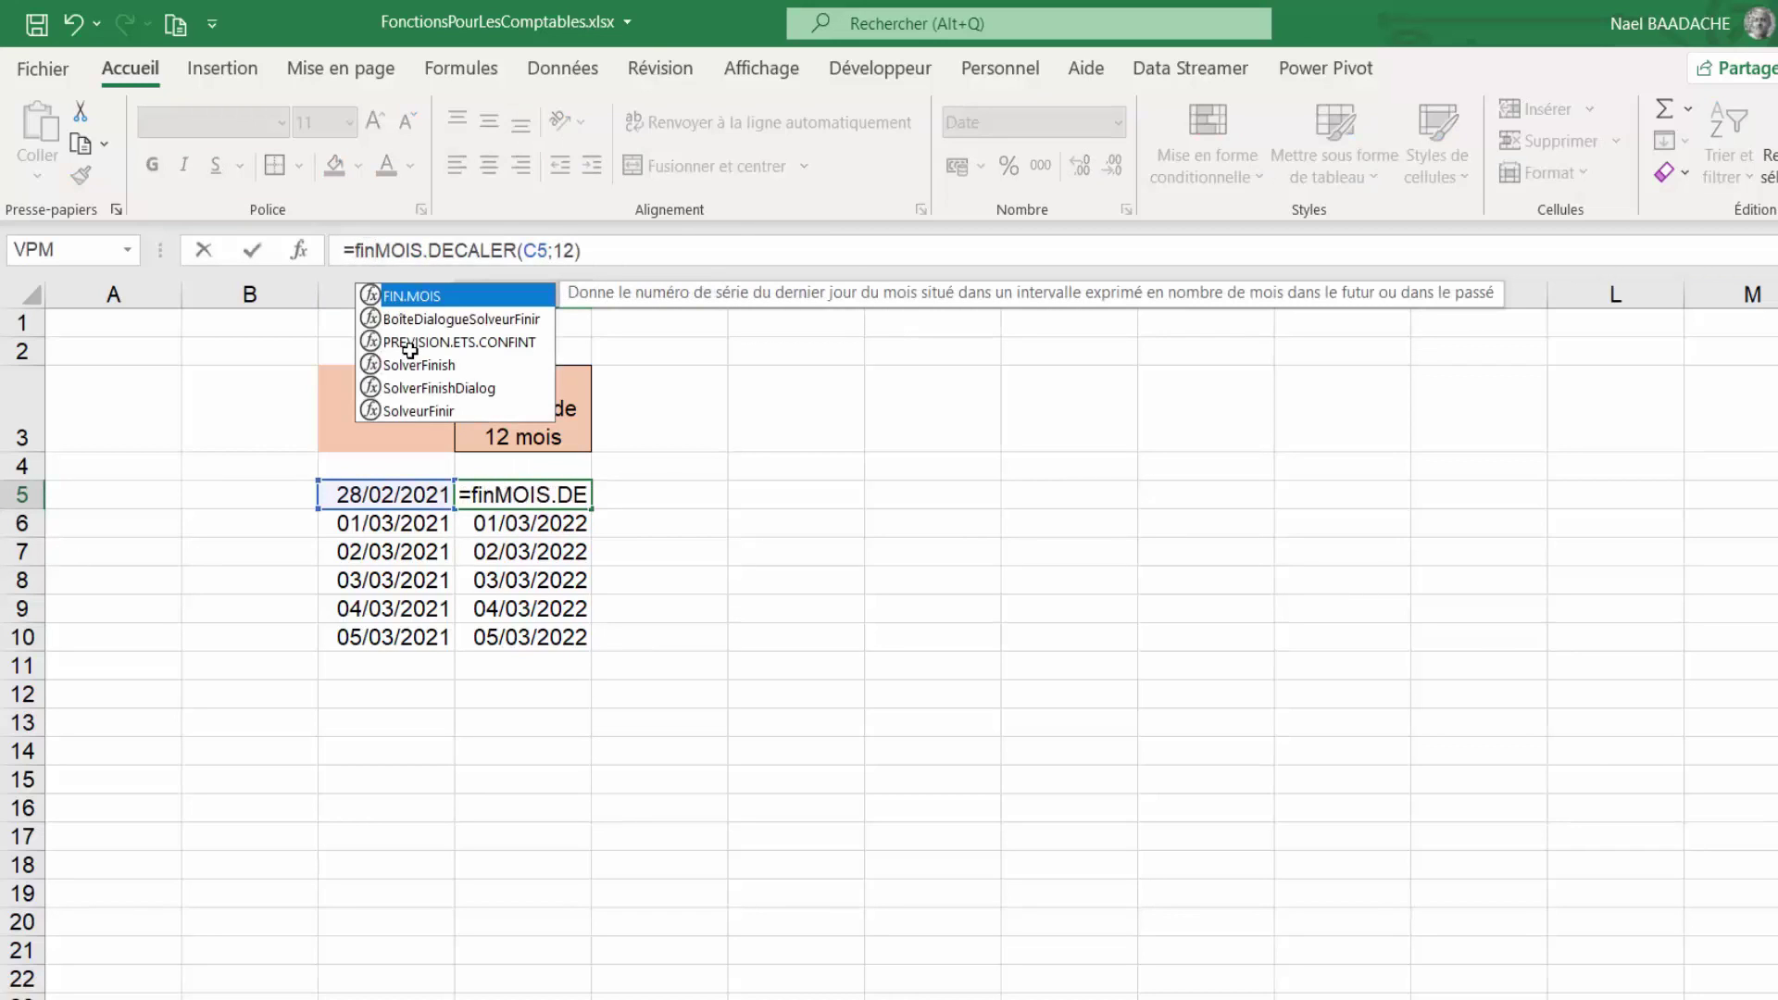
double_click(417, 297)
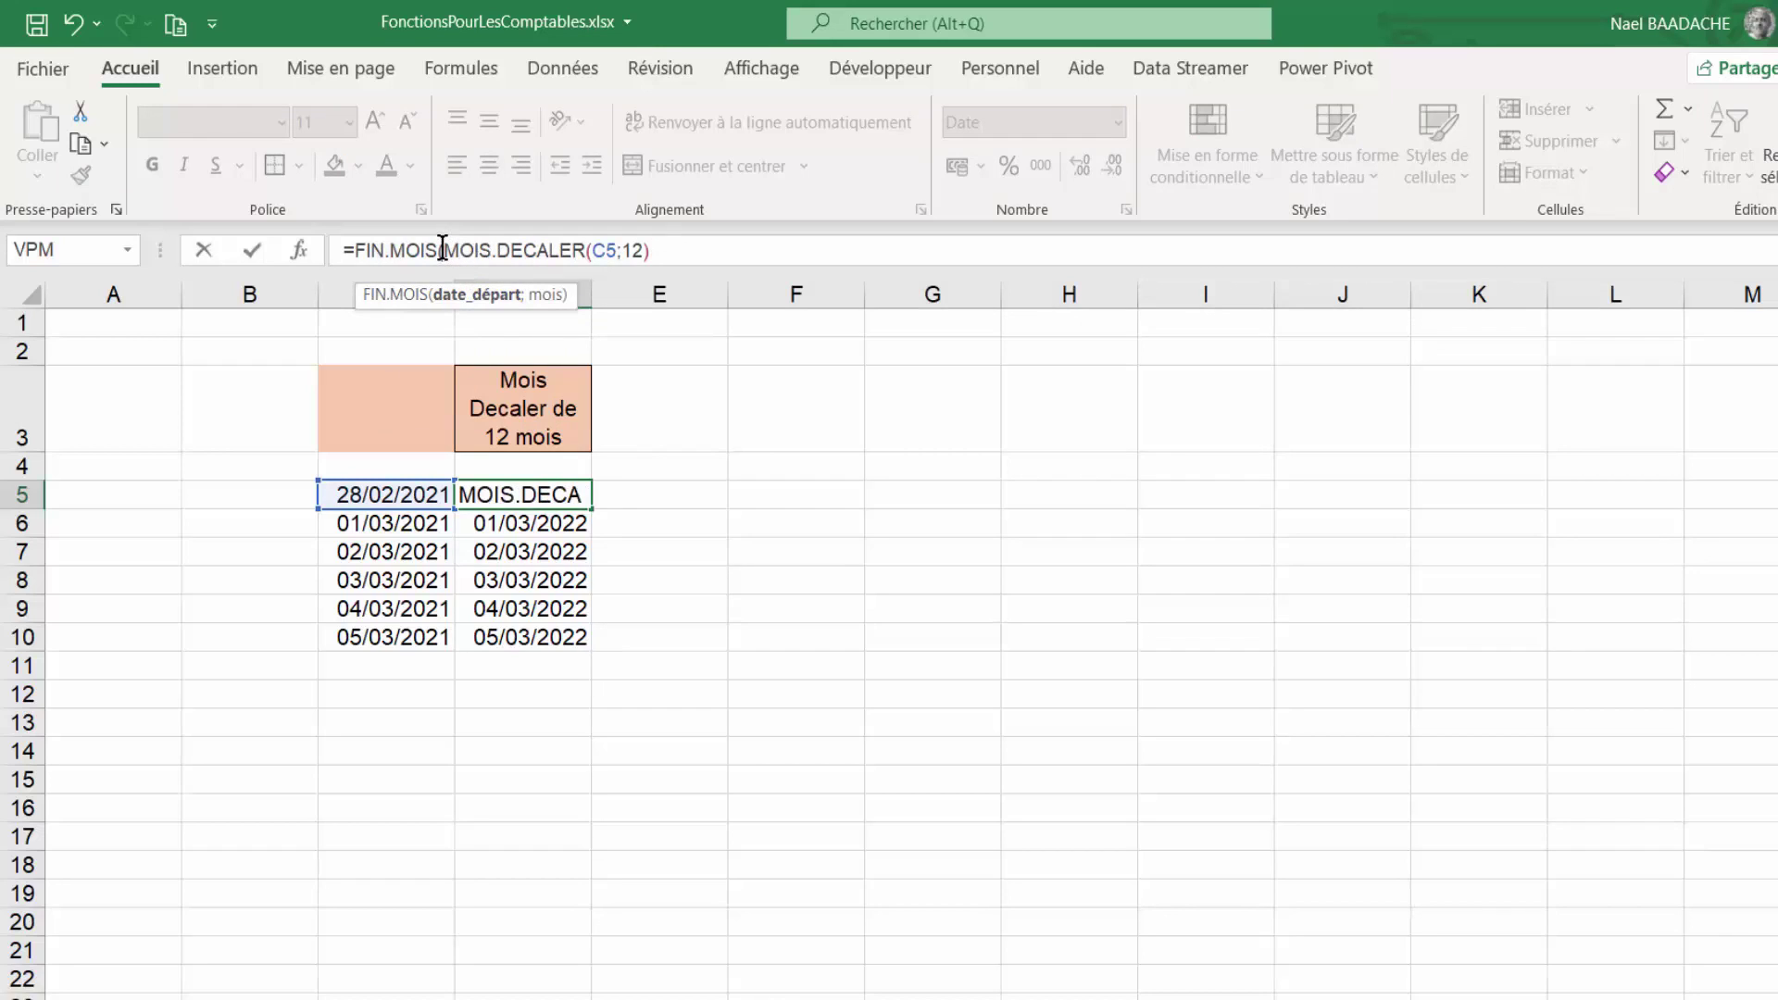
click(666, 248)
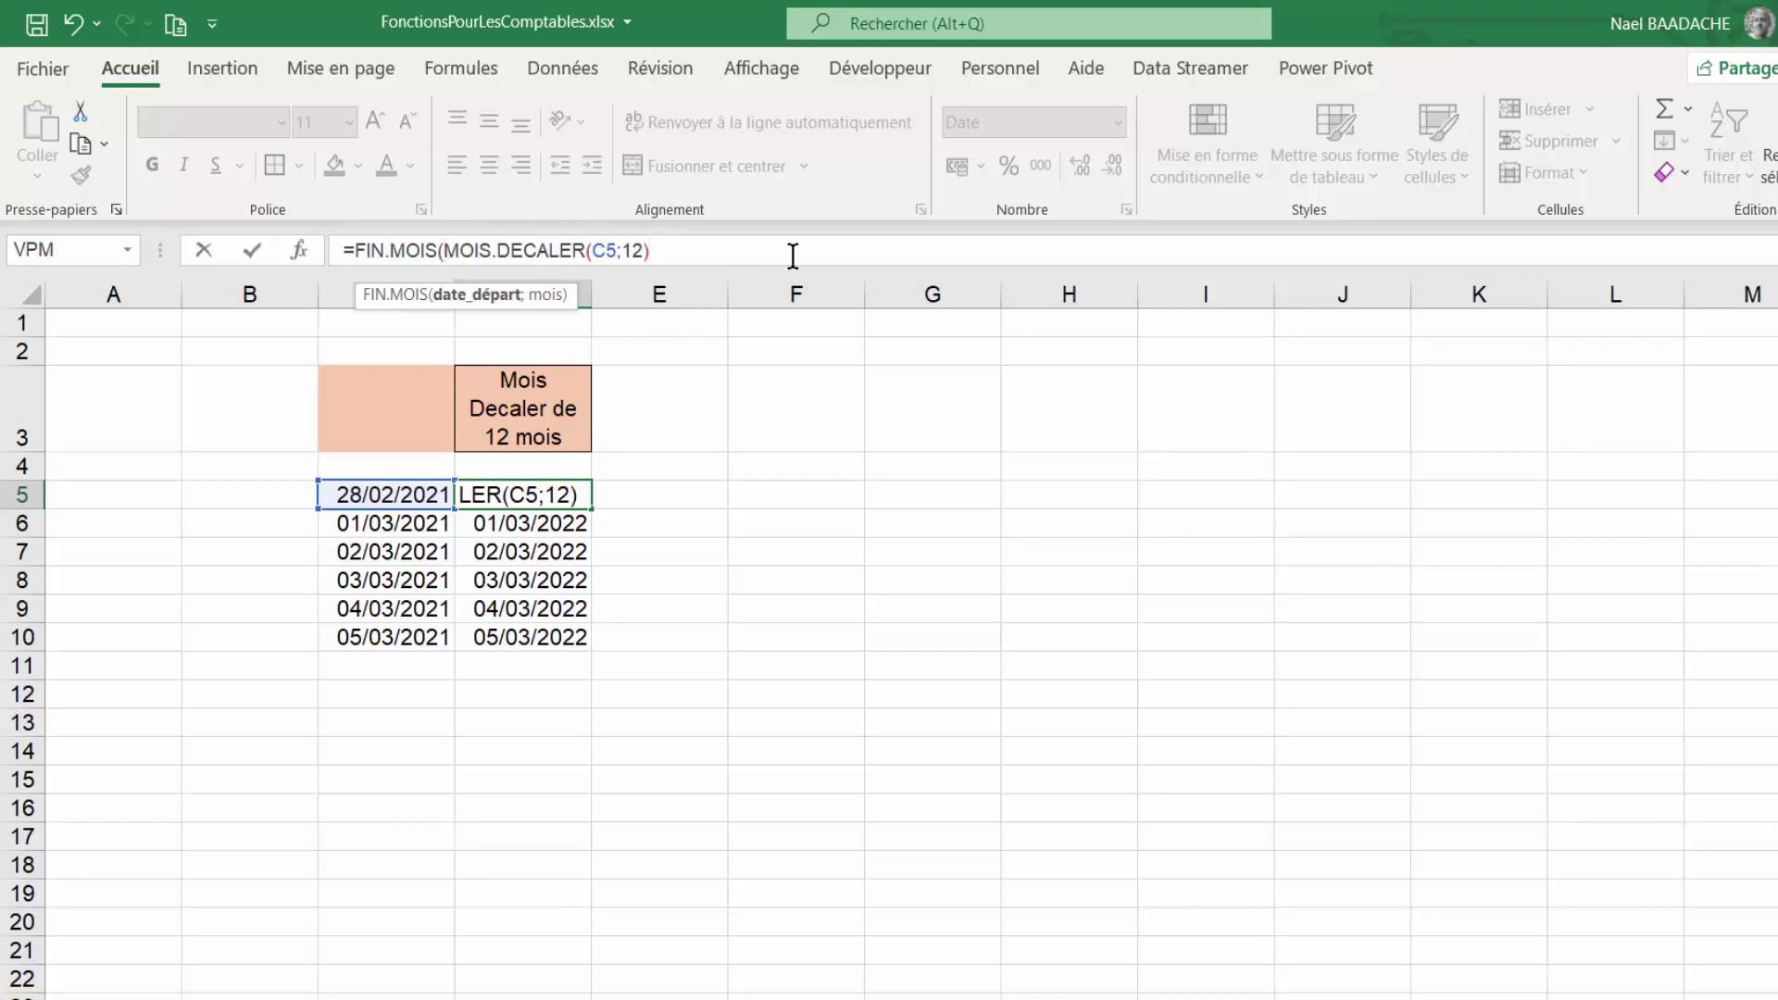
text(;)
text(0))
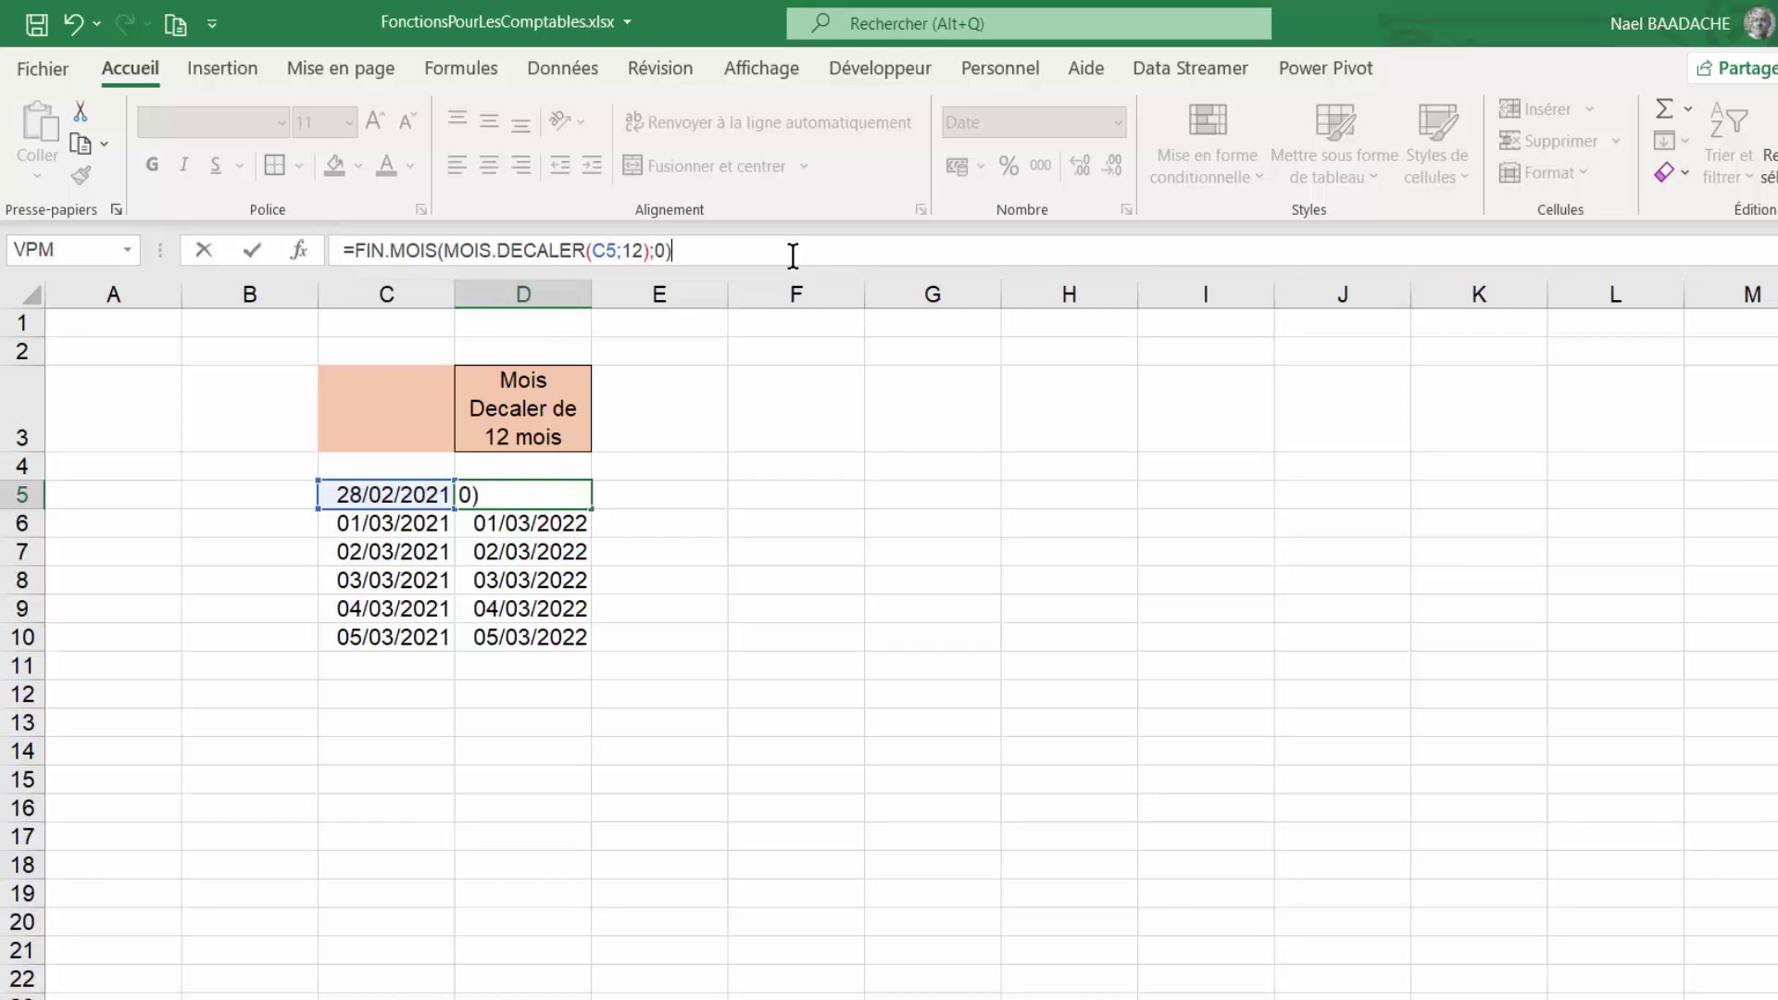
key(Return)
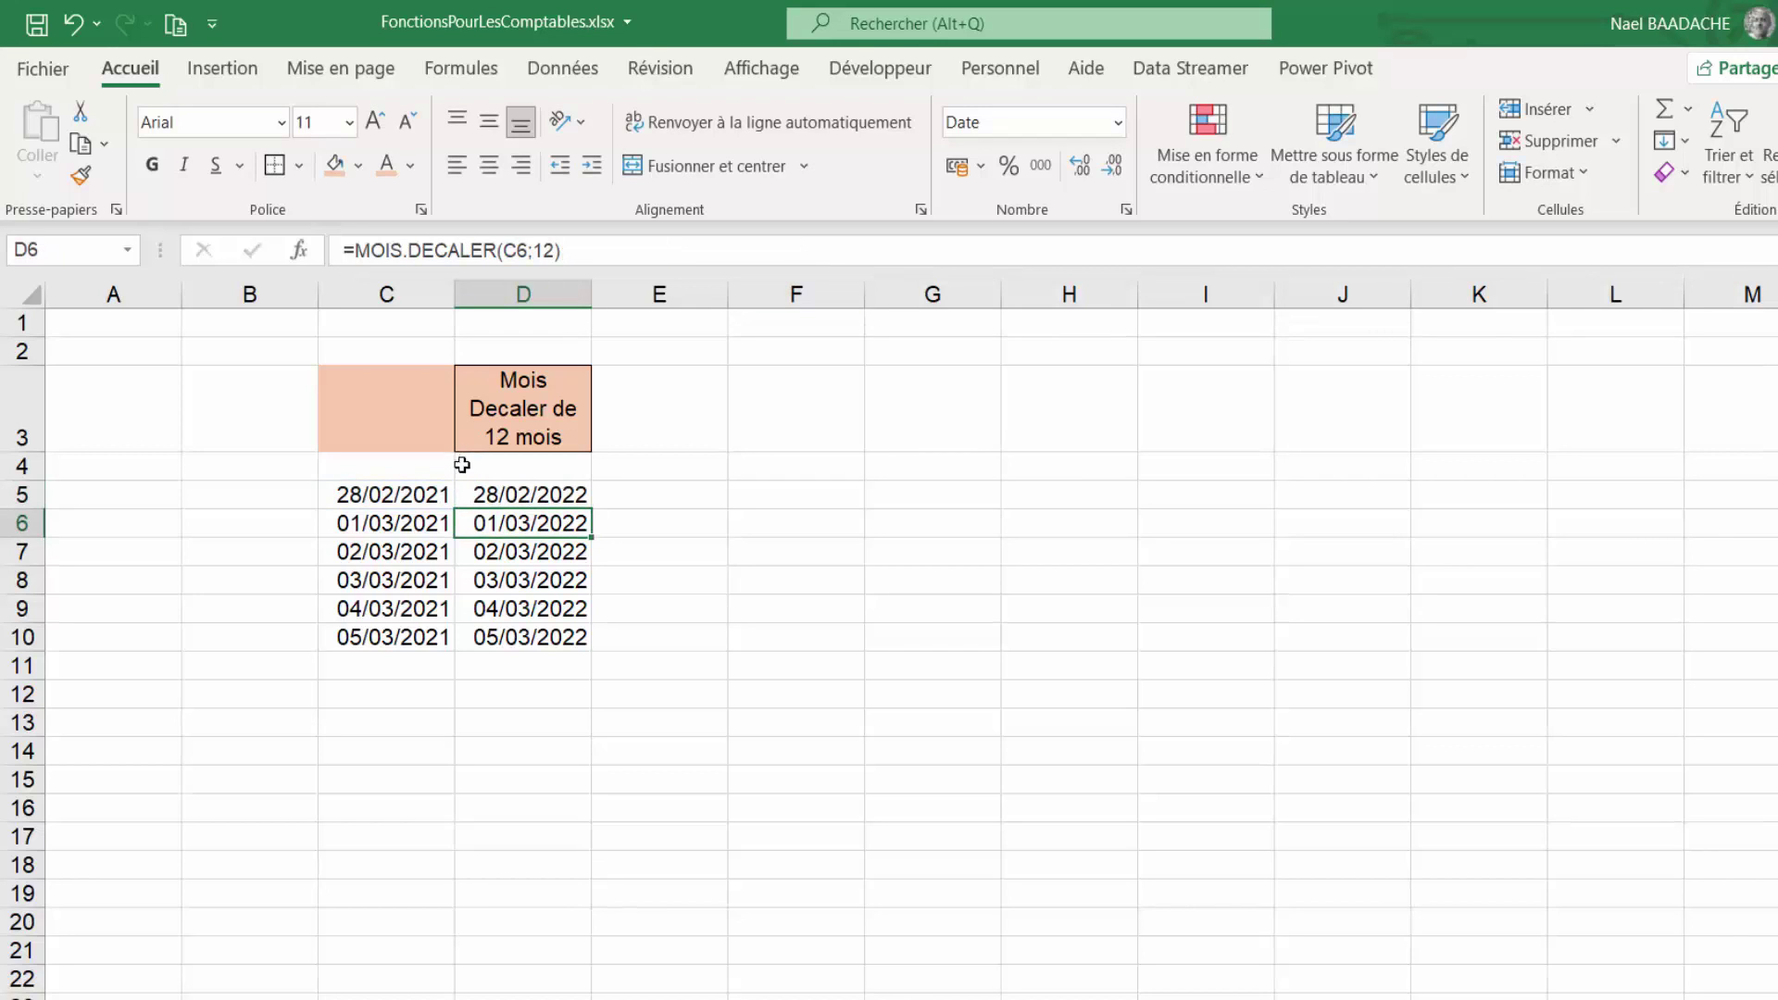
click(519, 497)
Step: Fill D5's FIN.MOIS formula down to D10 and confirm D6 shows 31/03/2022
double_click(593, 508)
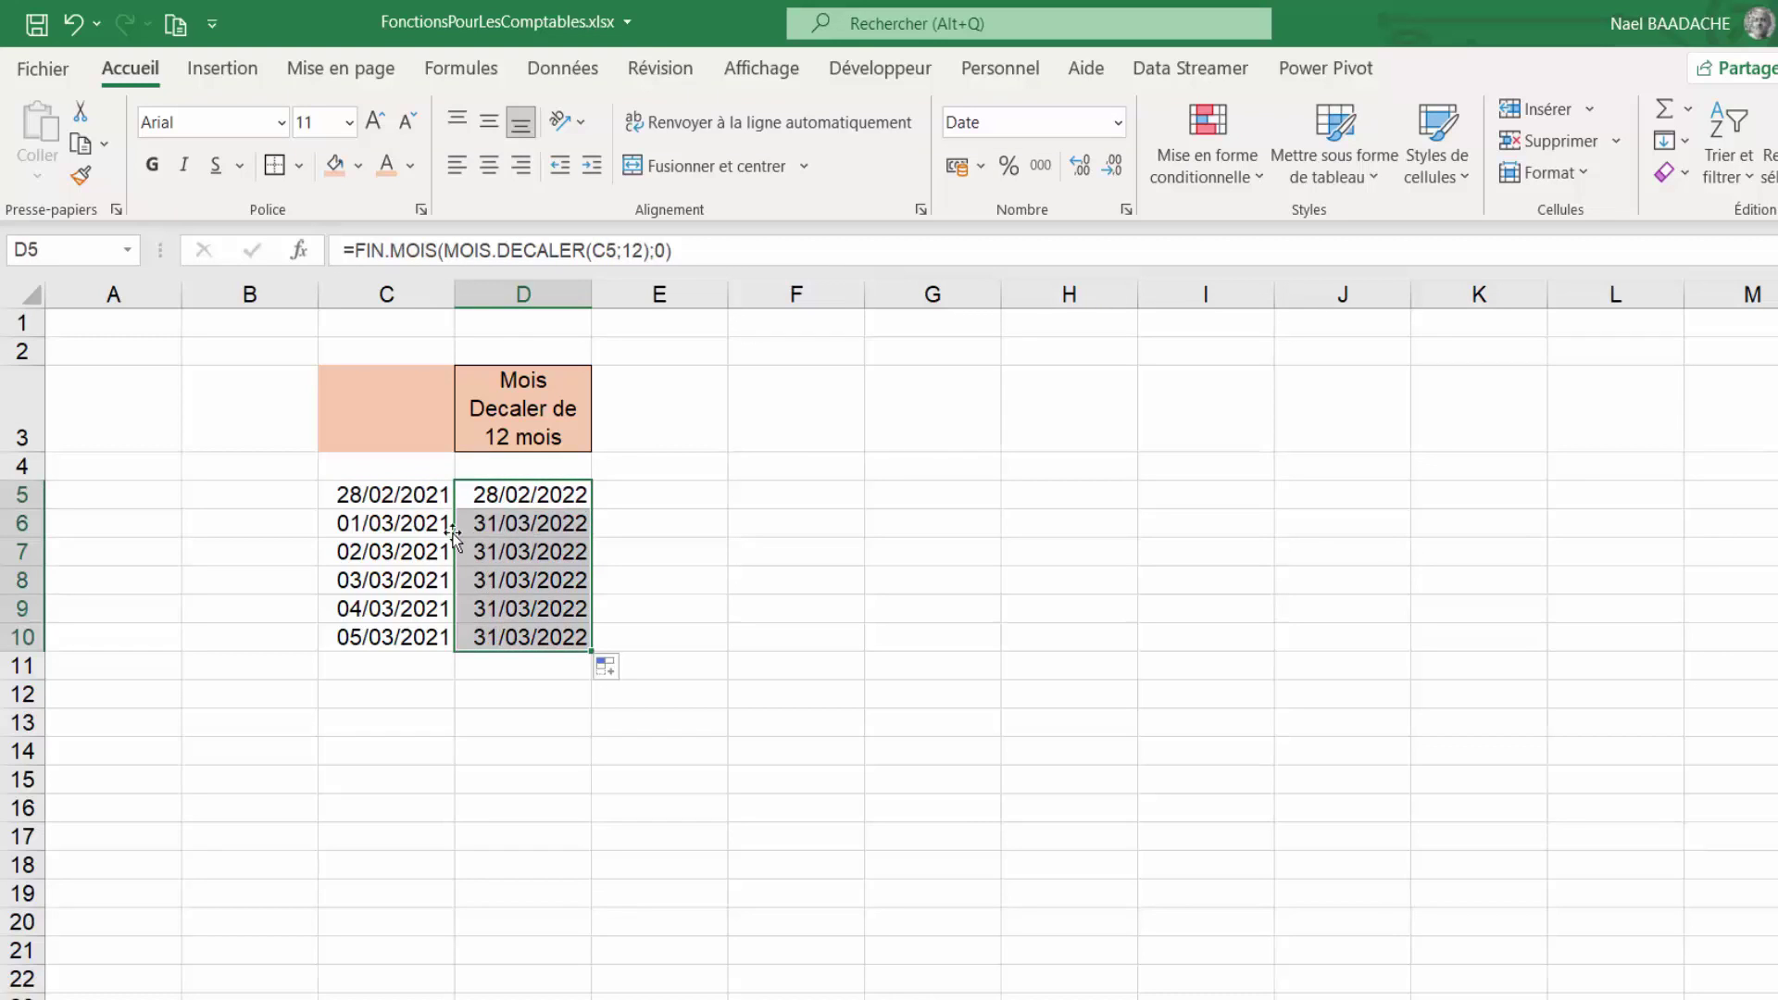
click(417, 524)
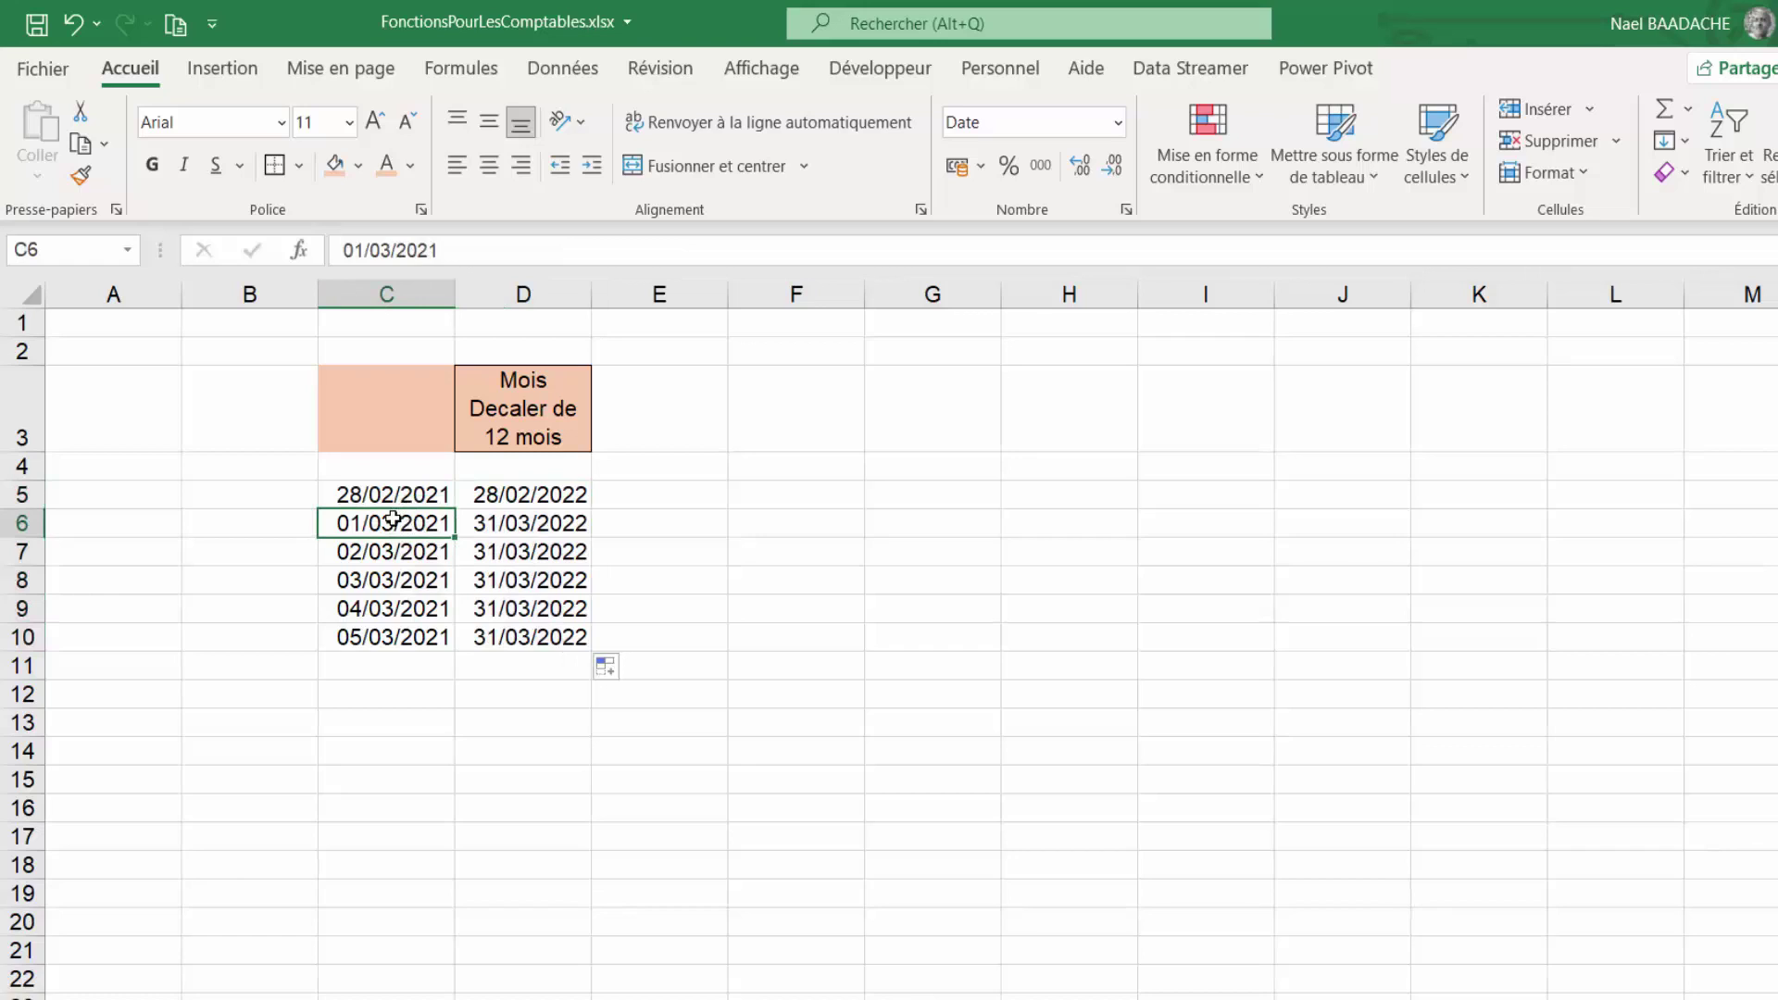
click(516, 524)
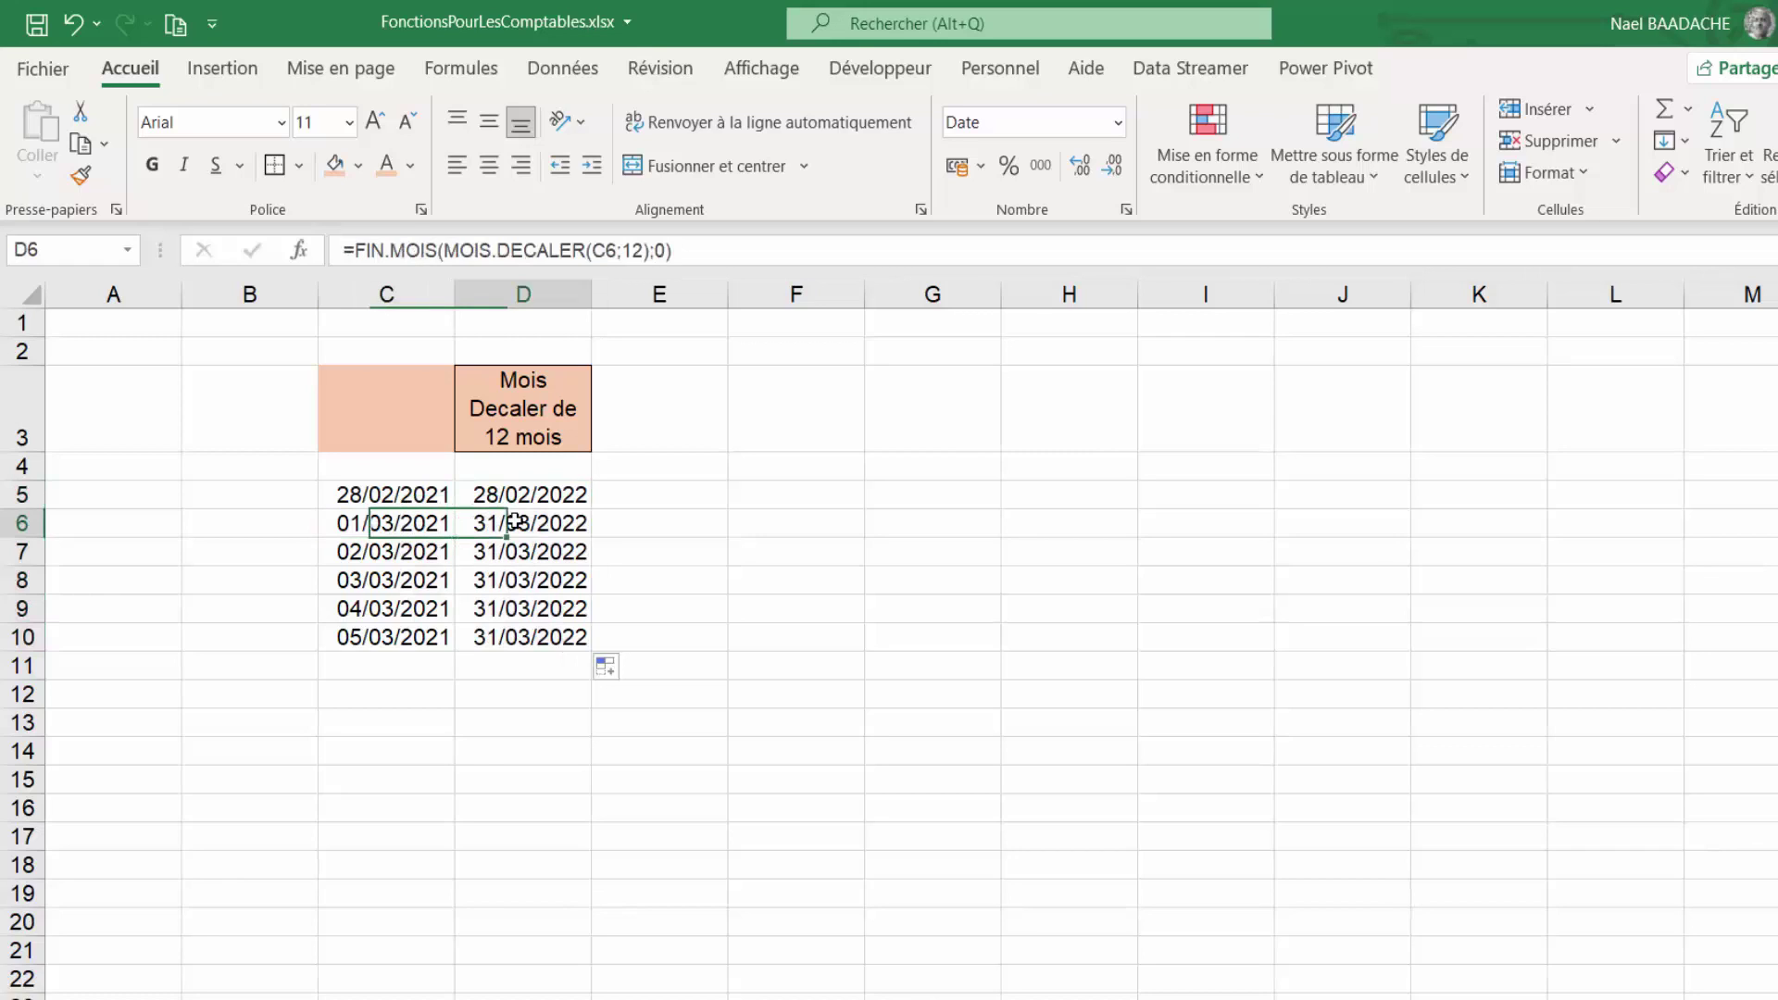
Step: Review D5's formula without changing it, then select the empty cell F9
click(540, 496)
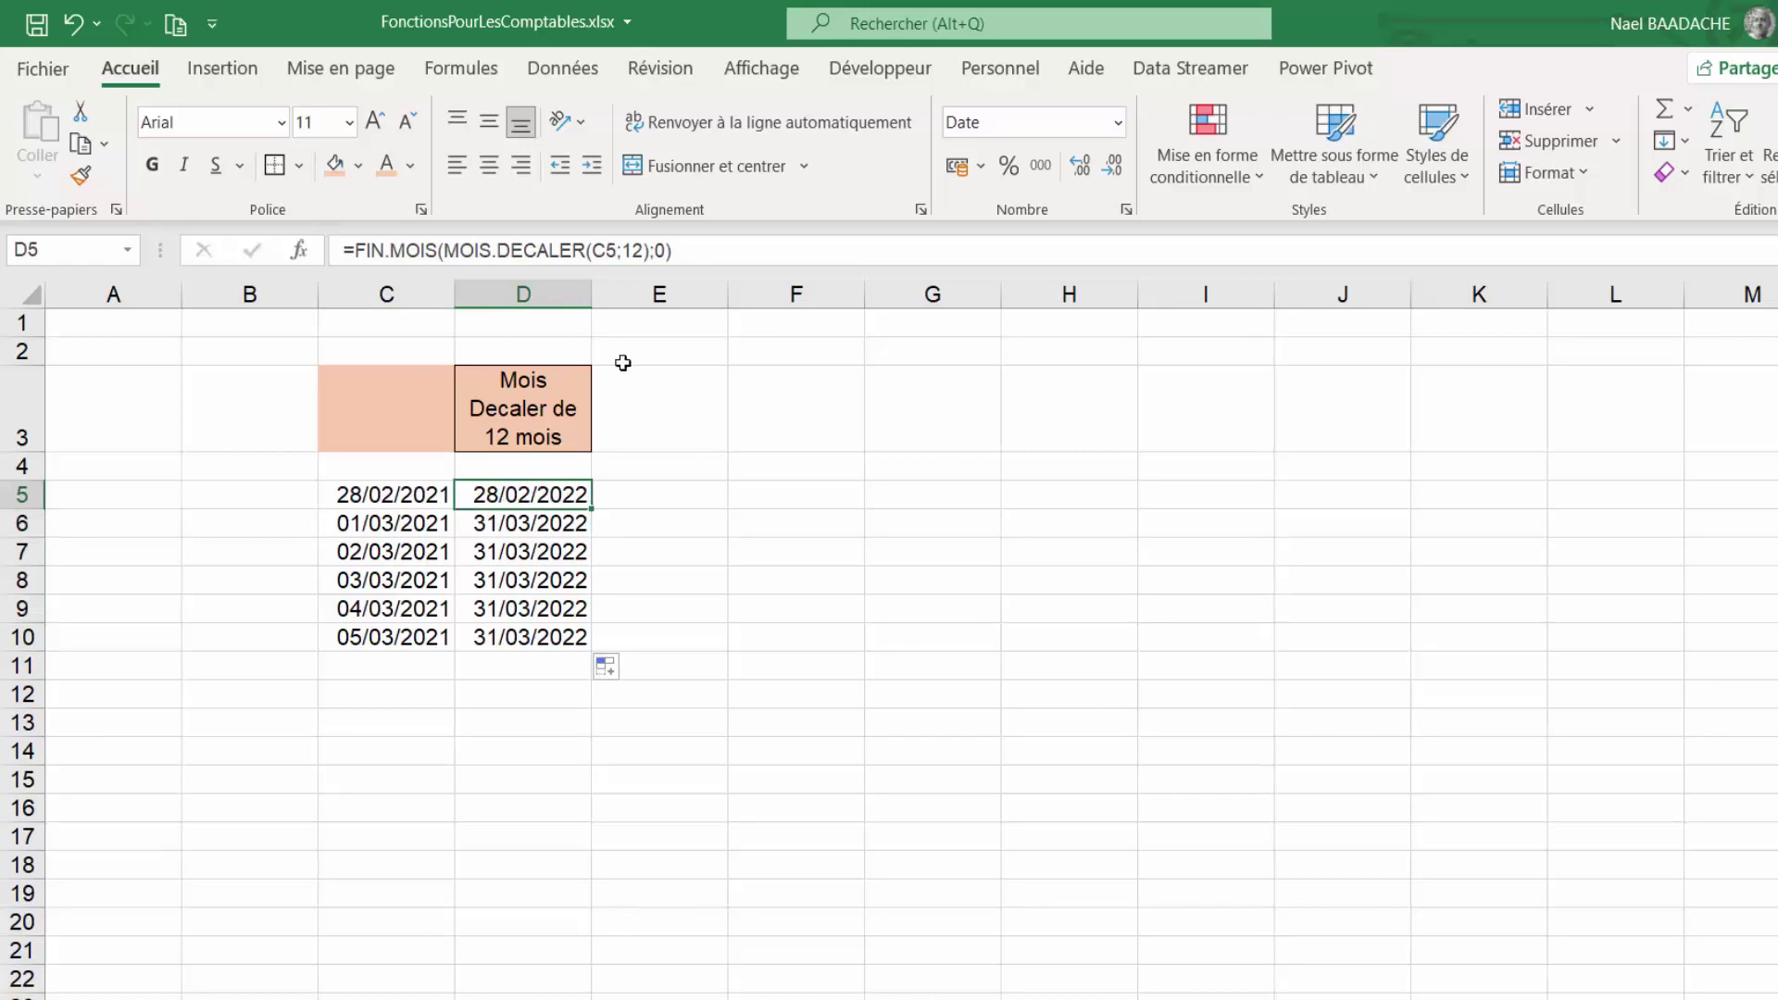
click(629, 251)
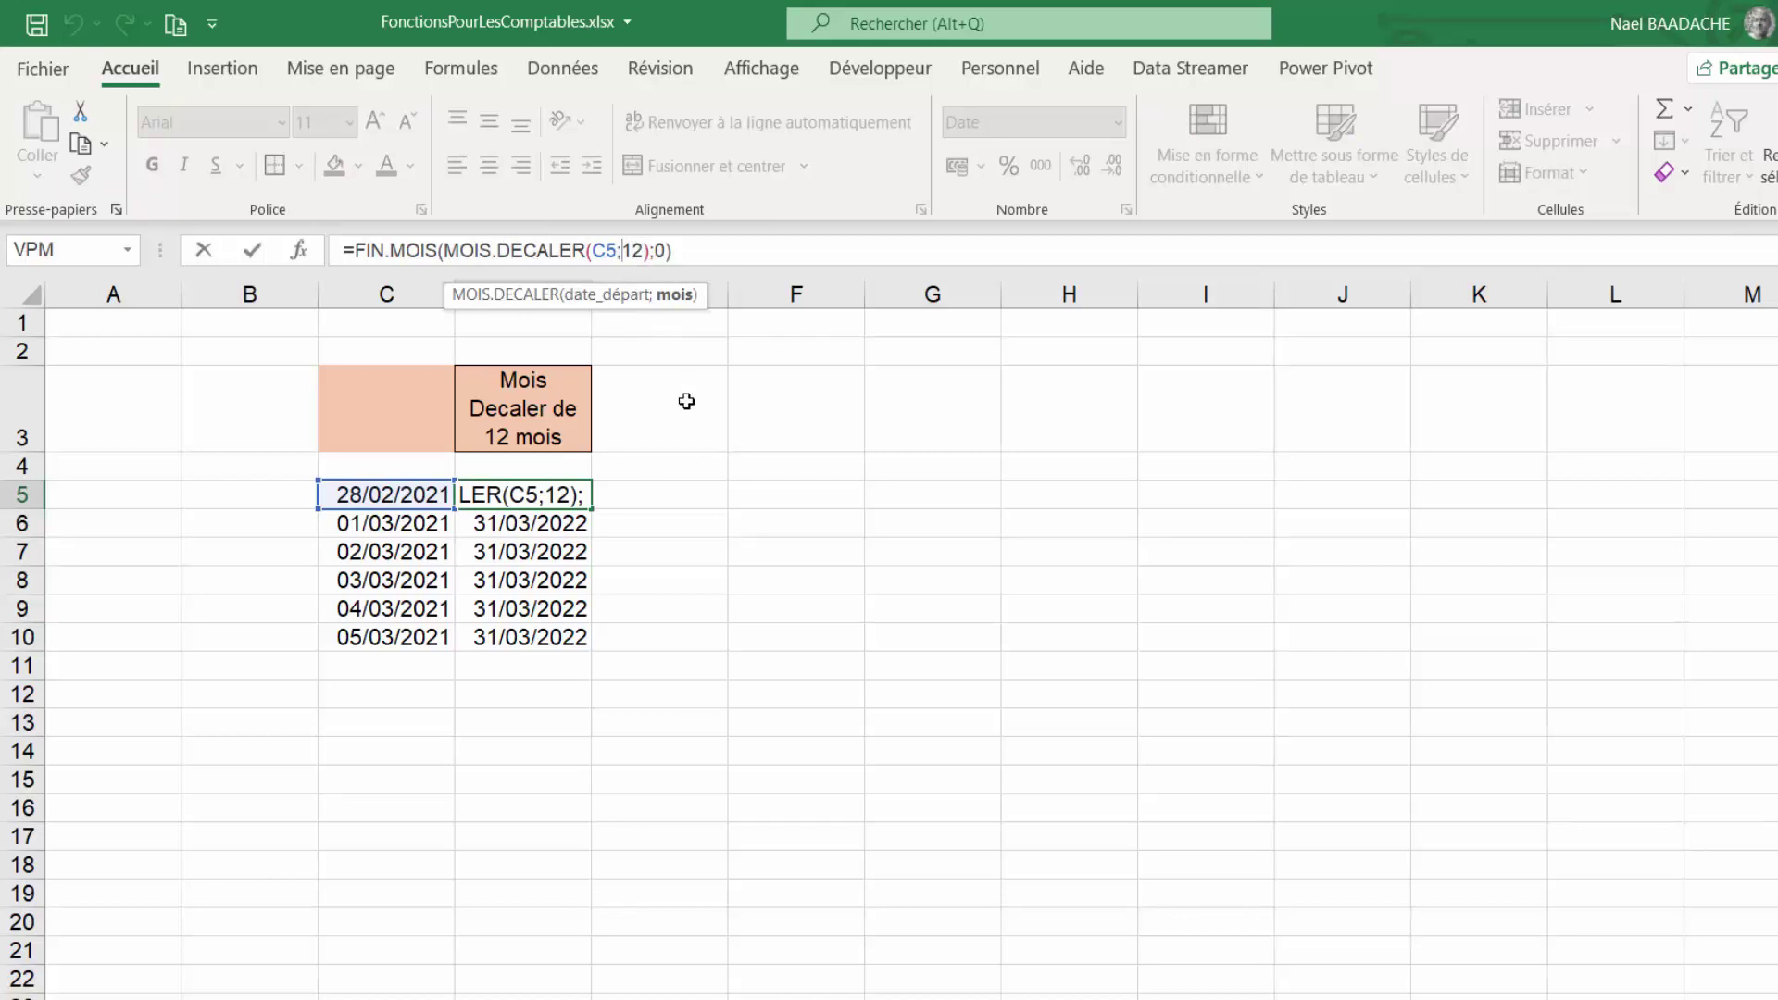
key(ctrl+Return)
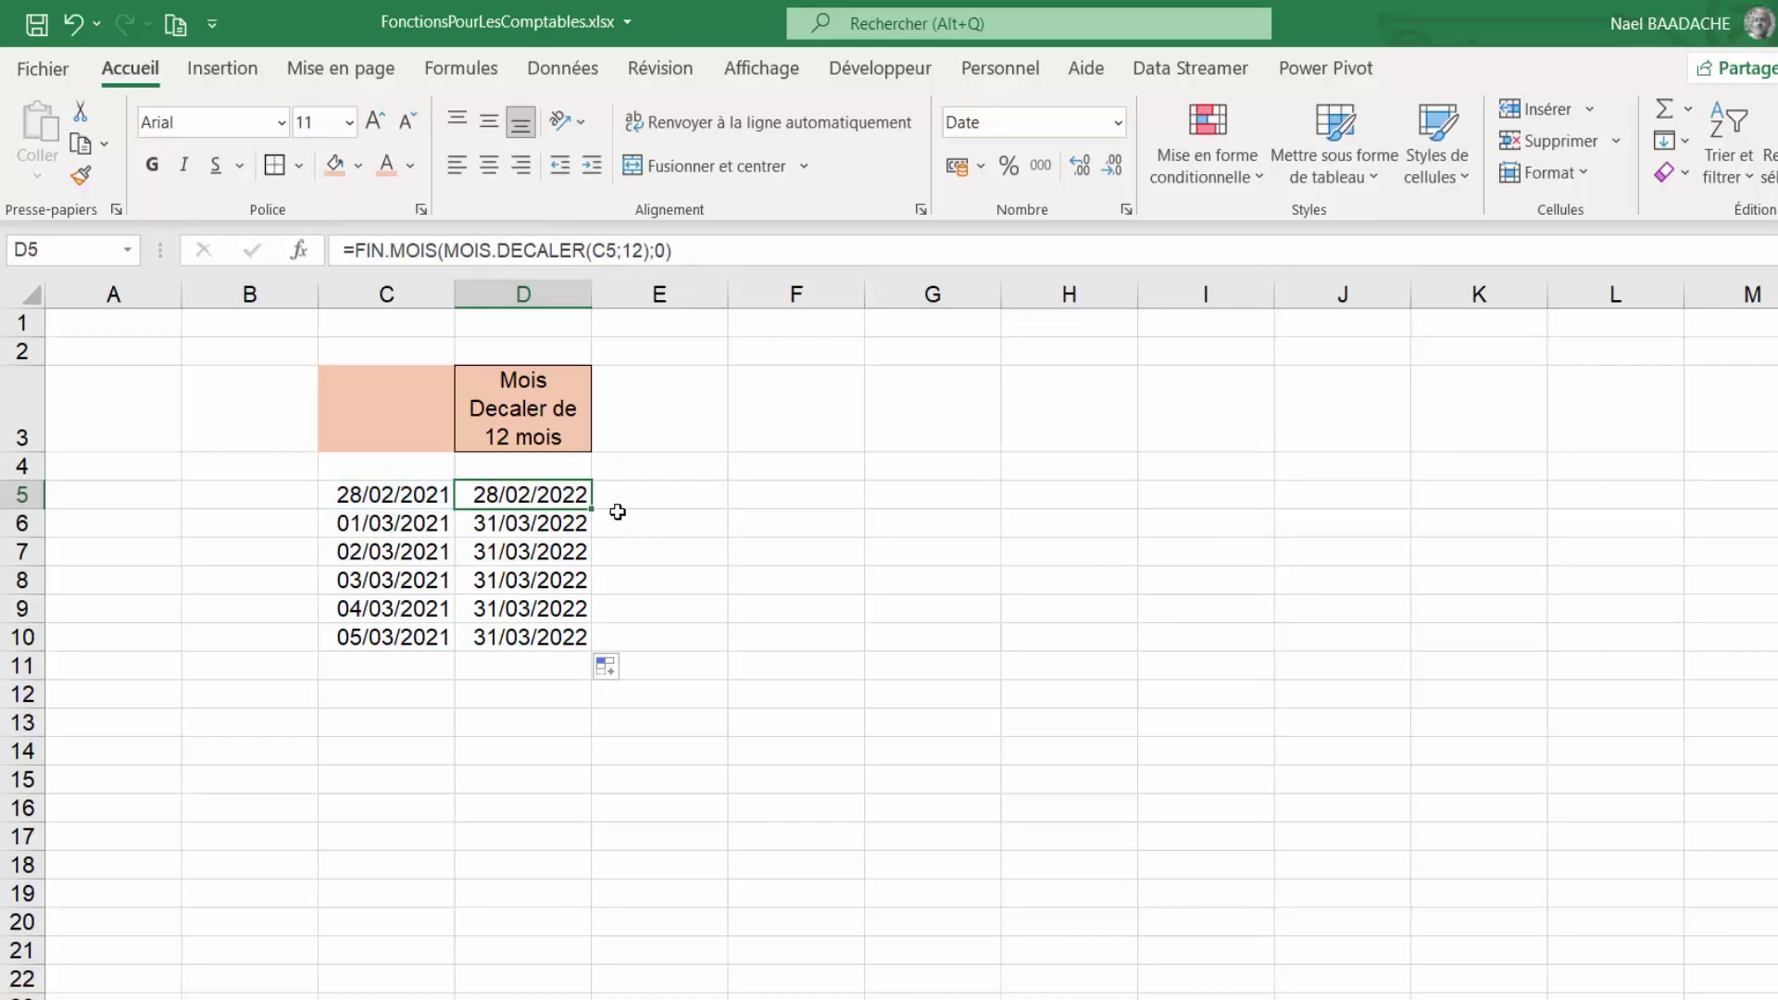
click(762, 607)
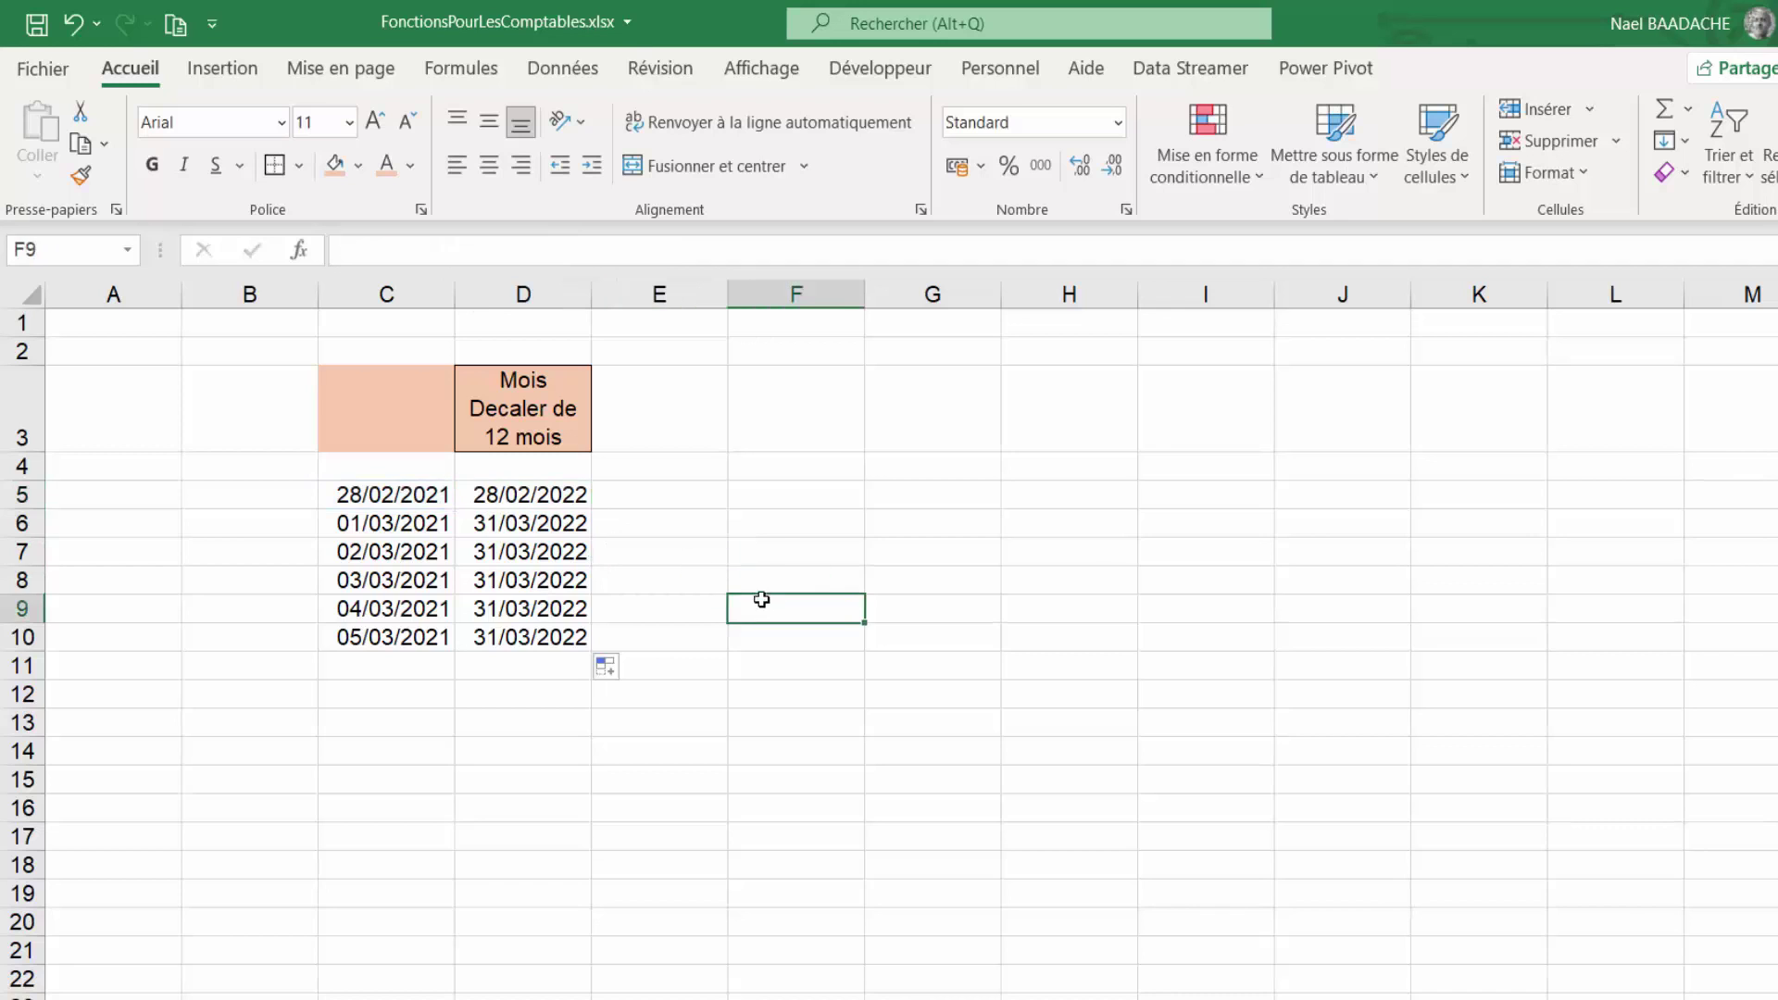